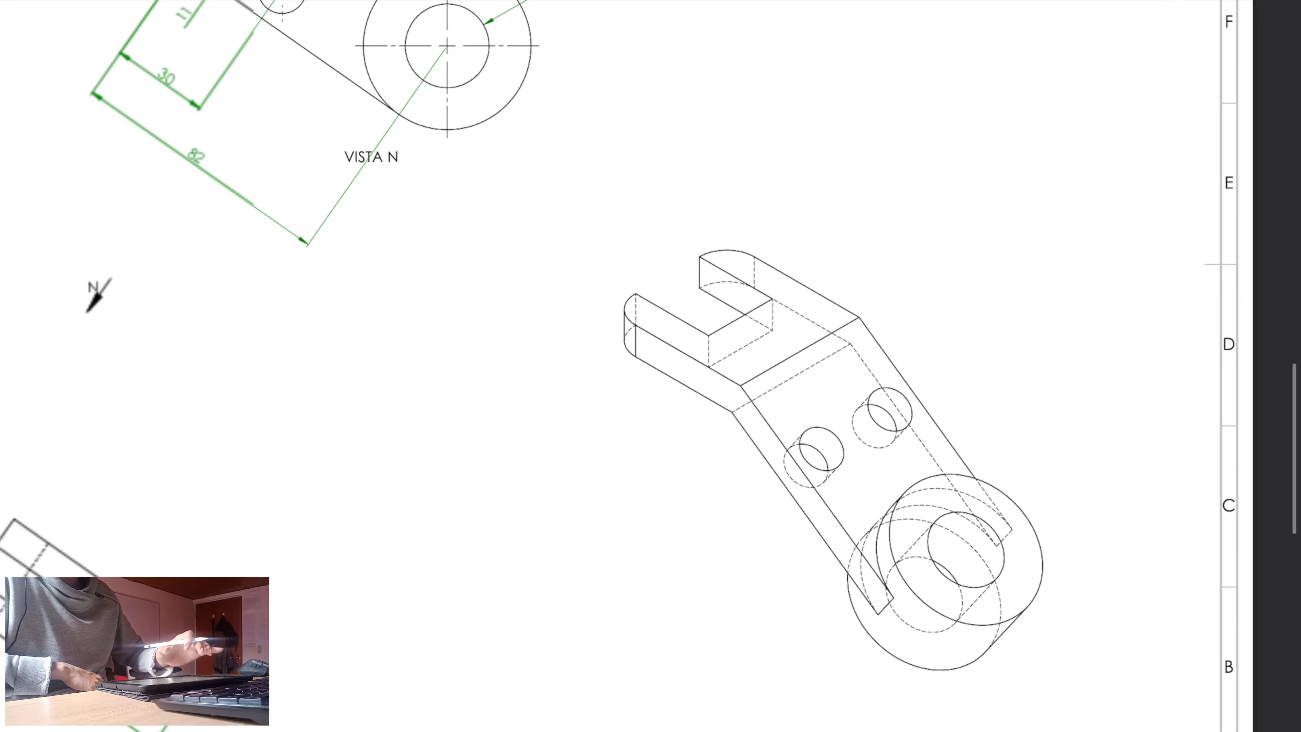
# Examine the part drawing's views, including auxiliary VISTA N, the bent front view and the isometric view
pyautogui.hscroll(-2, 651, 366)
pyautogui.keyDown('ctrl'); pyautogui.scroll(-2, 651, 366); pyautogui.keyUp('ctrl')
pyautogui.keyDown('ctrl'); pyautogui.scroll(-1, 651, 366); pyautogui.keyUp('ctrl')
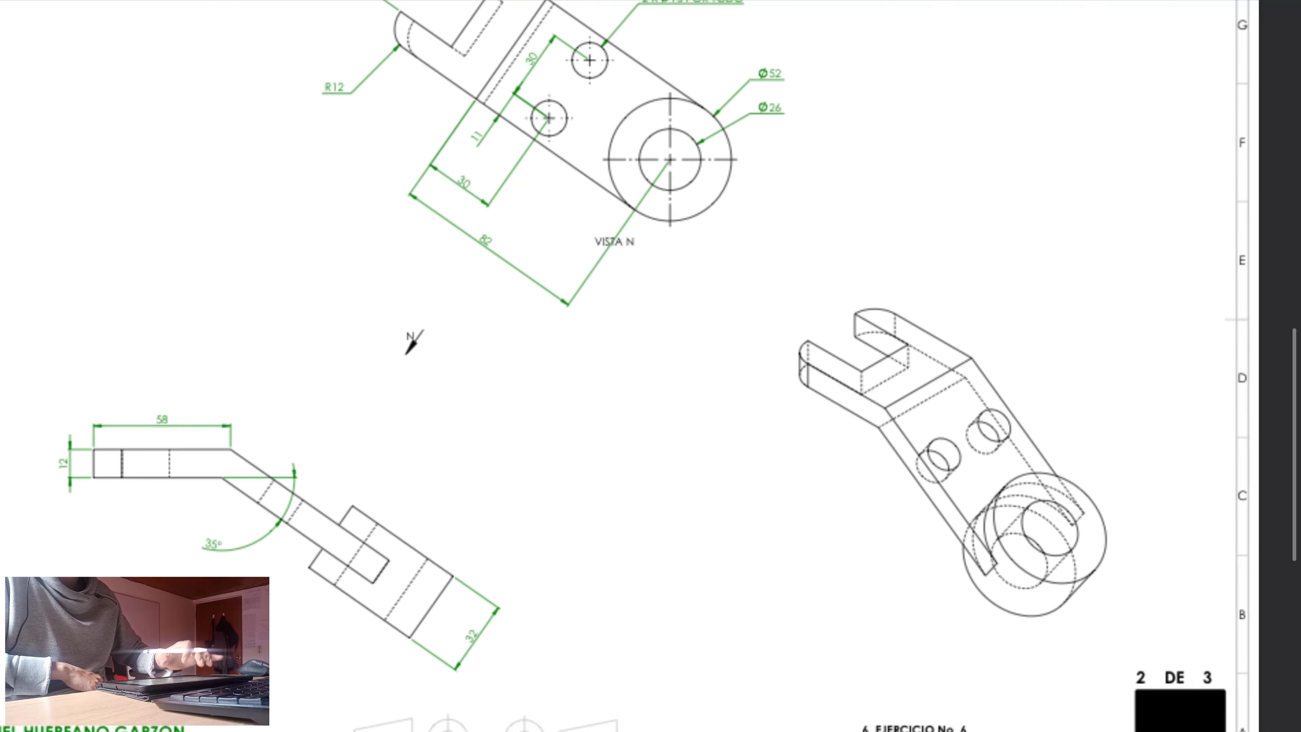
pyautogui.hscroll(-2, 650, 366)
pyautogui.keyDown('ctrl'); pyautogui.scroll(-1, 650, 366); pyautogui.keyUp('ctrl')
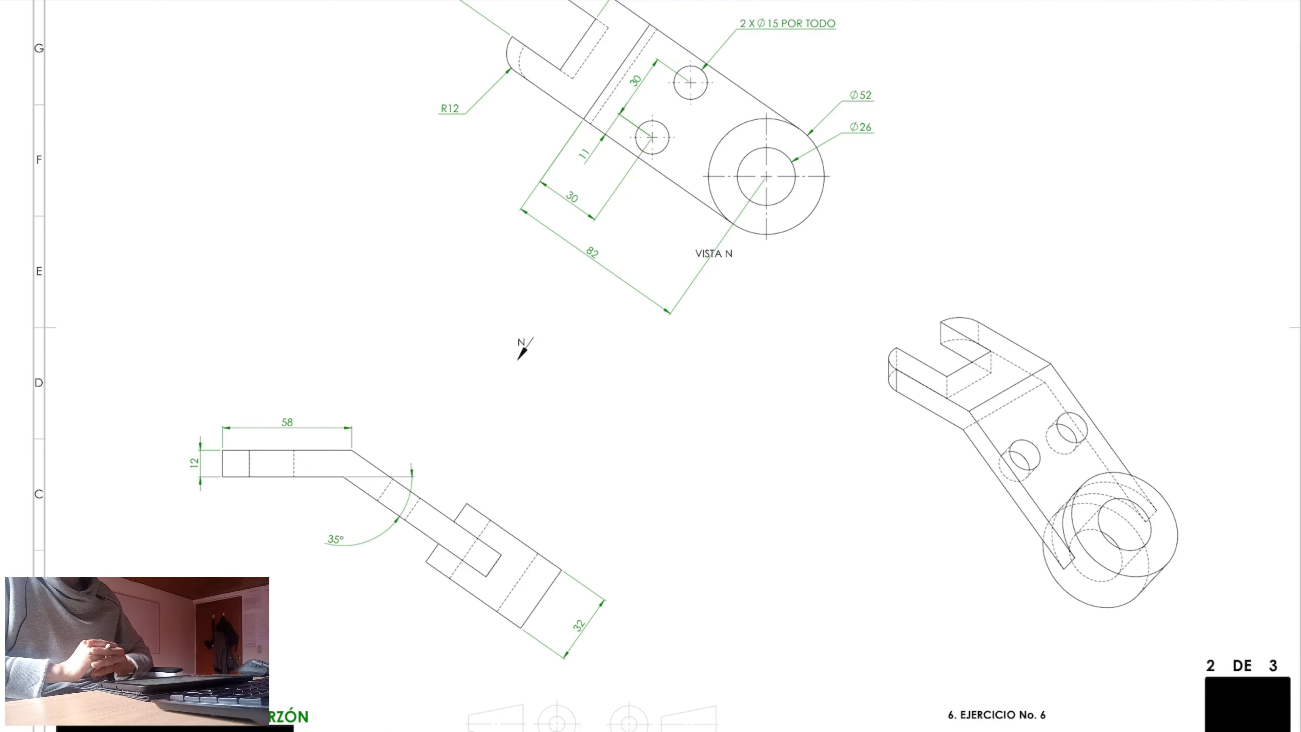
pyautogui.scroll(5, 391, 540)
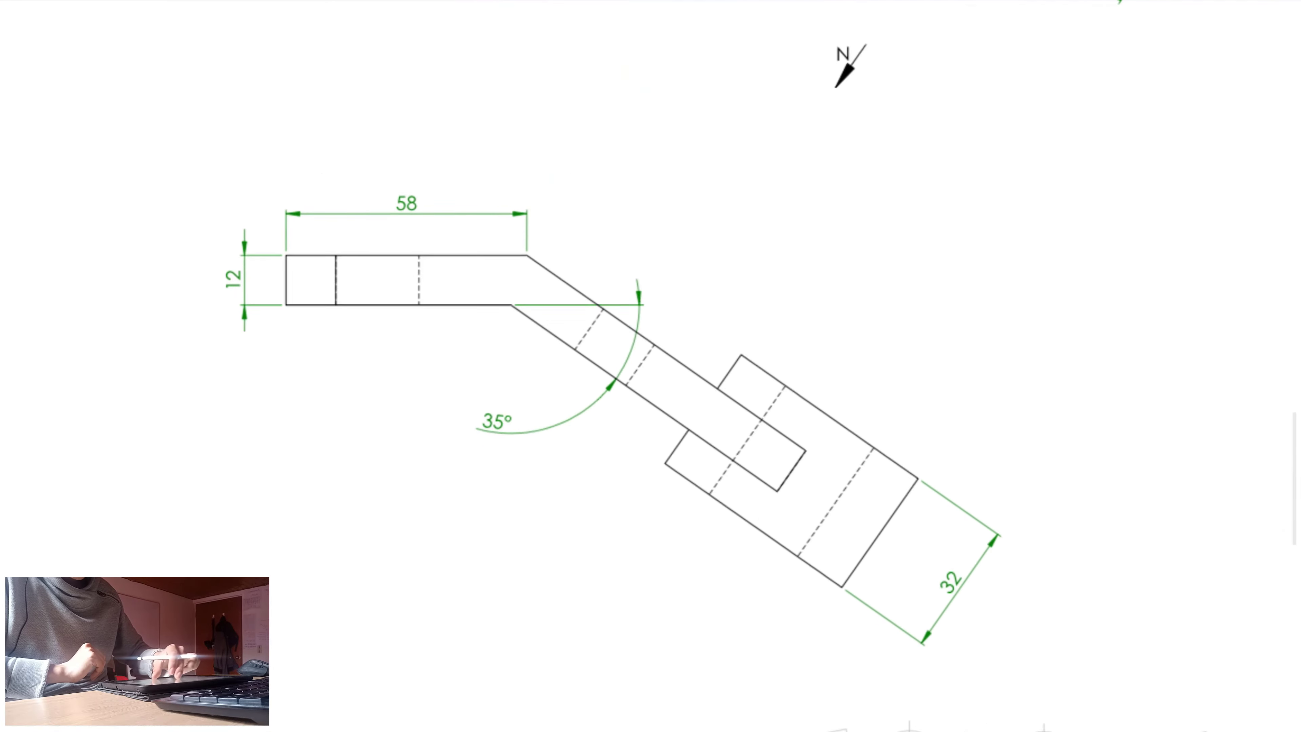
pyautogui.moveTo(651, 366)
pyautogui.mouseDown()
pyautogui.moveTo(741, 240)
pyautogui.moveTo(674, 189)
pyautogui.moveTo(526, 324)
pyautogui.mouseUp()
pyautogui.scroll(-3, 661, 561)
pyautogui.moveTo(651, 366)
pyautogui.mouseDown()
pyautogui.moveTo(426, 491)
pyautogui.moveTo(362, 625)
pyautogui.mouseUp()
pyautogui.scroll(-1, 651, 366)
pyautogui.moveTo(651, 366); pyautogui.dragTo(513, 525)
pyautogui.scroll(-1, 651, 366)
pyautogui.scroll(-1, 564, 287)
pyautogui.moveTo(650, 366); pyautogui.dragTo(655, 354)
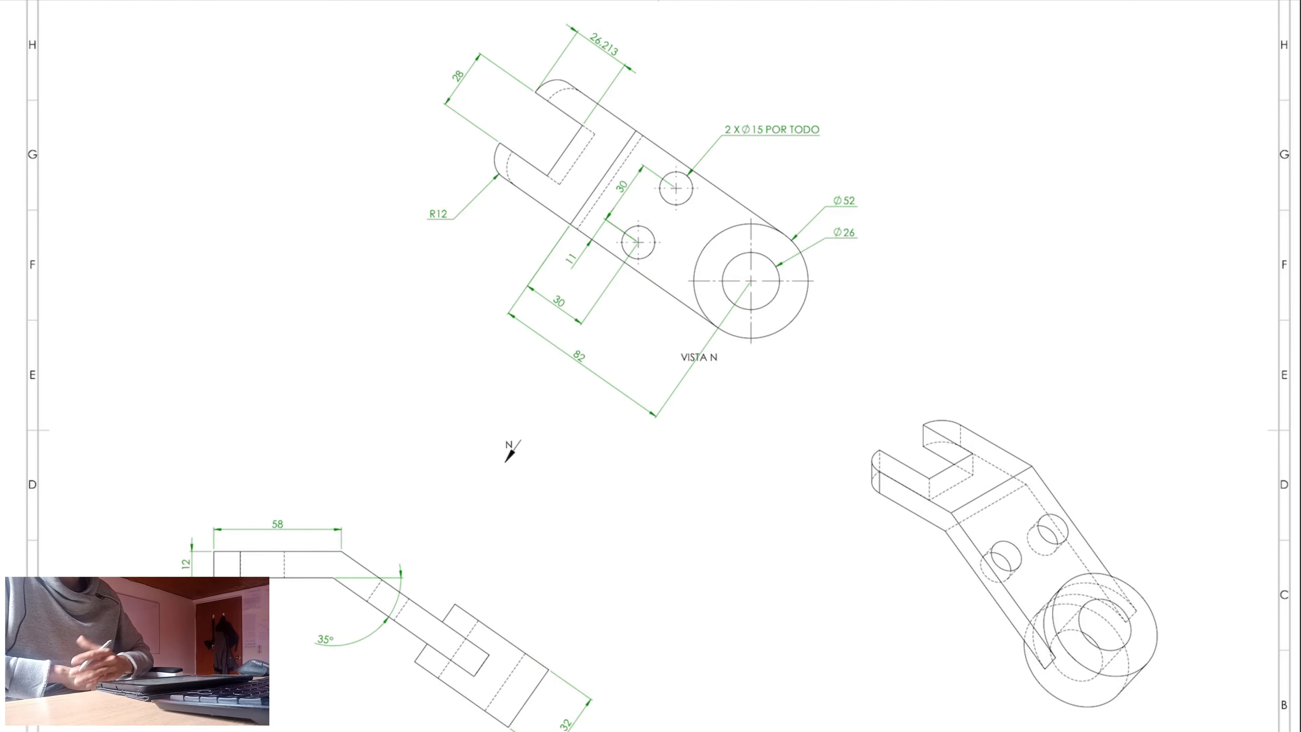
pyautogui.scroll(-2, 651, 366)
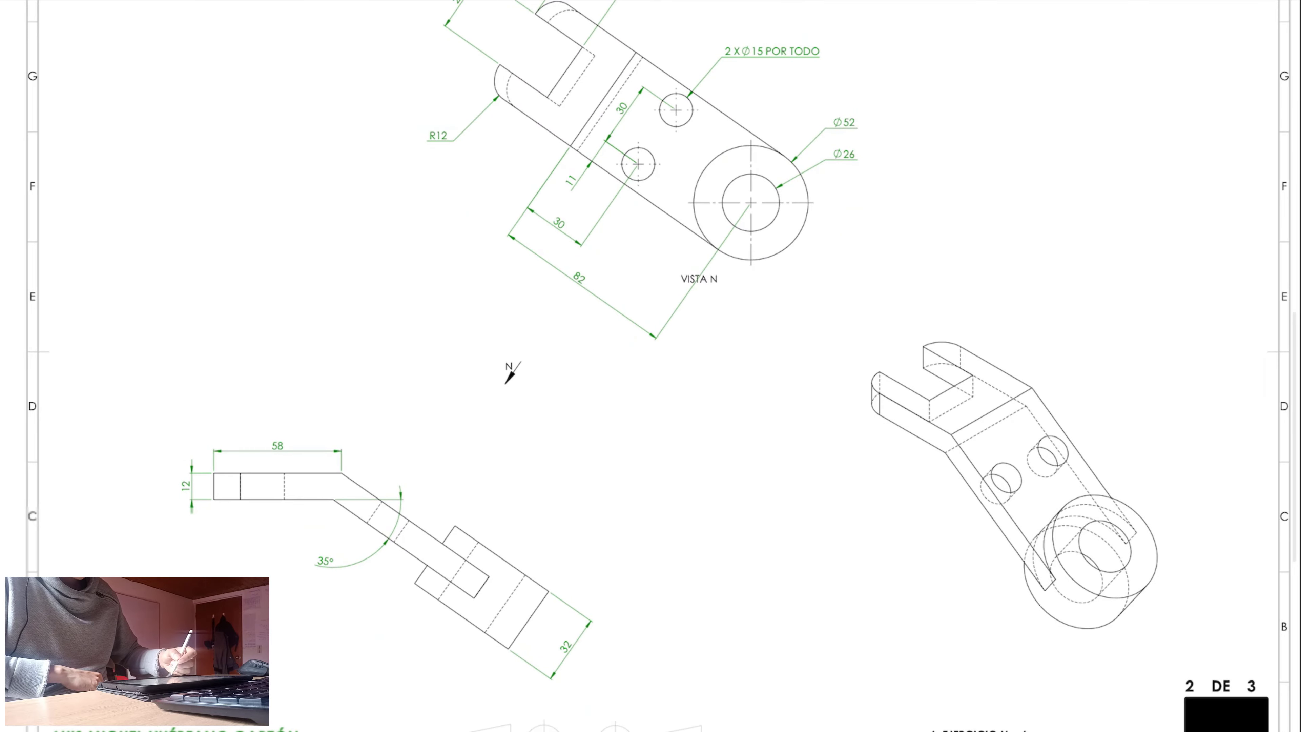
# Outline the title block area with temporary red pointer strokes and handwrite a red N above it
pyautogui.moveTo(879, 639); pyautogui.dragTo(1299, 596)
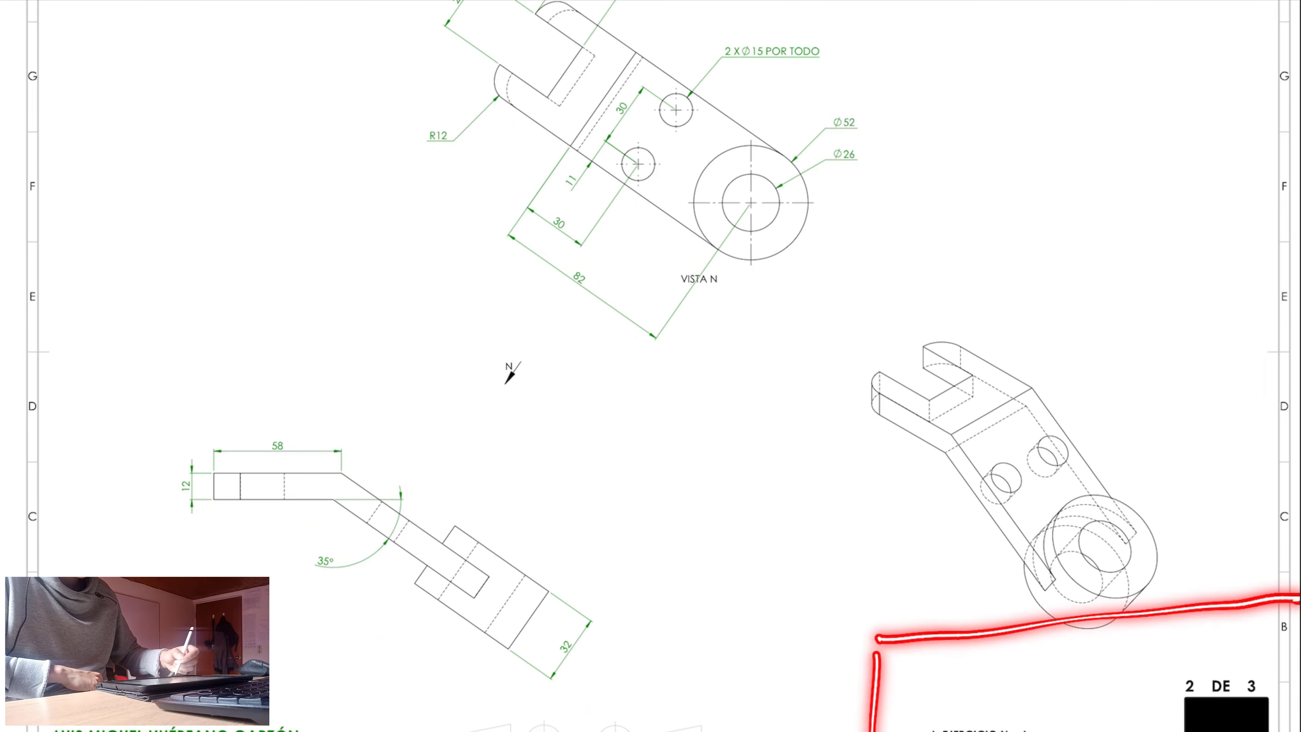
pyautogui.moveTo(879, 669)
pyautogui.mouseDown()
pyautogui.moveTo(993, 666)
pyautogui.moveTo(1121, 628)
pyautogui.mouseUp()
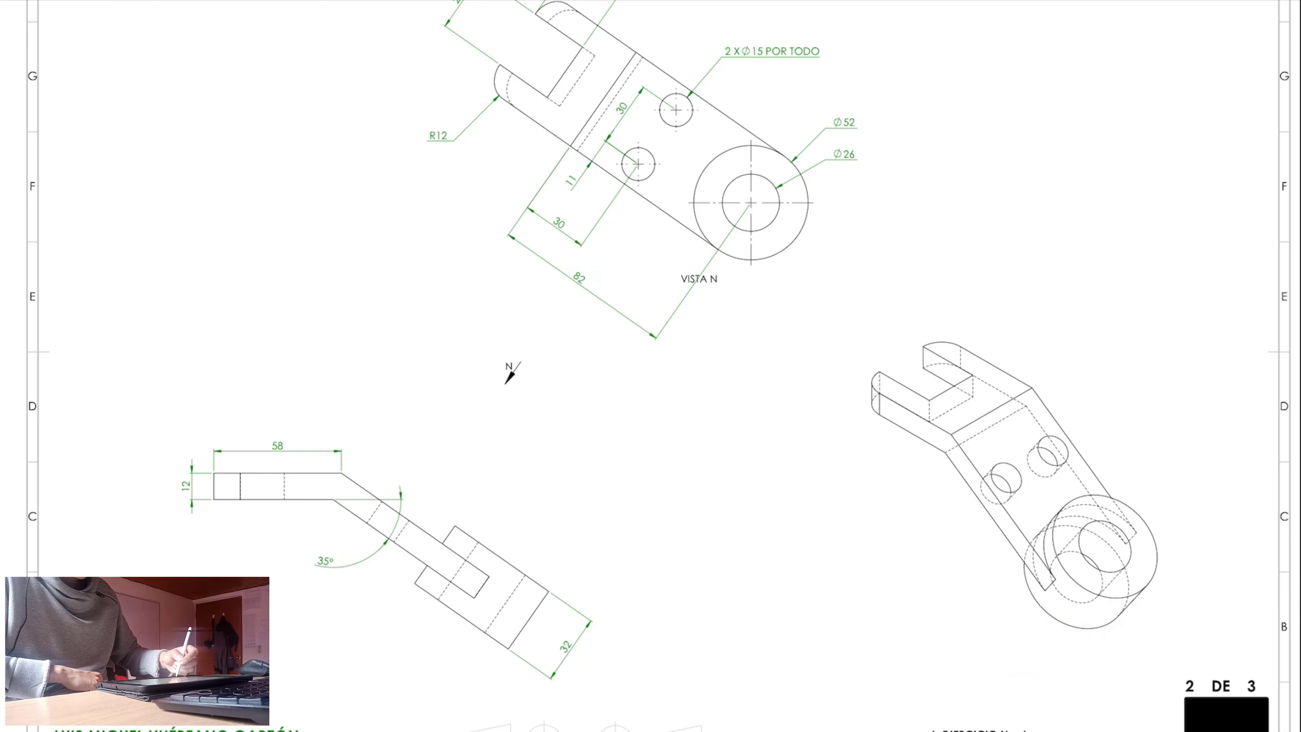
pyautogui.moveTo(931, 643)
pyautogui.mouseDown()
pyautogui.moveTo(993, 628)
pyautogui.moveTo(990, 687)
pyautogui.mouseUp()
pyautogui.moveTo(1083, 666); pyautogui.dragTo(1135, 613)
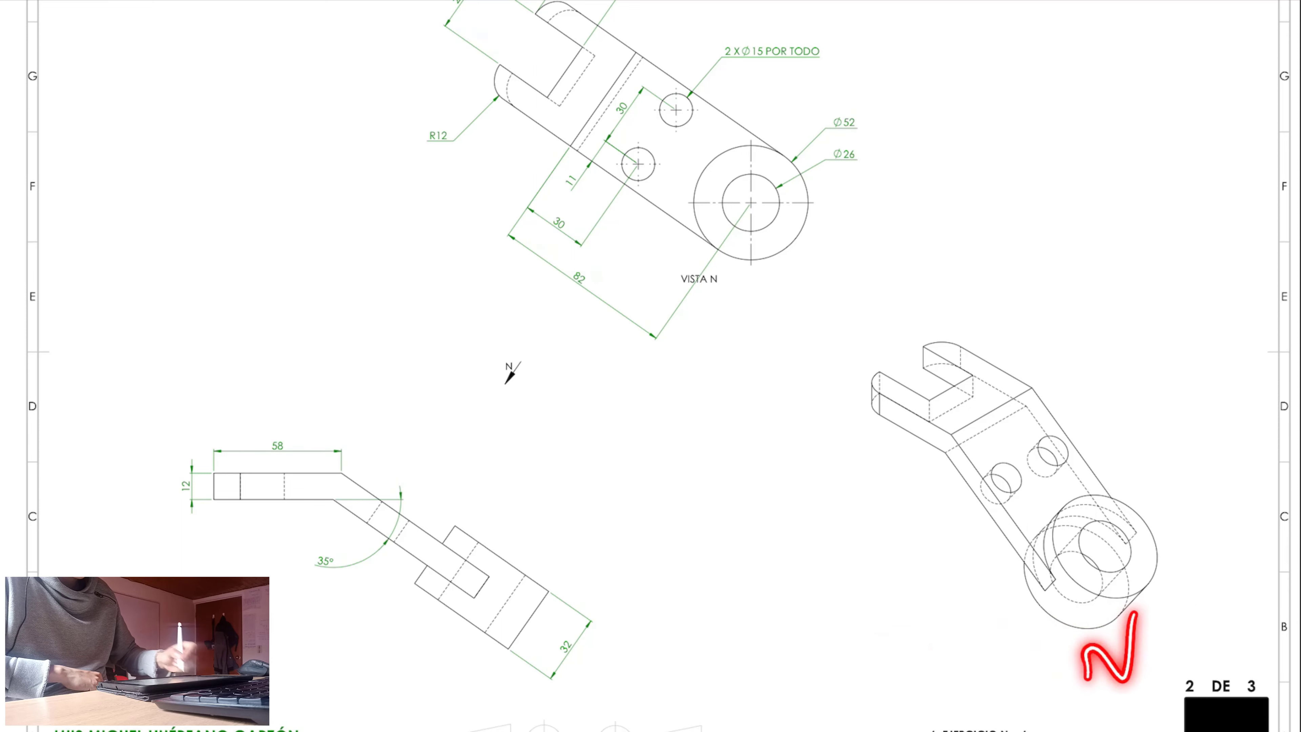
pyautogui.moveTo(985, 731)
pyautogui.mouseDown()
pyautogui.moveTo(1002, 697)
pyautogui.moveTo(1058, 720)
pyautogui.mouseUp()
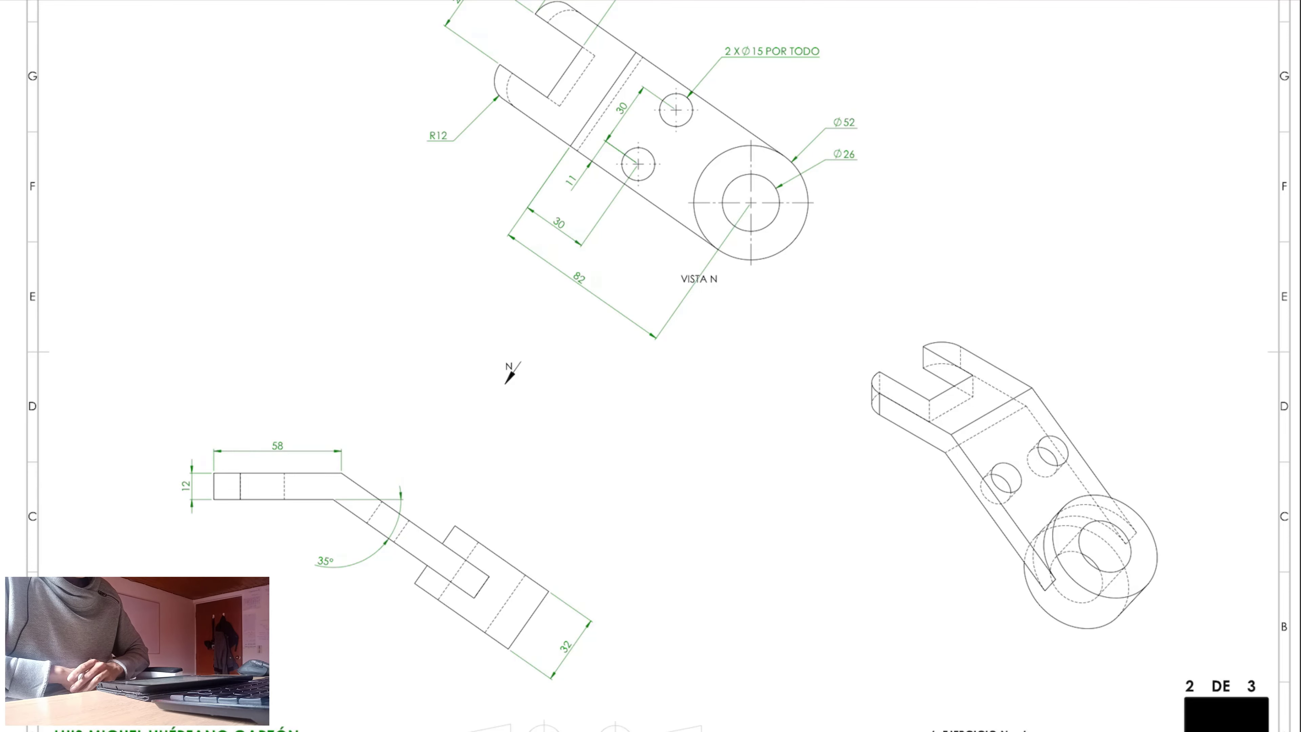
# Circle each of the two projection-method symbols at the foot of the sheet with the temporary red pointer
pyautogui.scroll(5, 651, 366)
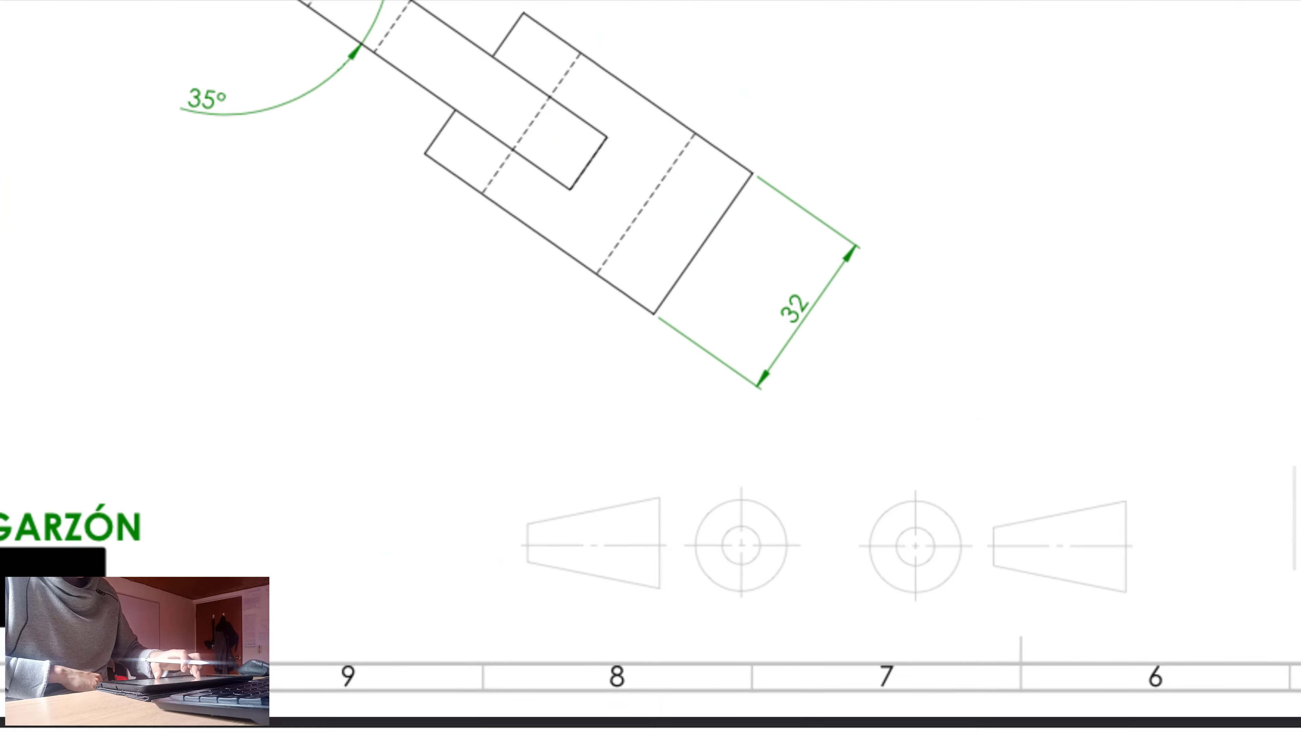
pyautogui.moveTo(637, 445)
pyautogui.mouseDown()
pyautogui.moveTo(778, 453)
pyautogui.moveTo(665, 661)
pyautogui.moveTo(840, 454)
pyautogui.moveTo(753, 459)
pyautogui.mouseUp()
pyautogui.moveTo(865, 446)
pyautogui.mouseDown()
pyautogui.moveTo(863, 679)
pyautogui.moveTo(1249, 451)
pyautogui.moveTo(869, 667)
pyautogui.mouseUp()
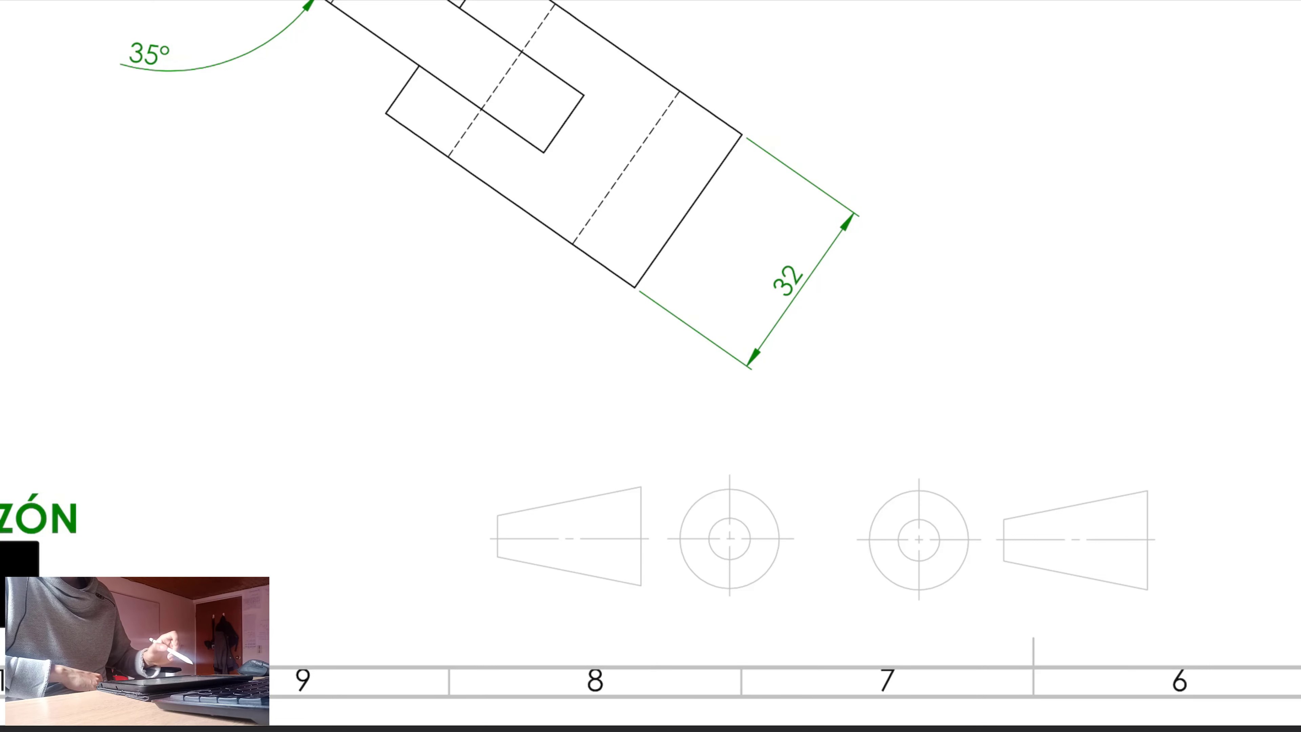
pyautogui.moveTo(1160, 452)
pyautogui.mouseDown()
pyautogui.moveTo(834, 561)
pyautogui.moveTo(1181, 597)
pyautogui.moveTo(1159, 446)
pyautogui.mouseUp()
pyautogui.moveTo(757, 456)
pyautogui.mouseDown()
pyautogui.moveTo(410, 511)
pyautogui.moveTo(769, 631)
pyautogui.moveTo(748, 472)
pyautogui.mouseUp()
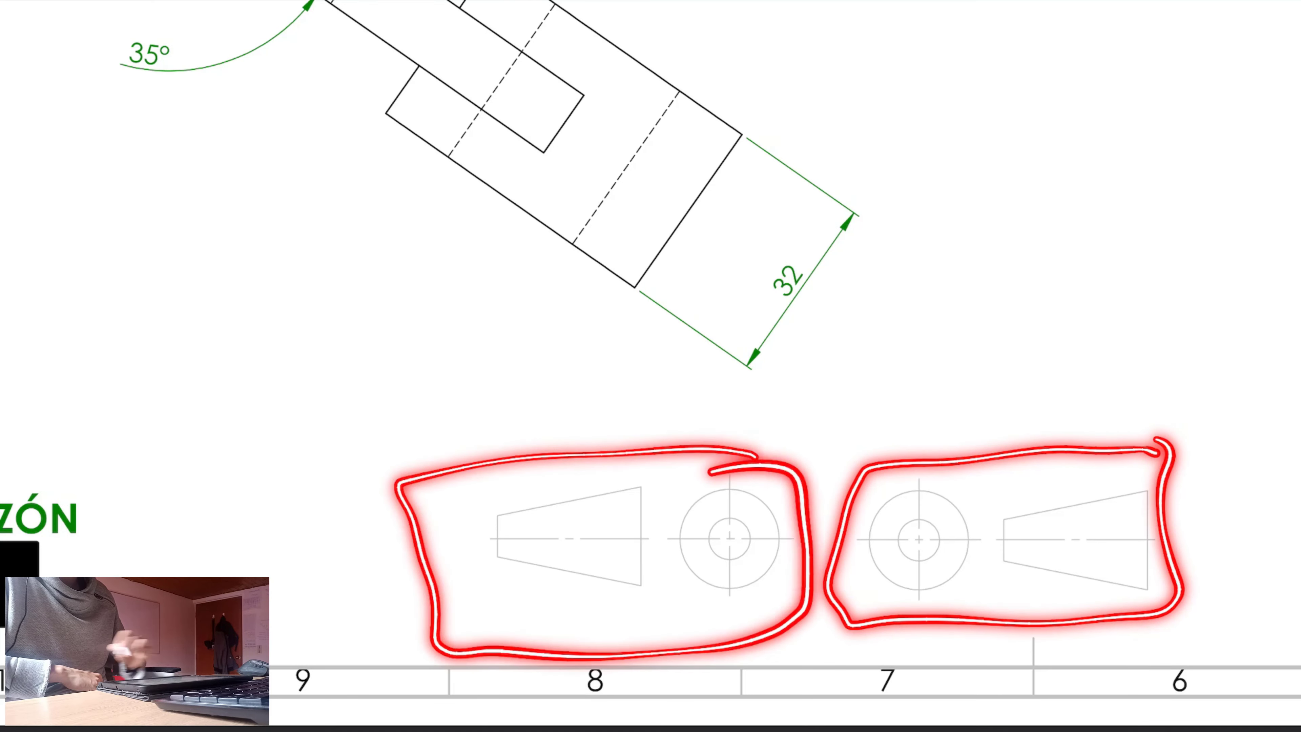
pyautogui.moveTo(1070, 441)
pyautogui.mouseDown()
pyautogui.moveTo(1124, 448)
pyautogui.moveTo(437, 667)
pyautogui.moveTo(1159, 444)
pyautogui.mouseUp()
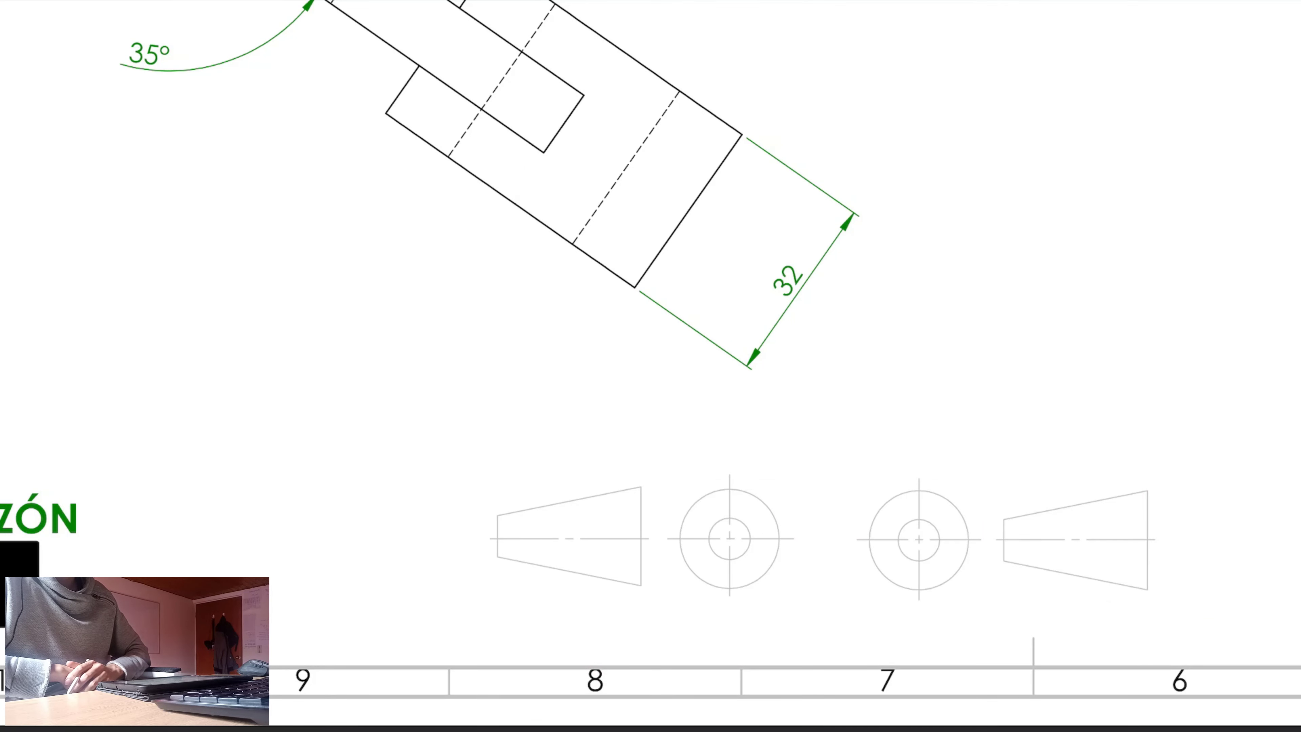
# Cross out the pair of projection-method symbols with two temporary red strokes
pyautogui.moveTo(1093, 430)
pyautogui.mouseDown()
pyautogui.moveTo(488, 596)
pyautogui.moveTo(1190, 491)
pyautogui.moveTo(1112, 435)
pyautogui.mouseUp()
pyautogui.moveTo(747, 451); pyautogui.dragTo(1060, 602)
pyautogui.moveTo(1002, 445); pyautogui.dragTo(616, 651)
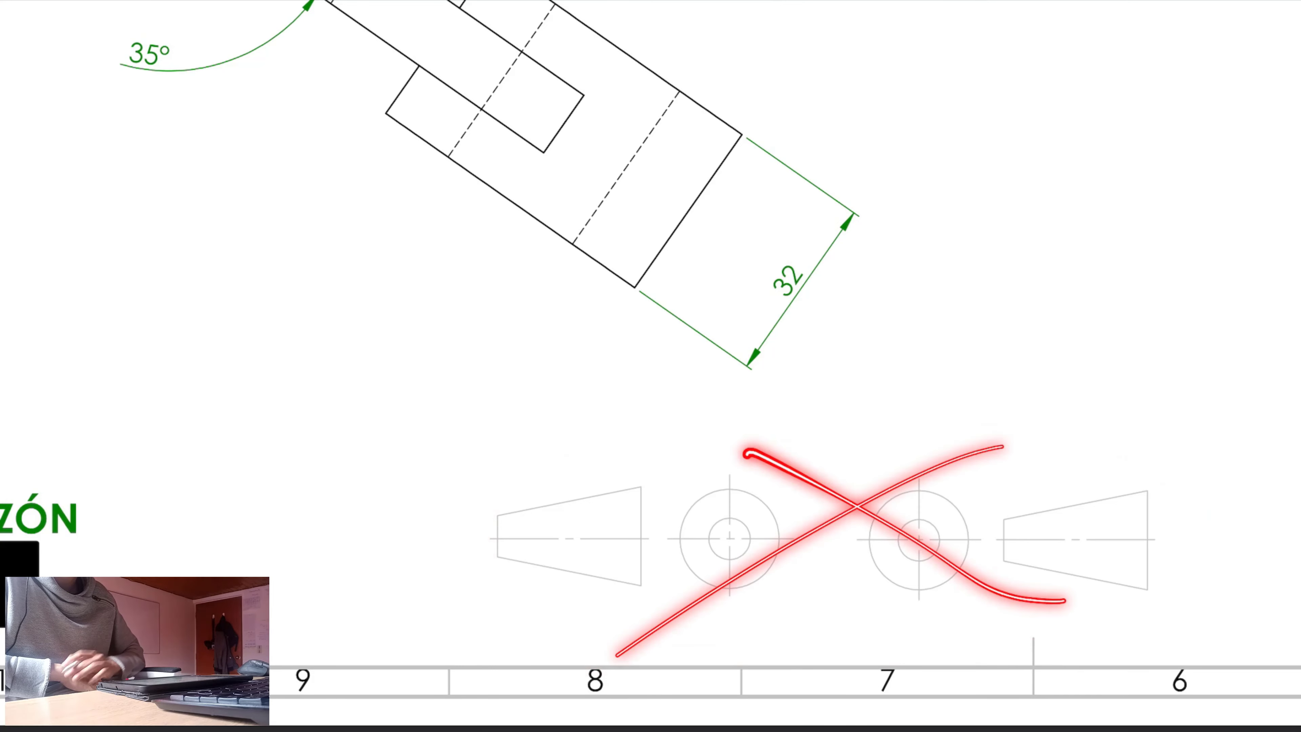
# Point out the 32 dimension of the cylindrical boss in the front view with temporary strokes
pyautogui.scroll(1, 651, 359)
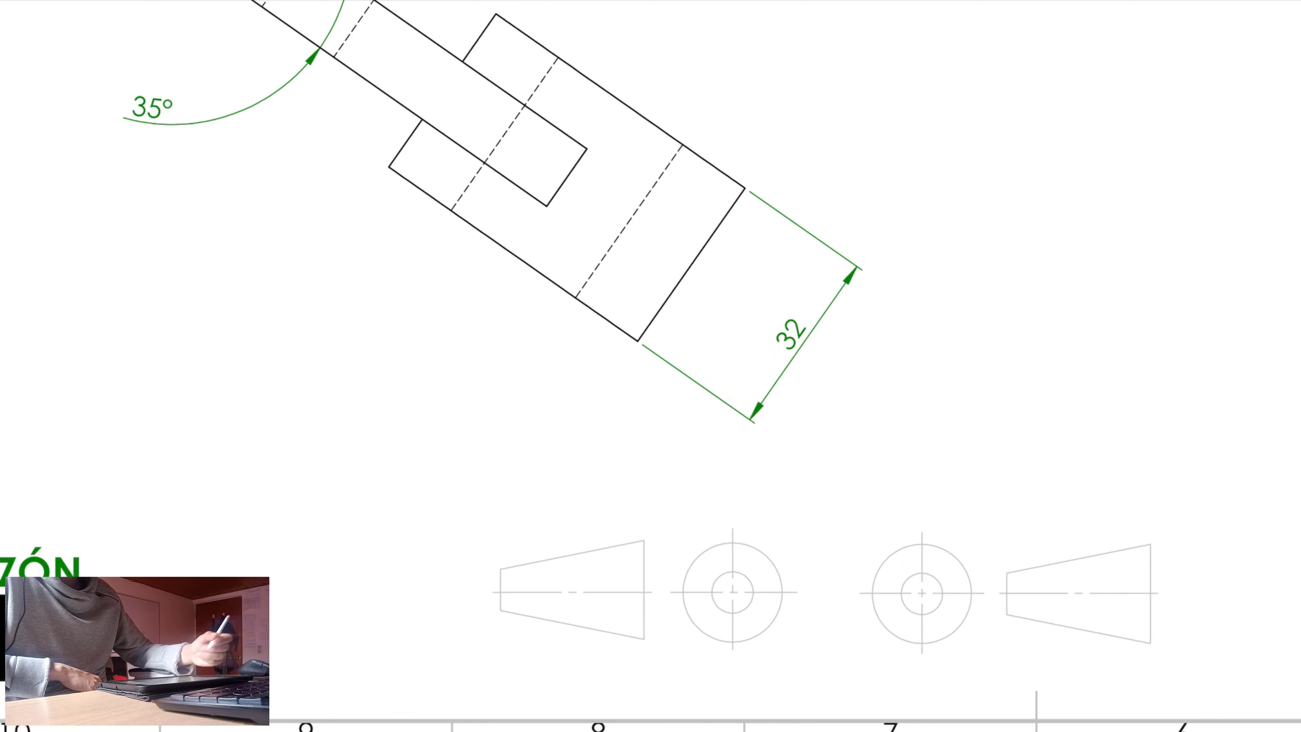
pyautogui.moveTo(803, 311)
pyautogui.mouseDown()
pyautogui.moveTo(828, 289)
pyautogui.moveTo(838, 302)
pyautogui.moveTo(817, 291)
pyautogui.moveTo(845, 298)
pyautogui.moveTo(823, 330)
pyautogui.mouseUp()
pyautogui.click(812, 284)
pyautogui.moveTo(809, 306); pyautogui.dragTo(871, 314)
pyautogui.moveTo(850, 299); pyautogui.dragTo(878, 284)
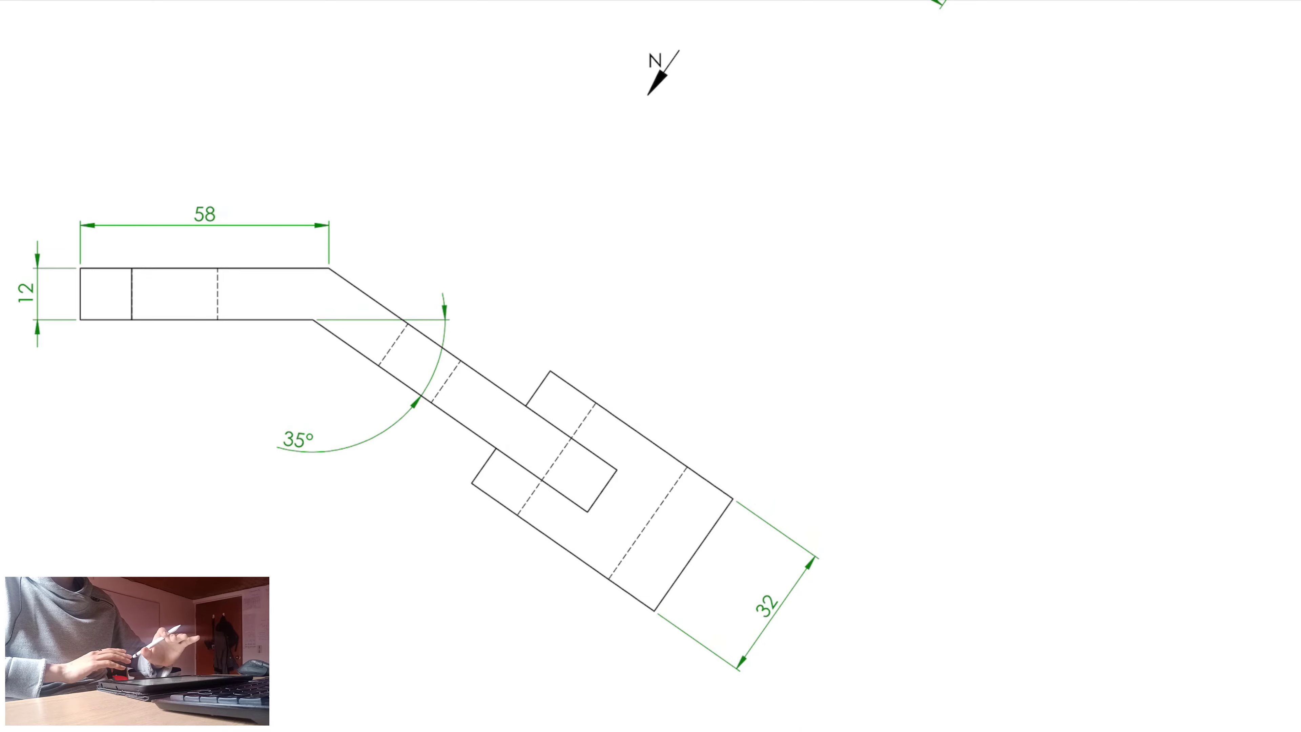
# Point out VISTA N, outline the front view and mark the isometric view on the drawing sheet
pyautogui.hscroll(-2, 651, 366)
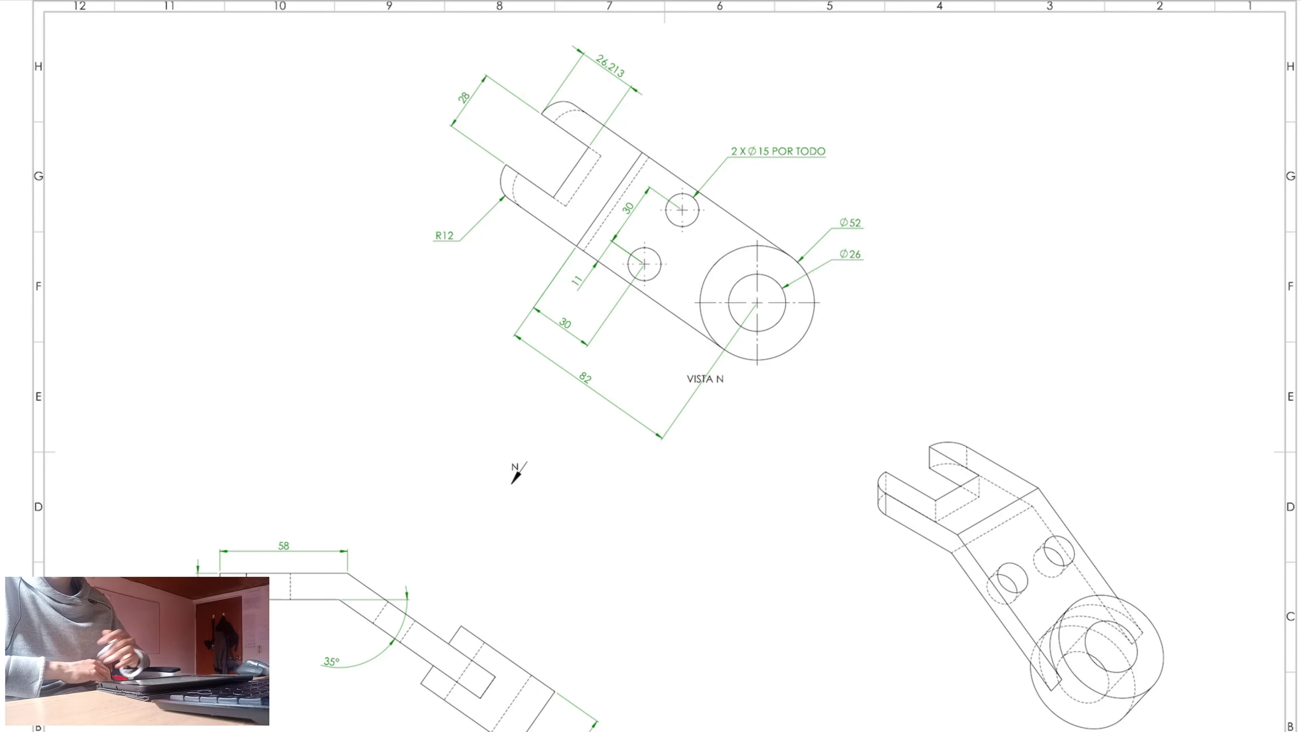
pyautogui.moveTo(876, 133)
pyautogui.mouseDown()
pyautogui.moveTo(465, 85)
pyautogui.moveTo(886, 233)
pyautogui.moveTo(889, 131)
pyautogui.mouseUp()
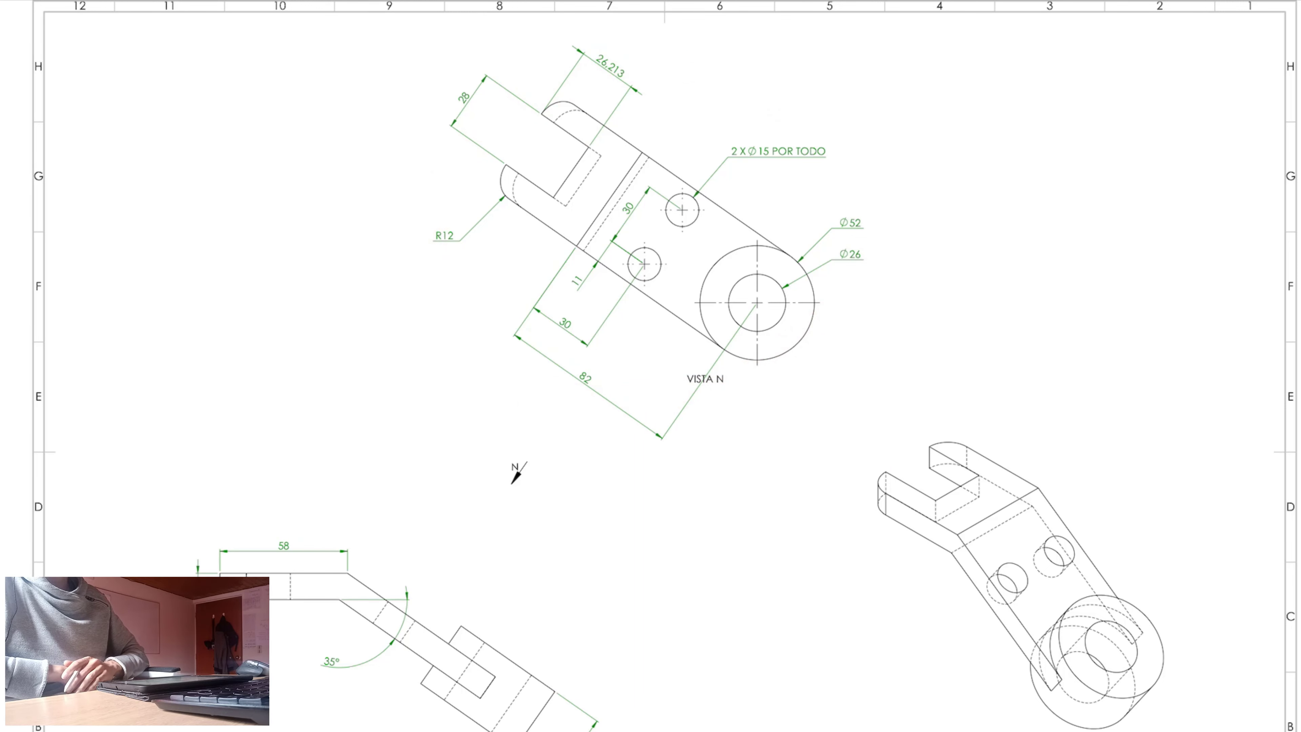
pyautogui.moveTo(809, 154)
pyautogui.mouseDown()
pyautogui.moveTo(683, 96)
pyautogui.moveTo(459, 372)
pyautogui.moveTo(865, 268)
pyautogui.moveTo(810, 156)
pyautogui.mouseUp()
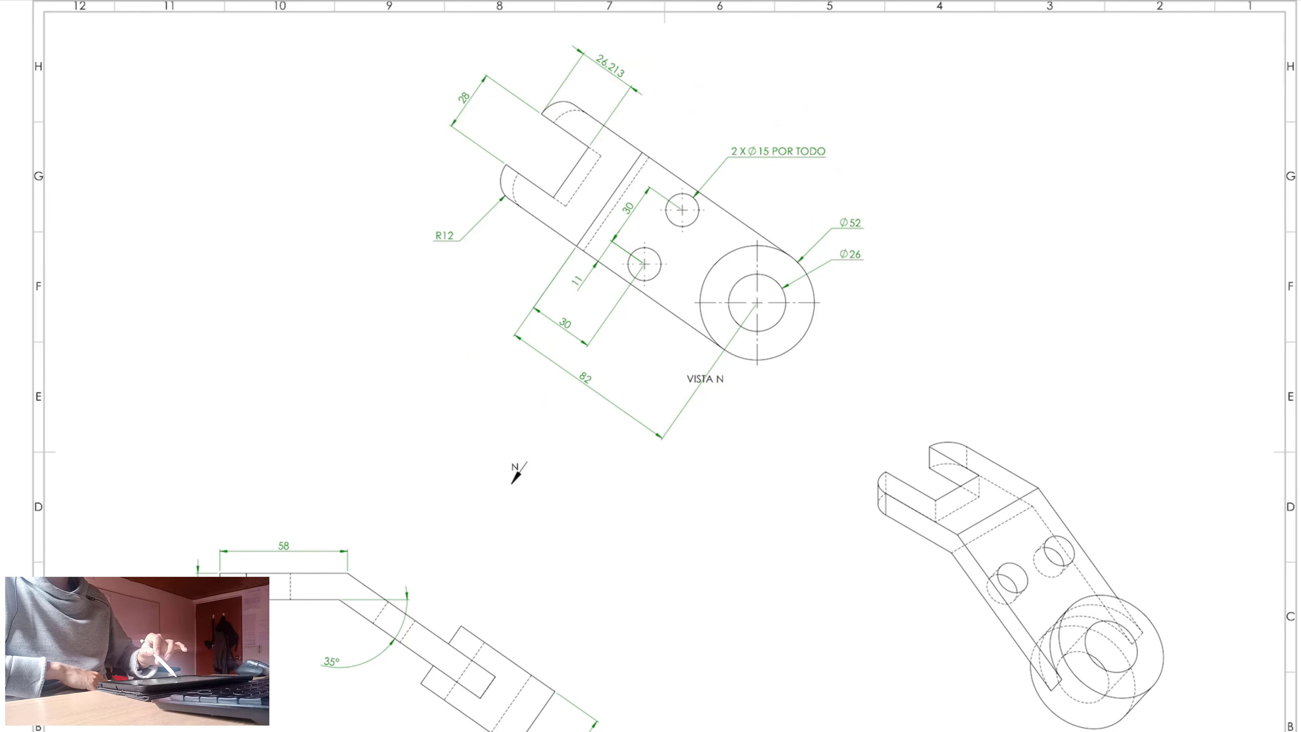
pyautogui.moveTo(728, 379)
pyautogui.mouseDown()
pyautogui.moveTo(707, 408)
pyautogui.moveTo(729, 379)
pyautogui.mouseUp()
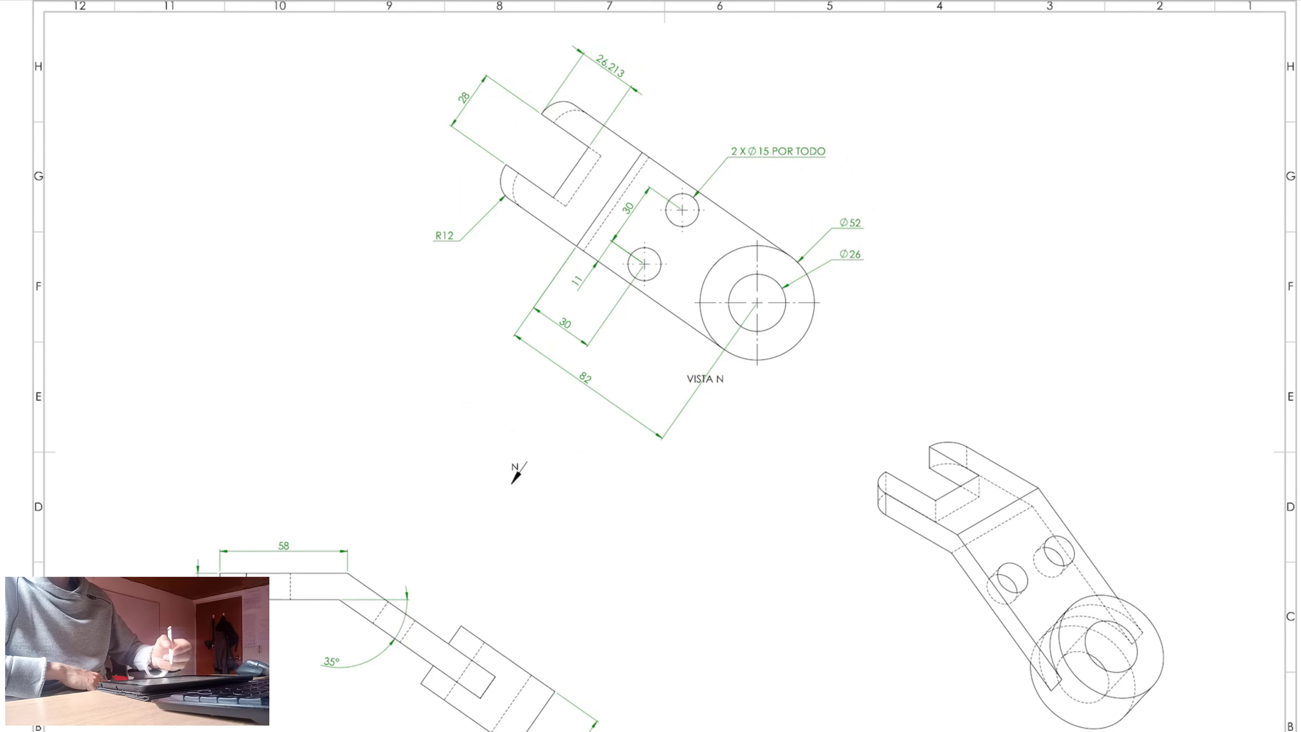
pyautogui.moveTo(448, 517); pyautogui.dragTo(173, 577)
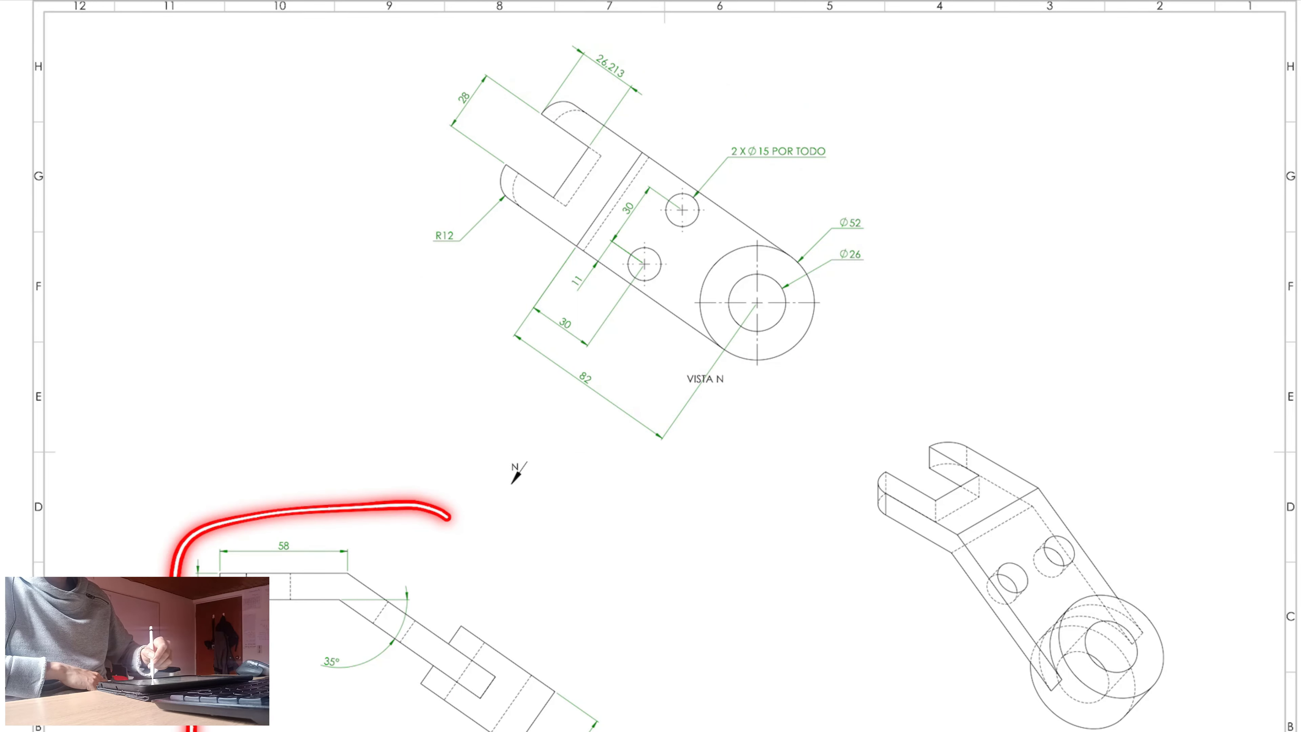
pyautogui.moveTo(190, 730); pyautogui.dragTo(440, 510)
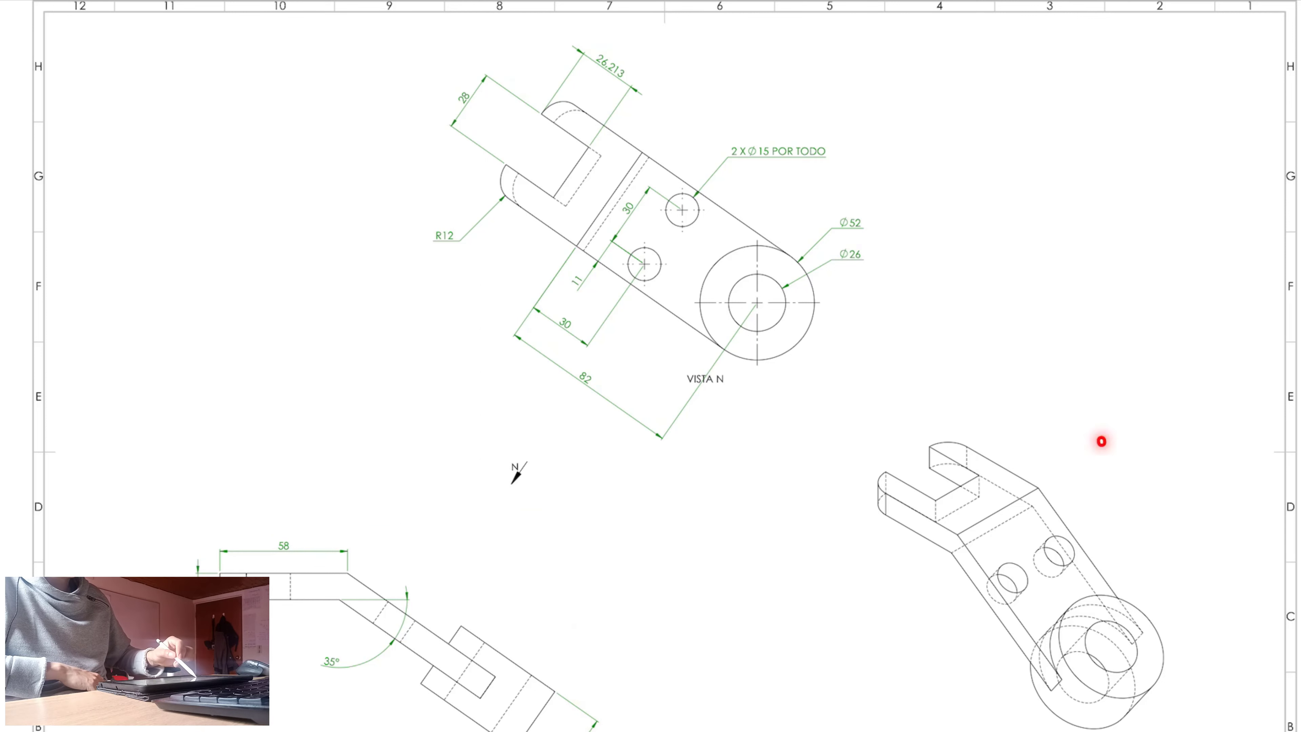
pyautogui.moveTo(1101, 441)
pyautogui.mouseDown()
pyautogui.moveTo(880, 456)
pyautogui.moveTo(1040, 725)
pyautogui.moveTo(1155, 450)
pyautogui.moveTo(1104, 455)
pyautogui.mouseUp()
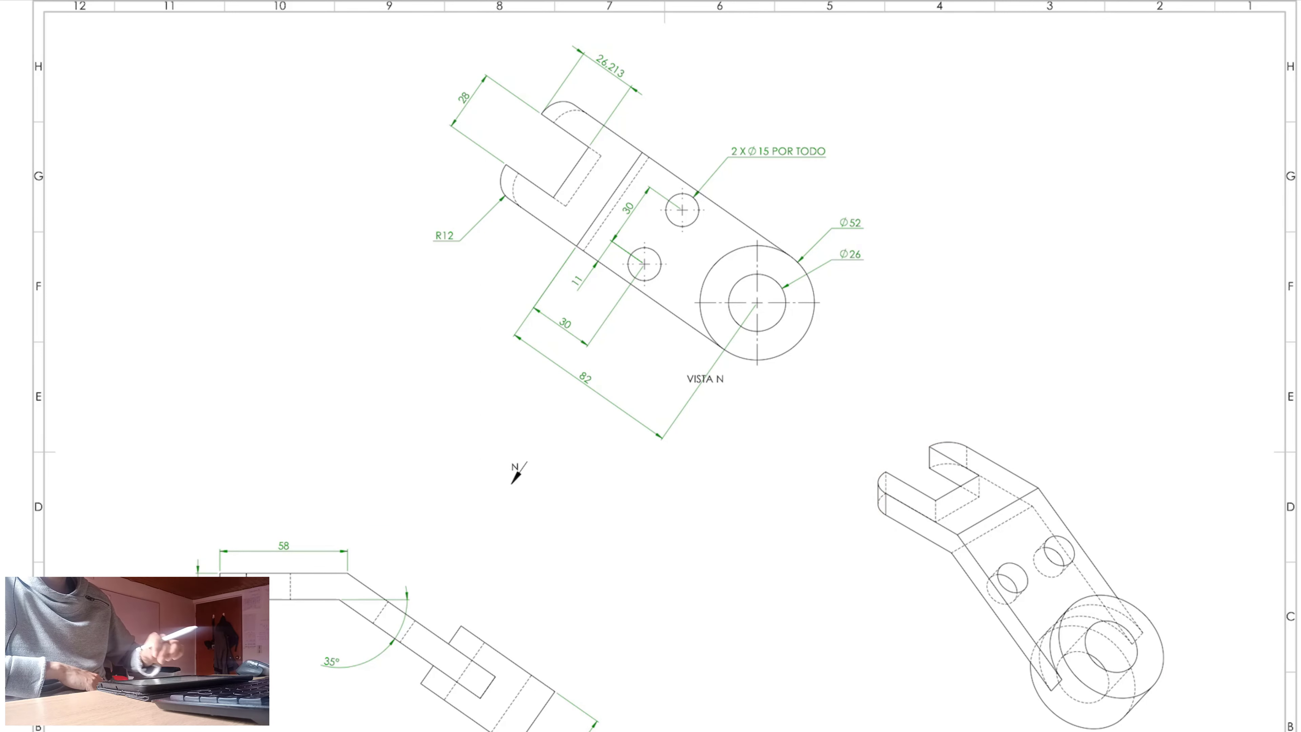
# Point out the N direction arrow and circle the 58, 12 and 35° dimensions of the front view
pyautogui.moveTo(514, 467); pyautogui.dragTo(548, 459)
pyautogui.scroll(4, 359, 666)
pyautogui.moveTo(691, 305)
pyautogui.mouseDown()
pyautogui.moveTo(828, 297)
pyautogui.moveTo(819, 308)
pyautogui.moveTo(819, 174)
pyautogui.mouseUp()
pyautogui.scroll(3, 620, 498)
pyautogui.moveTo(886, 67); pyautogui.dragTo(961, 67)
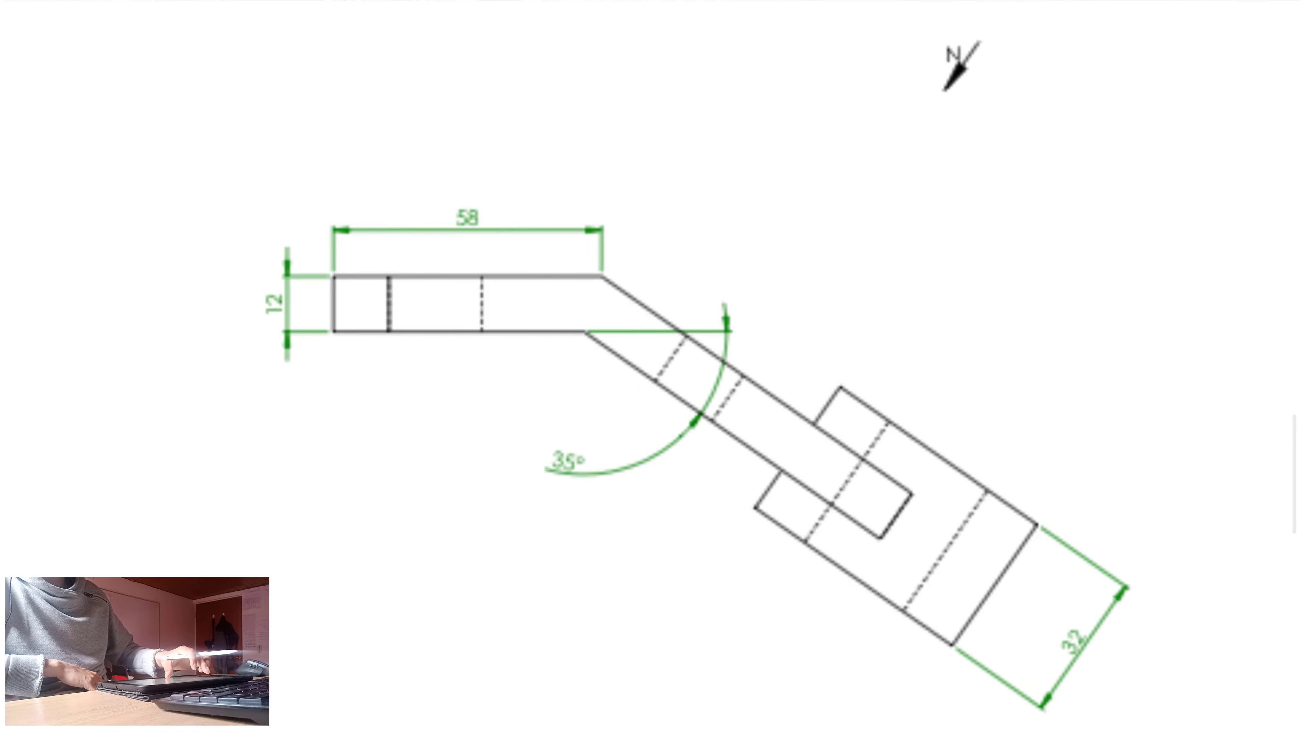
pyautogui.moveTo(666, 359)
pyautogui.mouseDown()
pyautogui.moveTo(684, 359)
pyautogui.moveTo(701, 331)
pyautogui.mouseUp()
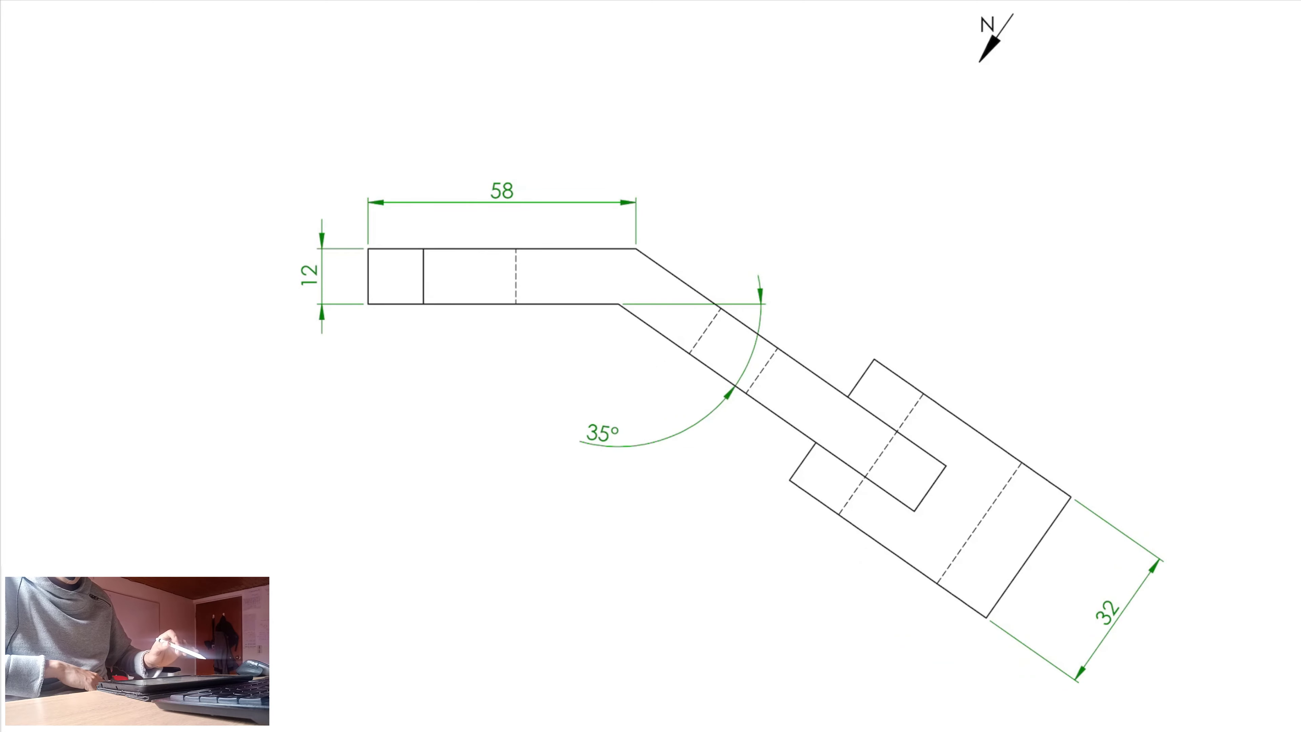
pyautogui.moveTo(629, 253)
pyautogui.mouseDown()
pyautogui.moveTo(371, 291)
pyautogui.moveTo(635, 300)
pyautogui.moveTo(876, 490)
pyautogui.moveTo(949, 456)
pyautogui.moveTo(635, 250)
pyautogui.moveTo(613, 257)
pyautogui.mouseUp()
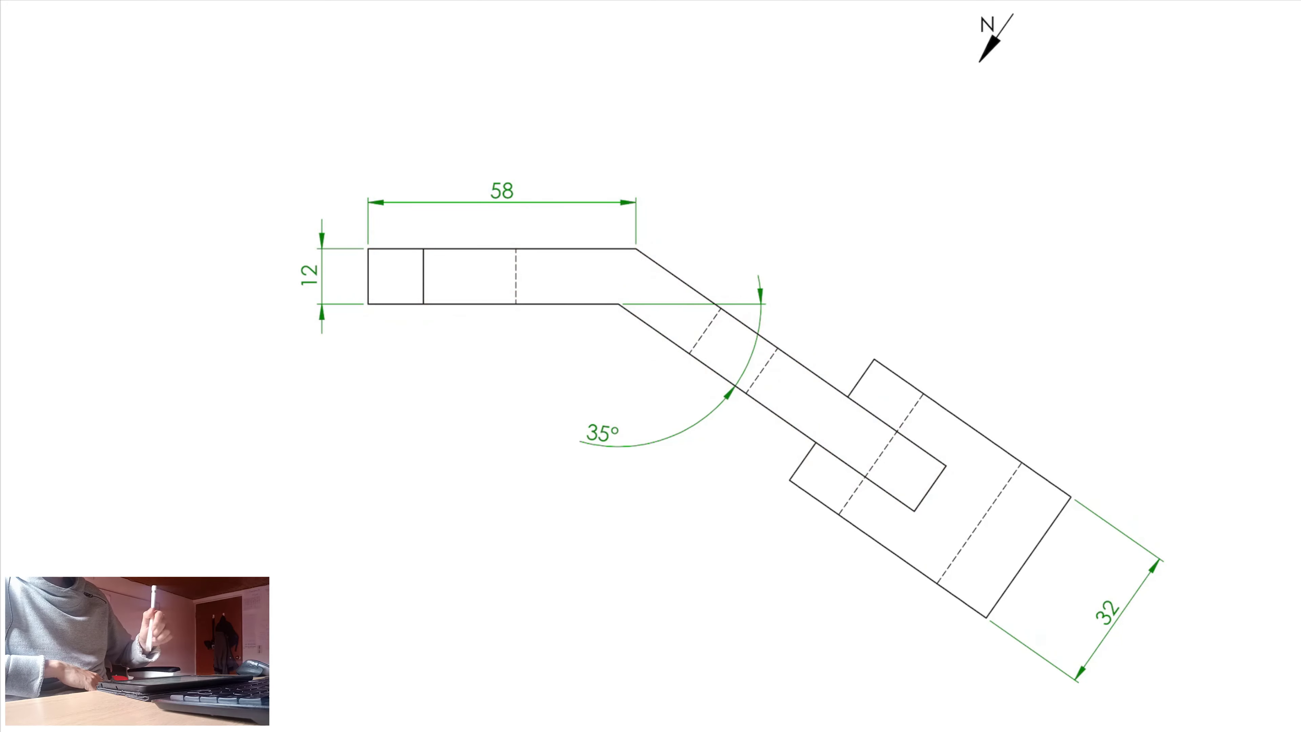
pyautogui.scroll(-2, 703, 465)
pyautogui.moveTo(531, 213); pyautogui.dragTo(511, 204)
pyautogui.moveTo(358, 273); pyautogui.dragTo(355, 277)
pyautogui.moveTo(618, 420); pyautogui.dragTo(595, 436)
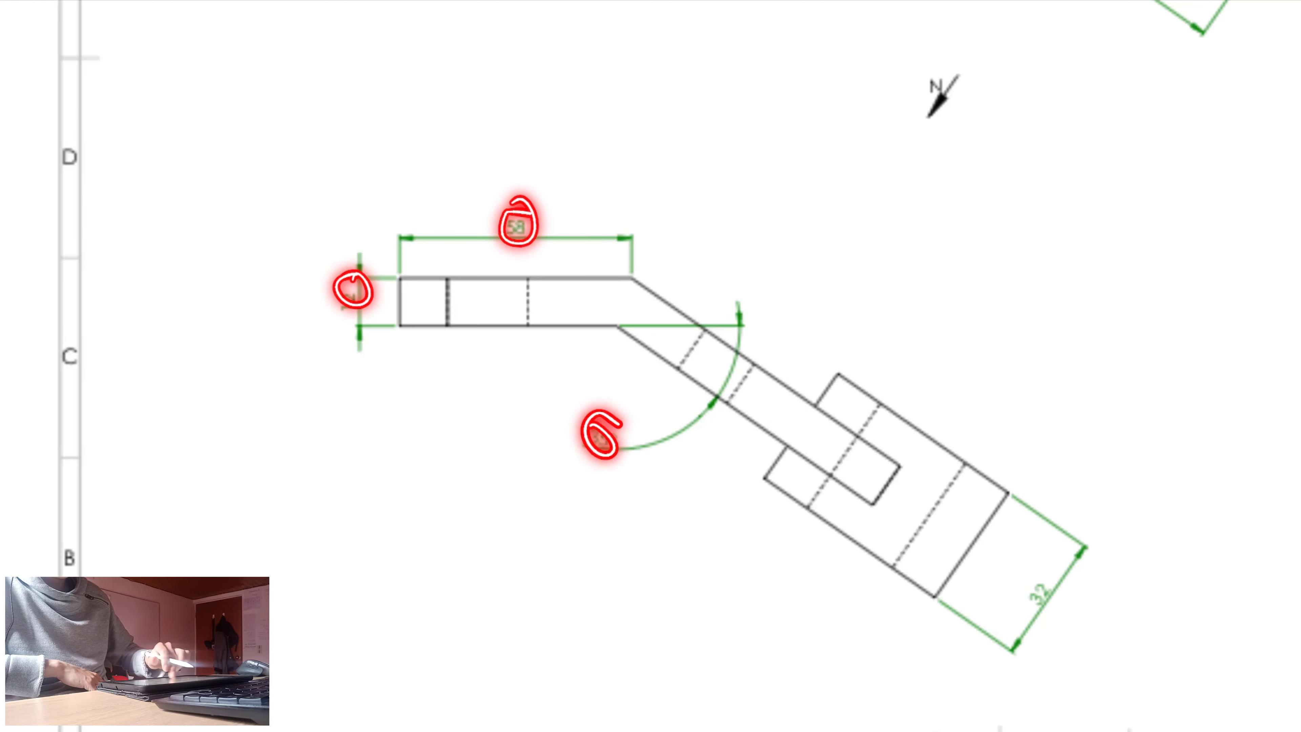
# Examine the hole, boss and spacing dimensions of the auxiliary VISTA N
pyautogui.moveTo(738, 215); pyautogui.dragTo(558, 612)
pyautogui.moveTo(738, 359); pyautogui.dragTo(595, 356)
pyautogui.moveTo(738, 318)
pyautogui.mouseDown()
pyautogui.moveTo(583, 425)
pyautogui.moveTo(598, 467)
pyautogui.moveTo(579, 439)
pyautogui.mouseUp()
pyautogui.moveTo(666, 461); pyautogui.dragTo(799, 341)
pyautogui.scroll(-2, 833, 427)
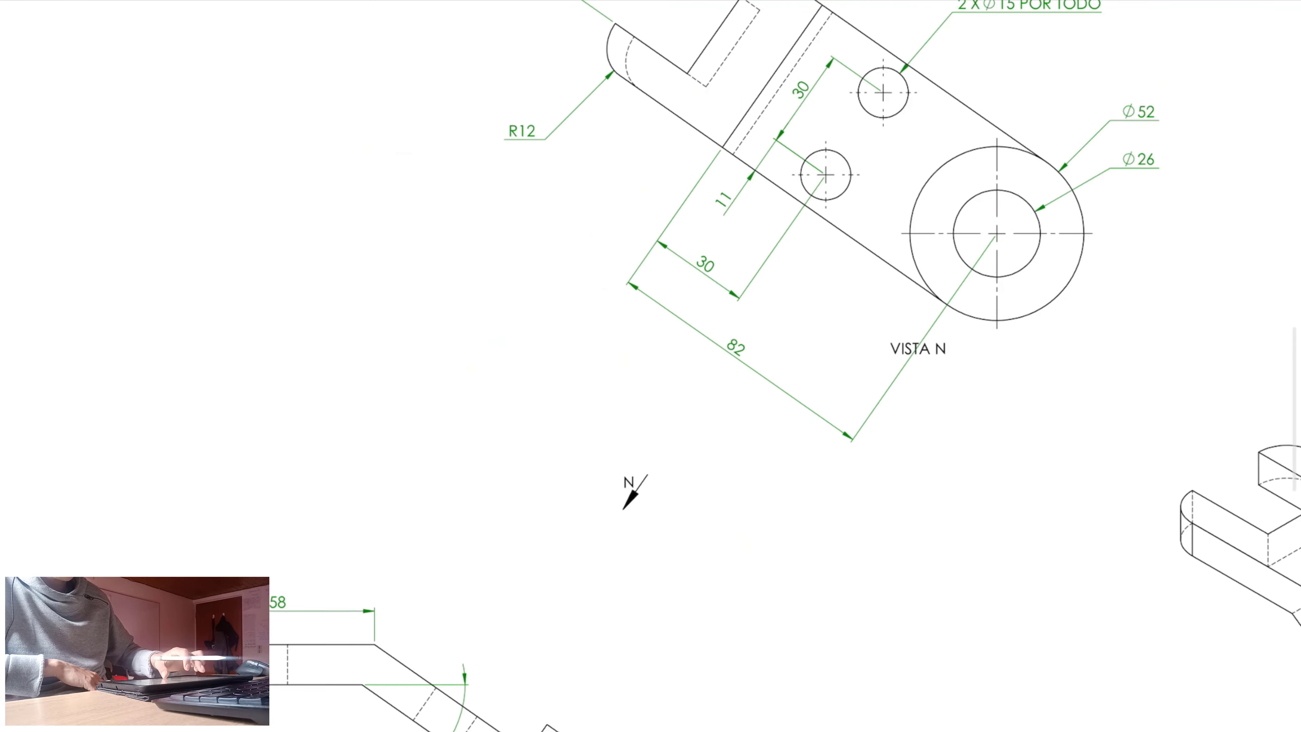
pyautogui.moveTo(738, 461)
pyautogui.mouseDown()
pyautogui.moveTo(738, 361)
pyautogui.moveTo(776, 355)
pyautogui.mouseUp()
pyautogui.scroll(-1, 963, 508)
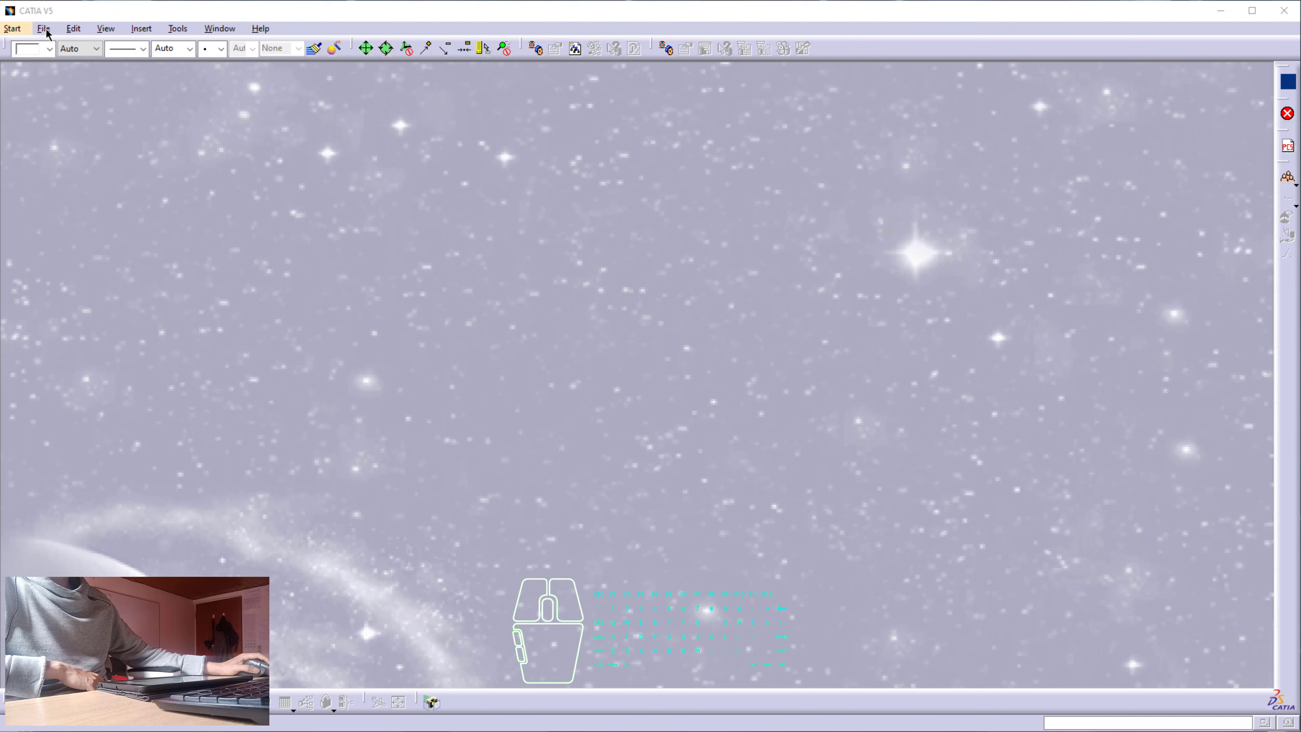
# Switch to CATIA V5 and create a new Part document named tutorial26 with hybrid design enabled
pyautogui.click(43, 28)
pyautogui.click(56, 44)
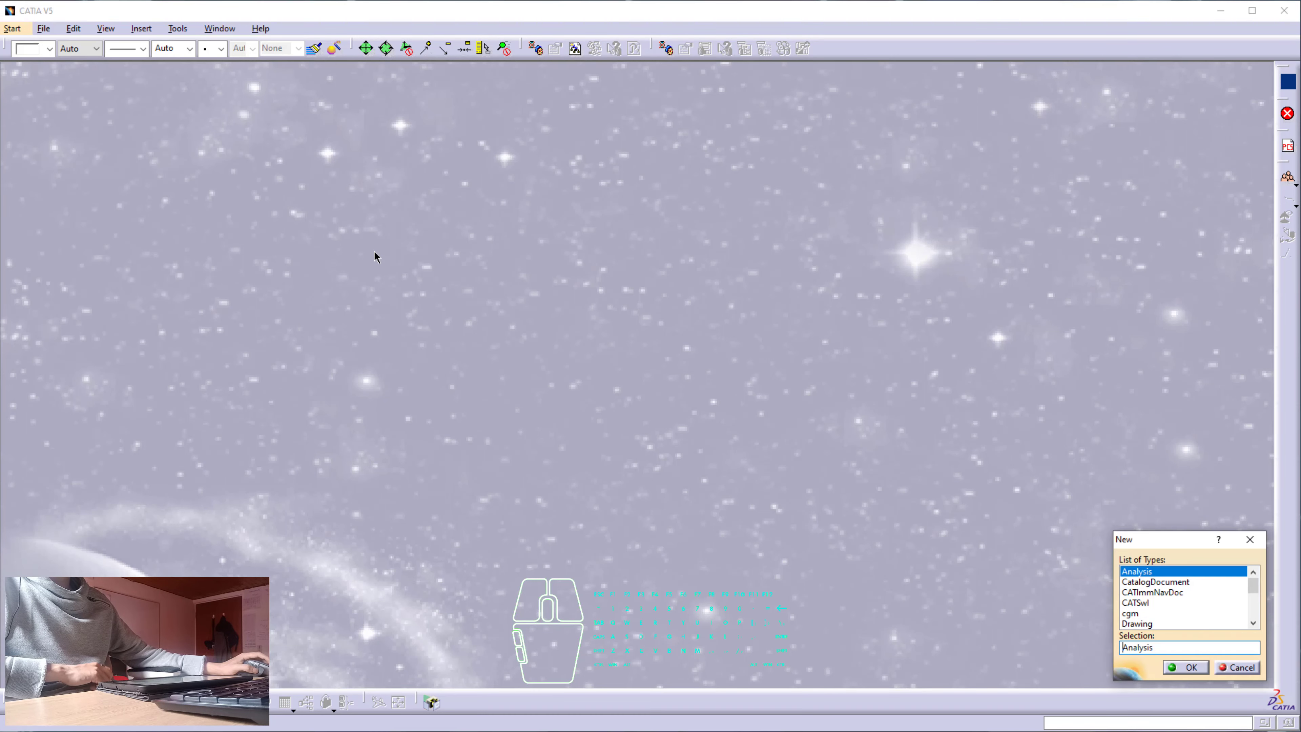
pyautogui.write('Part')
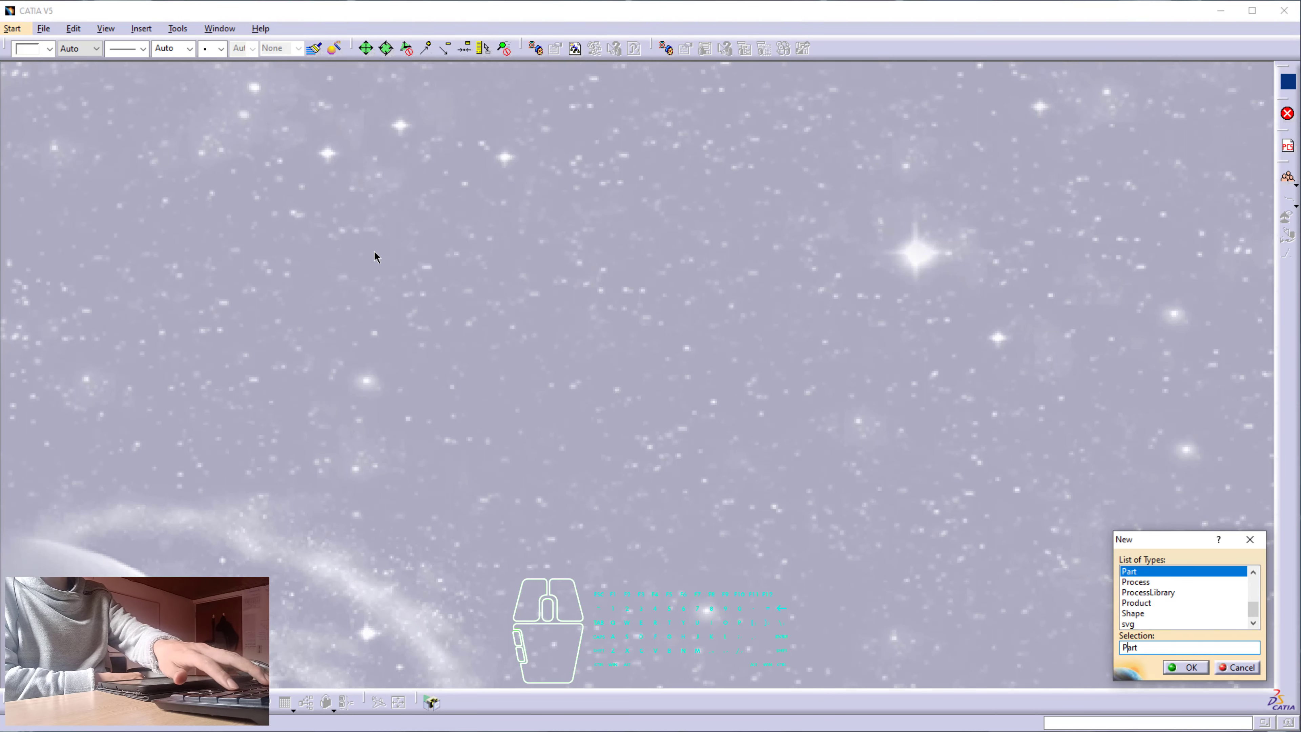
pyautogui.press('Return')
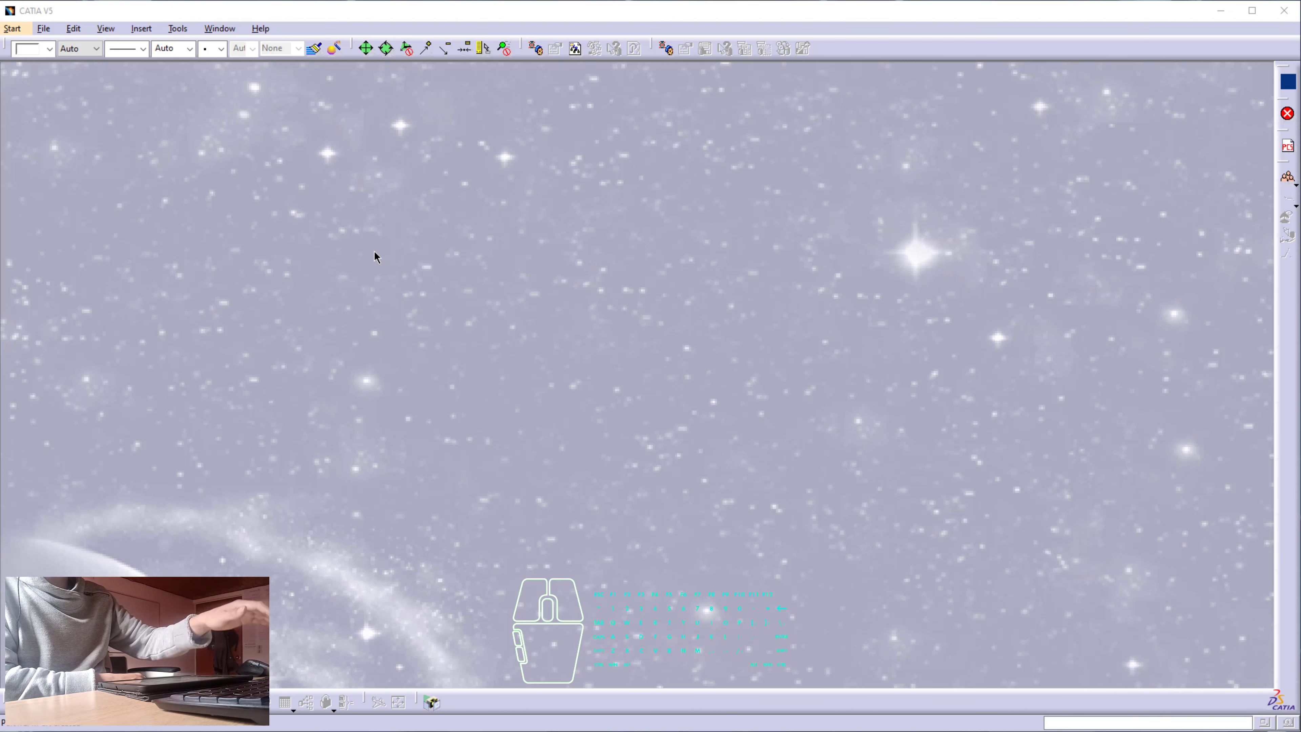
pyautogui.write('tu')
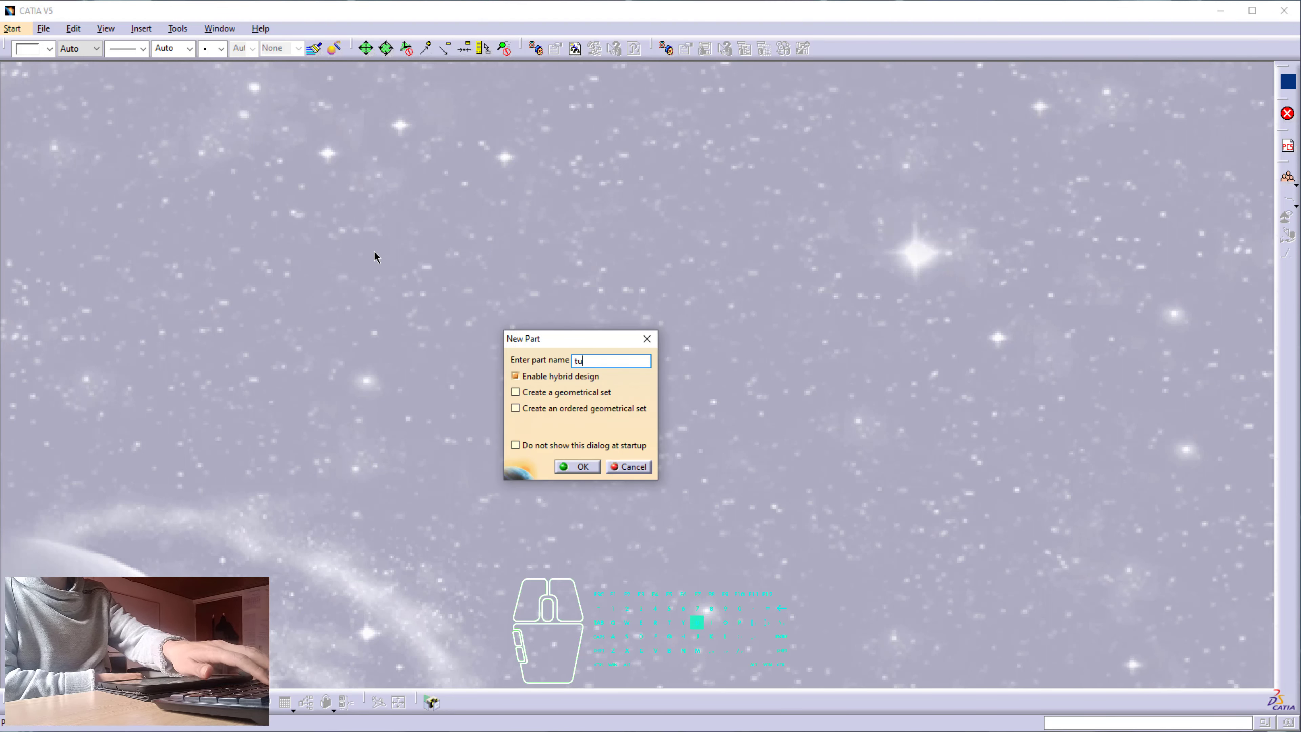
pyautogui.write('torial26')
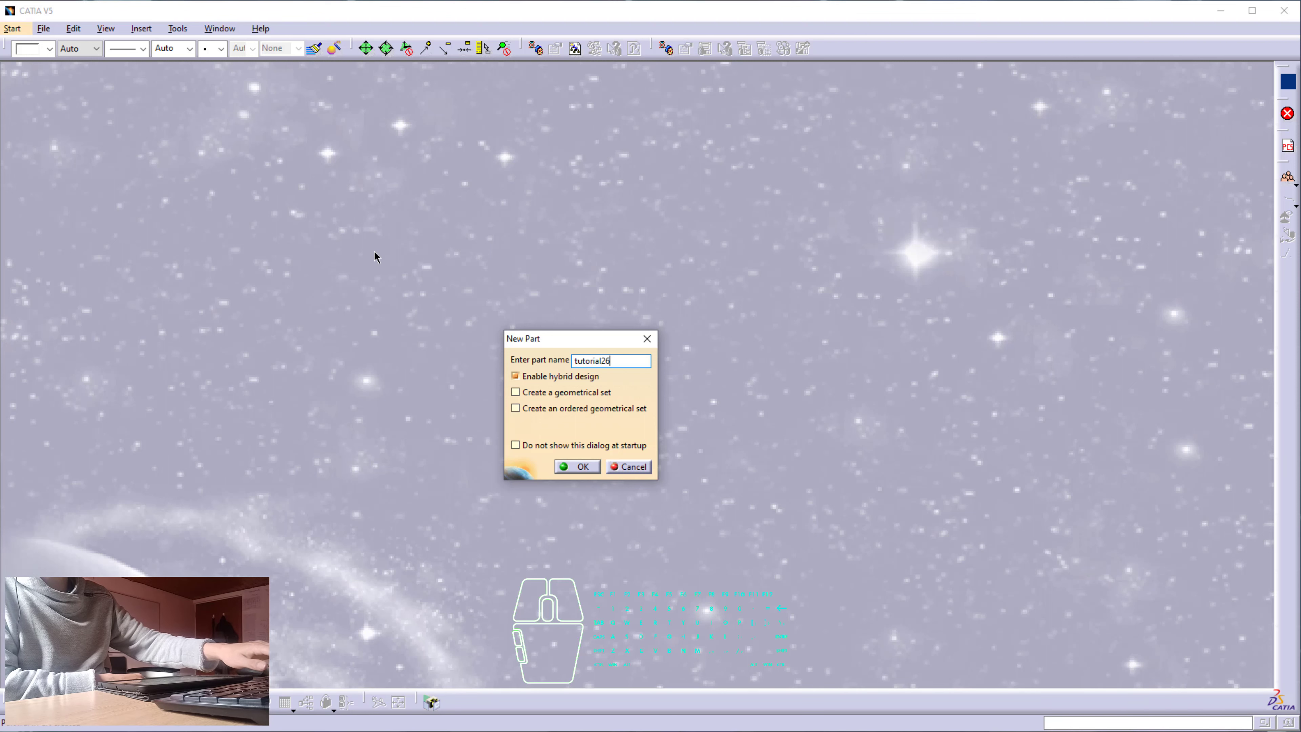
pyautogui.press('Return')
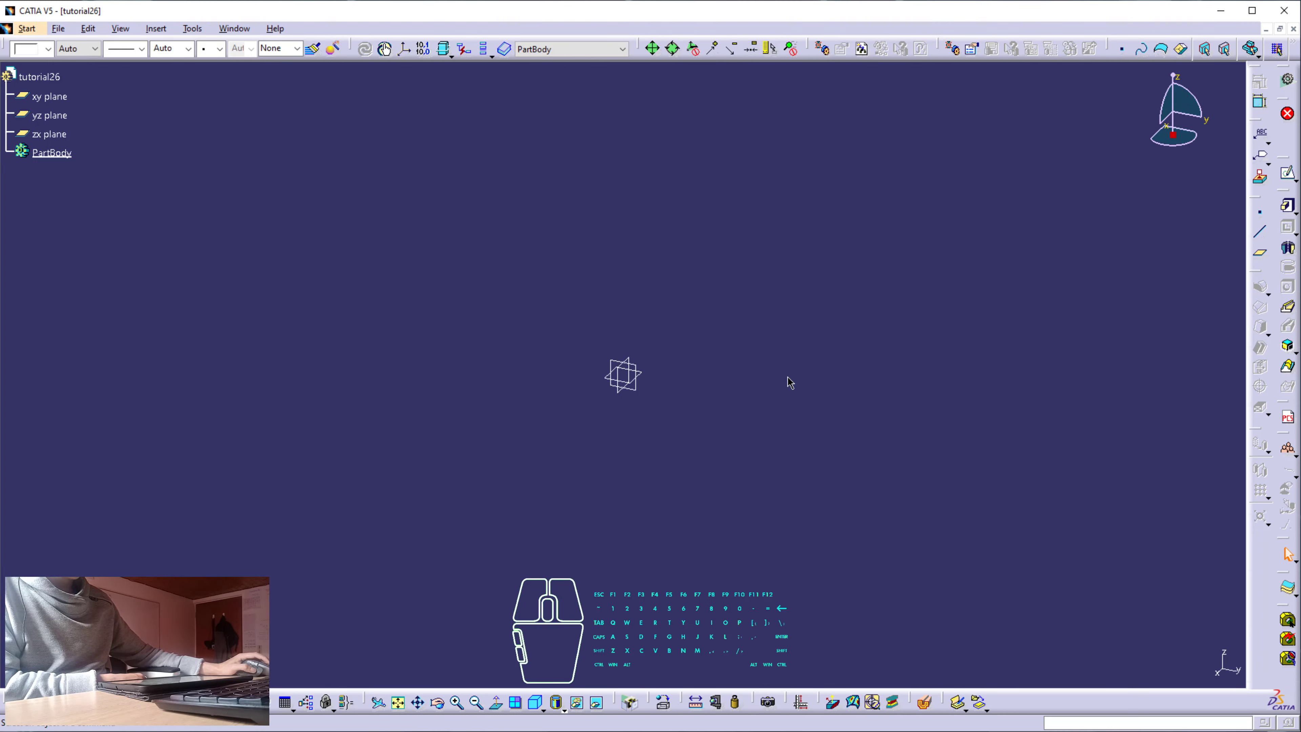
# Sketch a closed bent profile on the yz plane from the origin, with a horizontal arm about 151 by 32 mm and a downward-sloping arm about 161 mm long
pyautogui.click(1290, 175)
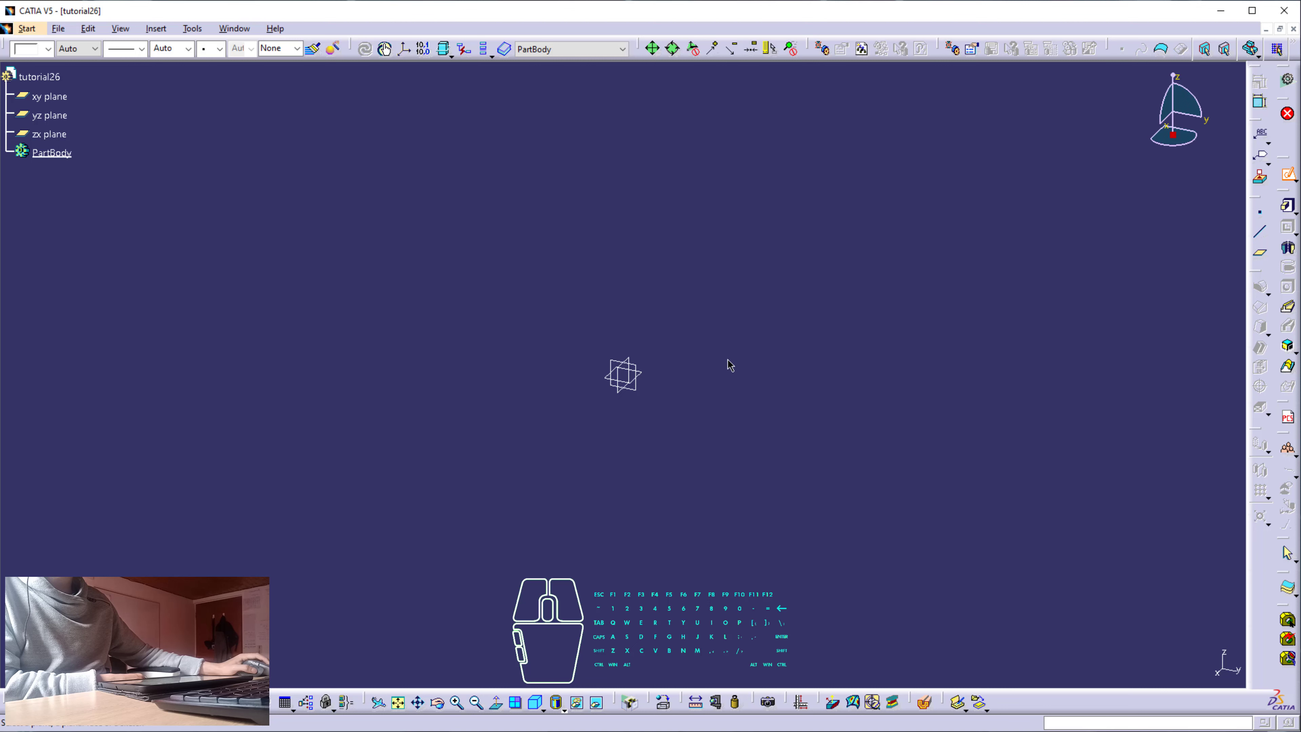
pyautogui.click(640, 390)
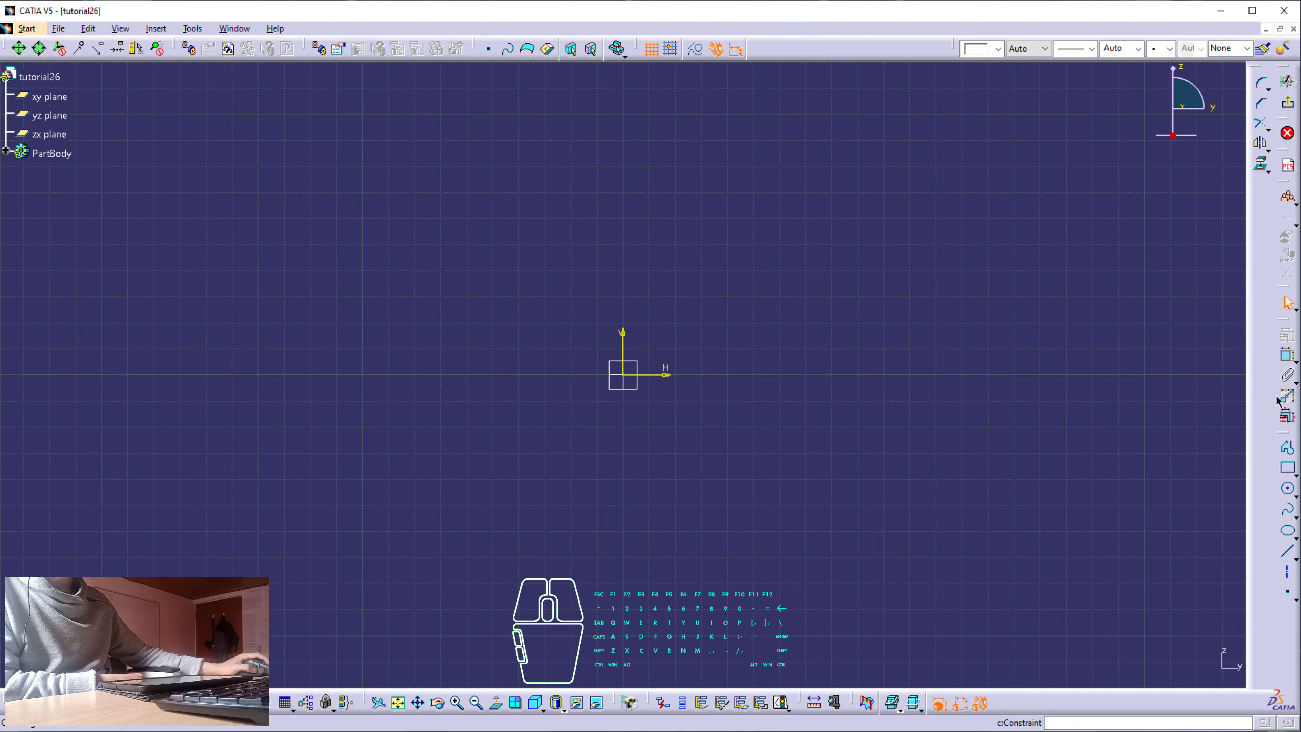
pyautogui.click(1288, 447)
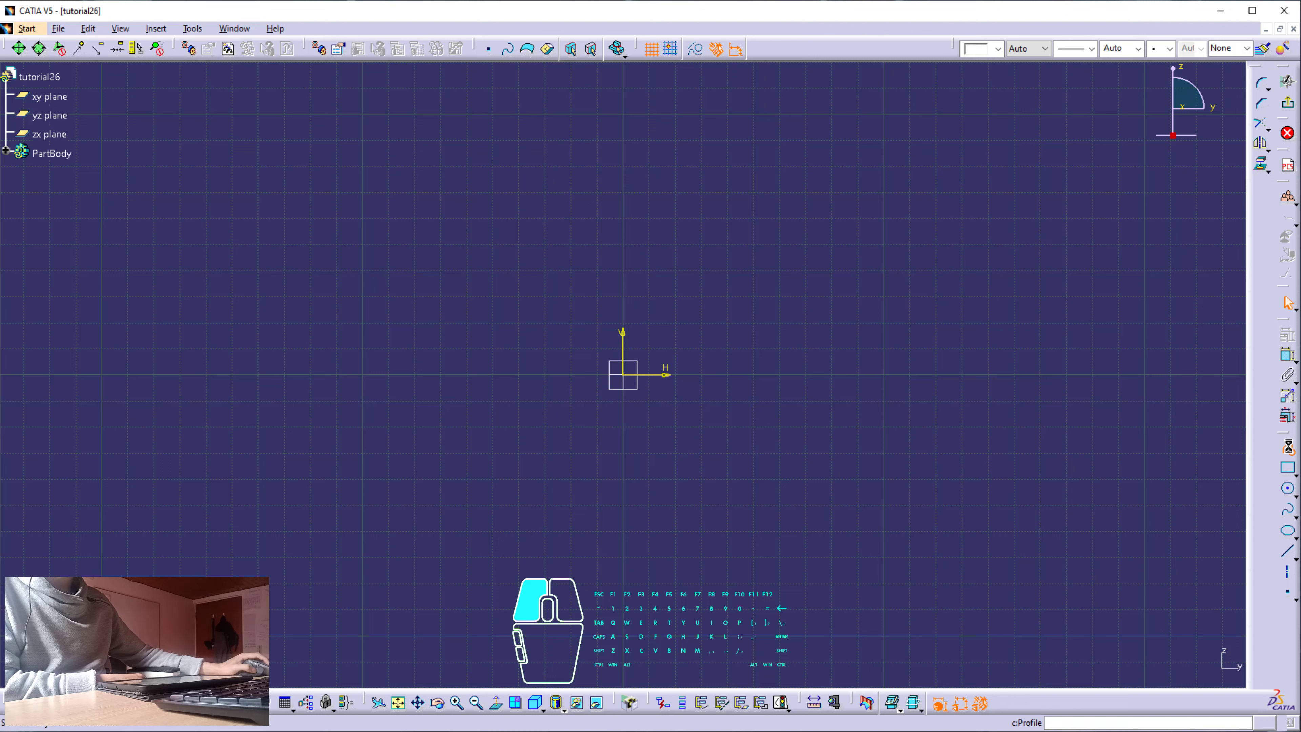
pyautogui.click(632, 376)
pyautogui.click(626, 296)
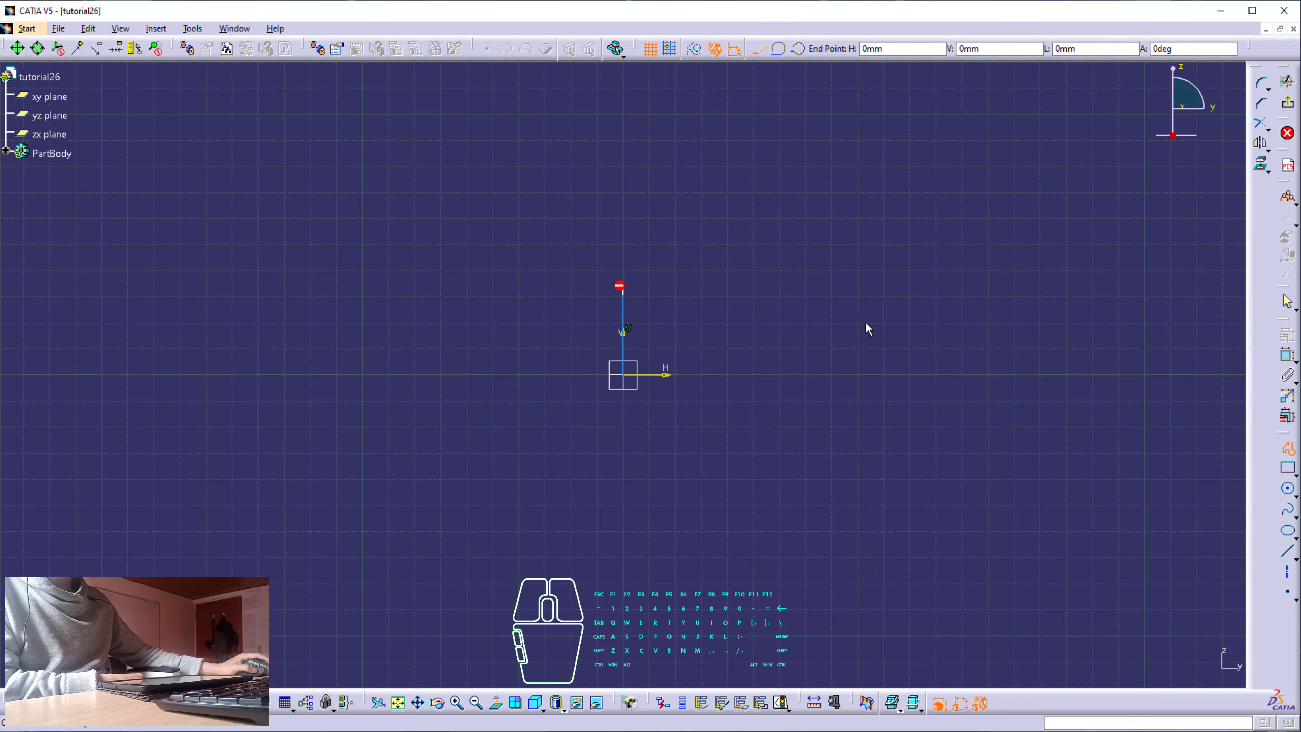
pyautogui.moveTo(865, 326); pyautogui.dragTo(486, 315, button='middle')
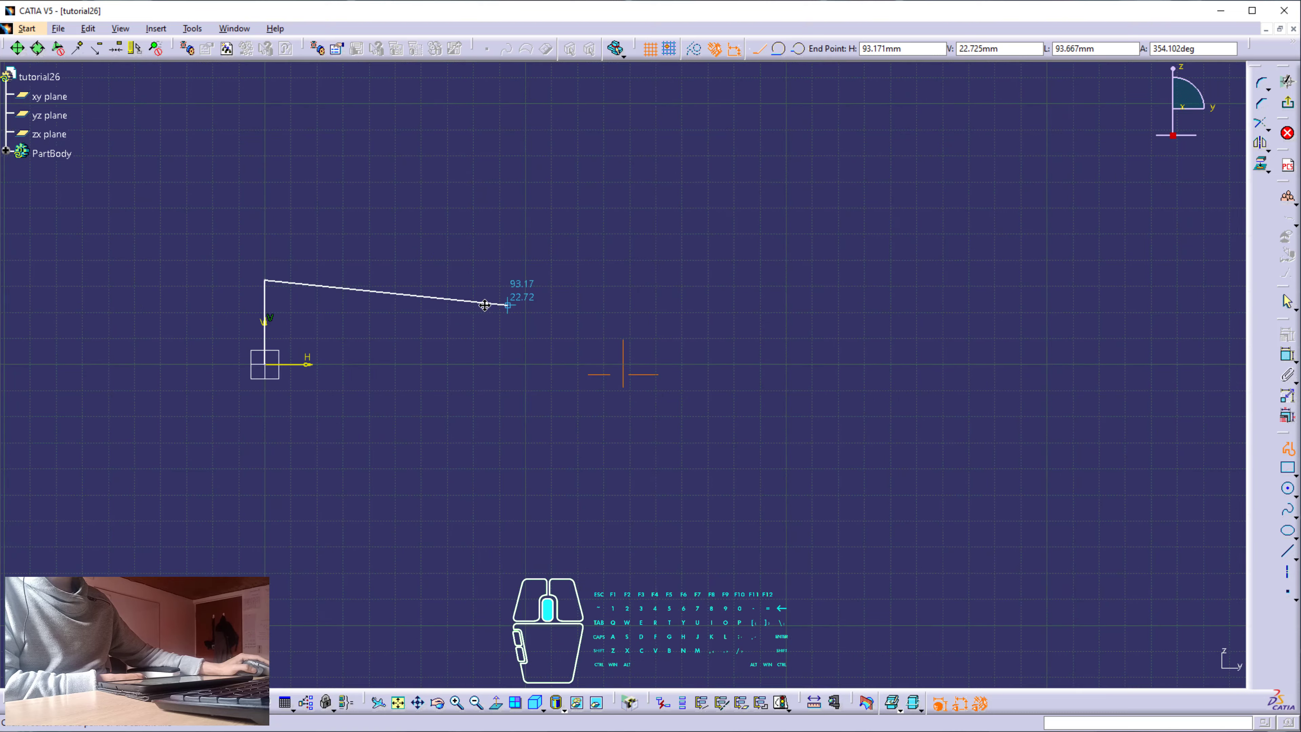
pyautogui.click(635, 280)
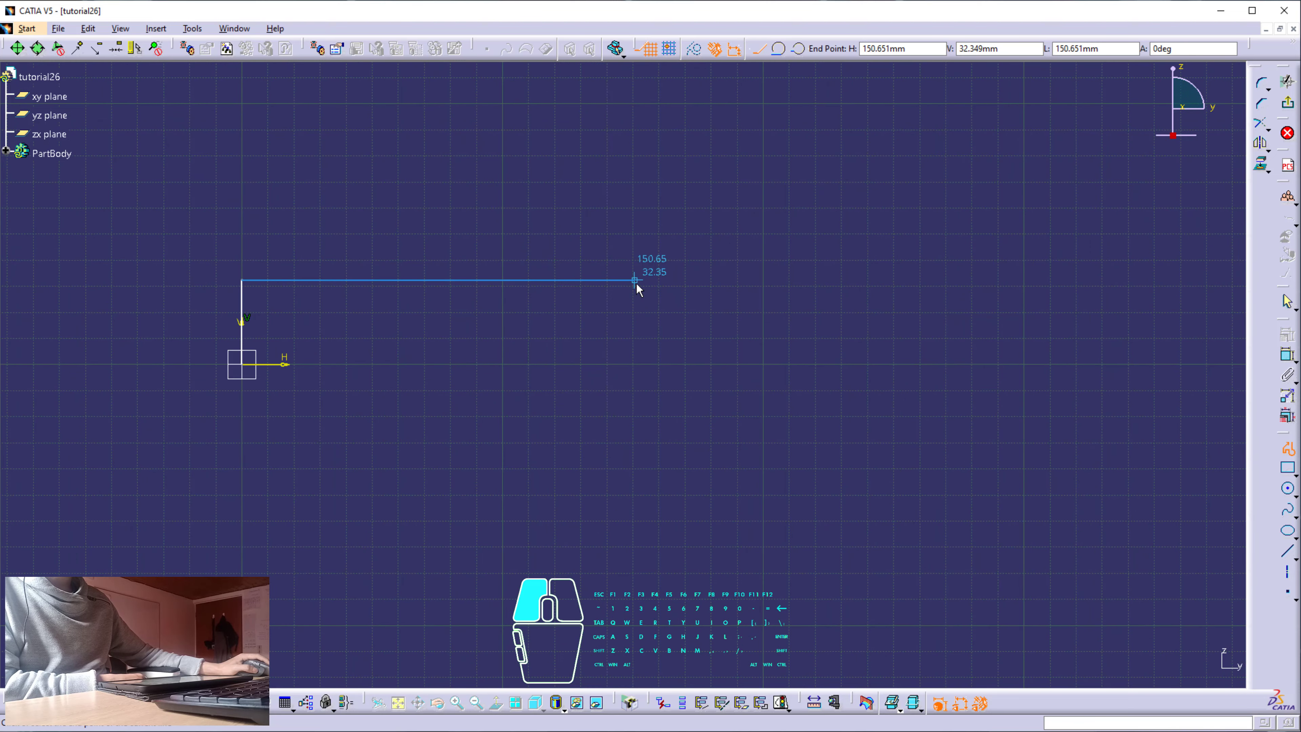
pyautogui.click(984, 502)
pyautogui.click(988, 584)
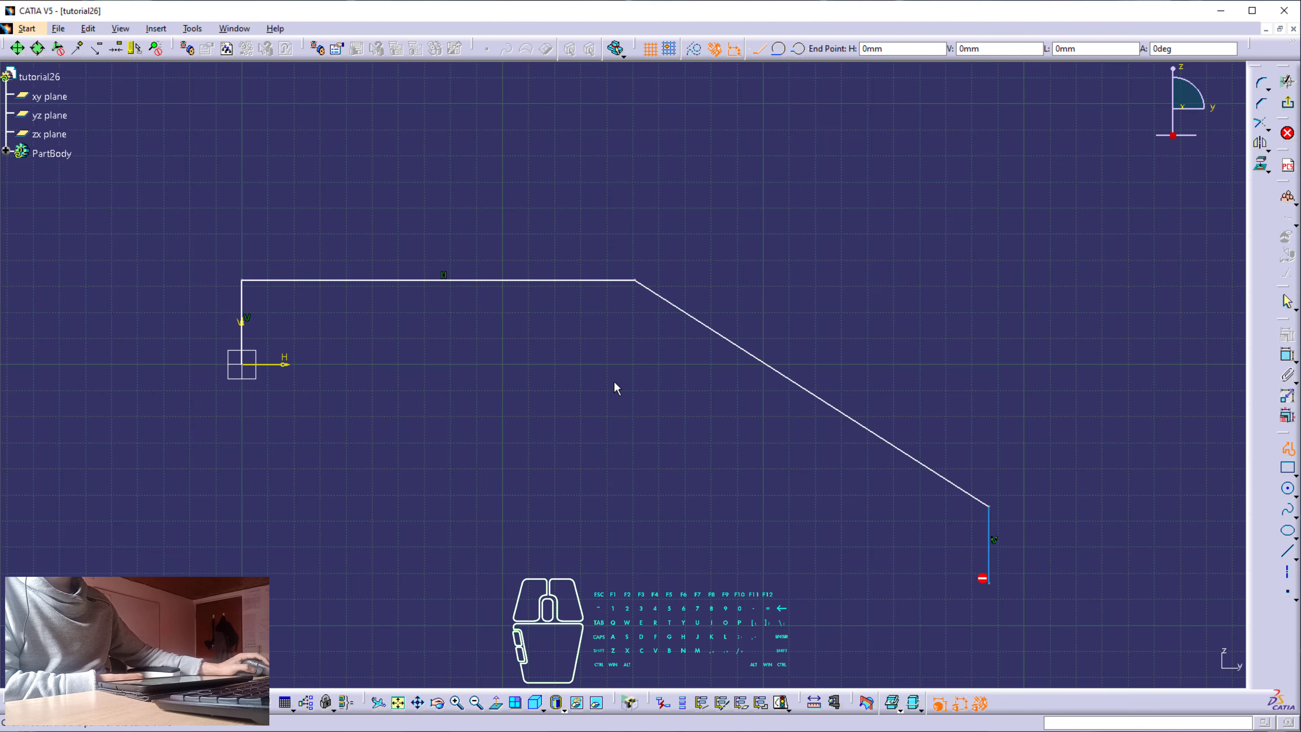
pyautogui.click(634, 366)
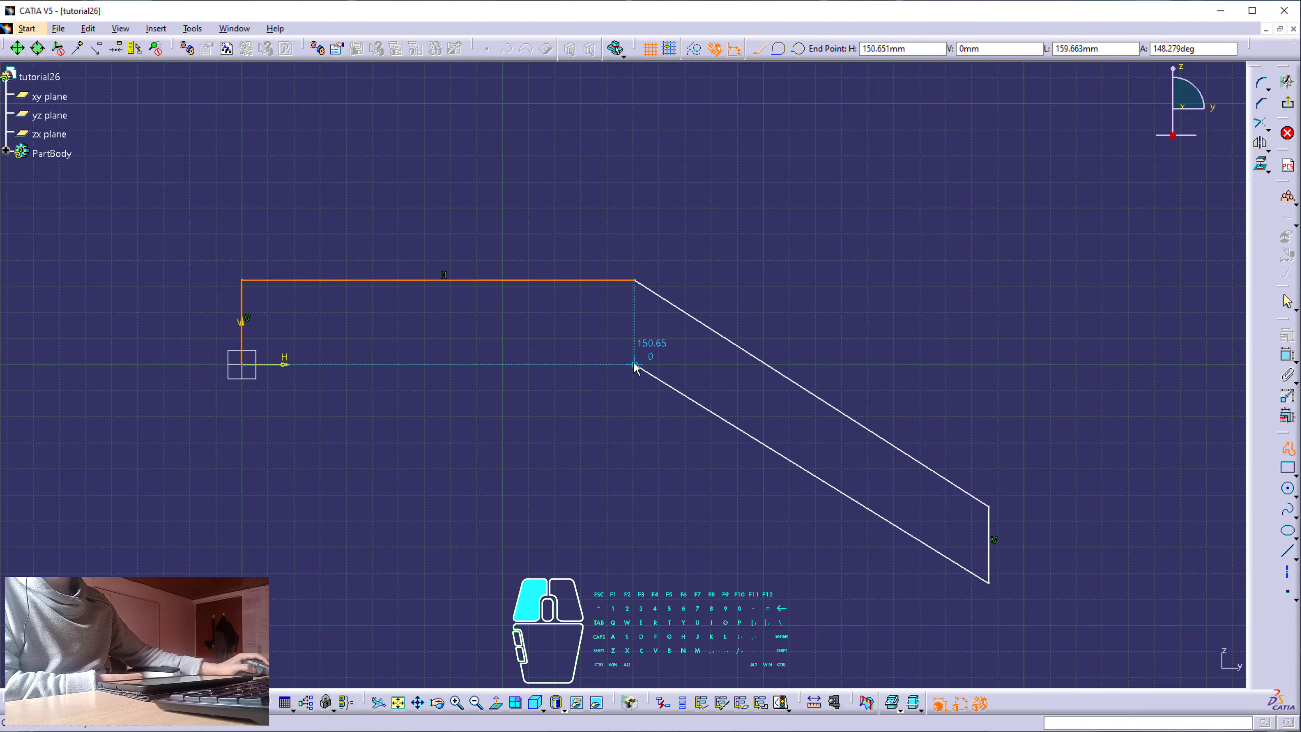
pyautogui.click(242, 364)
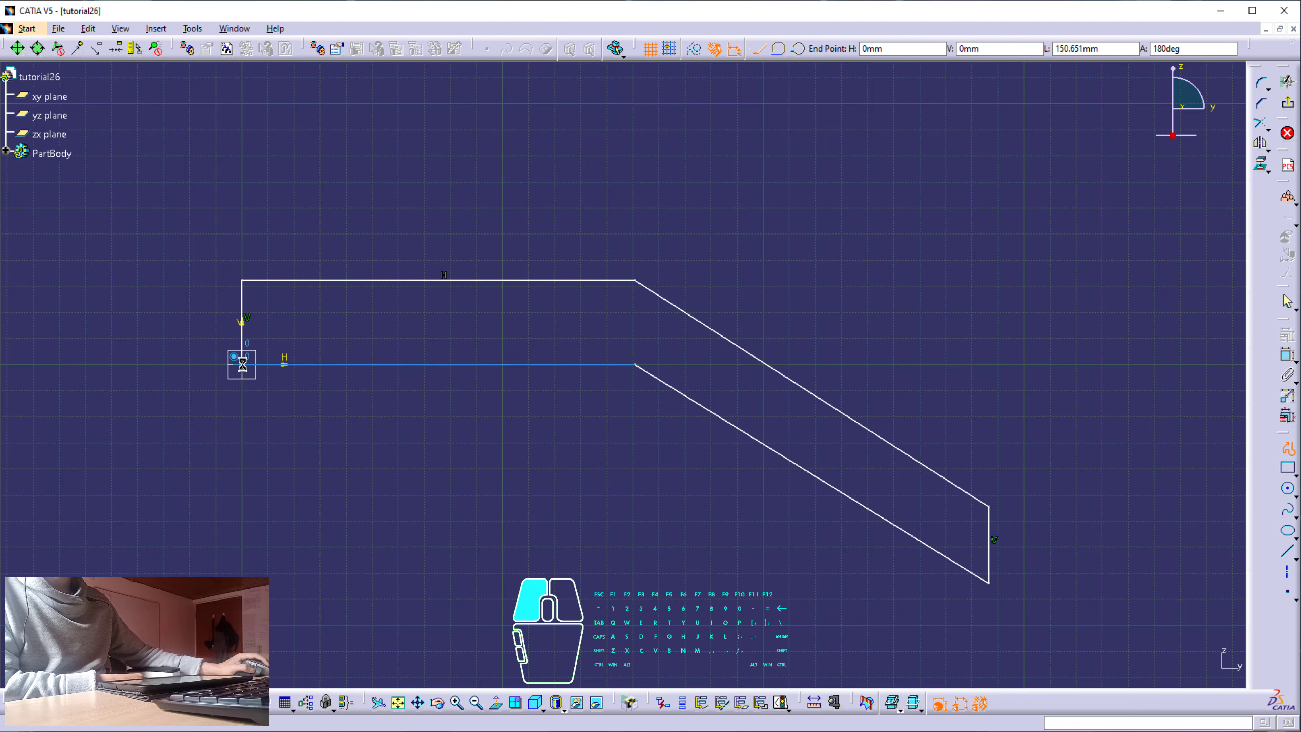
pyautogui.moveTo(690, 278)
pyautogui.mouseDown(button='middle')
pyautogui.moveTo(691, 314)
pyautogui.moveTo(723, 311)
pyautogui.moveTo(671, 290)
pyautogui.moveTo(676, 324)
pyautogui.mouseUp(button='middle')
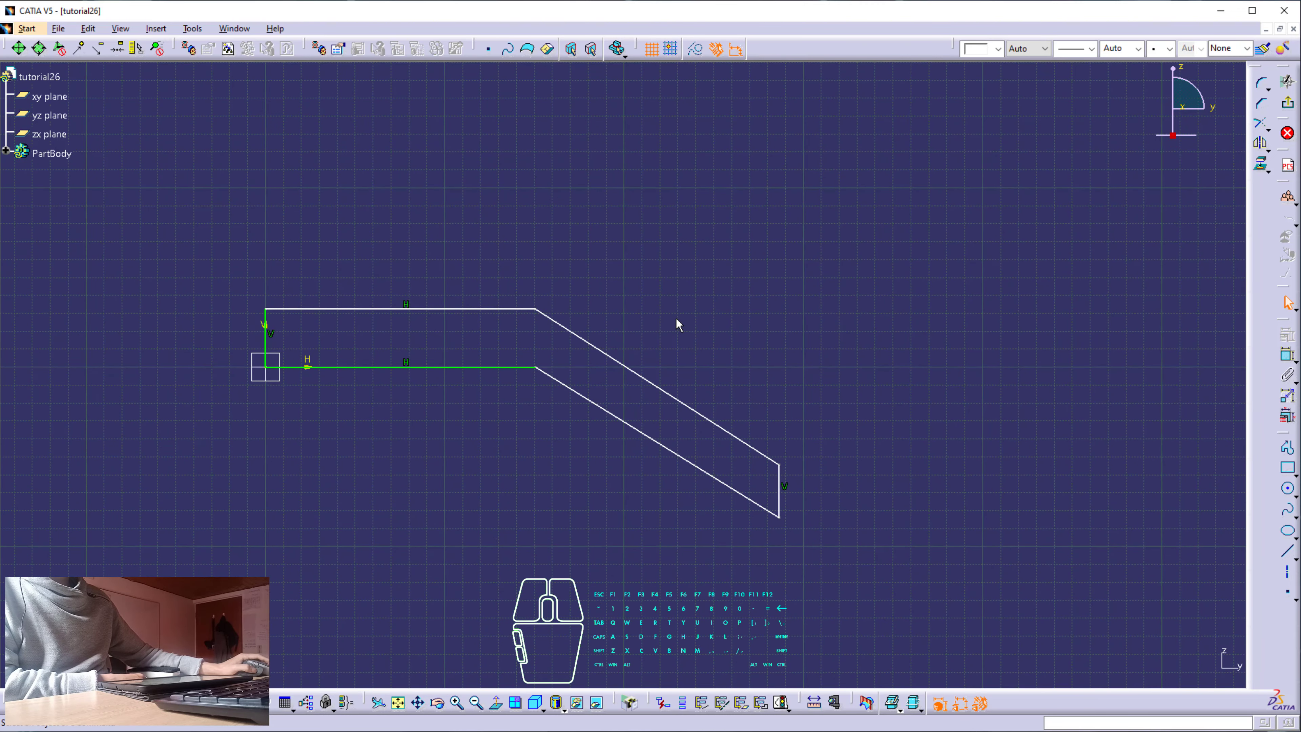
# Dimension the horizontal arm's upper edge length and the height of its vertical edge at the origin
pyautogui.click(1287, 355)
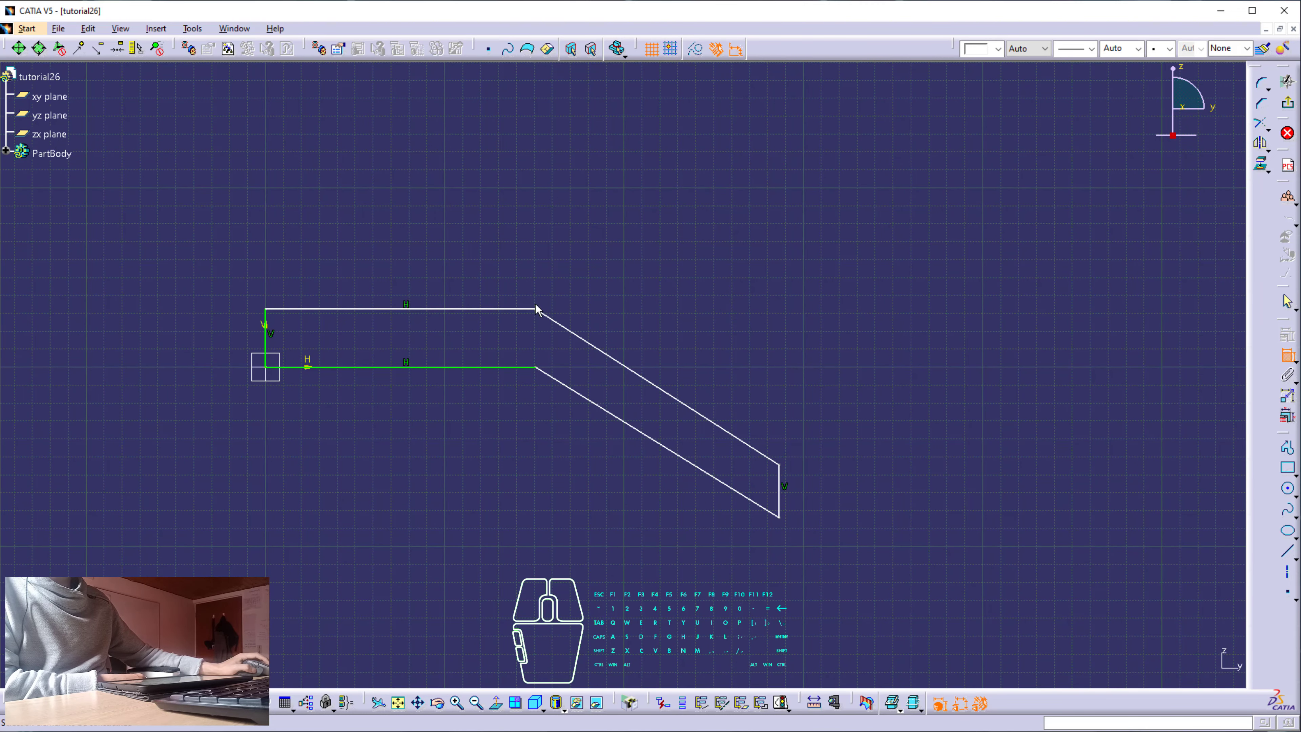
pyautogui.click(474, 309)
pyautogui.click(451, 271)
pyautogui.click(266, 332)
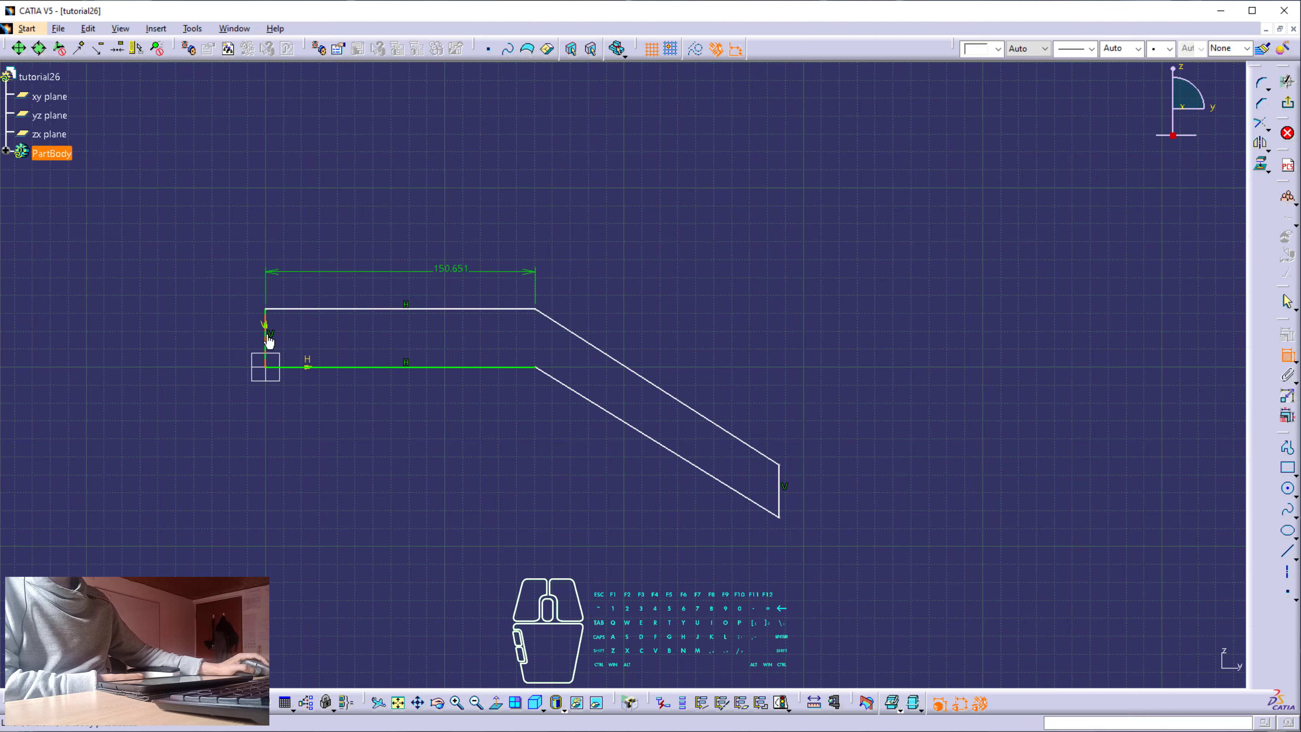
pyautogui.click(229, 330)
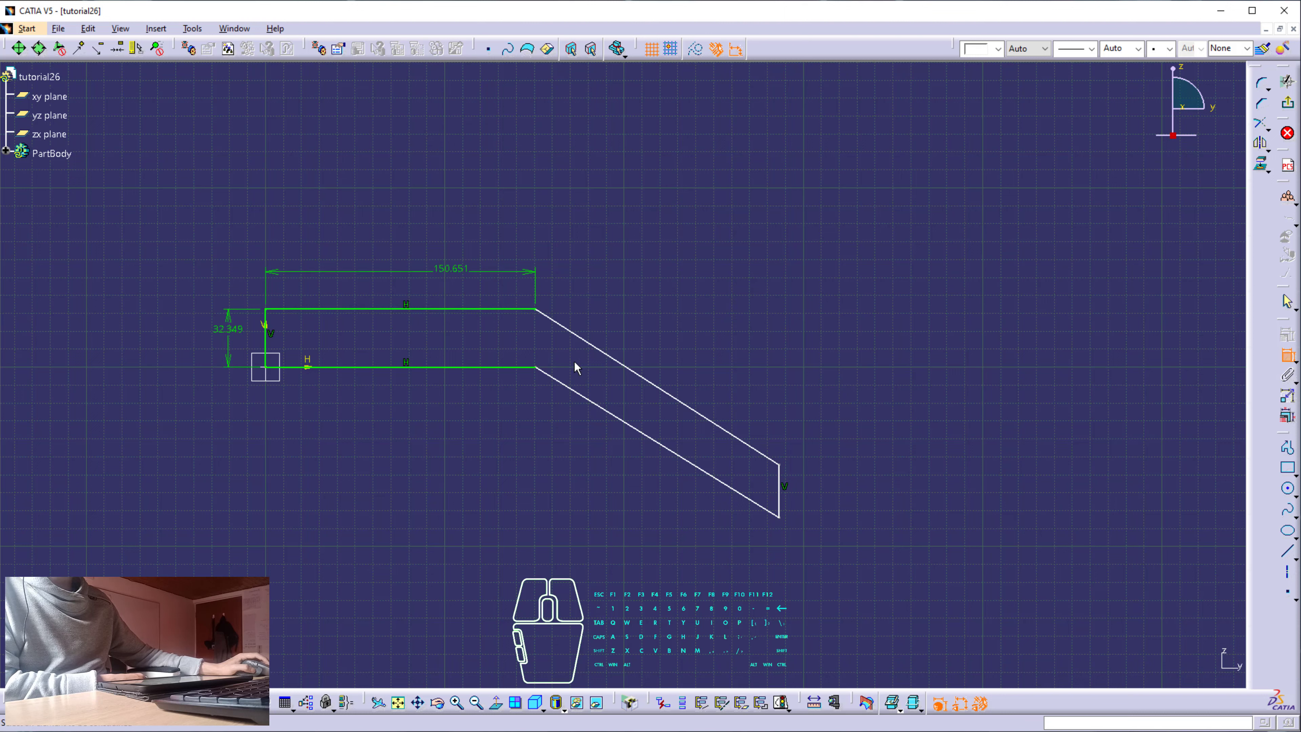
# Dimension the upper edge of the sloping arm and the vertical edge at its far end
pyautogui.click(625, 363)
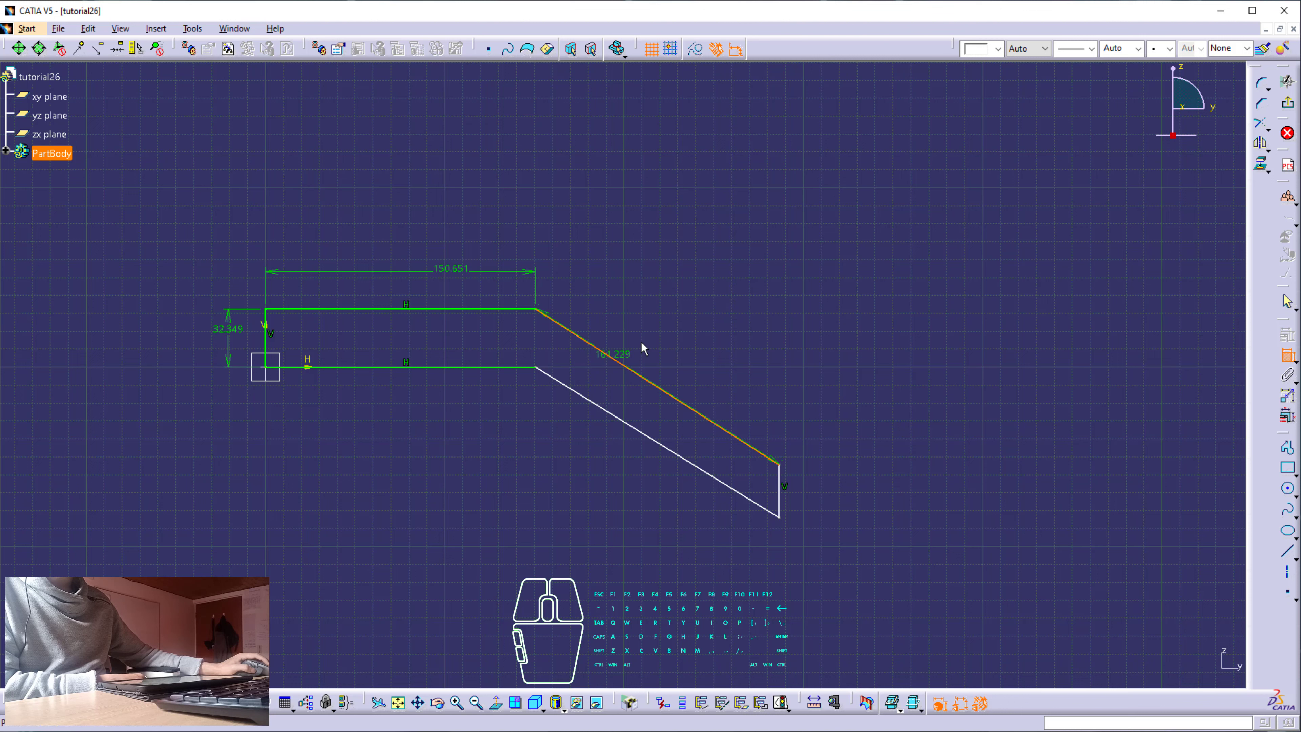
pyautogui.click(737, 420)
pyautogui.click(780, 496)
pyautogui.click(833, 484)
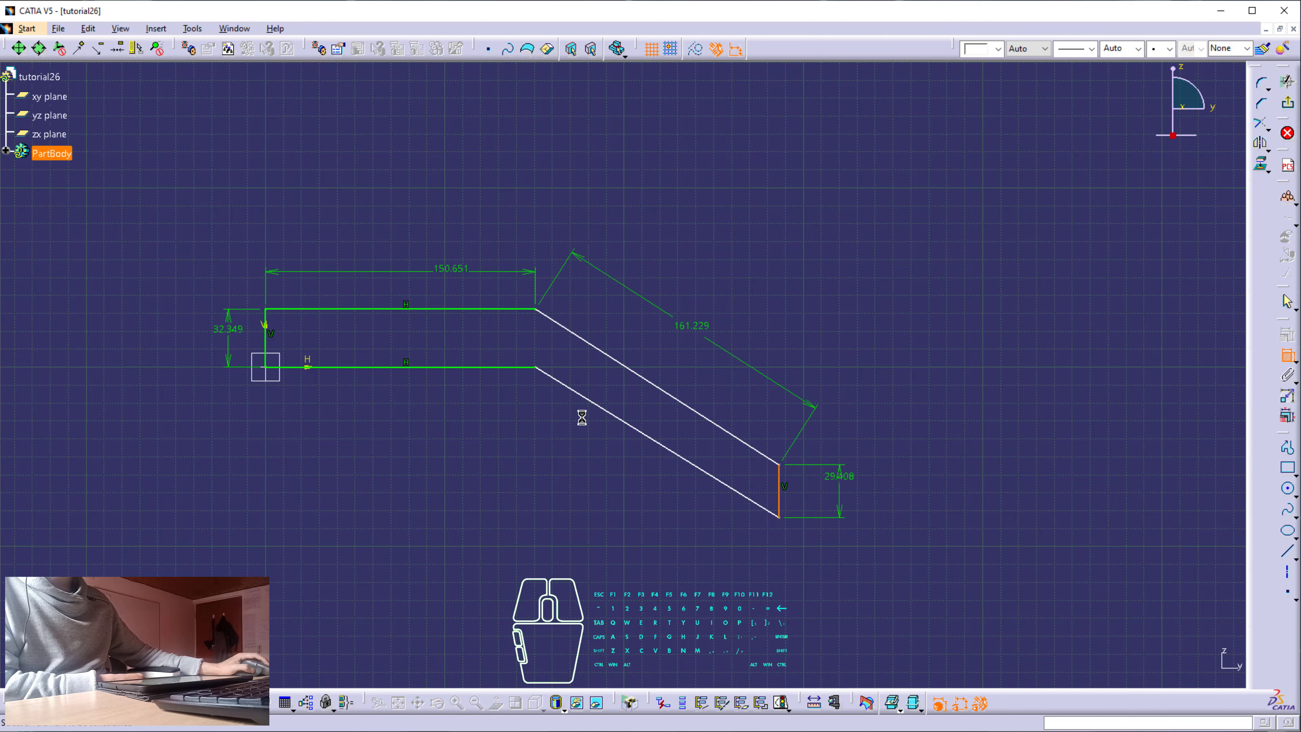
# Add an angle dimension between the lower horizontal edge and the lower sloping edge
pyautogui.click(523, 368)
pyautogui.click(566, 385)
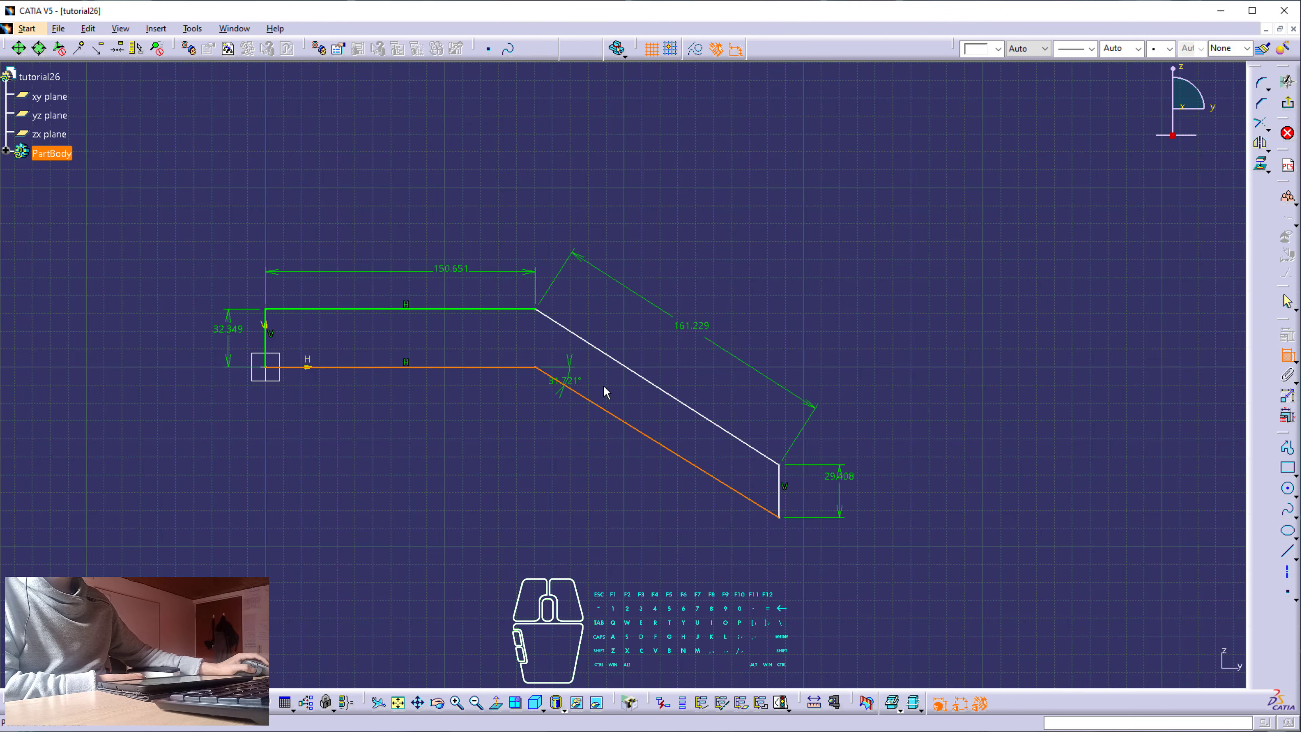
pyautogui.click(628, 401)
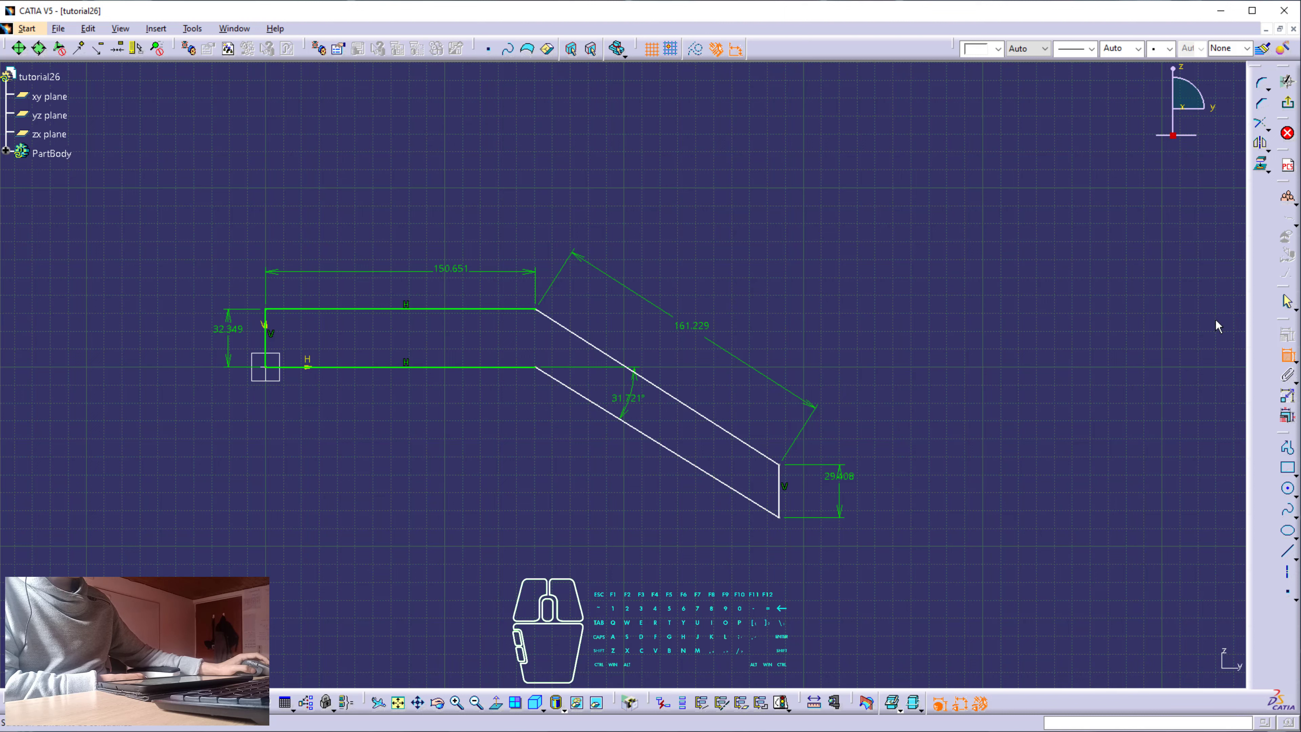
pyautogui.click(1287, 354)
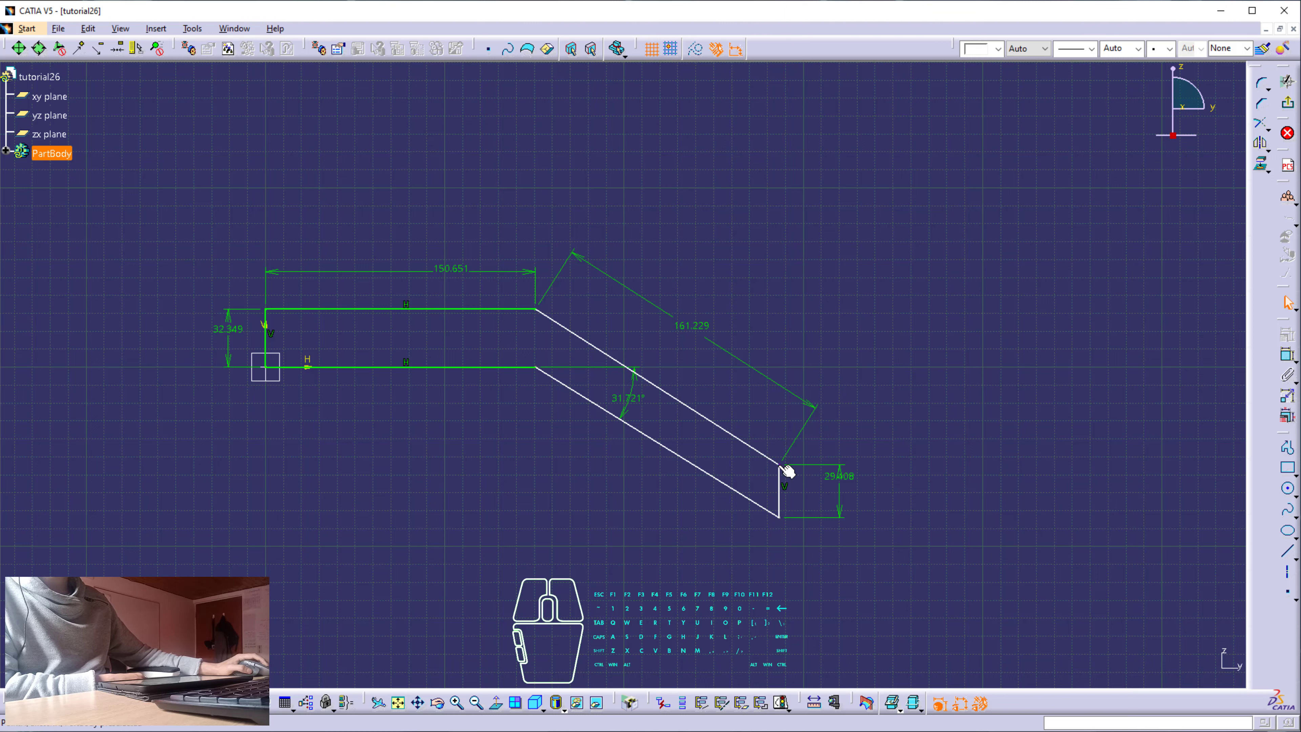
# Move the sloping arm's upper end corner and the lower bend corner to test which profile geometry is still free
pyautogui.moveTo(787, 472)
pyautogui.mouseDown()
pyautogui.moveTo(778, 491)
pyautogui.moveTo(783, 459)
pyautogui.mouseUp()
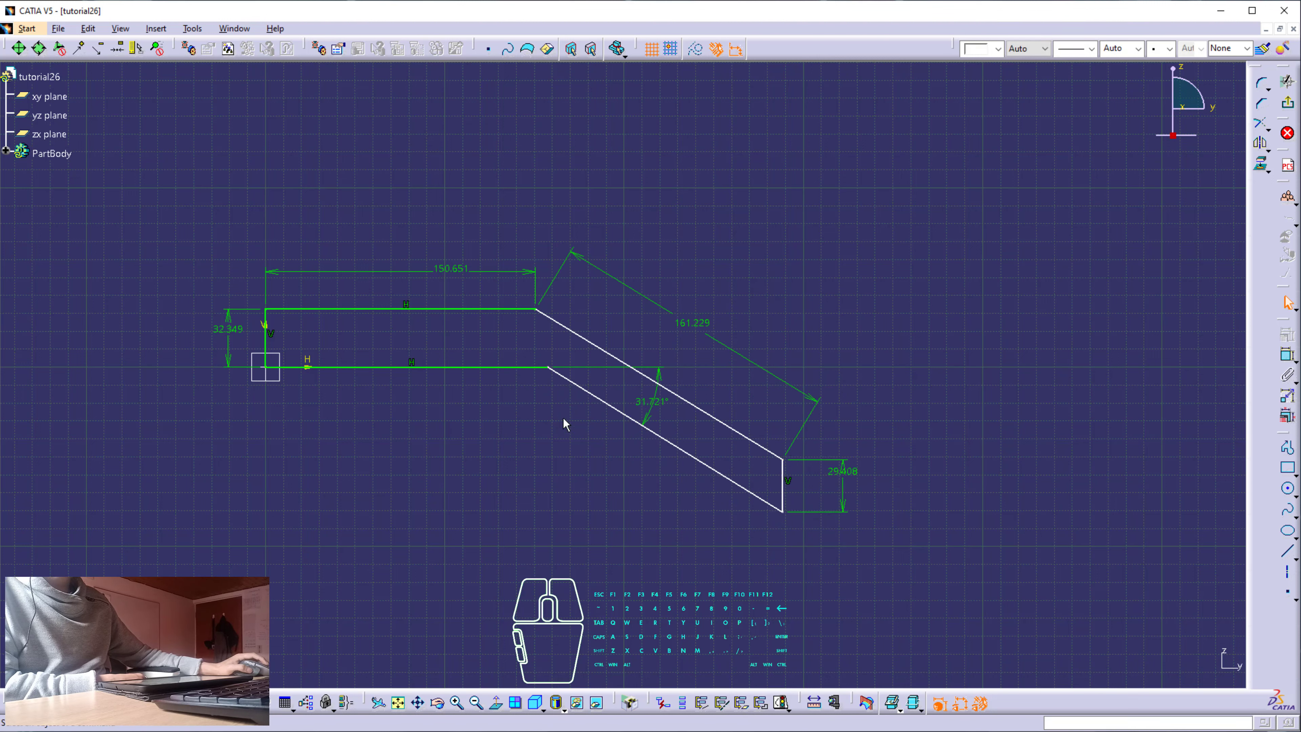
pyautogui.moveTo(554, 369); pyautogui.dragTo(521, 374)
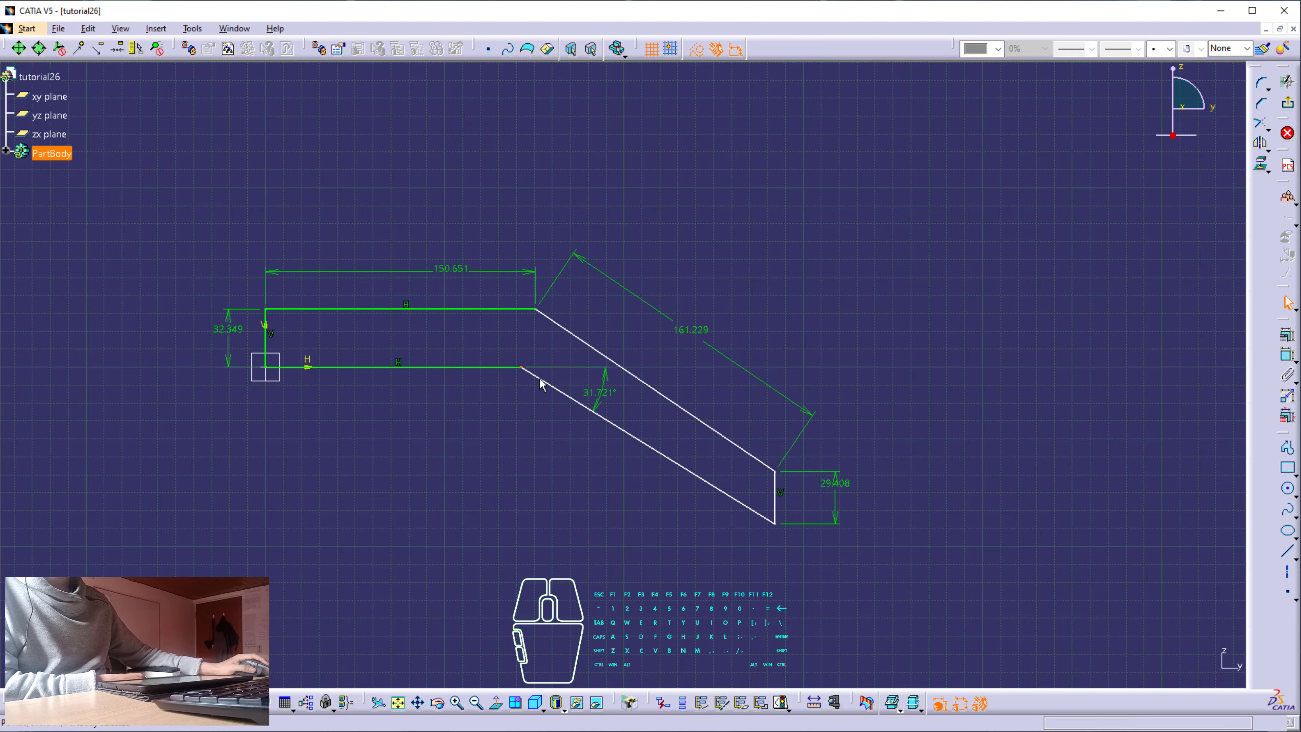
pyautogui.click(537, 310)
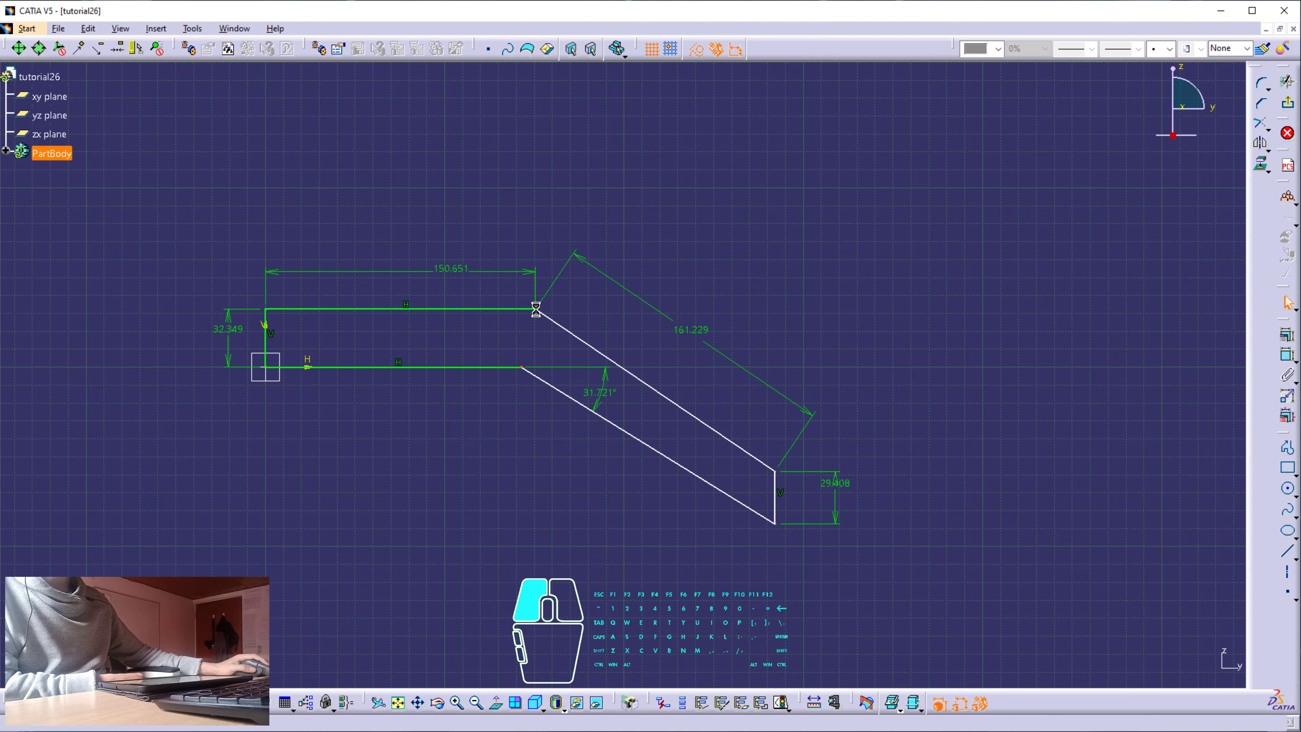
pyautogui.click(591, 318)
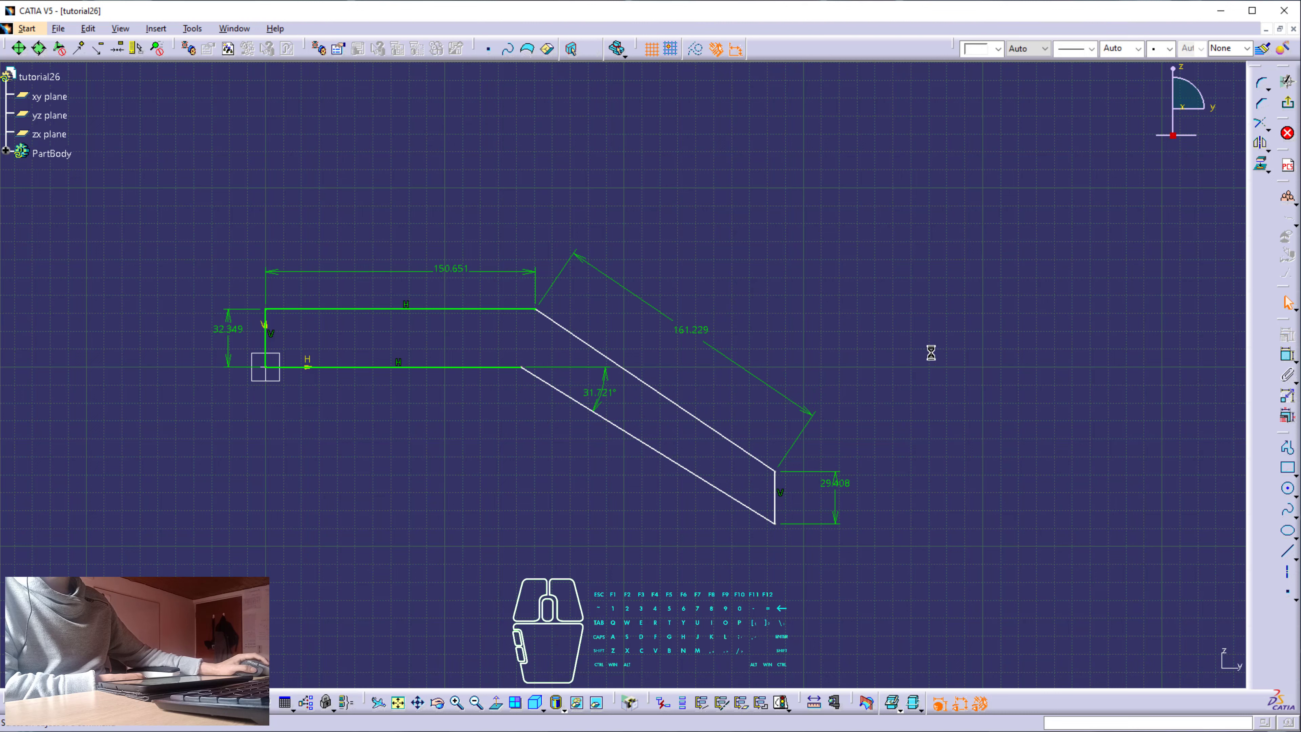
# Draw an axis line between the upper and lower bend corners and constrain it to be vertical
pyautogui.click(1289, 575)
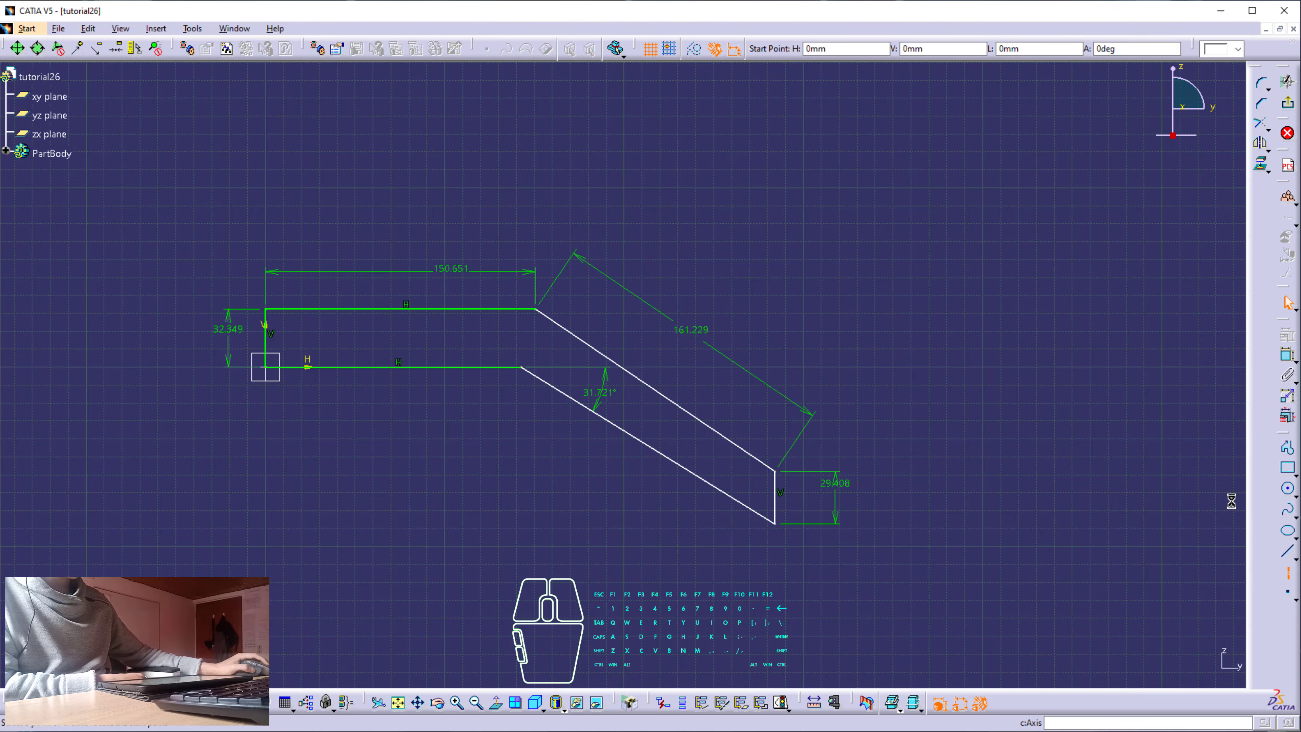
pyautogui.click(536, 309)
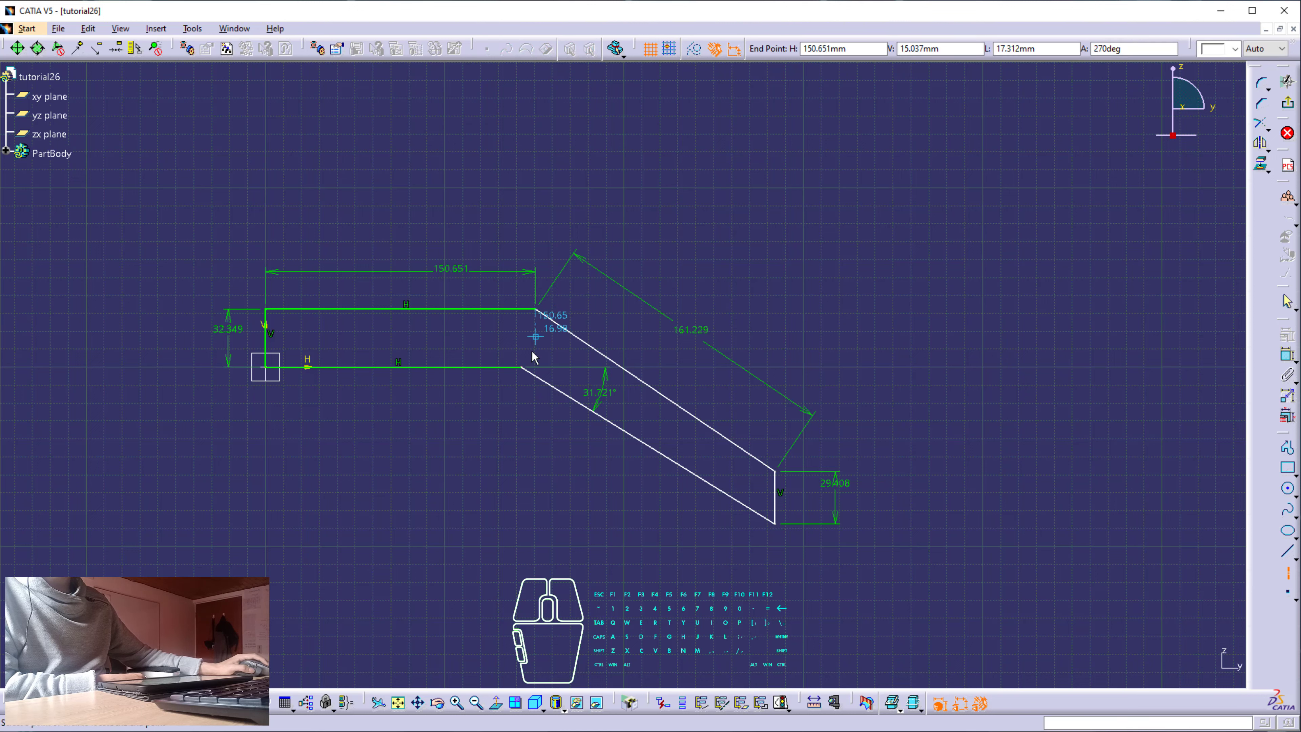
pyautogui.click(521, 367)
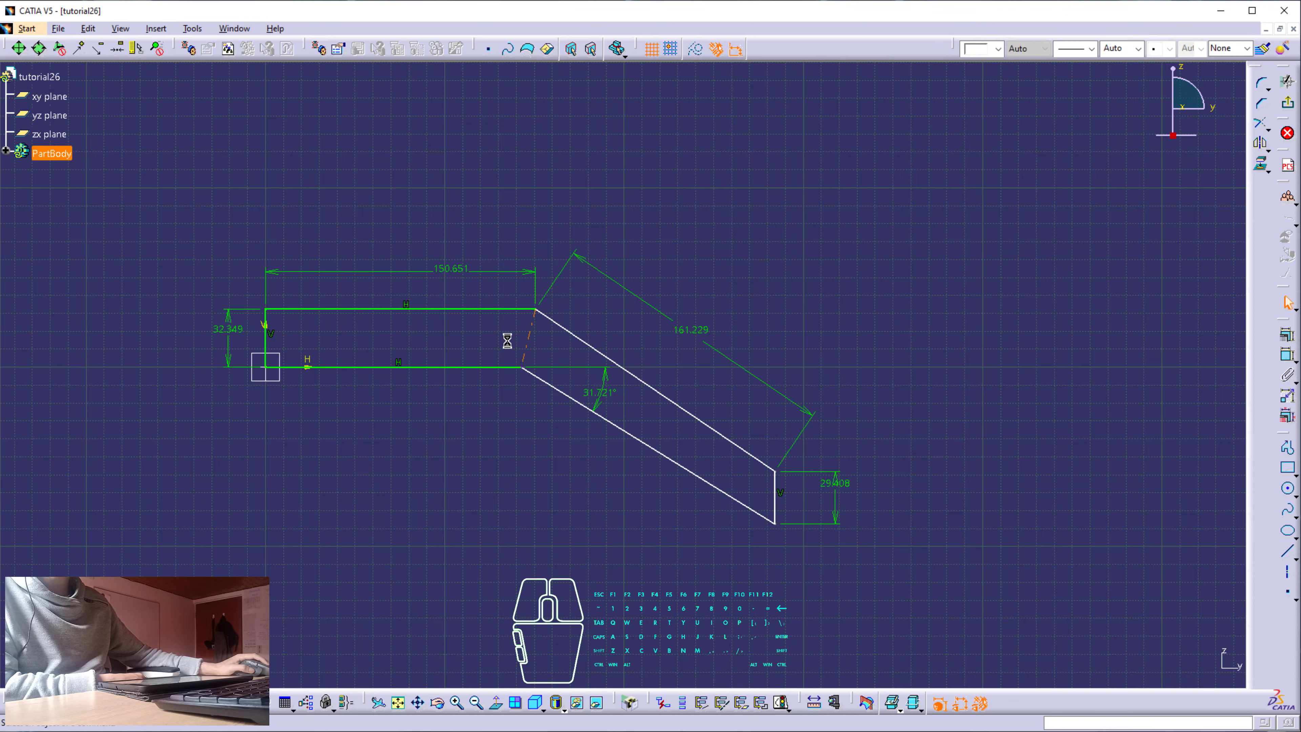
pyautogui.click(529, 332)
pyautogui.rightClick(528, 332)
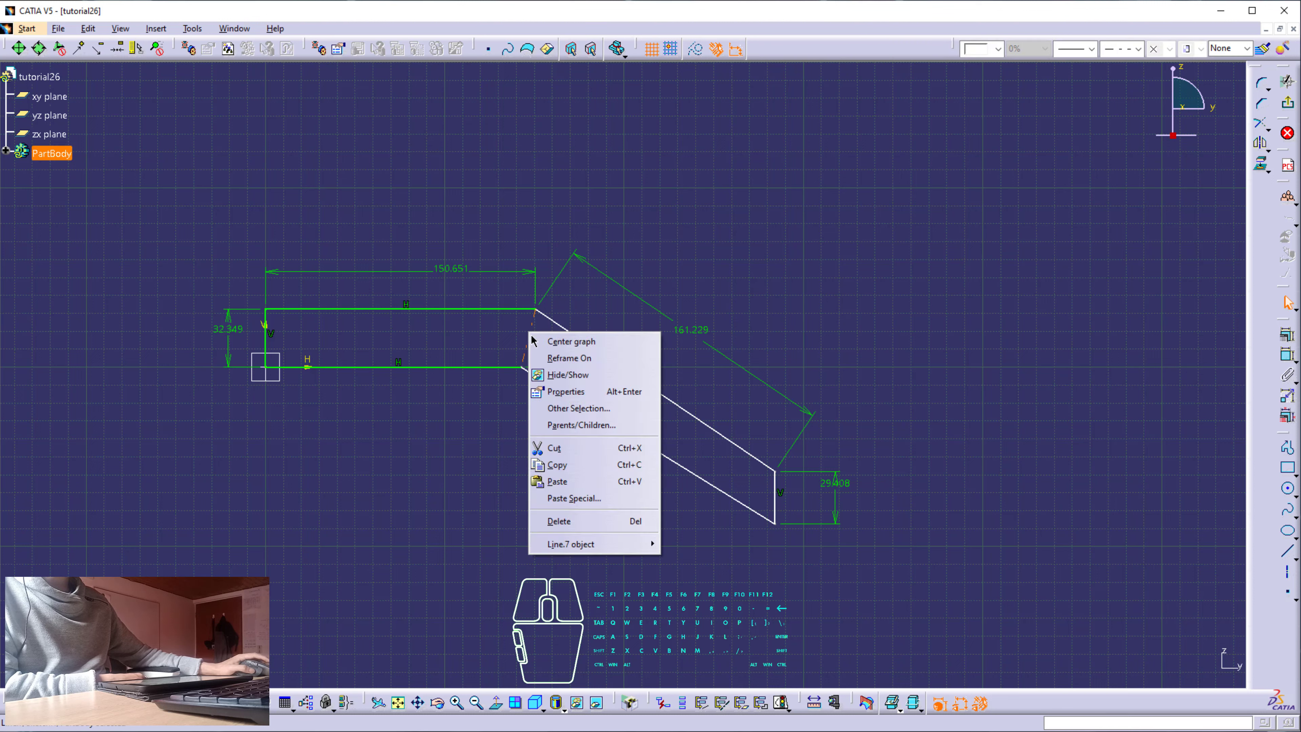
pyautogui.moveTo(625, 544)
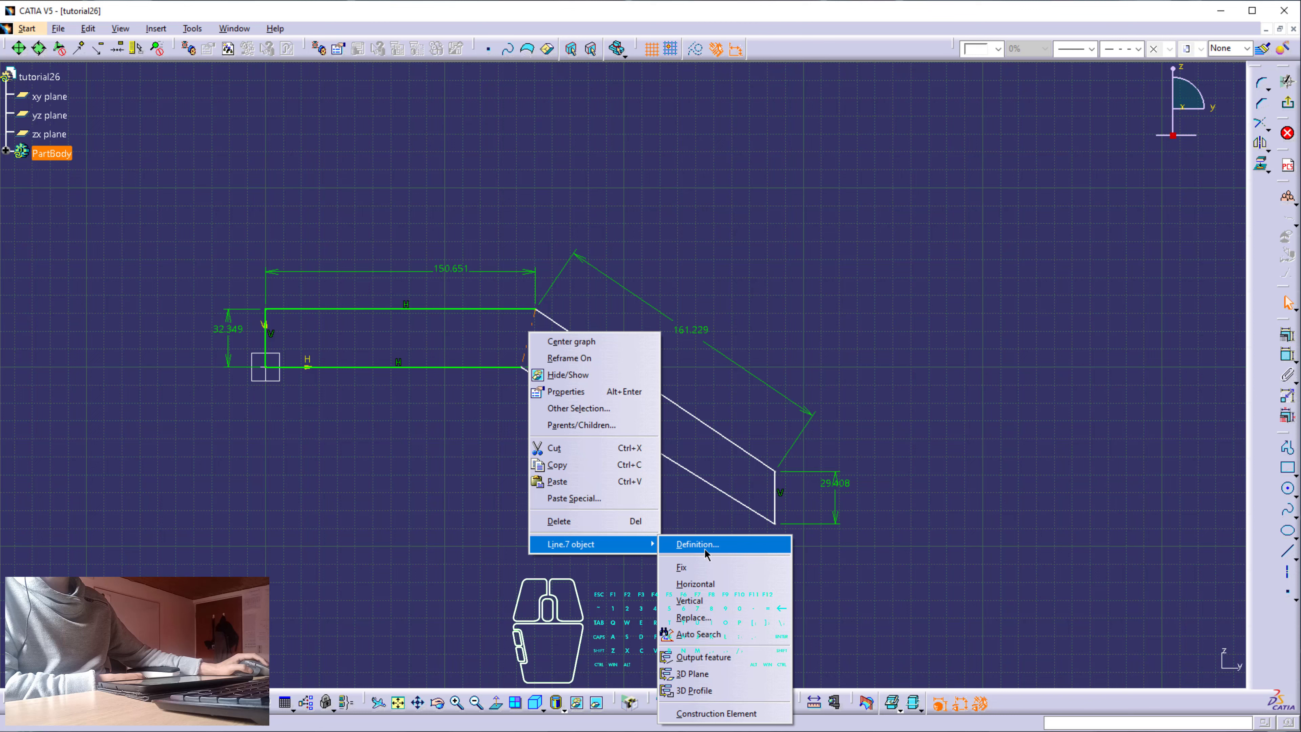
pyautogui.click(712, 601)
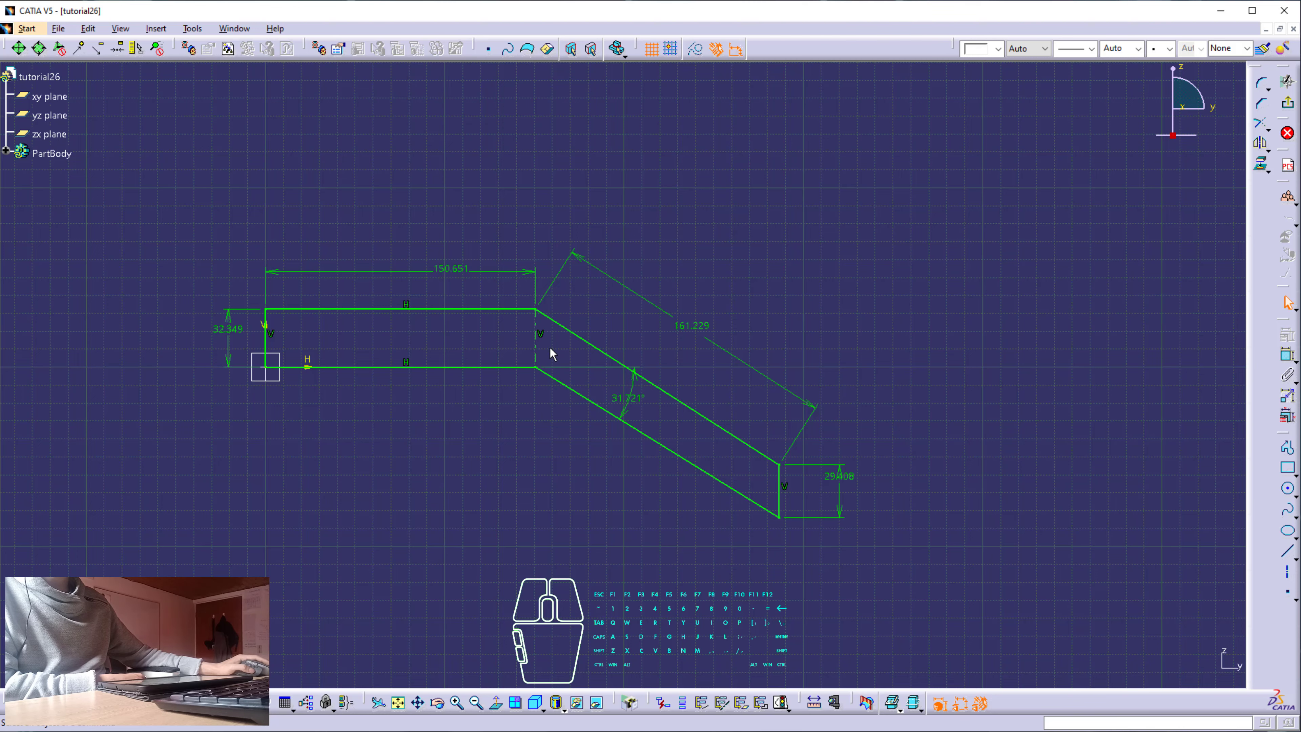
pyautogui.scroll(-3, 565, 423)
pyautogui.moveTo(585, 401)
pyautogui.mouseDown(button='middle')
pyautogui.moveTo(519, 378)
pyautogui.moveTo(521, 396)
pyautogui.mouseUp(button='middle')
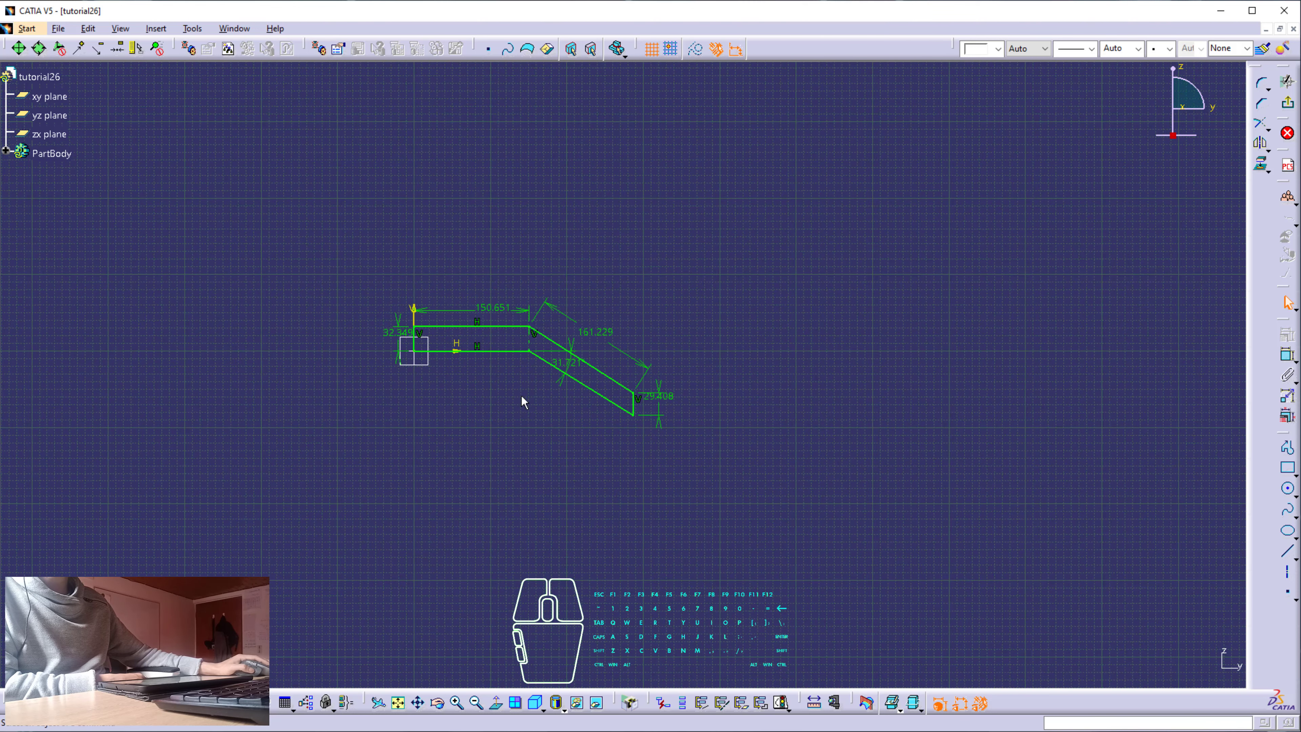
pyautogui.moveTo(513, 442)
pyautogui.mouseDown(button='middle')
pyautogui.moveTo(511, 430)
pyautogui.moveTo(558, 445)
pyautogui.moveTo(561, 410)
pyautogui.moveTo(657, 404)
pyautogui.mouseUp(button='middle')
pyautogui.rightClick(558, 442)
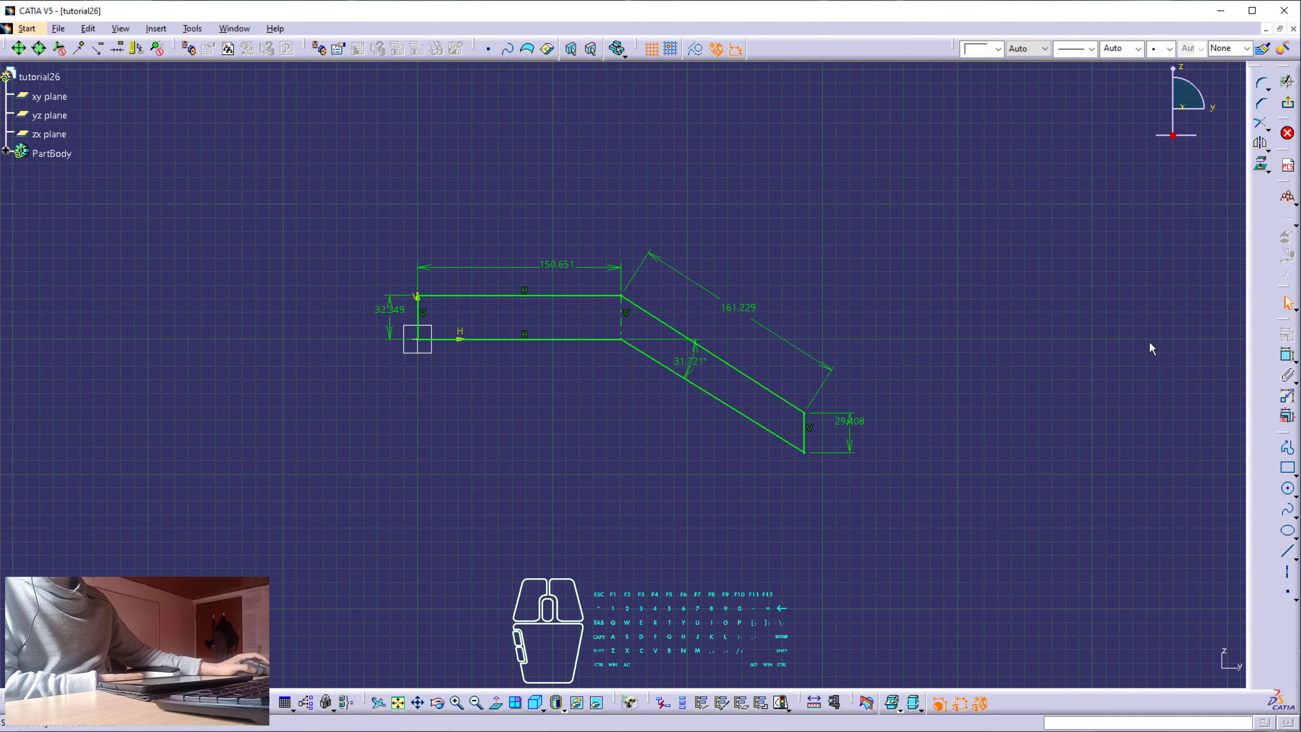
pyautogui.click(1284, 419)
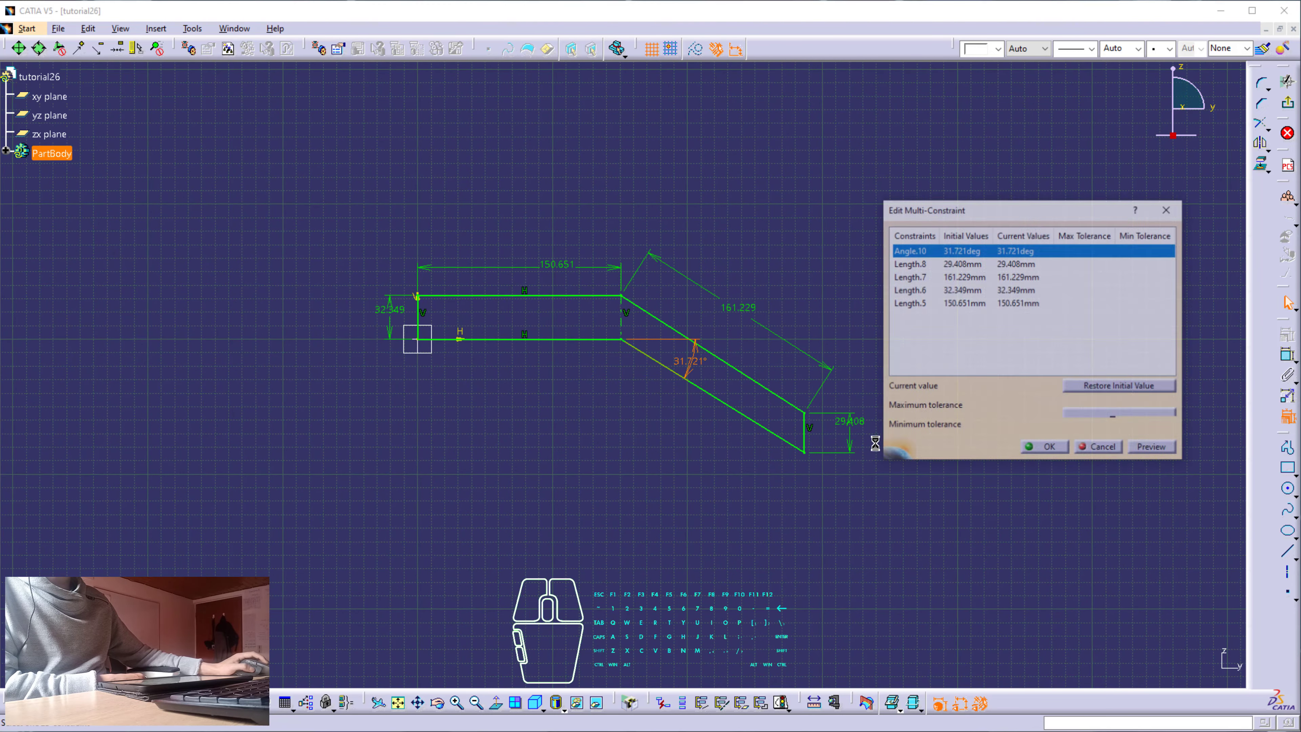
pyautogui.moveTo(767, 338); pyautogui.dragTo(692, 333, button='middle')
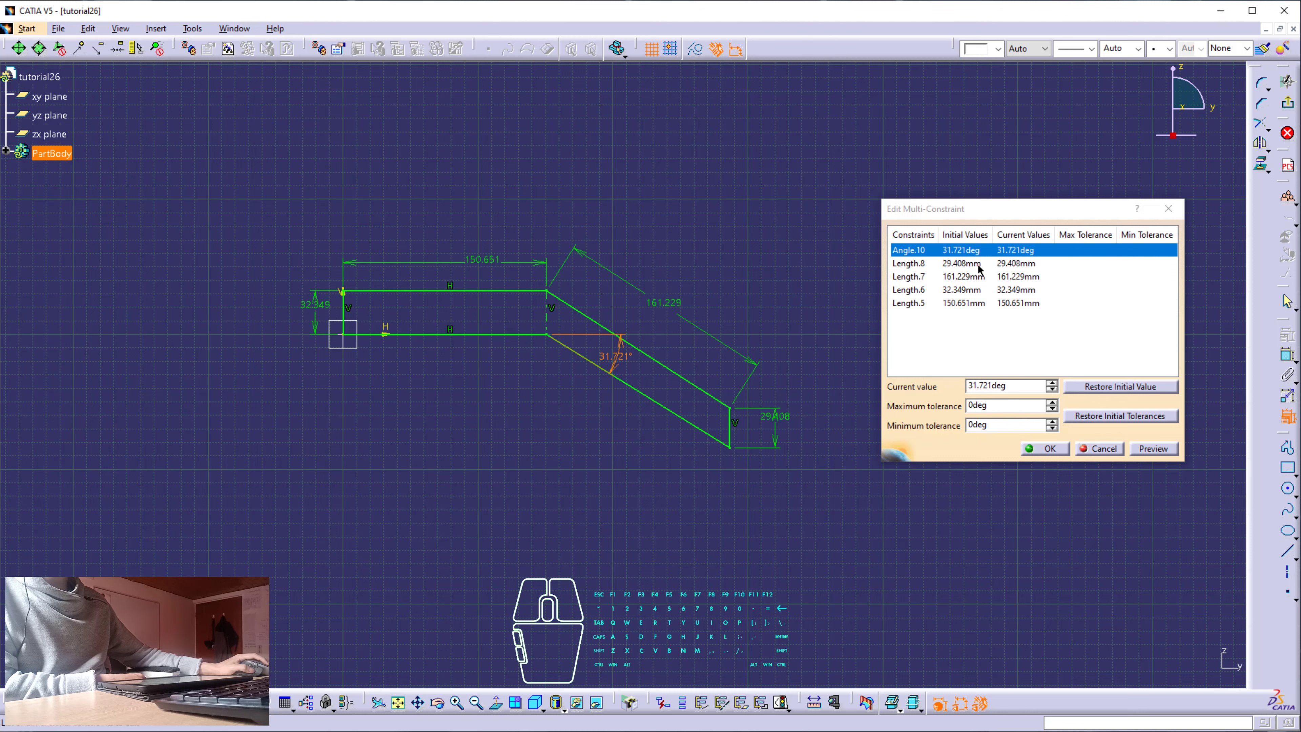
pyautogui.click(1168, 208)
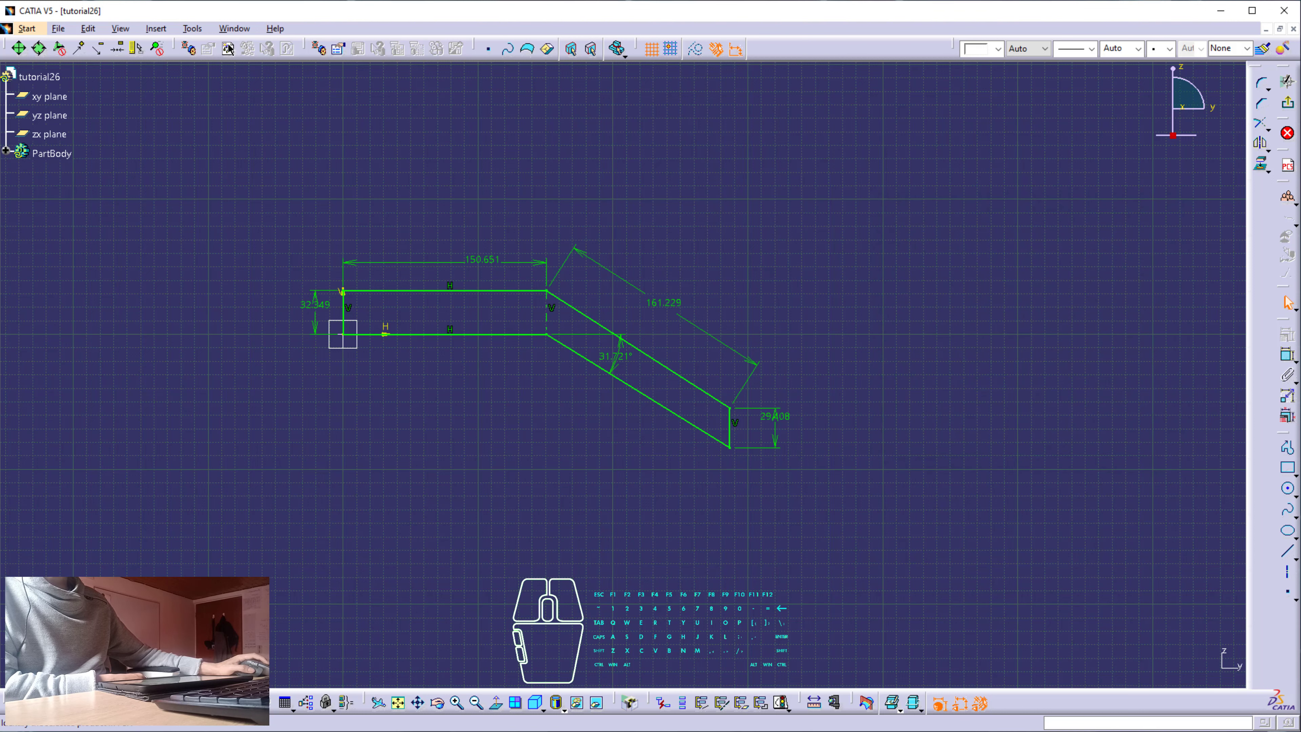
# Check the length unit in the Parameters and Measure options and keep it as Millimeter (mm)
pyautogui.click(192, 28)
pyautogui.click(205, 182)
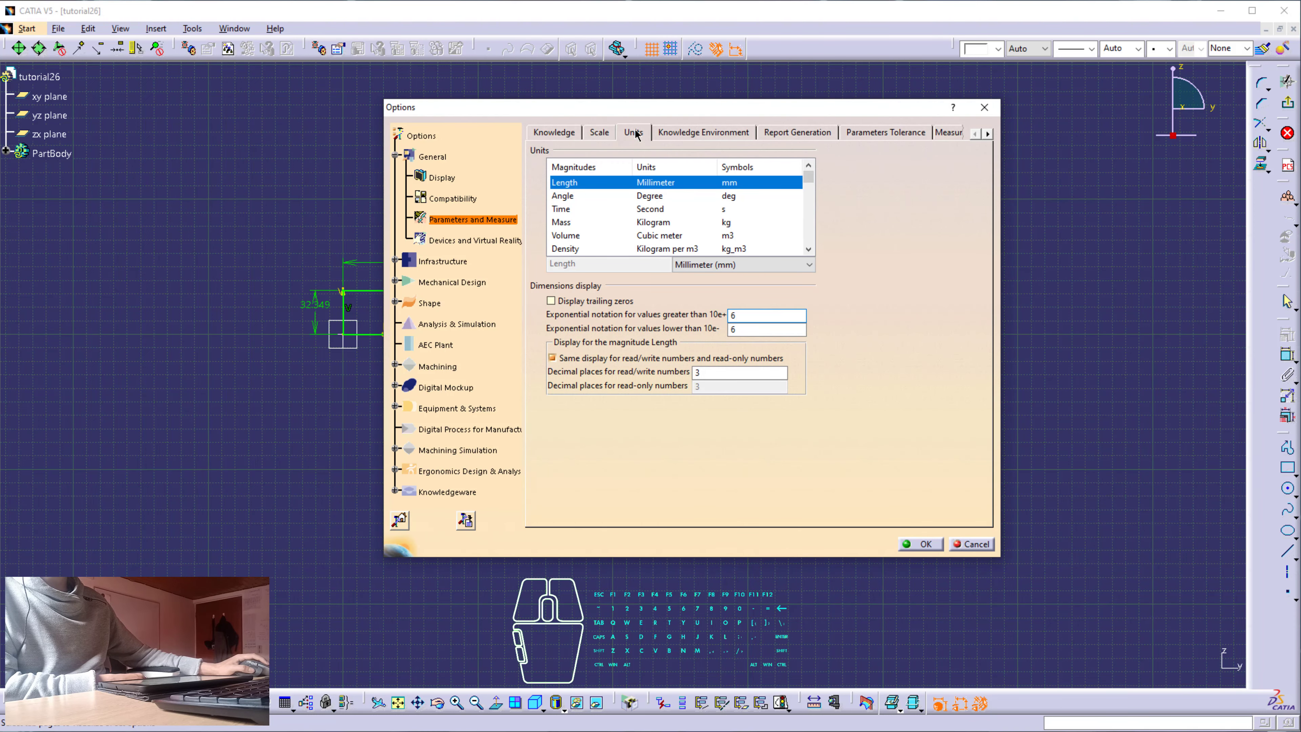
pyautogui.click(738, 265)
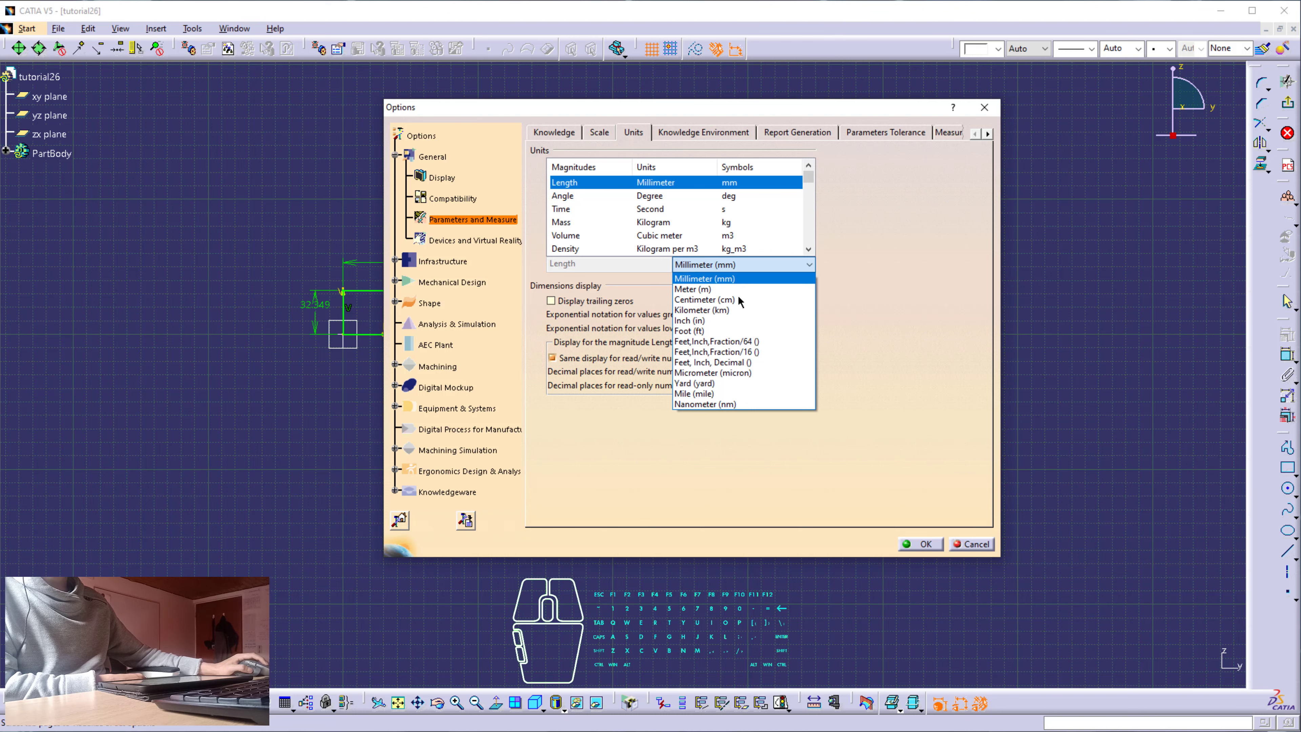
pyautogui.click(730, 281)
pyautogui.click(921, 544)
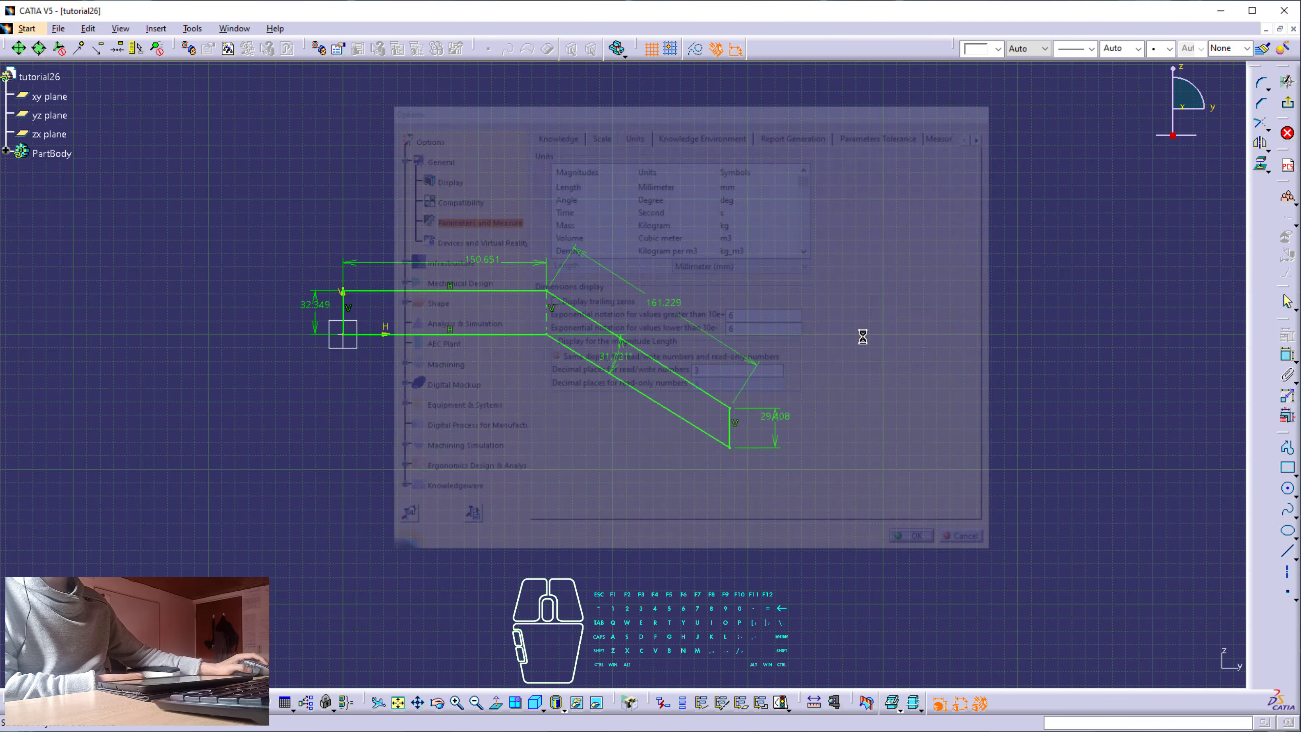
# Edit the sketch constraints together, setting the bend angle to 35°, the sloping arm's end edge to 12 mm and its upper edge to 82 mm
pyautogui.click(1287, 416)
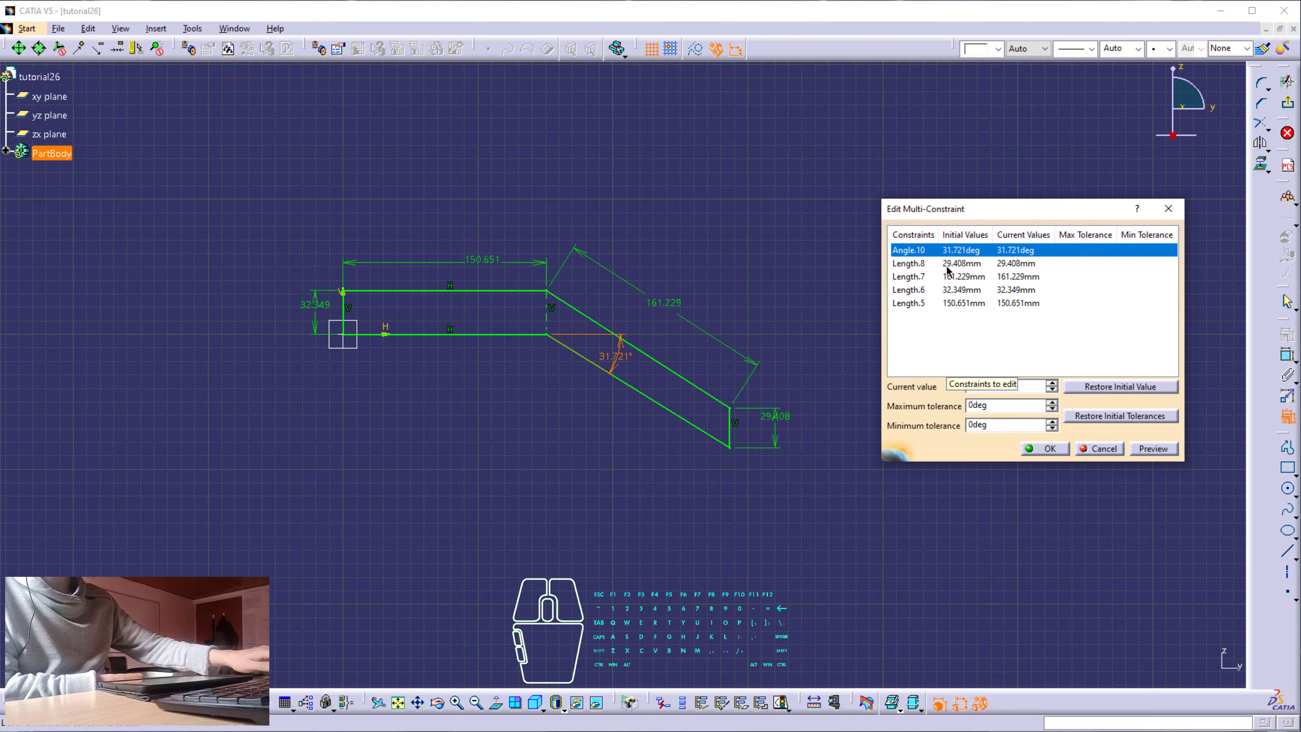
pyautogui.click(977, 264)
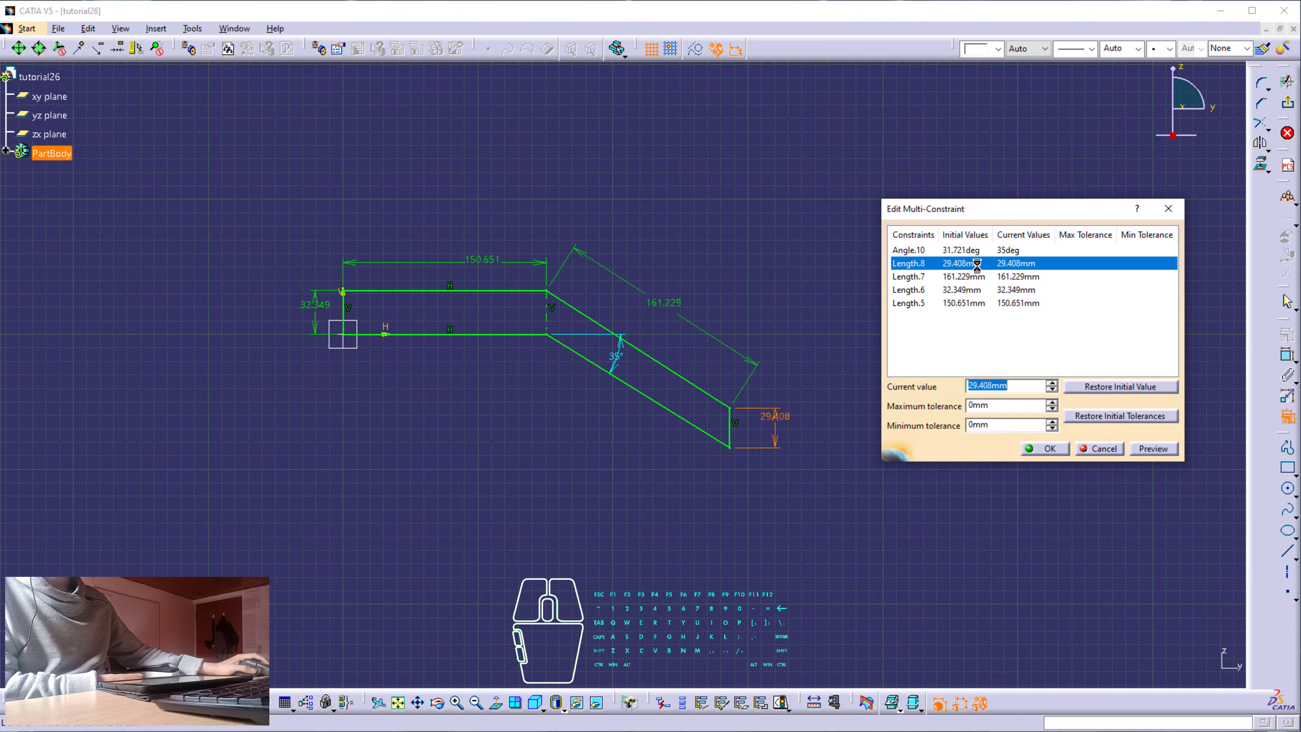
pyautogui.write('12')
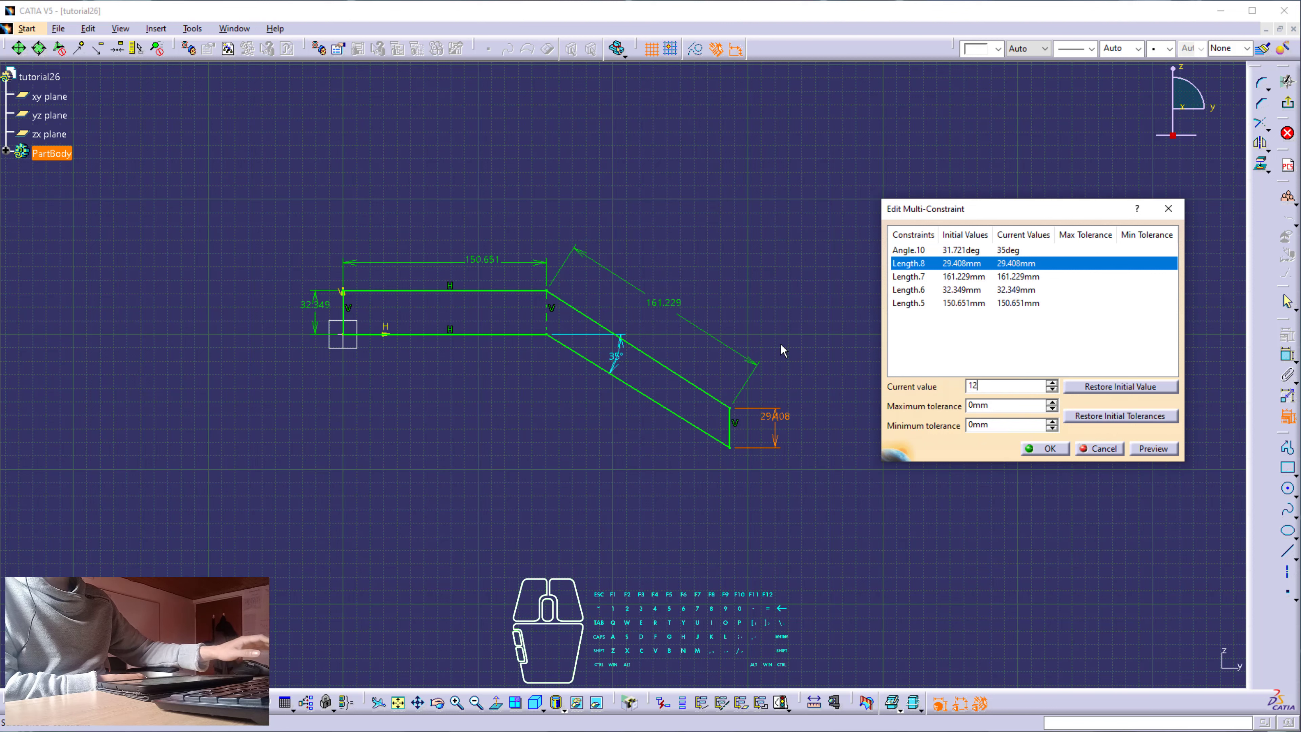
pyautogui.click(930, 277)
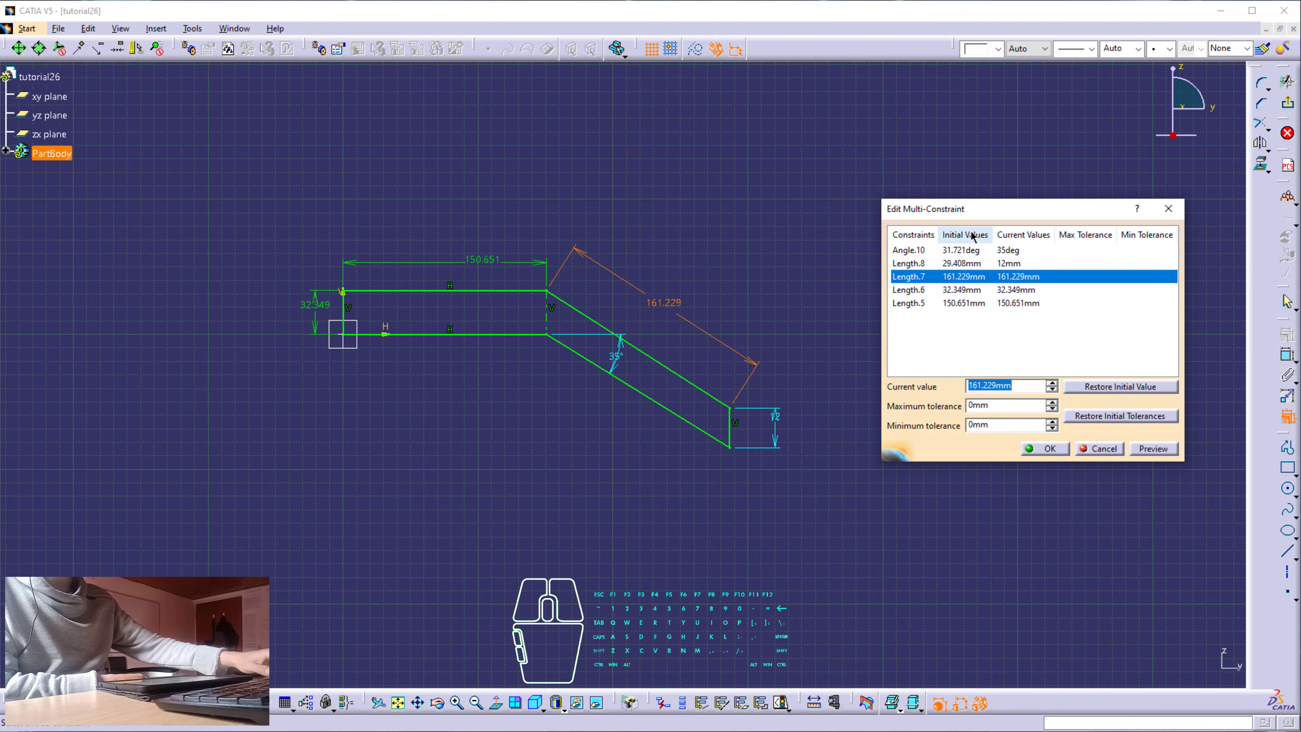
pyautogui.write('82')
# Set the horizontal arm's end edge to 12 mm and its upper edge to 58 mm, and apply the constraint values
pyautogui.click(1030, 290)
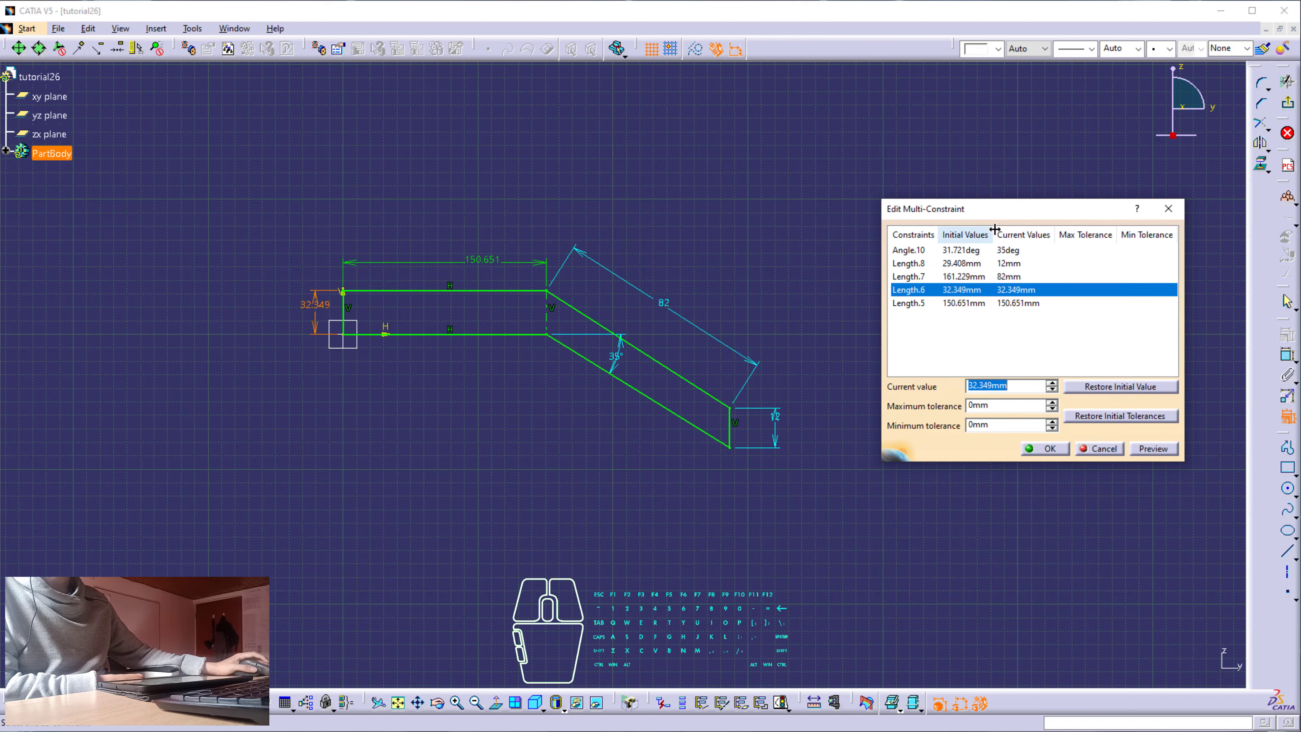
pyautogui.write('12')
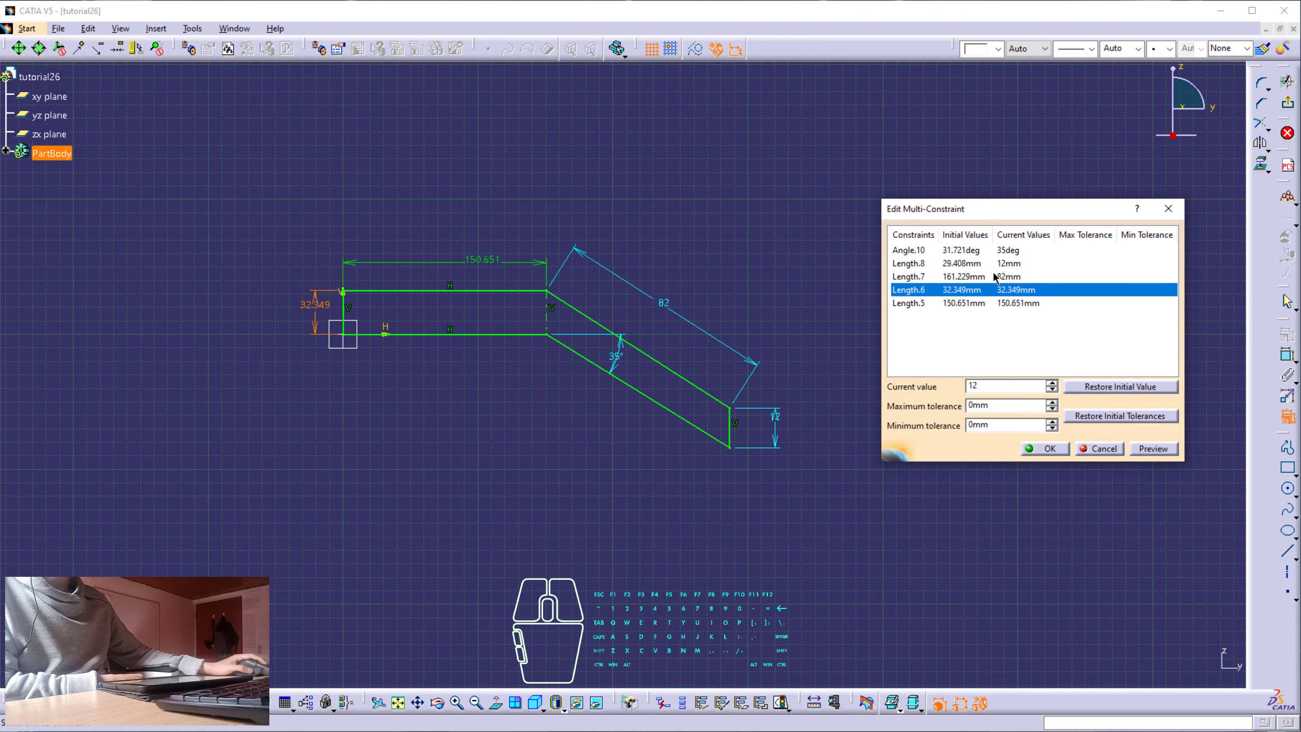
pyautogui.click(1003, 303)
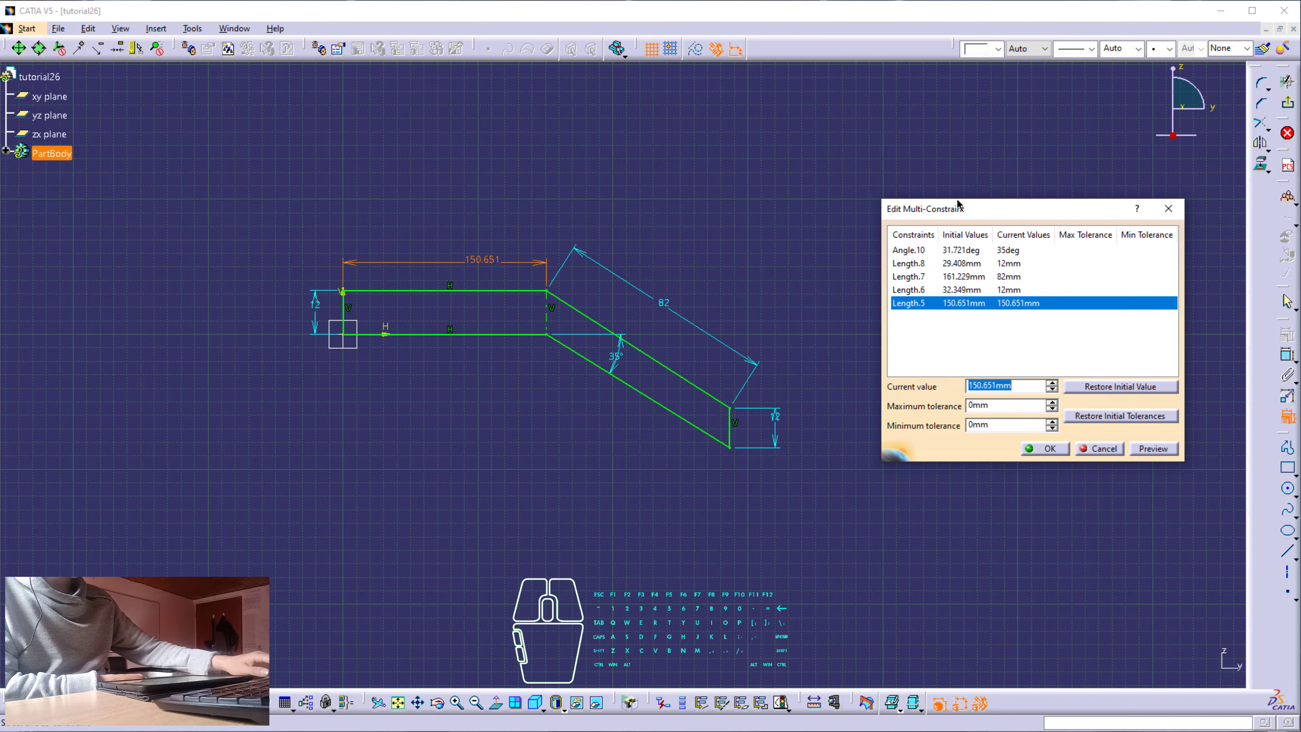
pyautogui.write('5')
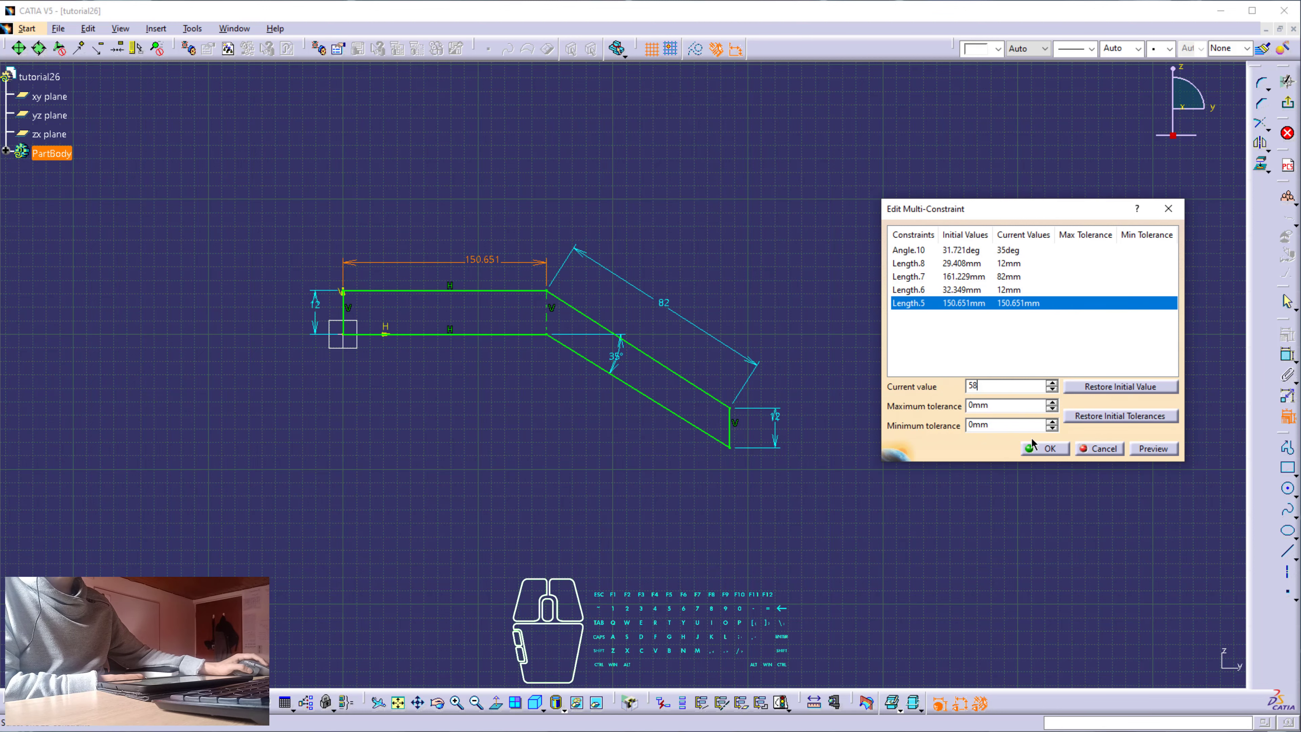
pyautogui.write('8')
pyautogui.press('Return')
pyautogui.click(1061, 447)
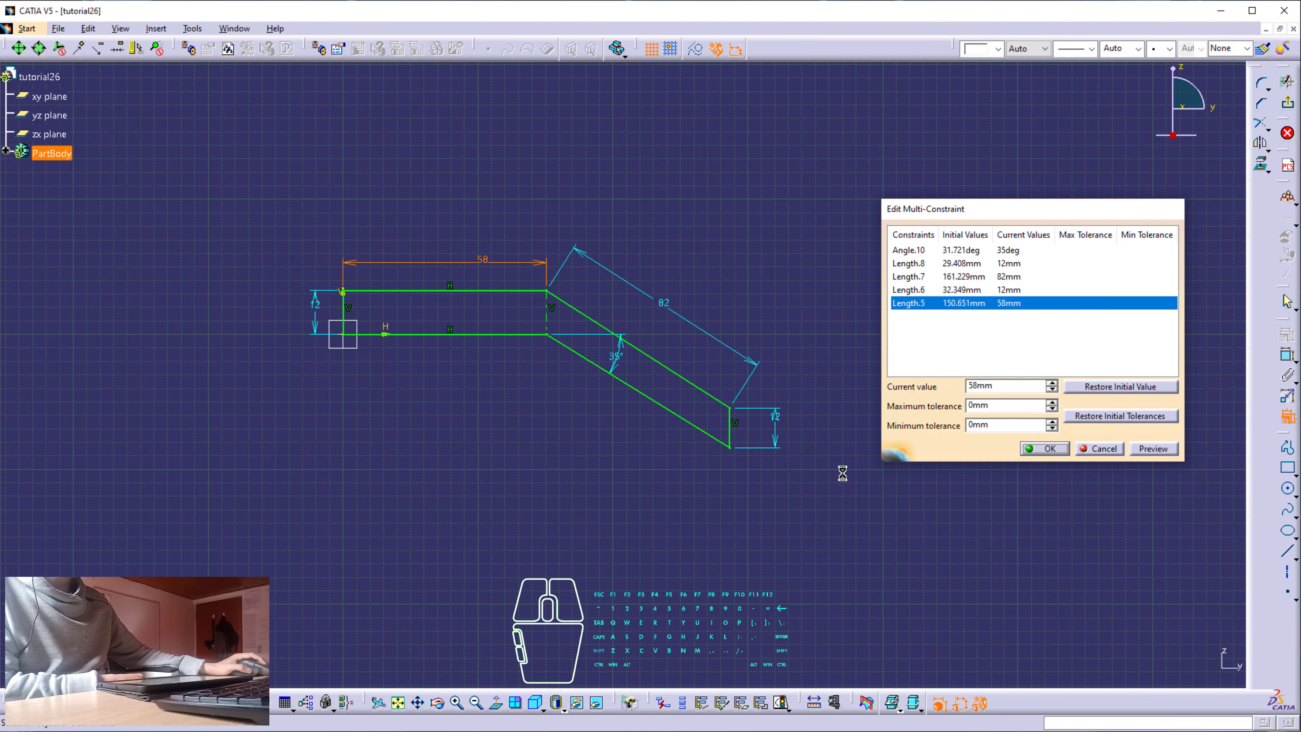
# Reposition the 35° angle dimension beside the sloping arm
pyautogui.moveTo(451, 465)
pyautogui.mouseDown(button='middle')
pyautogui.moveTo(617, 471)
pyautogui.moveTo(630, 375)
pyautogui.mouseUp(button='middle')
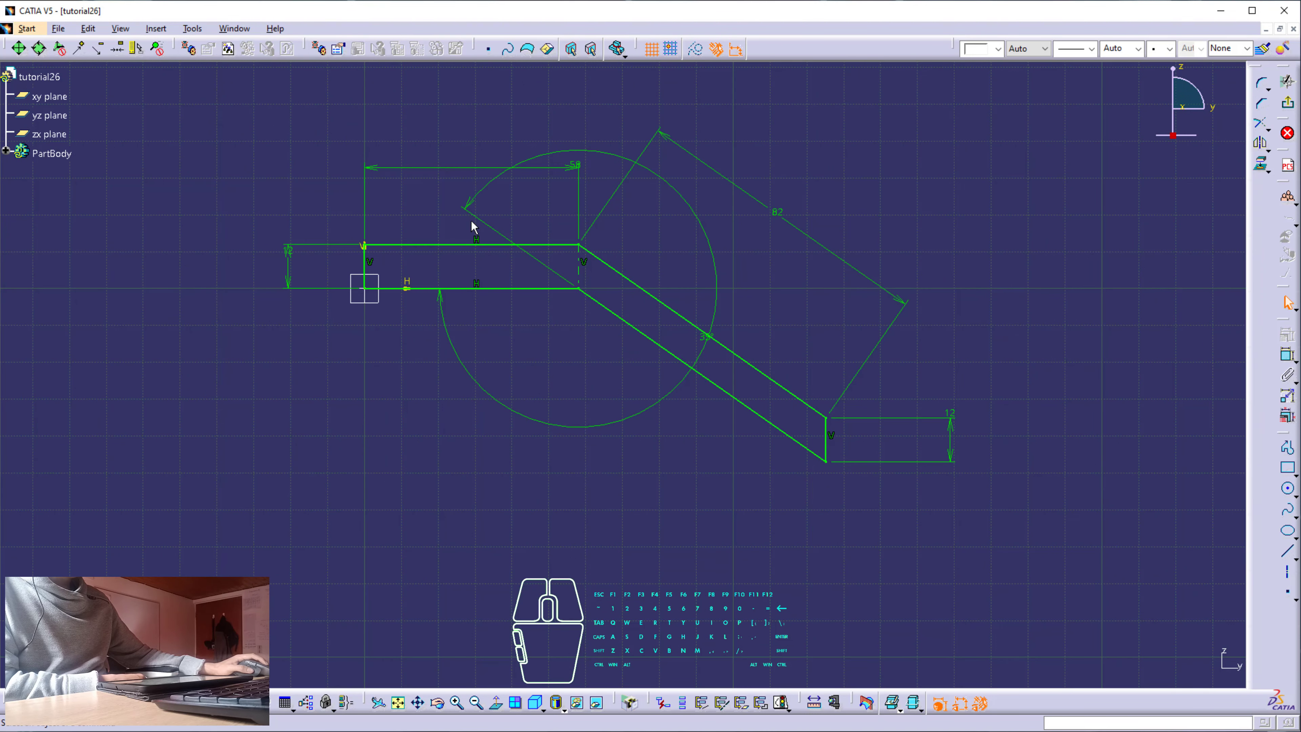
pyautogui.moveTo(476, 226); pyautogui.dragTo(780, 361)
pyautogui.click(883, 354)
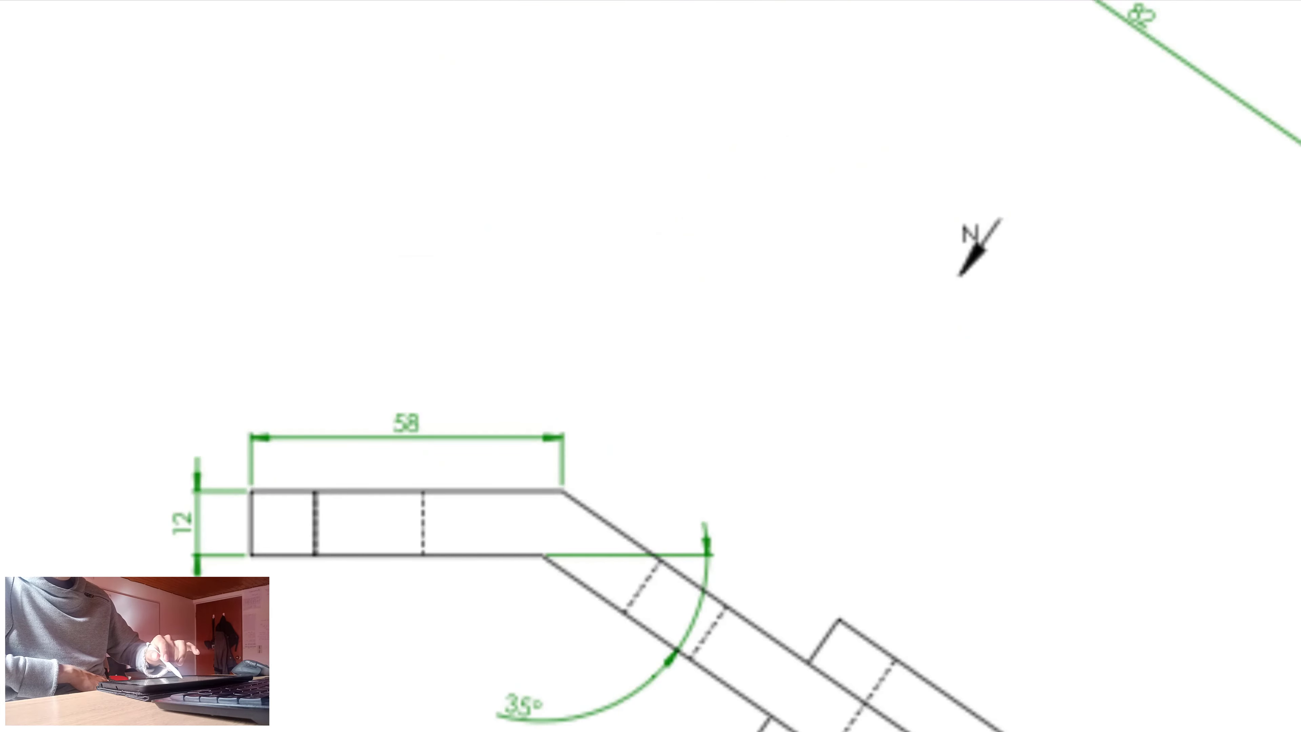
# Switch to the reference drawing and examine how the N arrow's viewing direction relates the side view to the auxiliary view VISTA N
pyautogui.moveTo(1009, 203)
pyautogui.mouseDown()
pyautogui.moveTo(978, 197)
pyautogui.moveTo(1012, 291)
pyautogui.moveTo(1017, 195)
pyautogui.moveTo(892, 193)
pyautogui.mouseUp()
pyautogui.hscroll(2, 651, 366)
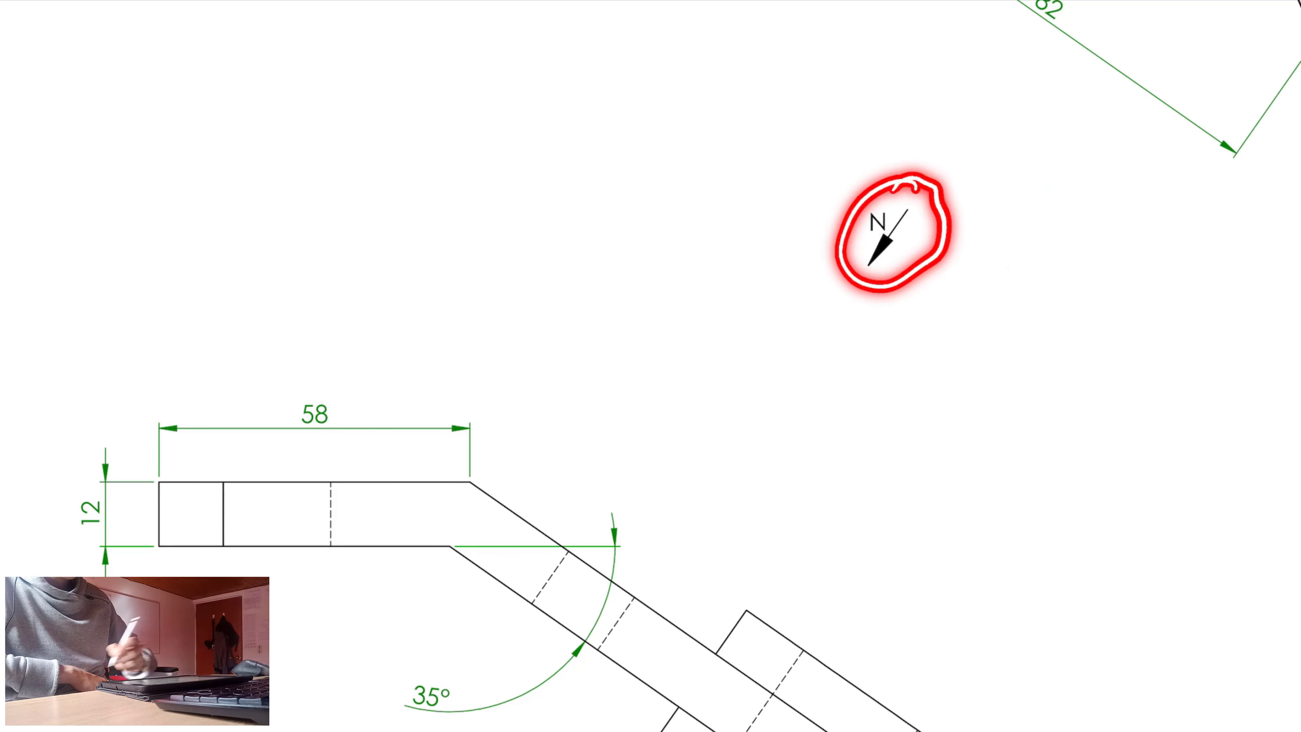
pyautogui.hscroll(6, 651, 366)
pyautogui.hscroll(3, 651, 366)
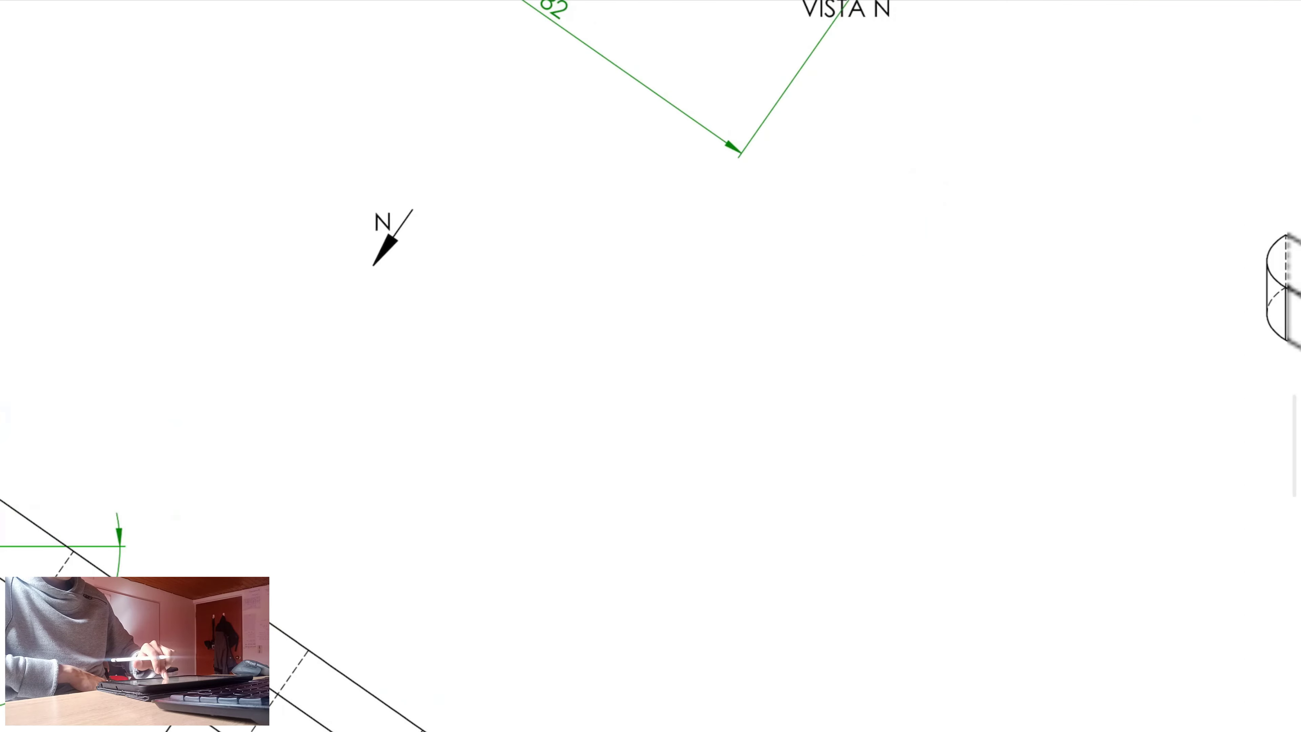
pyautogui.scroll(3, 650, 366)
pyautogui.moveTo(787, 165)
pyautogui.mouseDown()
pyautogui.moveTo(793, 177)
pyautogui.moveTo(919, 154)
pyautogui.mouseUp()
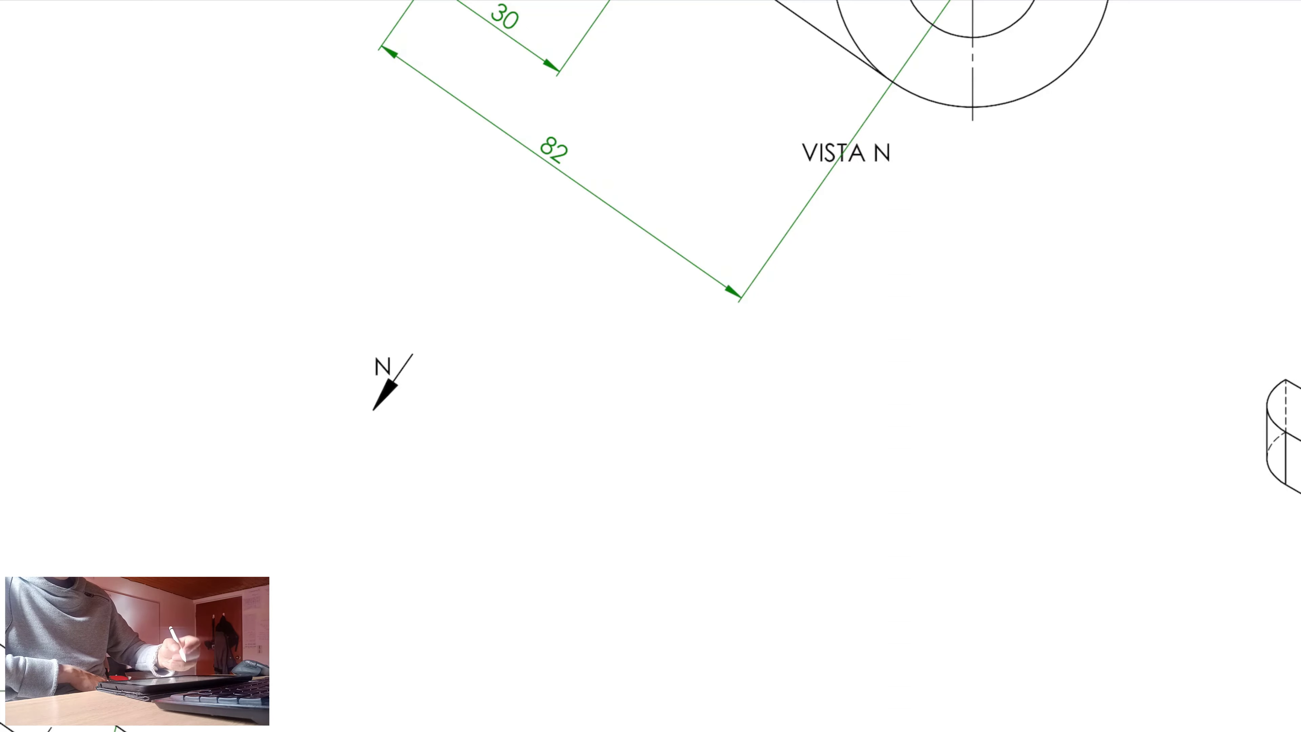
pyautogui.moveTo(778, 156); pyautogui.dragTo(923, 152)
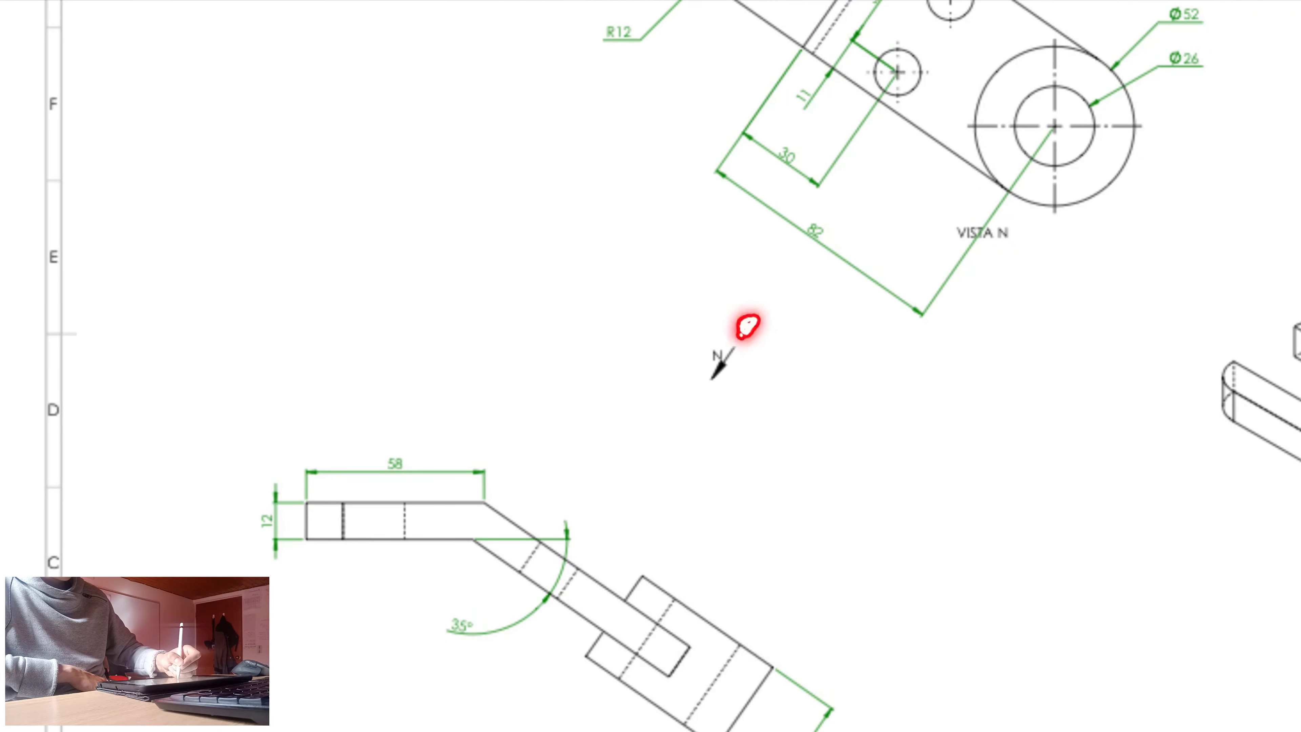
pyautogui.moveTo(748, 325)
pyautogui.mouseDown()
pyautogui.moveTo(604, 509)
pyautogui.moveTo(611, 533)
pyautogui.mouseUp()
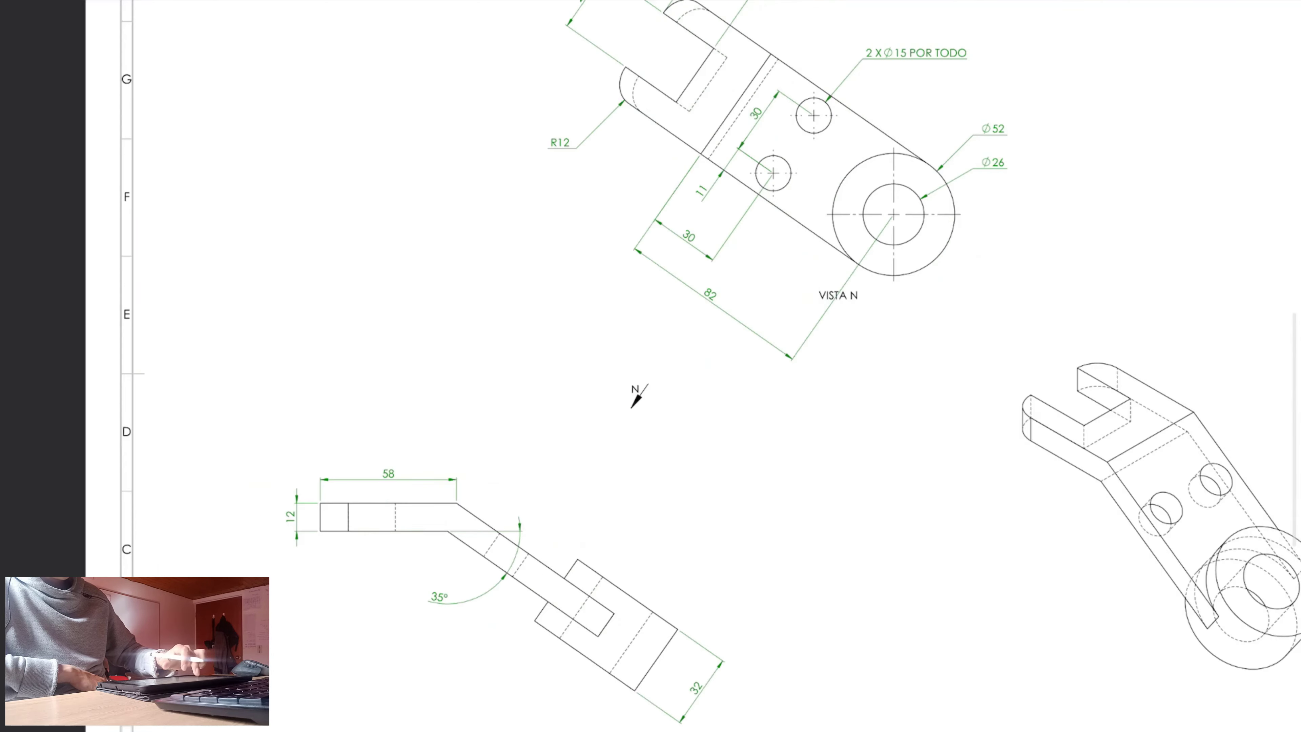
pyautogui.moveTo(750, 48)
pyautogui.mouseDown()
pyautogui.moveTo(420, 76)
pyautogui.moveTo(605, 454)
pyautogui.moveTo(830, 80)
pyautogui.moveTo(753, 47)
pyautogui.mouseUp()
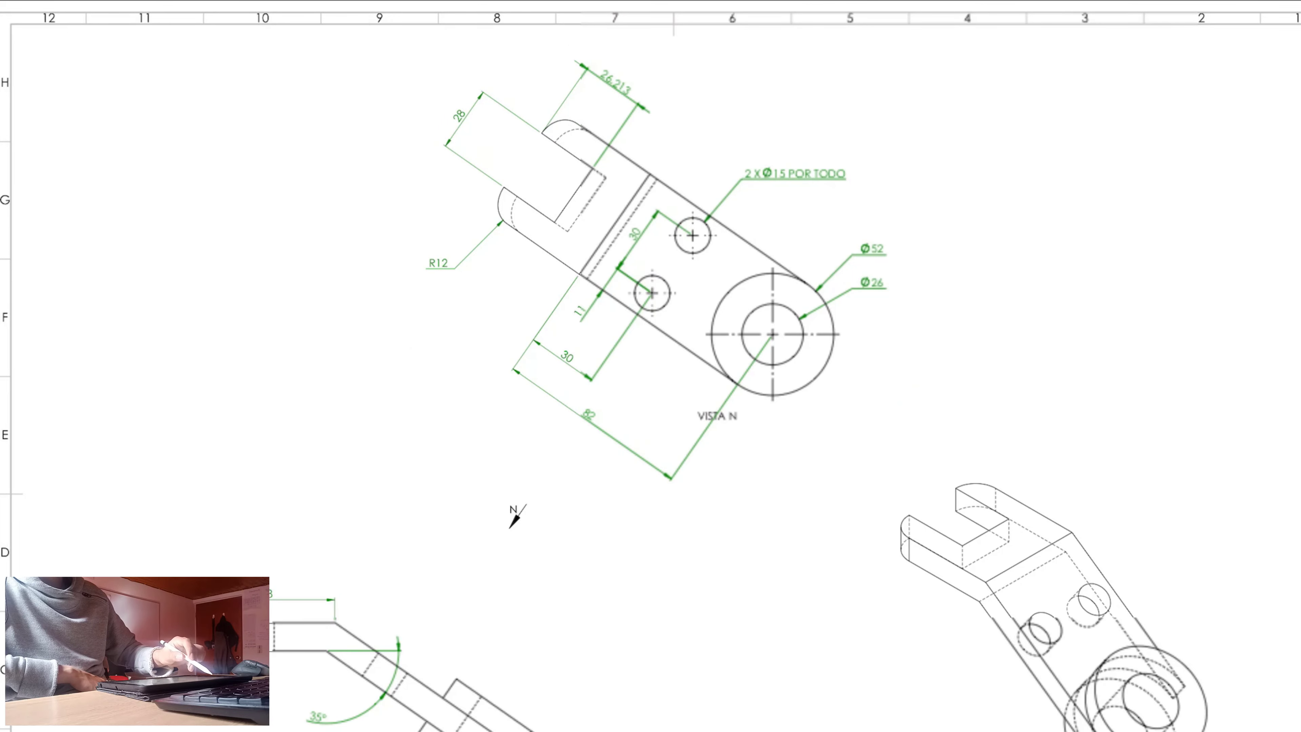
pyautogui.scroll(-4, 651, 366)
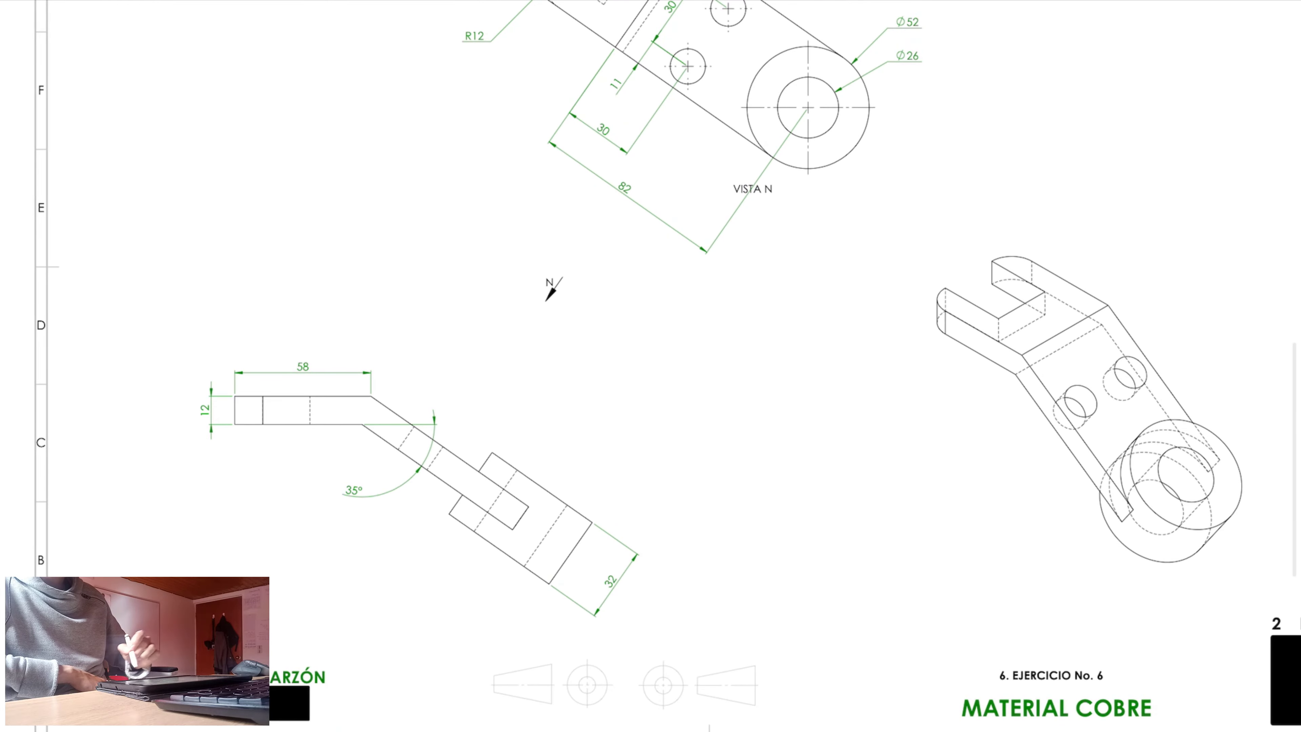
# Mark the side view with red lines at the upper bend corner, one perpendicular to the sloping arm and one along its upper edge and beyond
pyautogui.keyDown('ctrl'); pyautogui.scroll(5, 288, 352); pyautogui.keyUp('ctrl')
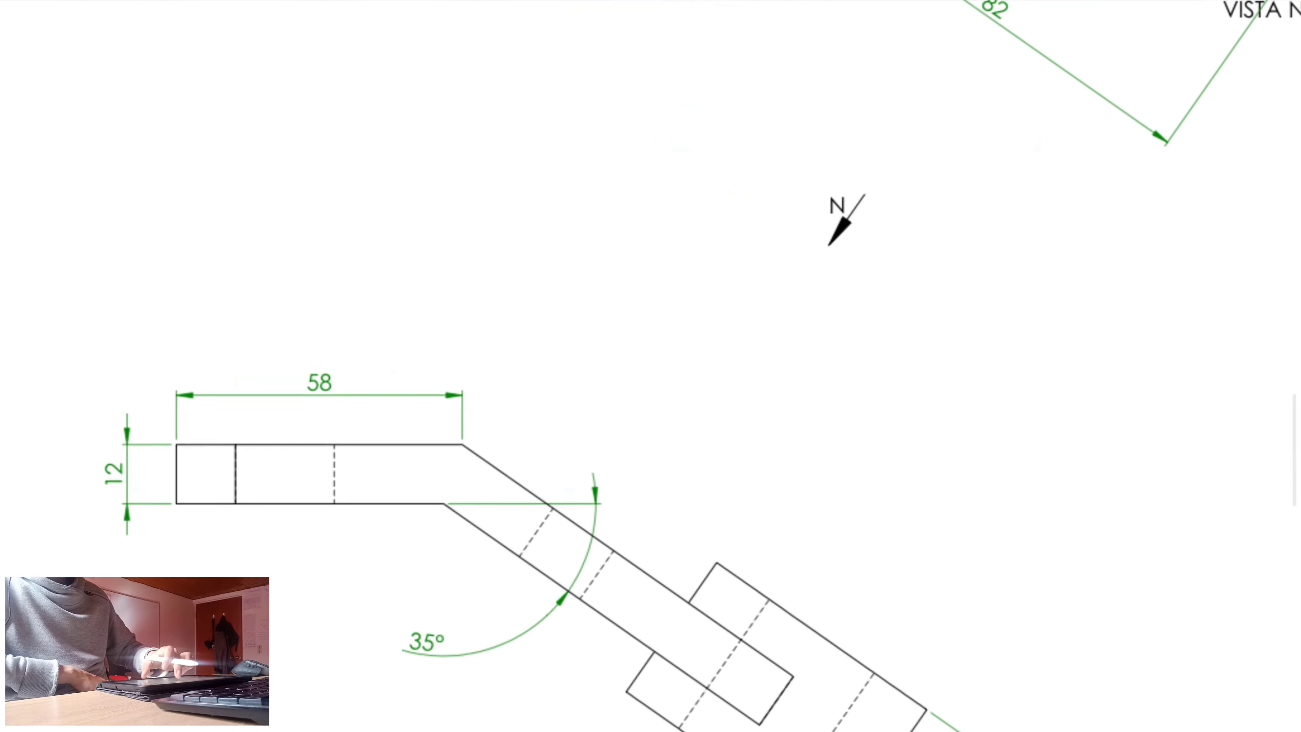
pyautogui.keyDown('ctrl'); pyautogui.scroll(2, 449, 451); pyautogui.keyUp('ctrl')
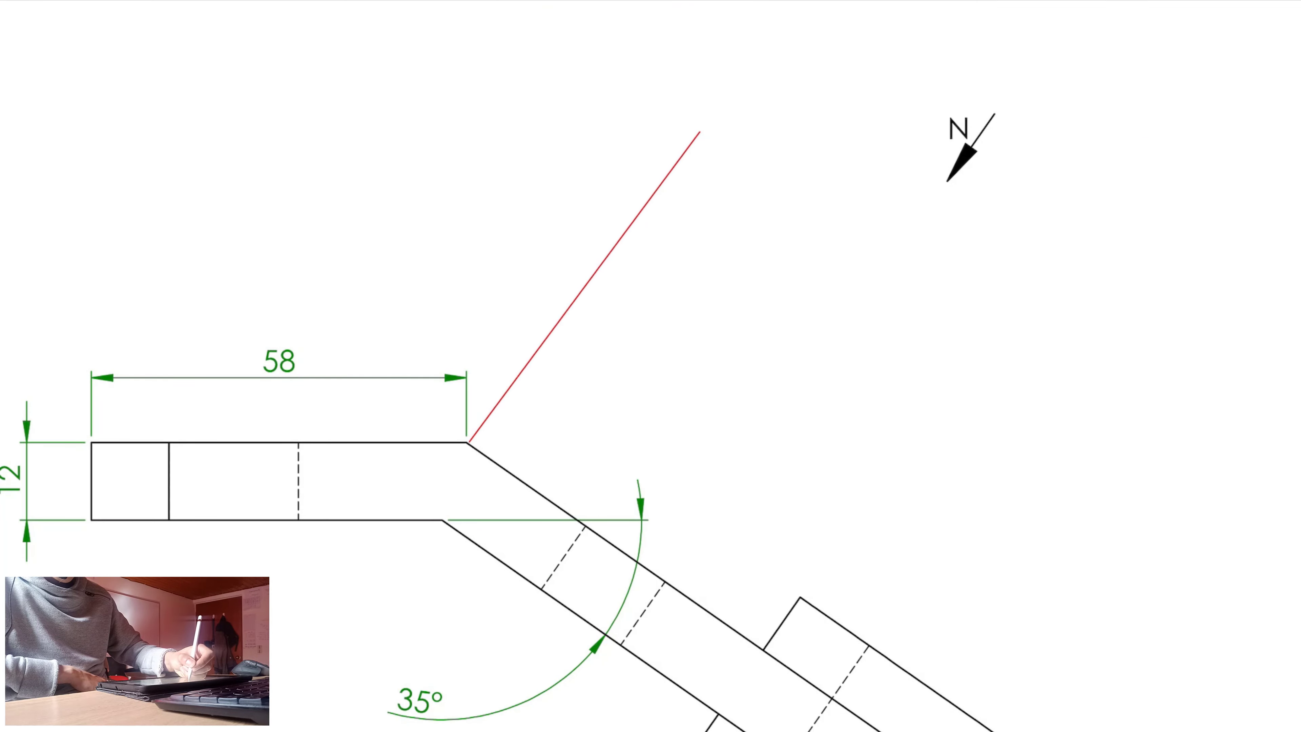
pyautogui.hscroll(-1, 651, 366)
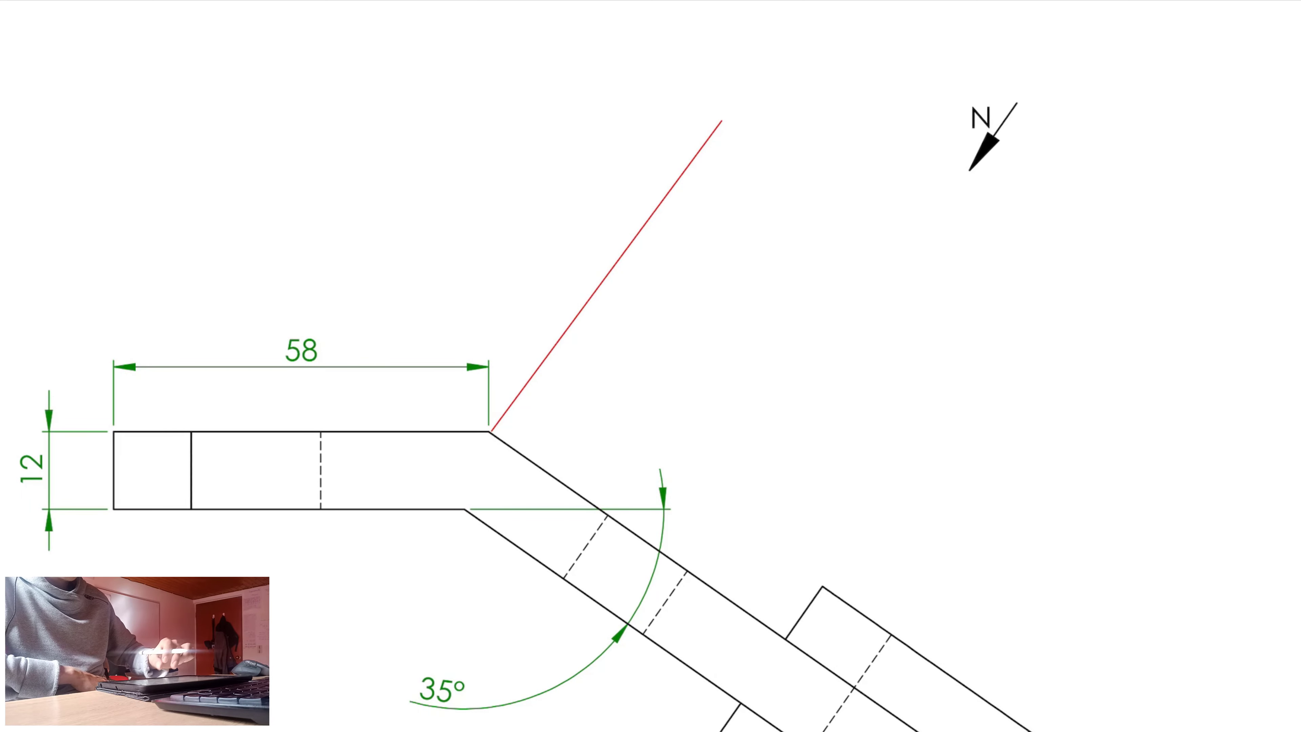
pyautogui.keyDown('ctrl'); pyautogui.scroll(4, 400, 471); pyautogui.keyUp('ctrl')
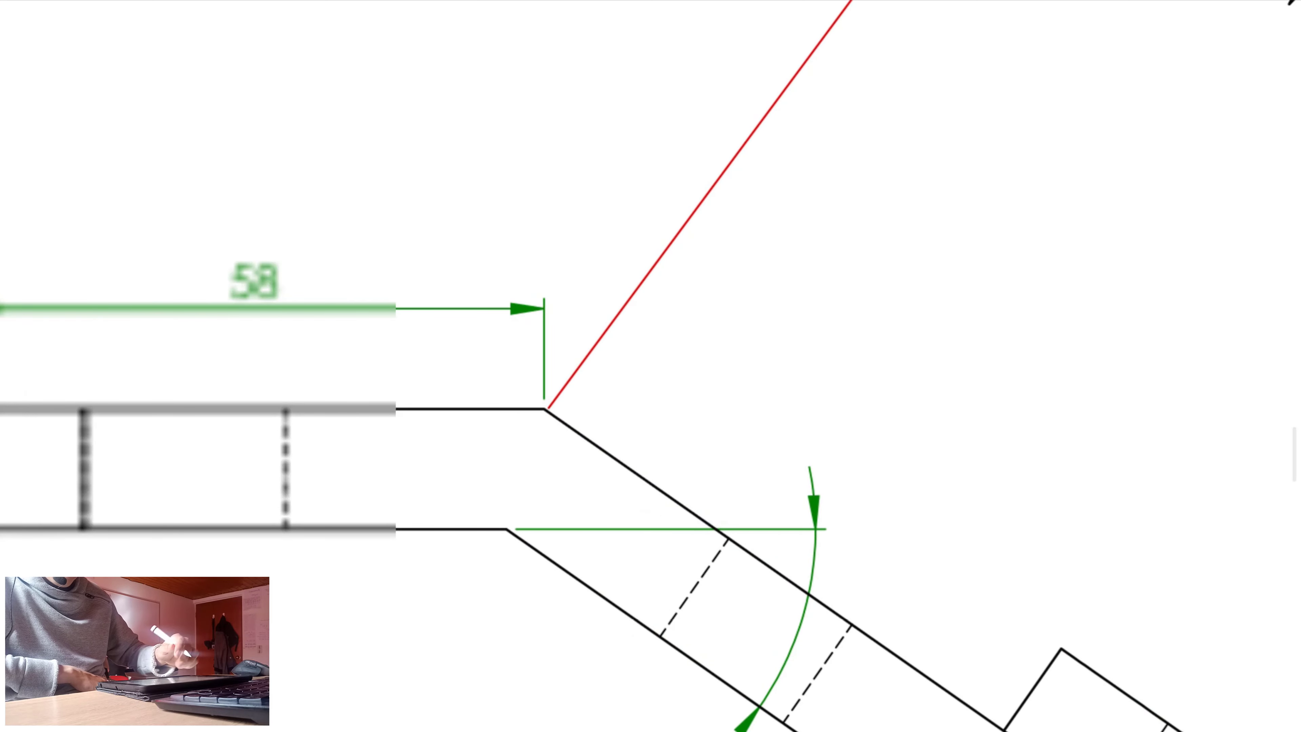
pyautogui.keyDown('ctrl'); pyautogui.scroll(-2, 731, 525); pyautogui.keyUp('ctrl')
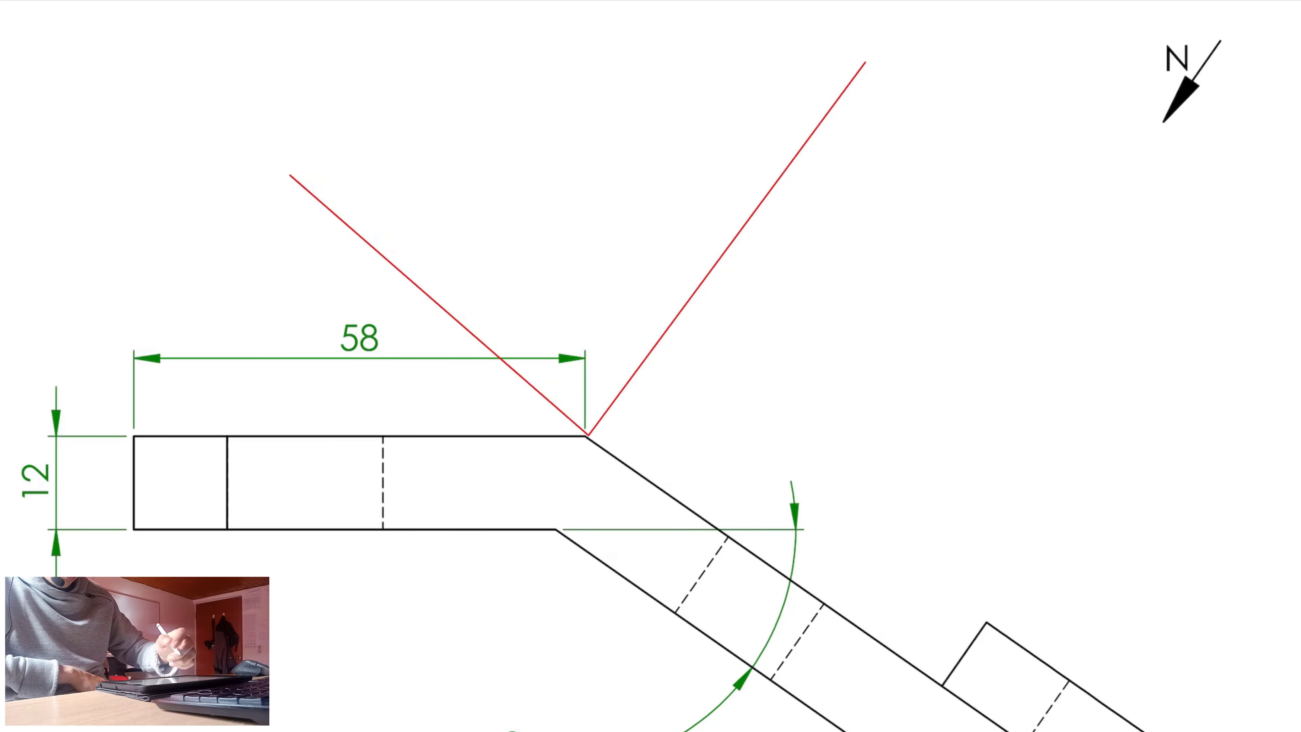
pyautogui.moveTo(291, 176); pyautogui.dragTo(257, 207)
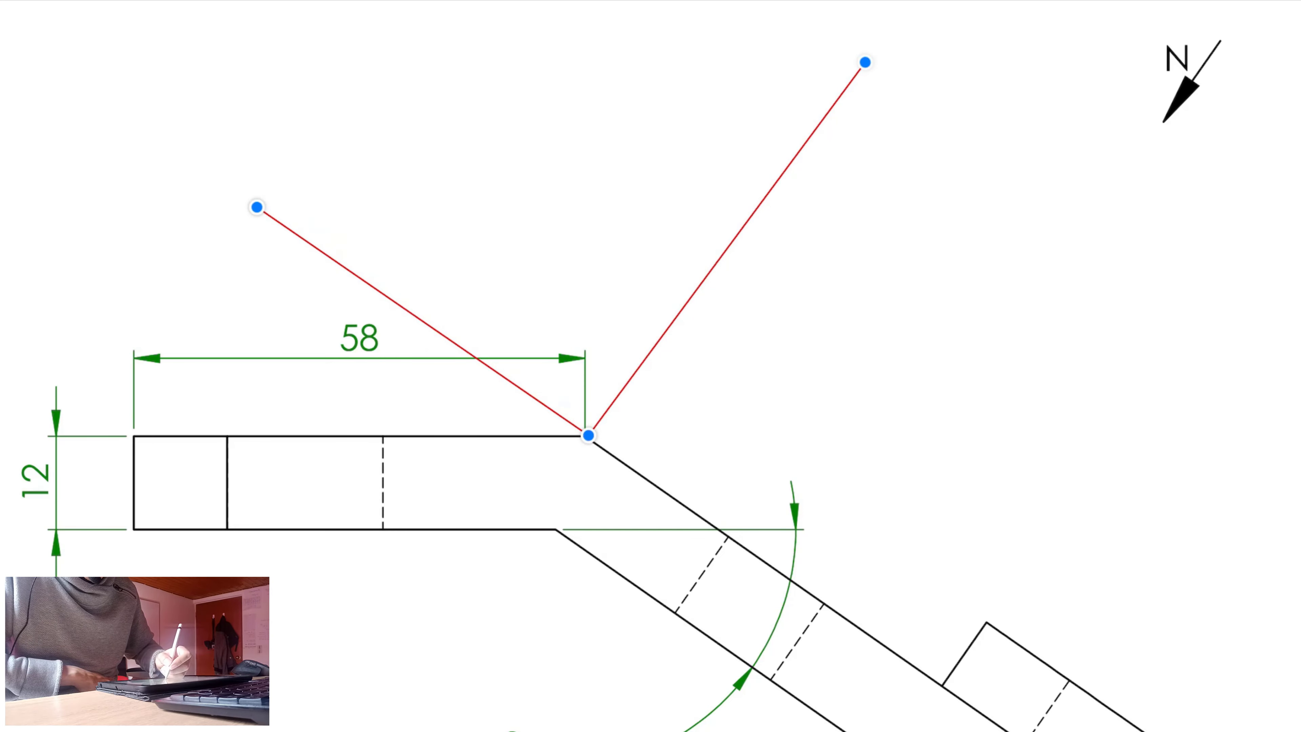
pyautogui.moveTo(588, 435)
pyautogui.mouseDown()
pyautogui.moveTo(967, 680)
pyautogui.moveTo(1005, 730)
pyautogui.mouseUp()
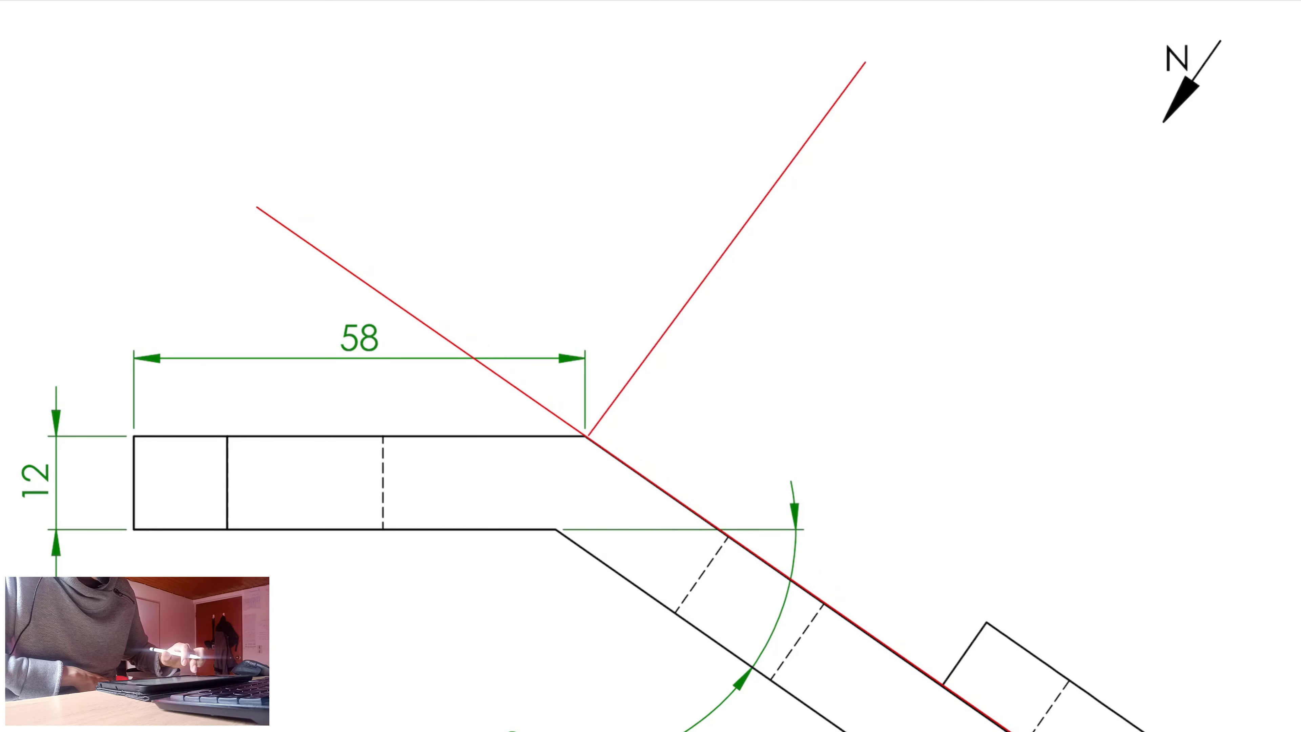
# Examine the N direction against the red construction lines and where the 82 mm dimension starts and ends in VISTA N
pyautogui.scroll(-4, 788, 558)
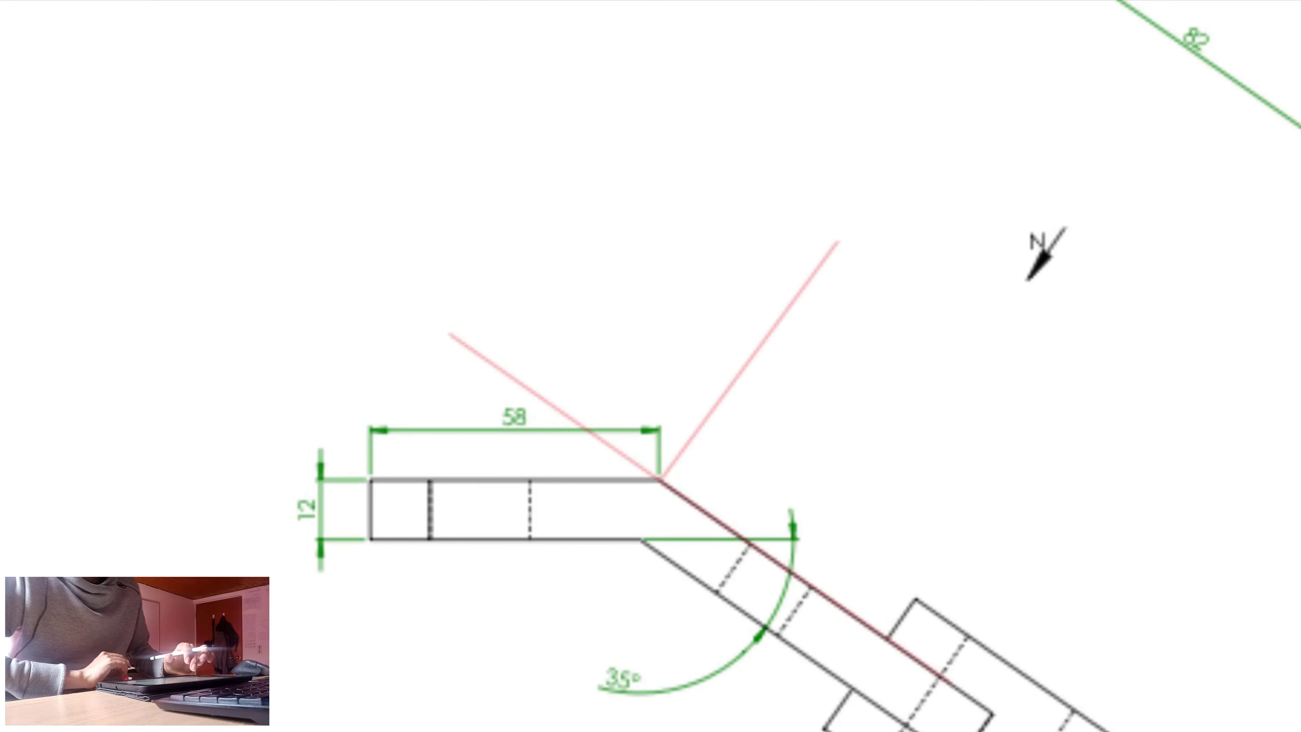
pyautogui.hscroll(2, 660, 480)
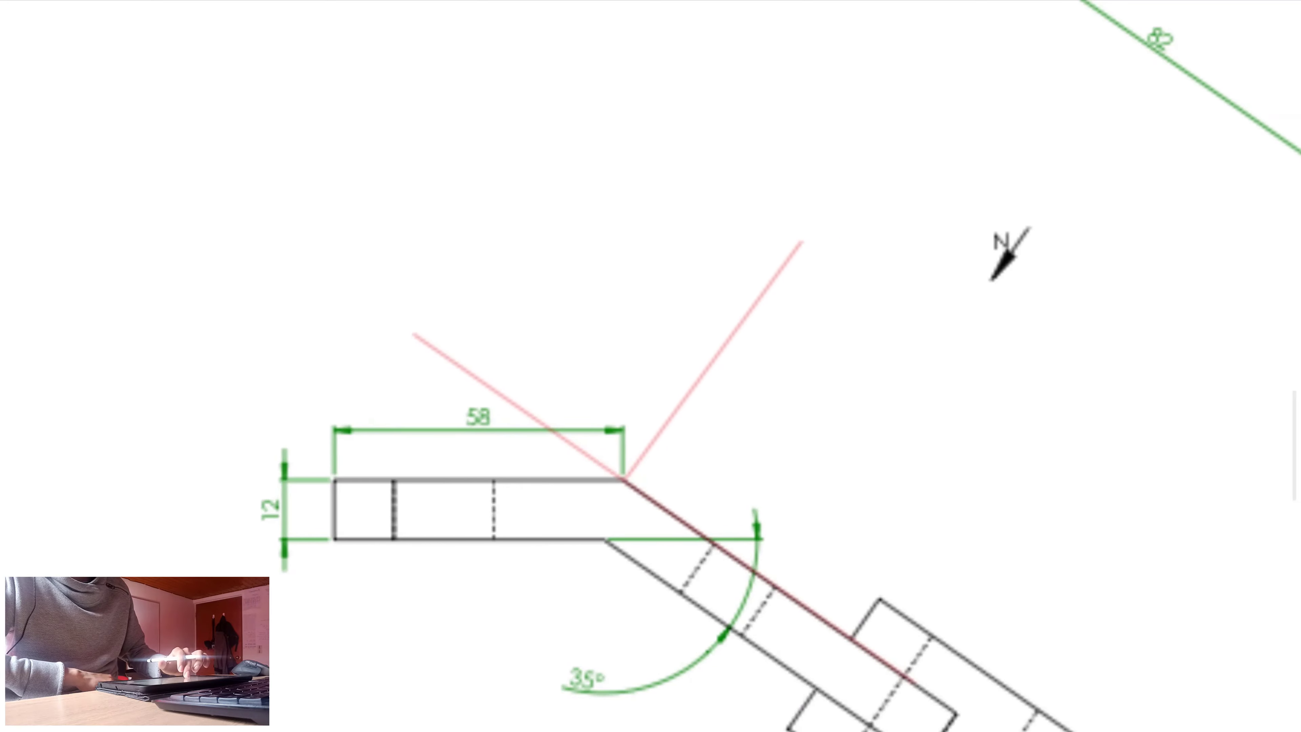
pyautogui.scroll(2, 619, 480)
pyautogui.scroll(-1, 540, 596)
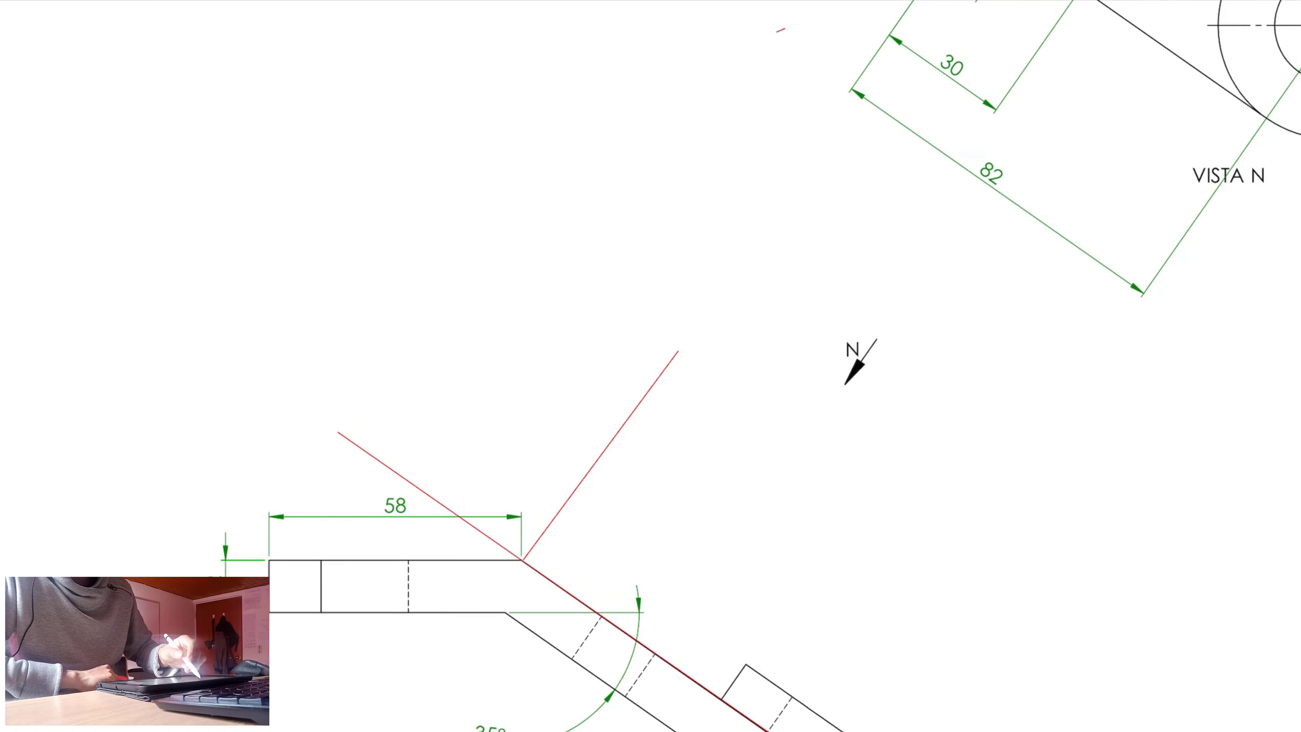
pyautogui.moveTo(860, 333)
pyautogui.mouseDown()
pyautogui.moveTo(625, 616)
pyautogui.moveTo(619, 633)
pyautogui.moveTo(637, 630)
pyautogui.mouseUp()
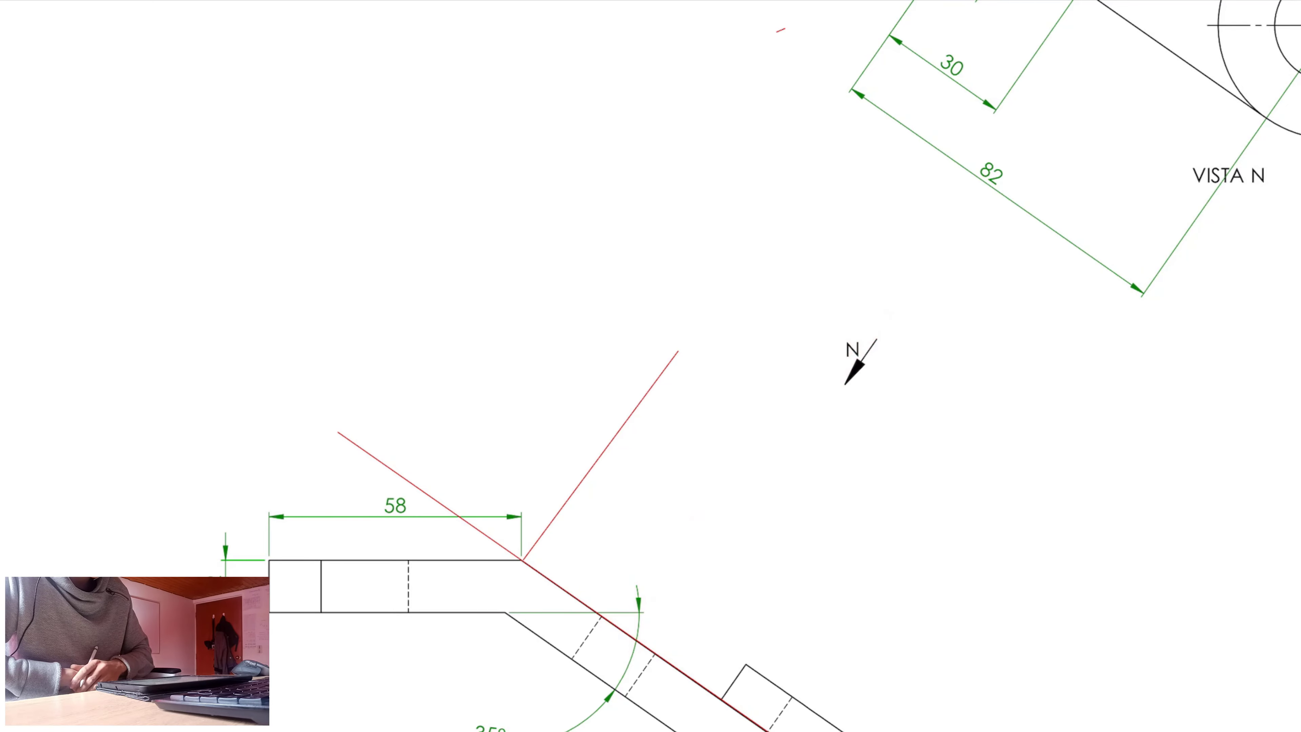
pyautogui.moveTo(845, 231); pyautogui.dragTo(459, 483)
pyautogui.moveTo(871, 359); pyautogui.dragTo(761, 461)
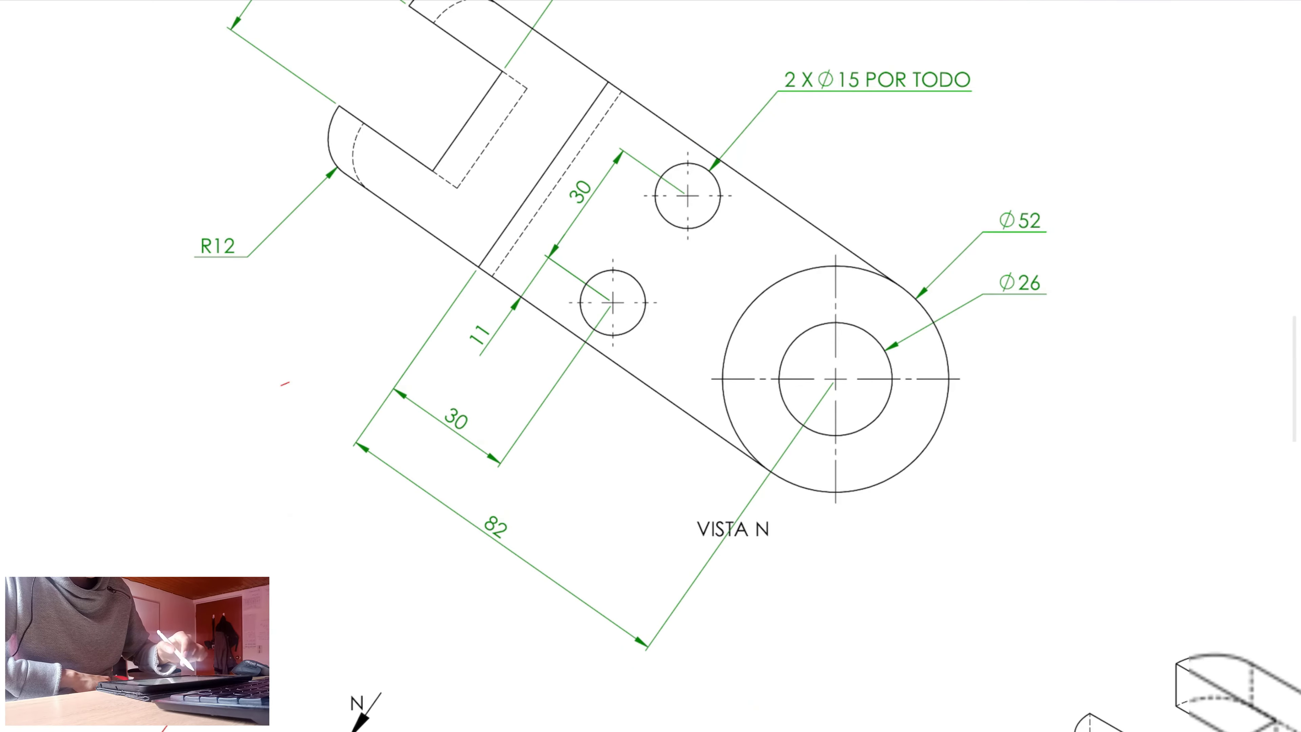
pyautogui.moveTo(925, 291)
pyautogui.mouseDown()
pyautogui.moveTo(640, 101)
pyautogui.moveTo(520, 184)
pyautogui.moveTo(754, 452)
pyautogui.moveTo(922, 291)
pyautogui.mouseUp()
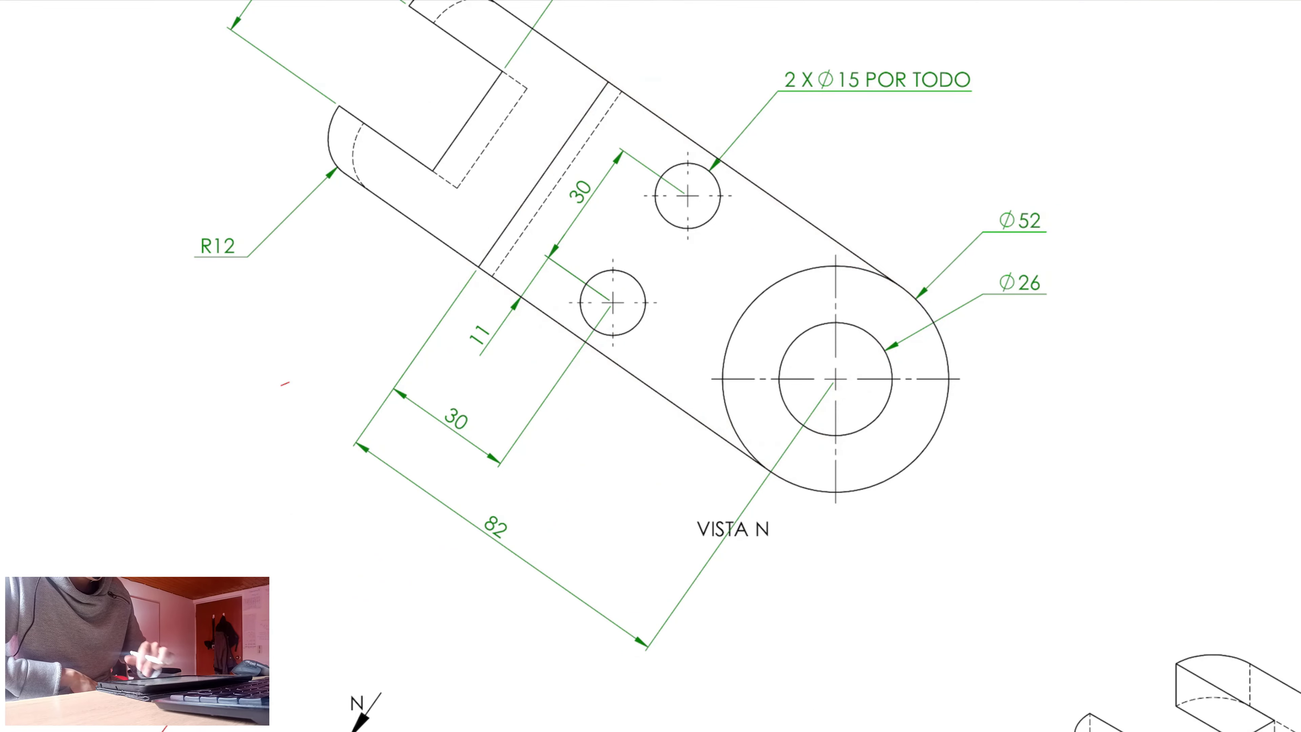
pyautogui.moveTo(379, 586); pyautogui.dragTo(921, 146)
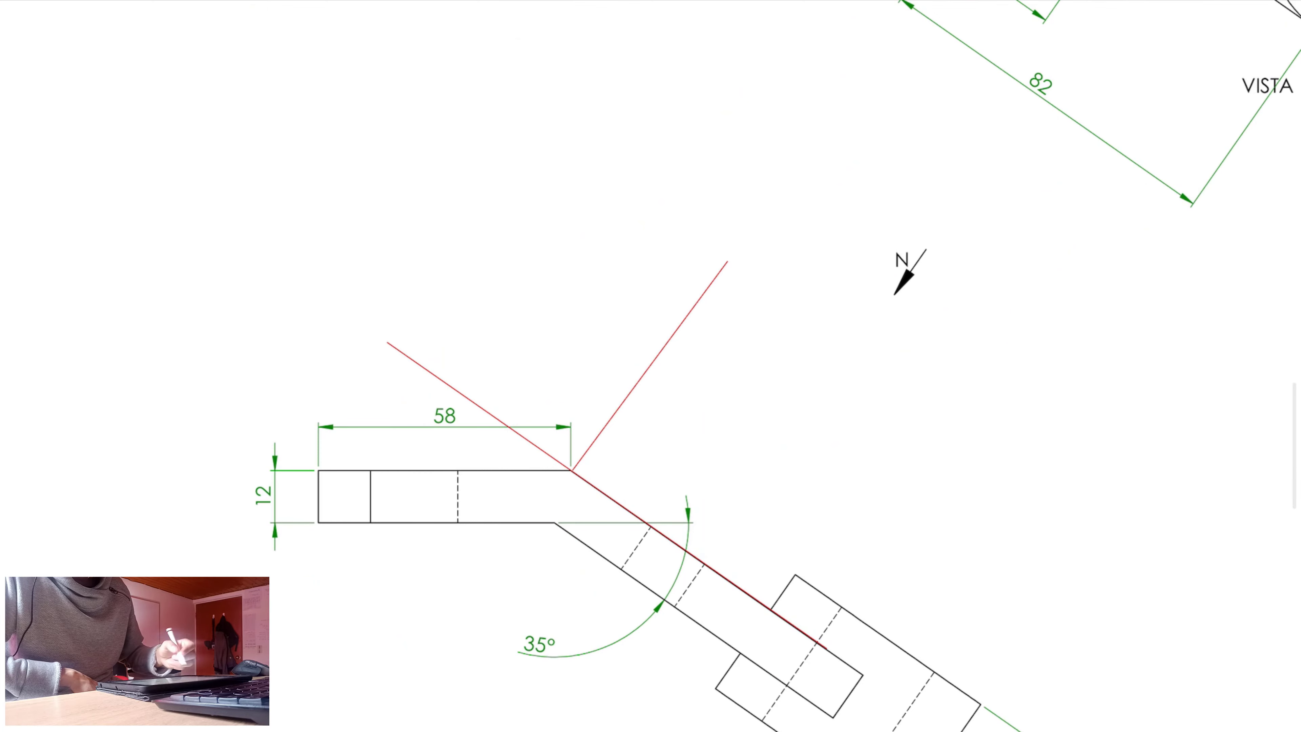
# Trace the extended sloping line, the inclined arm and the boss in the side view to examine what direction N shows
pyautogui.moveTo(859, 673)
pyautogui.mouseDown()
pyautogui.moveTo(676, 561)
pyautogui.moveTo(363, 305)
pyautogui.mouseUp()
pyautogui.moveTo(568, 474)
pyautogui.mouseDown()
pyautogui.moveTo(533, 529)
pyautogui.moveTo(798, 699)
pyautogui.moveTo(876, 667)
pyautogui.moveTo(580, 480)
pyautogui.mouseUp()
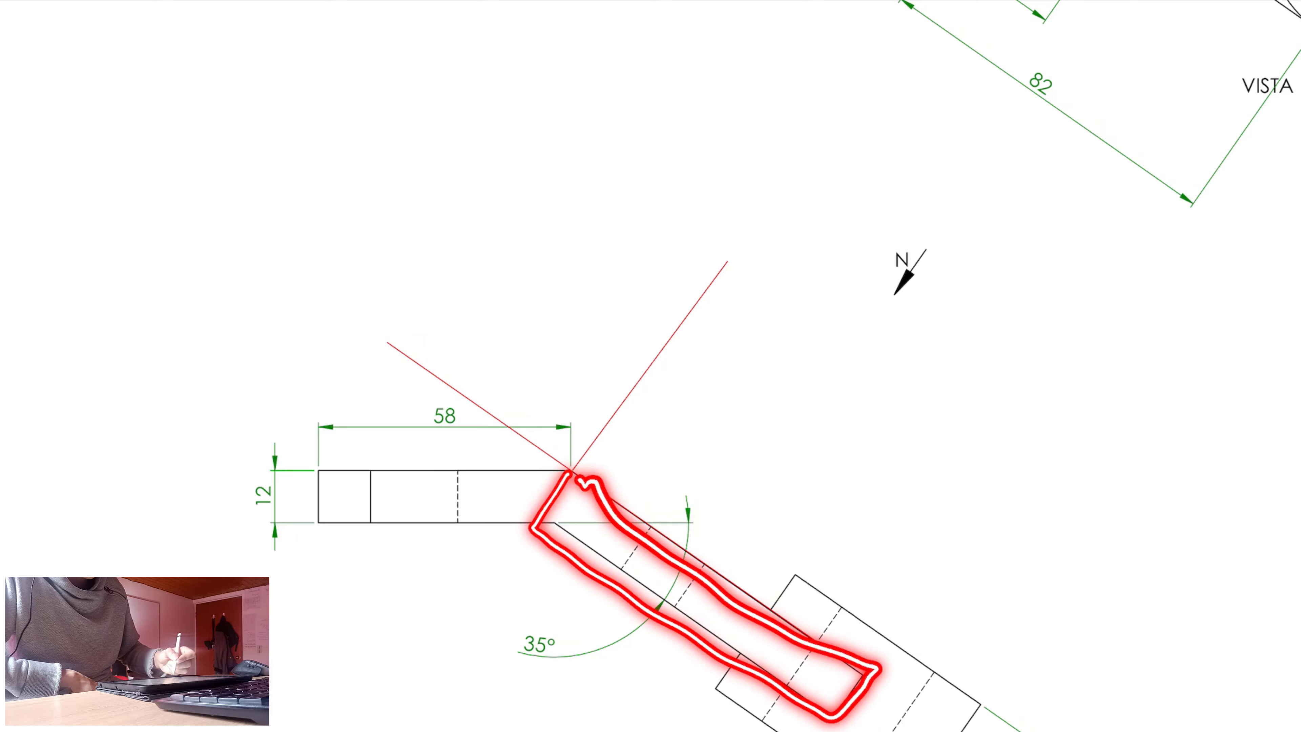
pyautogui.moveTo(797, 570)
pyautogui.mouseDown()
pyautogui.moveTo(715, 691)
pyautogui.moveTo(956, 712)
pyautogui.mouseUp()
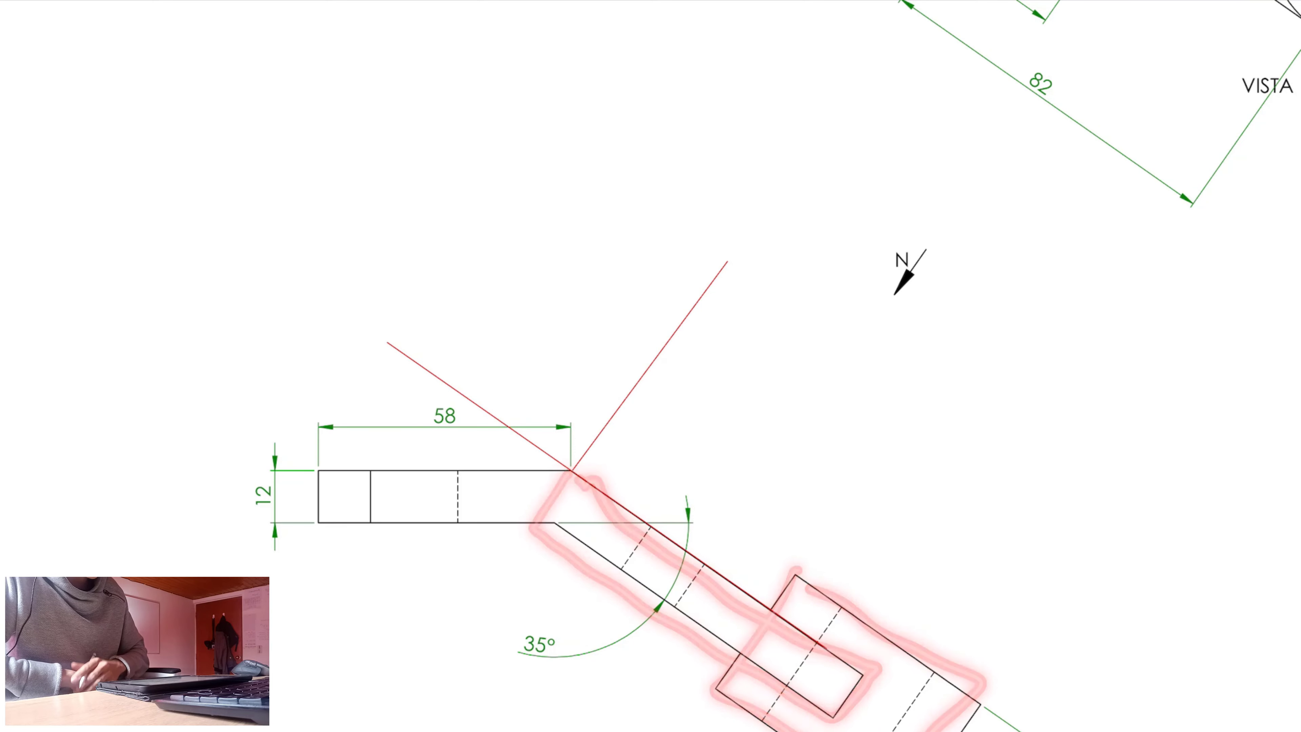
pyautogui.moveTo(574, 471)
pyautogui.mouseDown()
pyautogui.moveTo(308, 484)
pyautogui.moveTo(538, 532)
pyautogui.moveTo(576, 475)
pyautogui.mouseUp()
# Examine the fork dimensions 26,213, 28 and R12 in VISTA N, circling and crossing out each one with the pointer strokes
pyautogui.scroll(8, 650, 366)
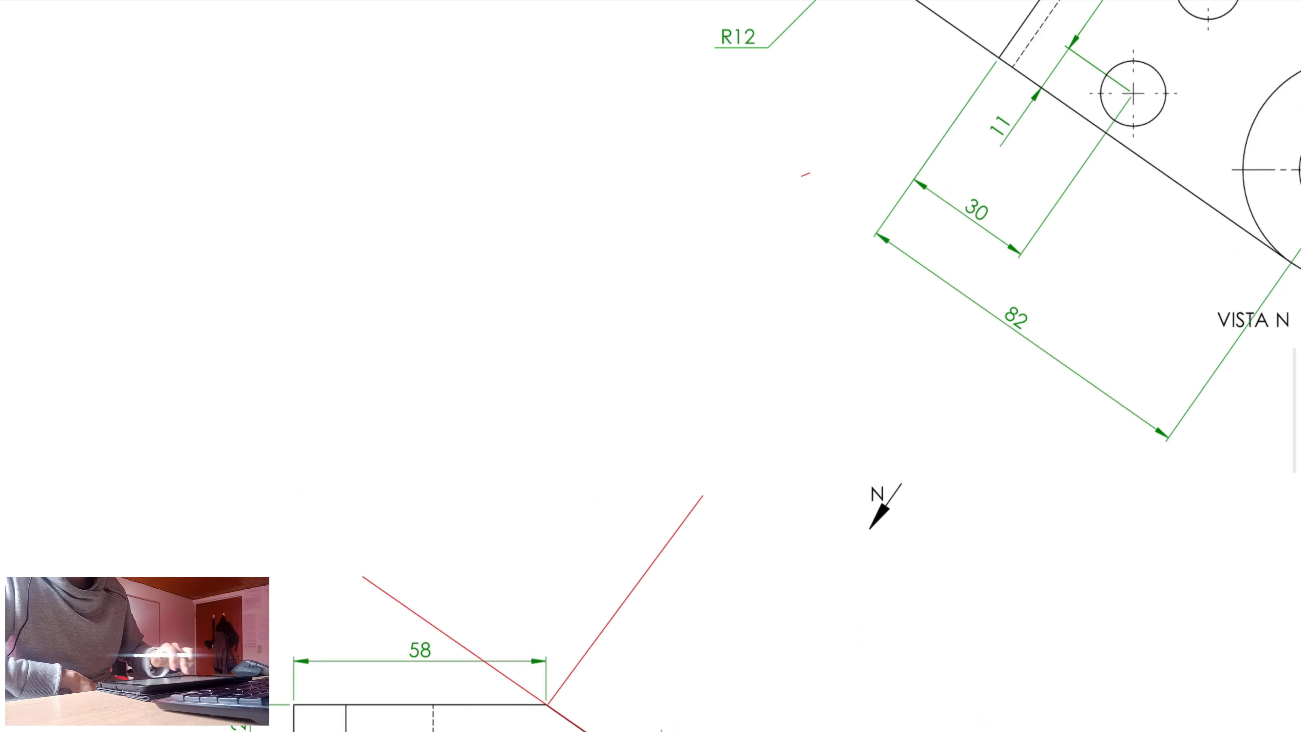
pyautogui.keyDown('ctrl'); pyautogui.scroll(-3, 650, 366); pyautogui.keyUp('ctrl')
pyautogui.moveTo(849, 105)
pyautogui.mouseDown()
pyautogui.moveTo(878, 80)
pyautogui.moveTo(870, 106)
pyautogui.mouseUp()
pyautogui.moveTo(668, 134); pyautogui.dragTo(668, 152)
pyautogui.moveTo(615, 378)
pyautogui.mouseDown()
pyautogui.moveTo(611, 425)
pyautogui.moveTo(606, 380)
pyautogui.mouseUp()
pyautogui.moveTo(591, 382); pyautogui.dragTo(643, 419)
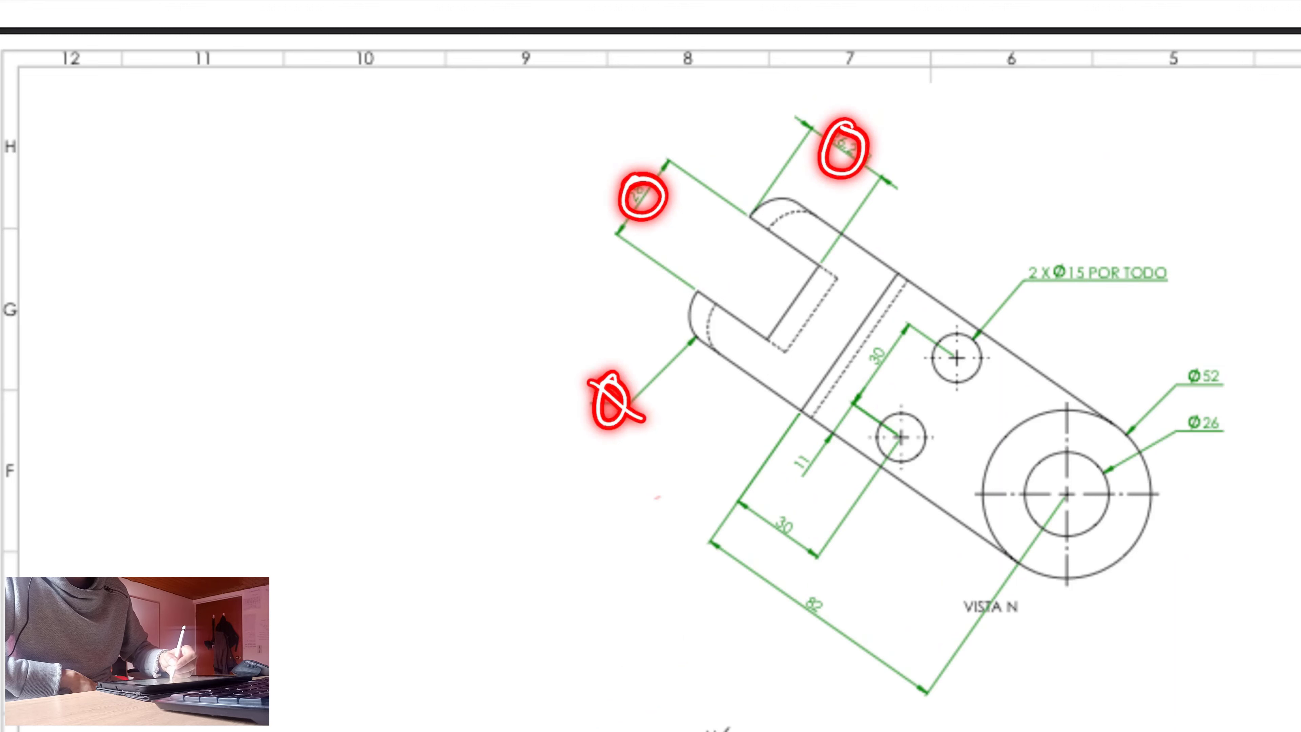
pyautogui.moveTo(643, 360); pyautogui.dragTo(588, 453)
pyautogui.moveTo(612, 177); pyautogui.dragTo(664, 213)
pyautogui.moveTo(657, 169); pyautogui.dragTo(604, 246)
pyautogui.moveTo(821, 128); pyautogui.dragTo(875, 172)
pyautogui.moveTo(885, 115); pyautogui.dragTo(806, 199)
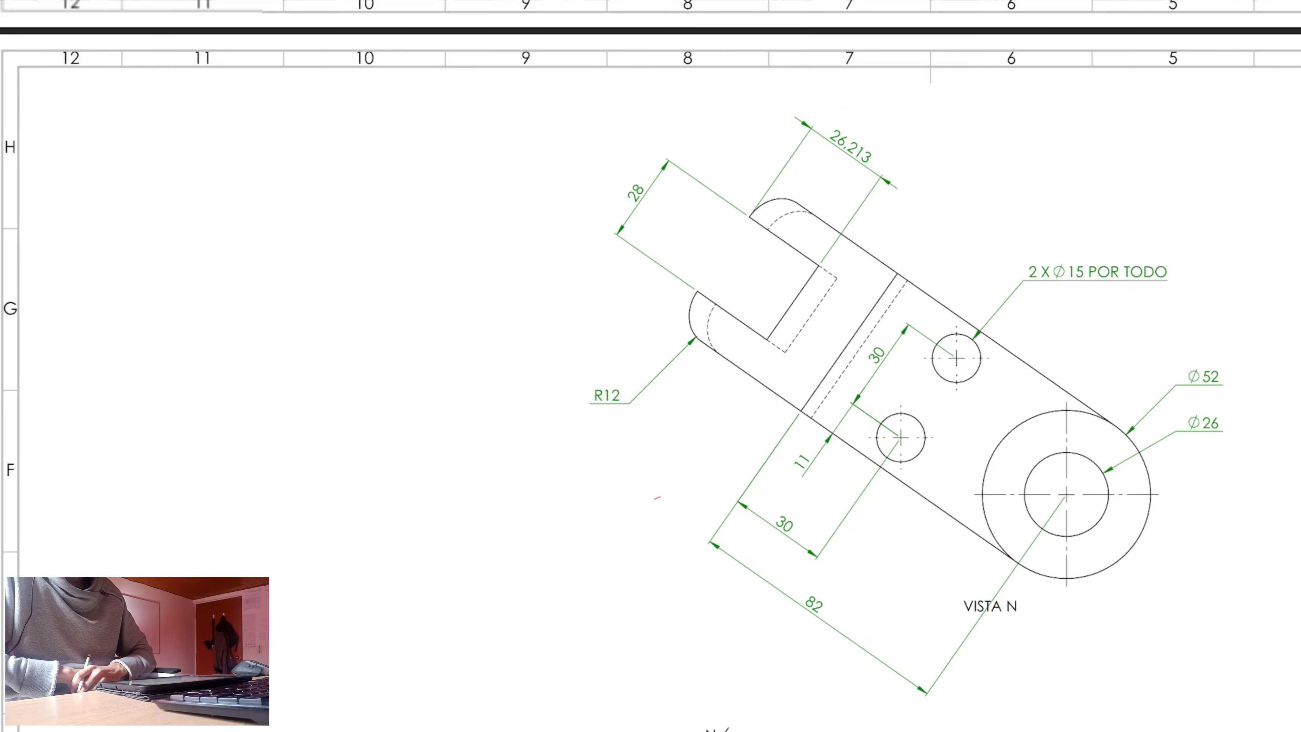
# Annotate the side view with a 35° angle between the extended red line and the upper horizontal edge
pyautogui.scroll(-10, 651, 366)
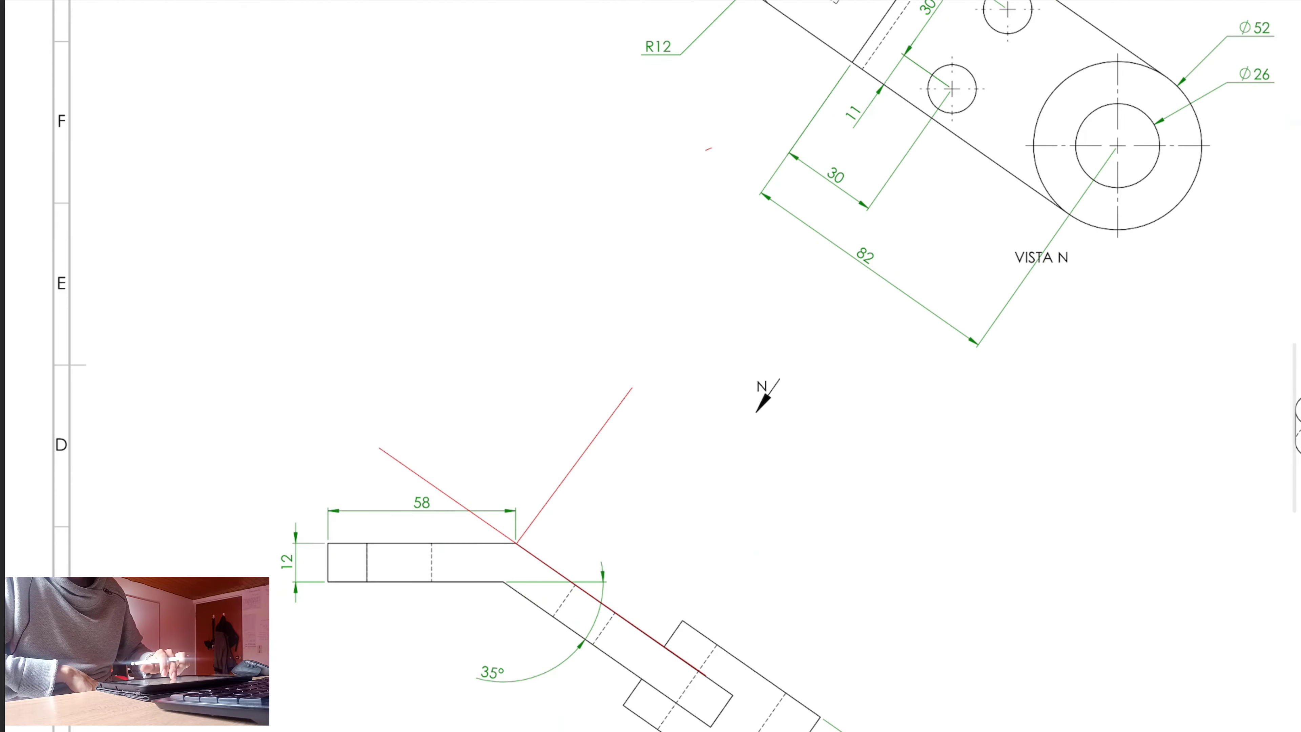
pyautogui.scroll(5, 650, 366)
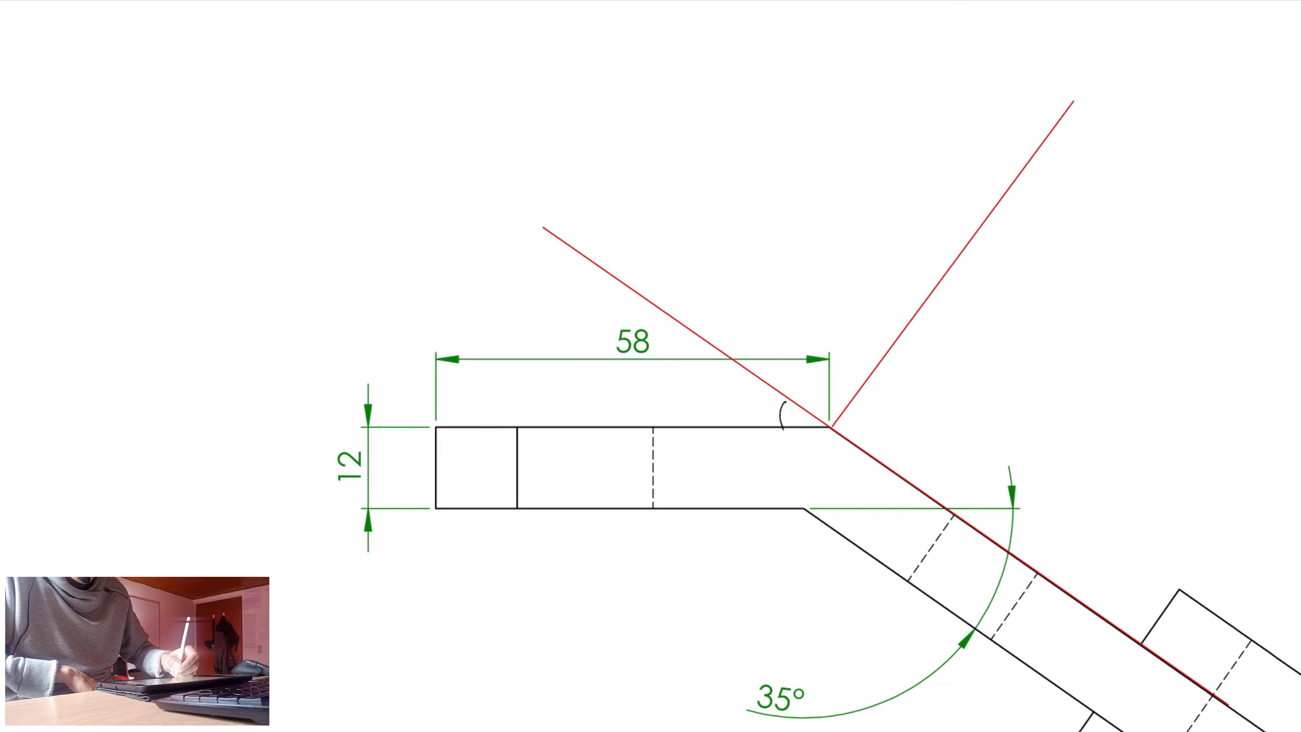
pyautogui.moveTo(764, 401); pyautogui.dragTo(763, 403)
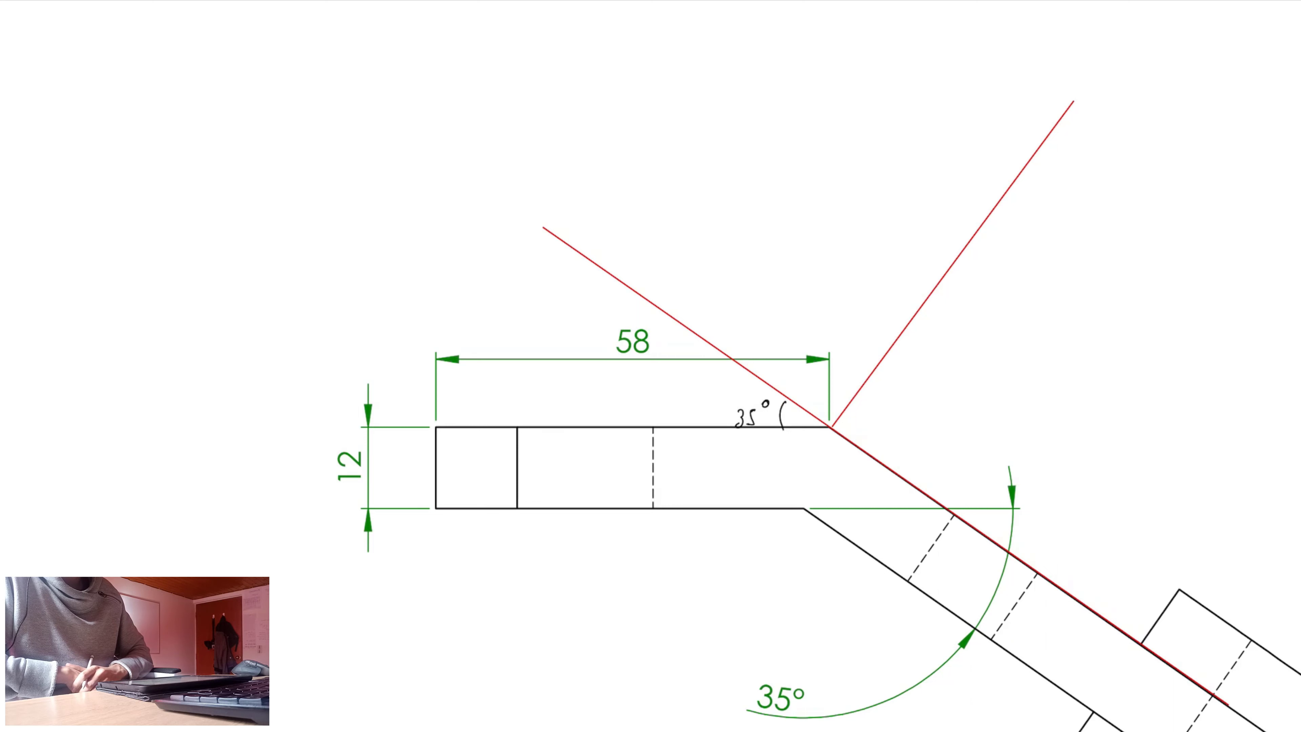
# Draw a straight, roughly horizontal line from the upper bend corner and mark the 35° angle between it and the sloping edge
pyautogui.moveTo(838, 426); pyautogui.dragTo(984, 404)
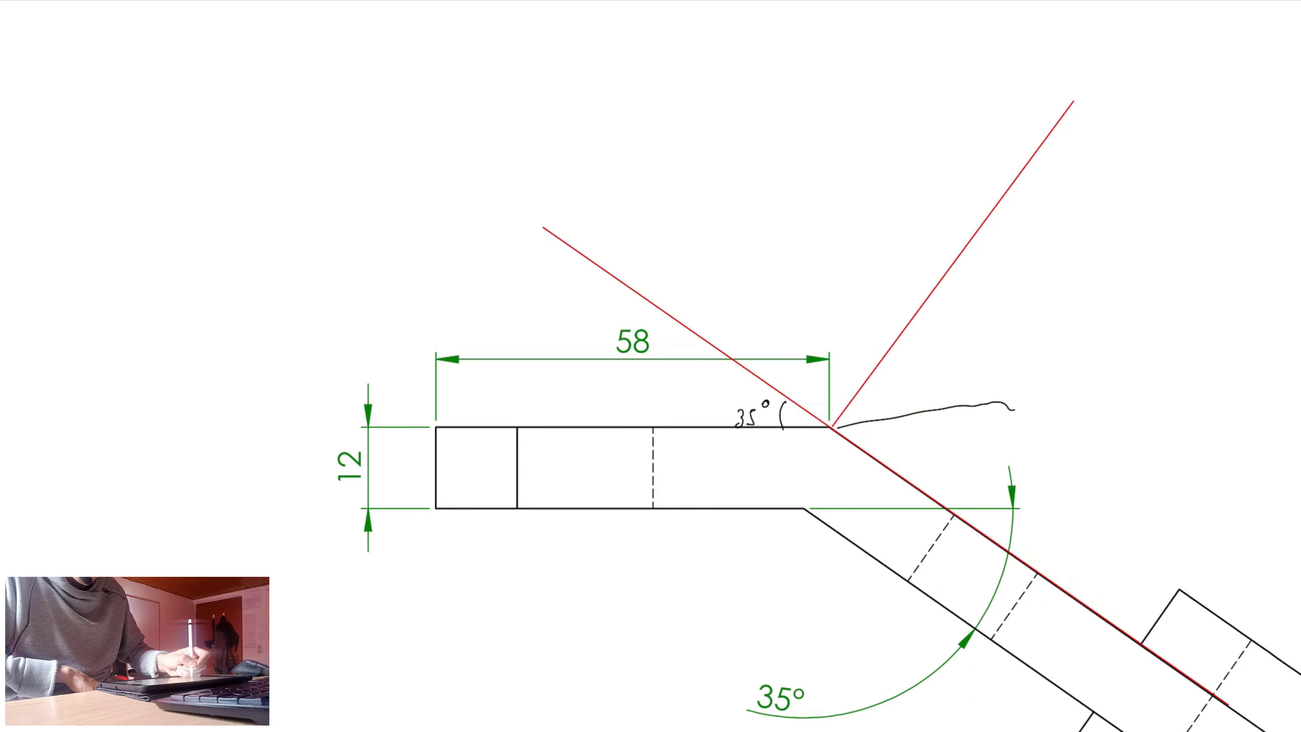
pyautogui.hotkey('ctrl', 'z')
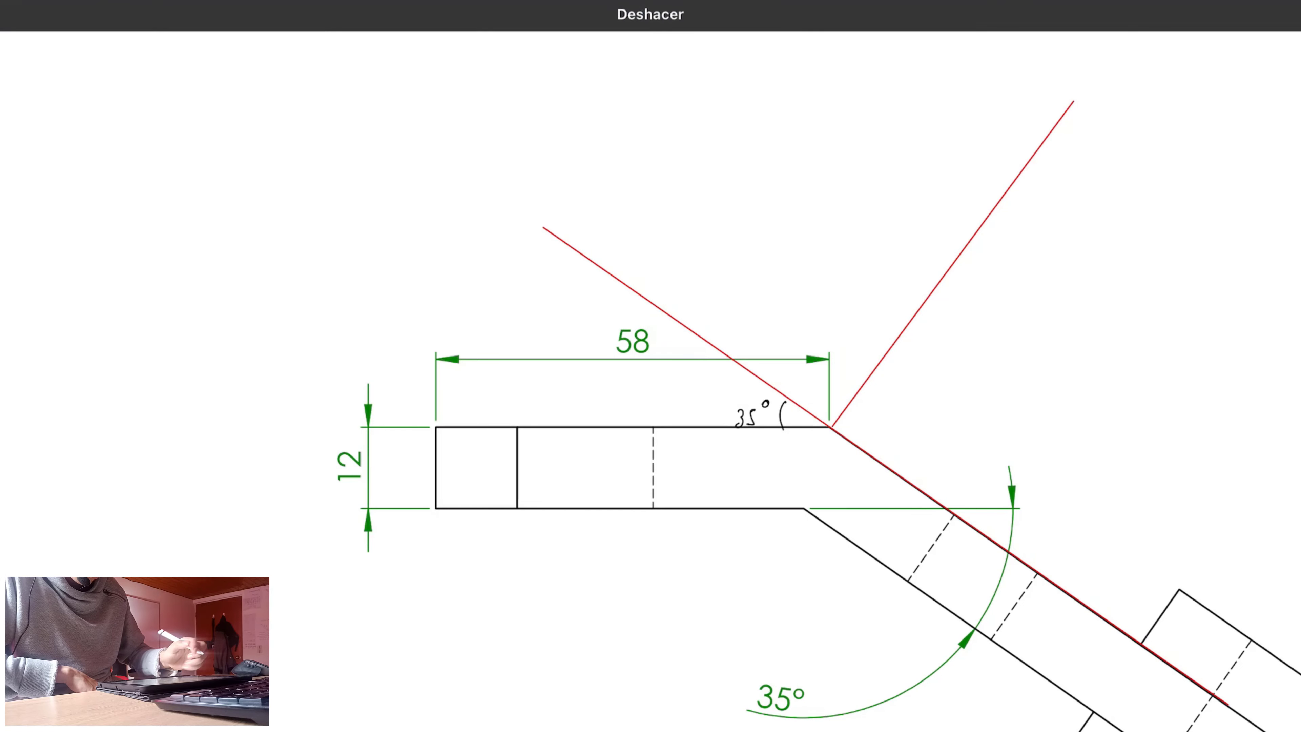
pyautogui.moveTo(833, 426); pyautogui.dragTo(1110, 405)
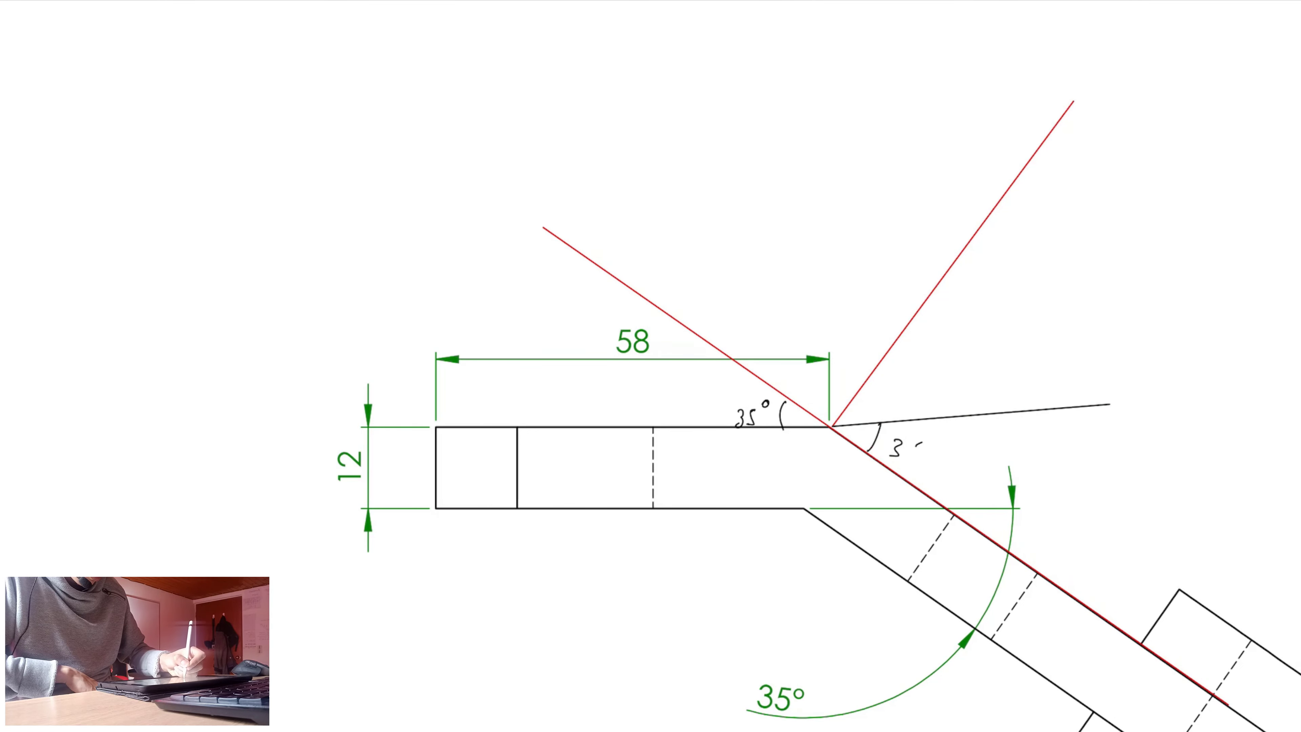
pyautogui.moveTo(888, 436)
pyautogui.mouseDown()
pyautogui.moveTo(923, 426)
pyautogui.moveTo(904, 439)
pyautogui.mouseUp()
pyautogui.moveTo(799, 669); pyautogui.dragTo(792, 674)
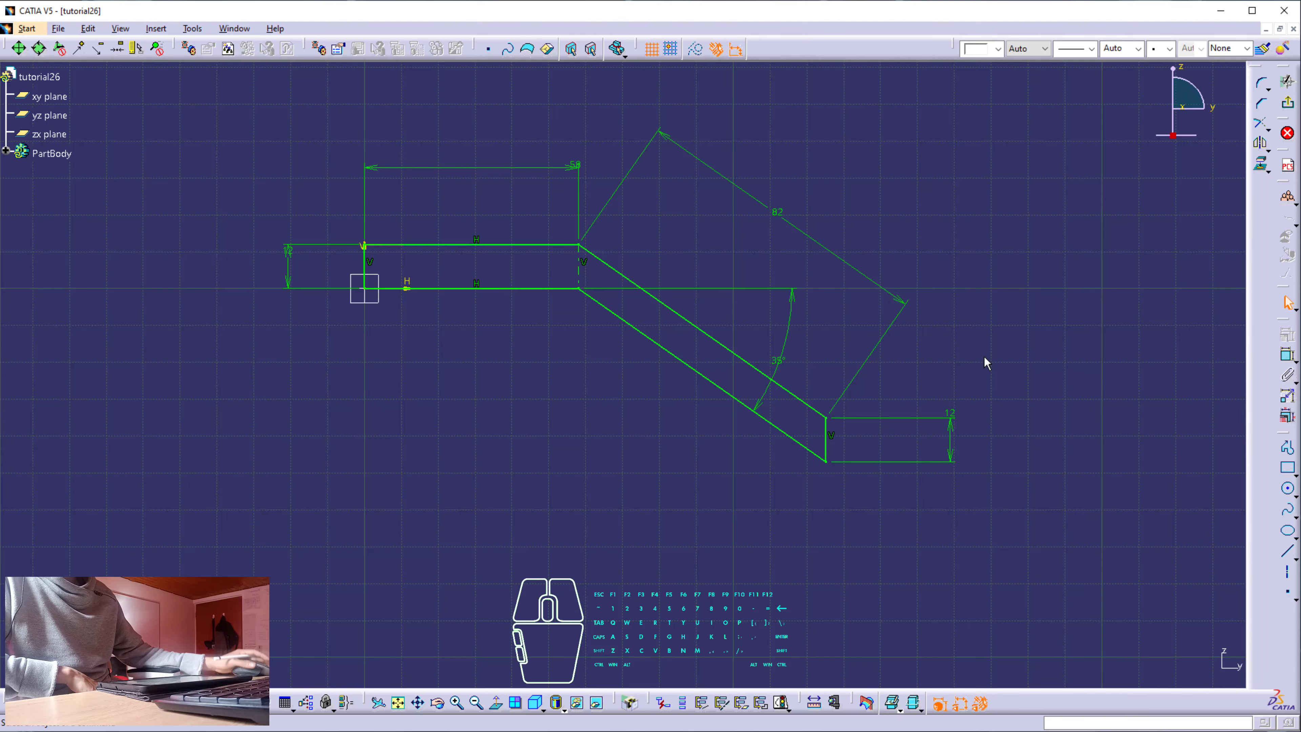
# Switch to CATIA and draw a construction line about 62 mm long from the upper bend corner, perpendicular to the arm's upper edge
pyautogui.moveTo(679, 351); pyautogui.dragTo(595, 305, button='middle')
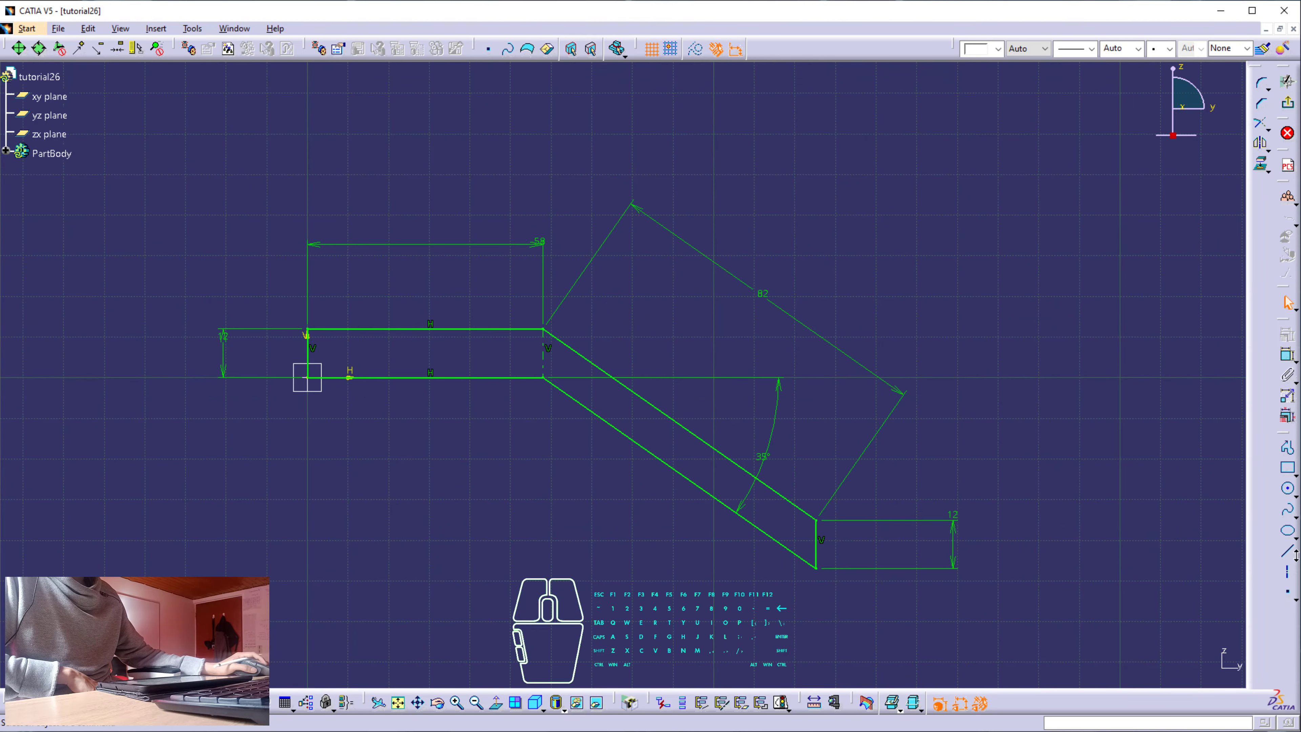
pyautogui.click(544, 328)
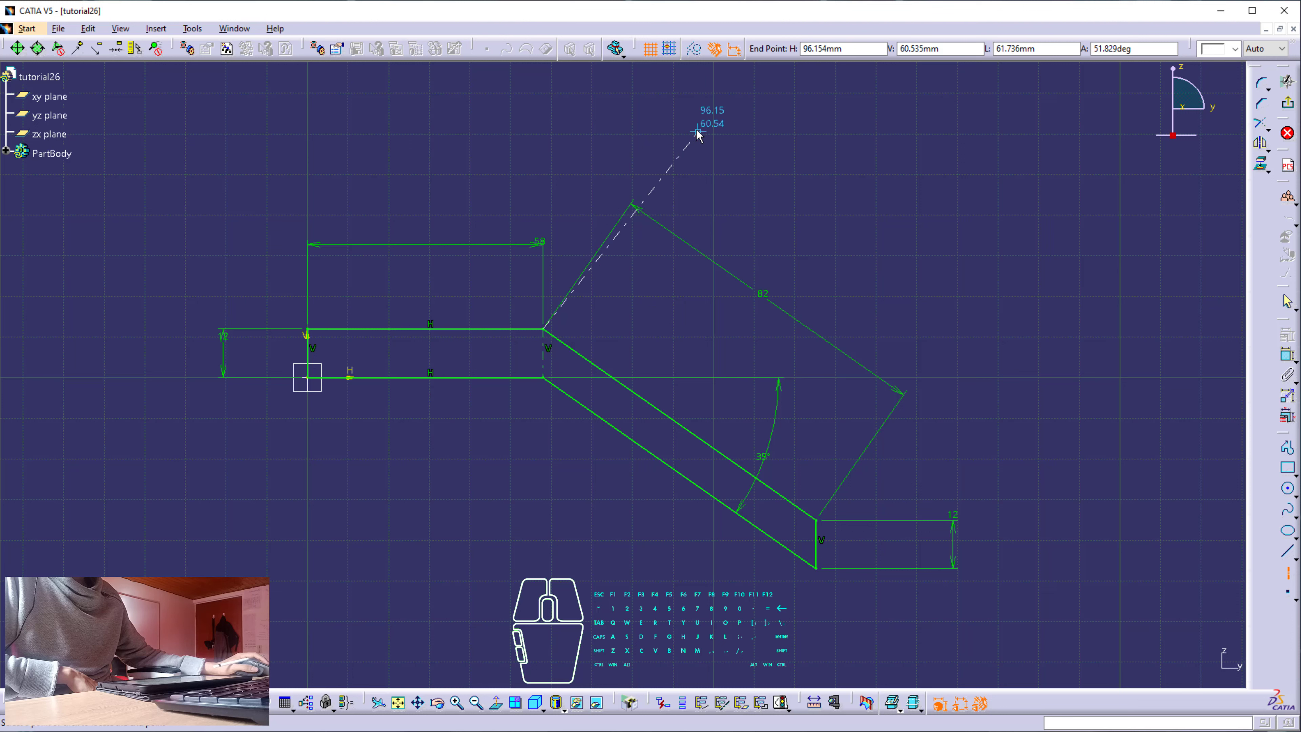
pyautogui.click(681, 126)
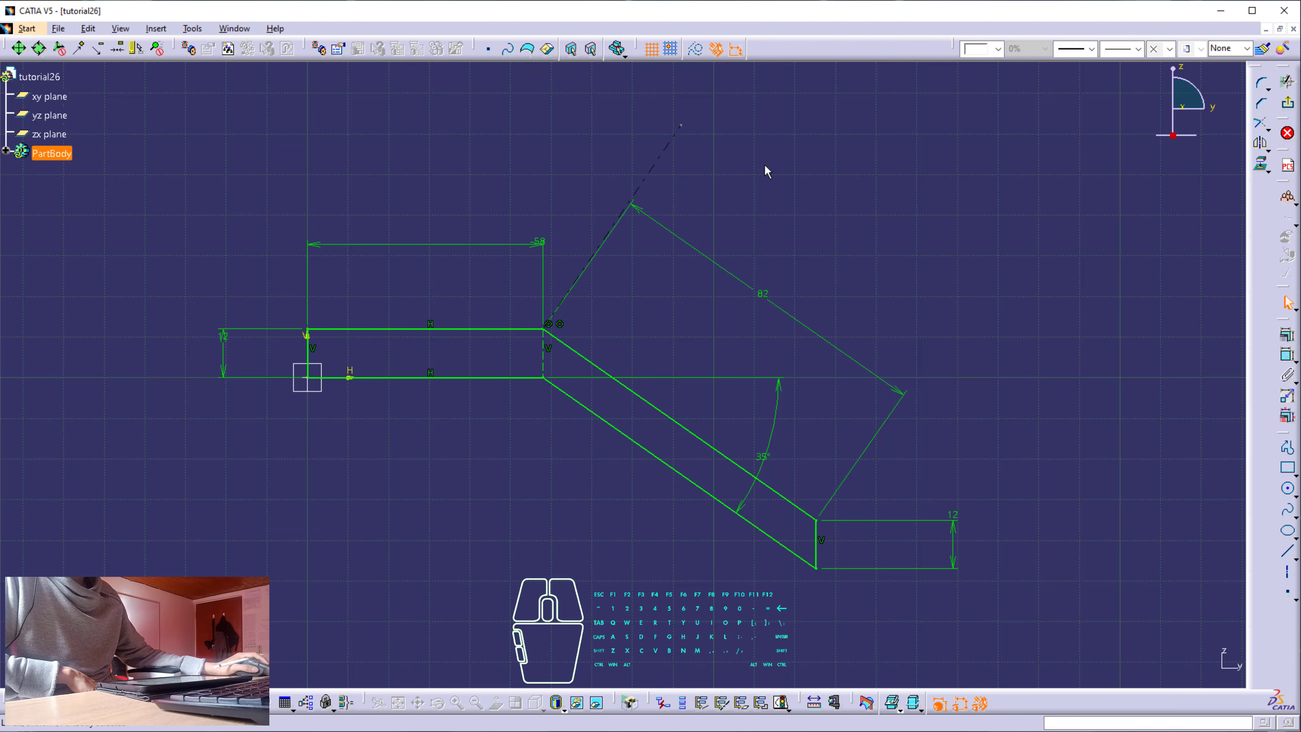
pyautogui.click(788, 231)
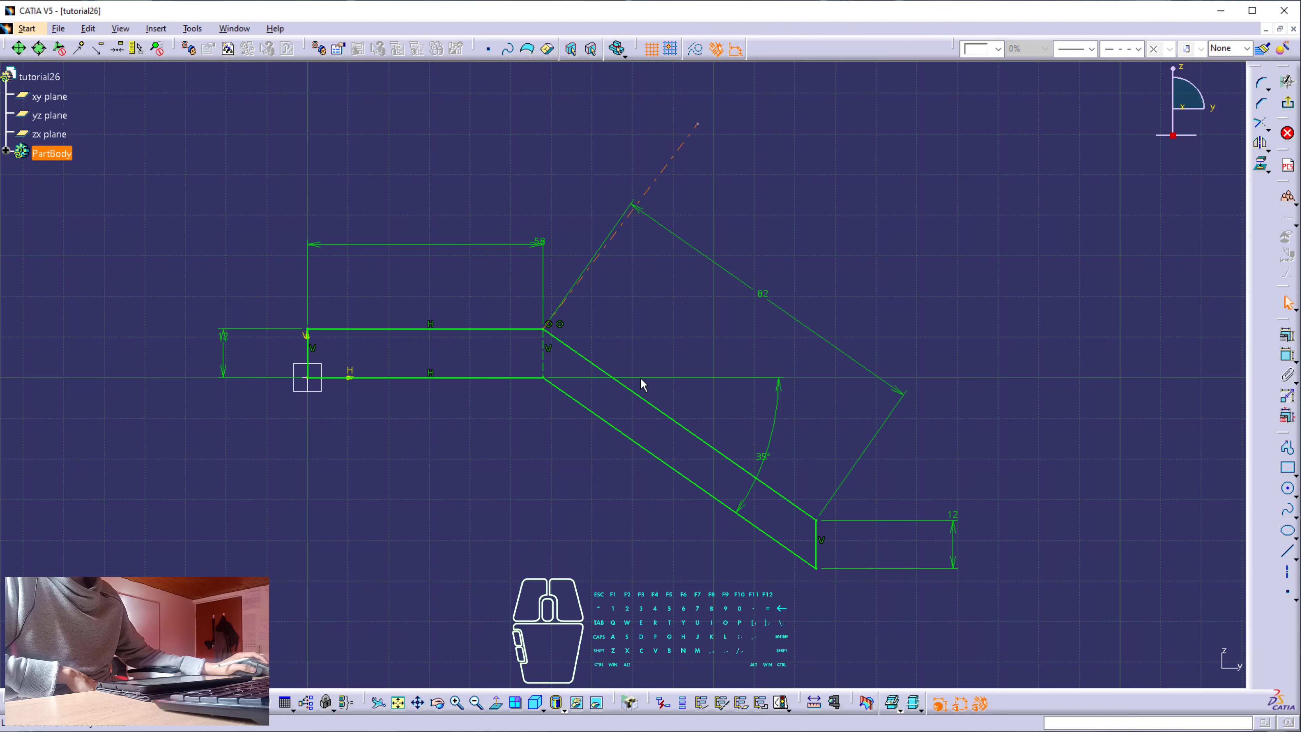
pyautogui.click(590, 361)
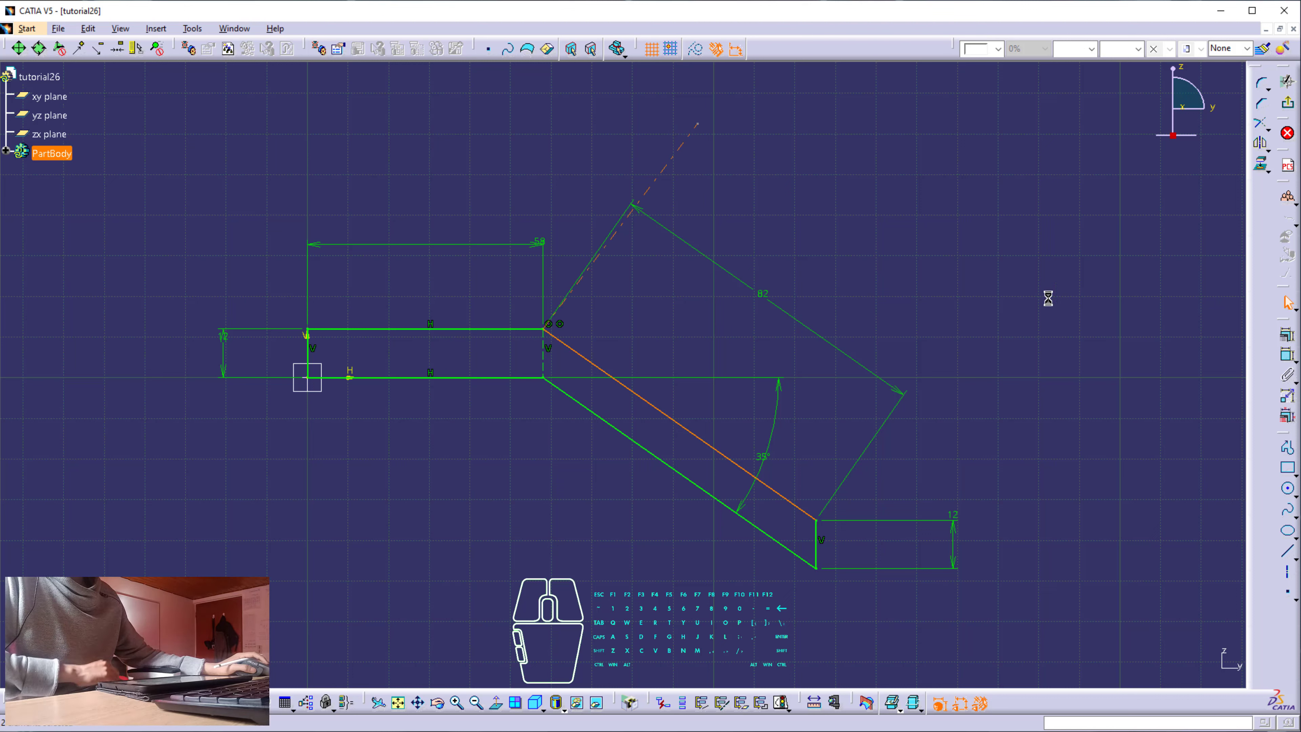
pyautogui.click(1271, 349)
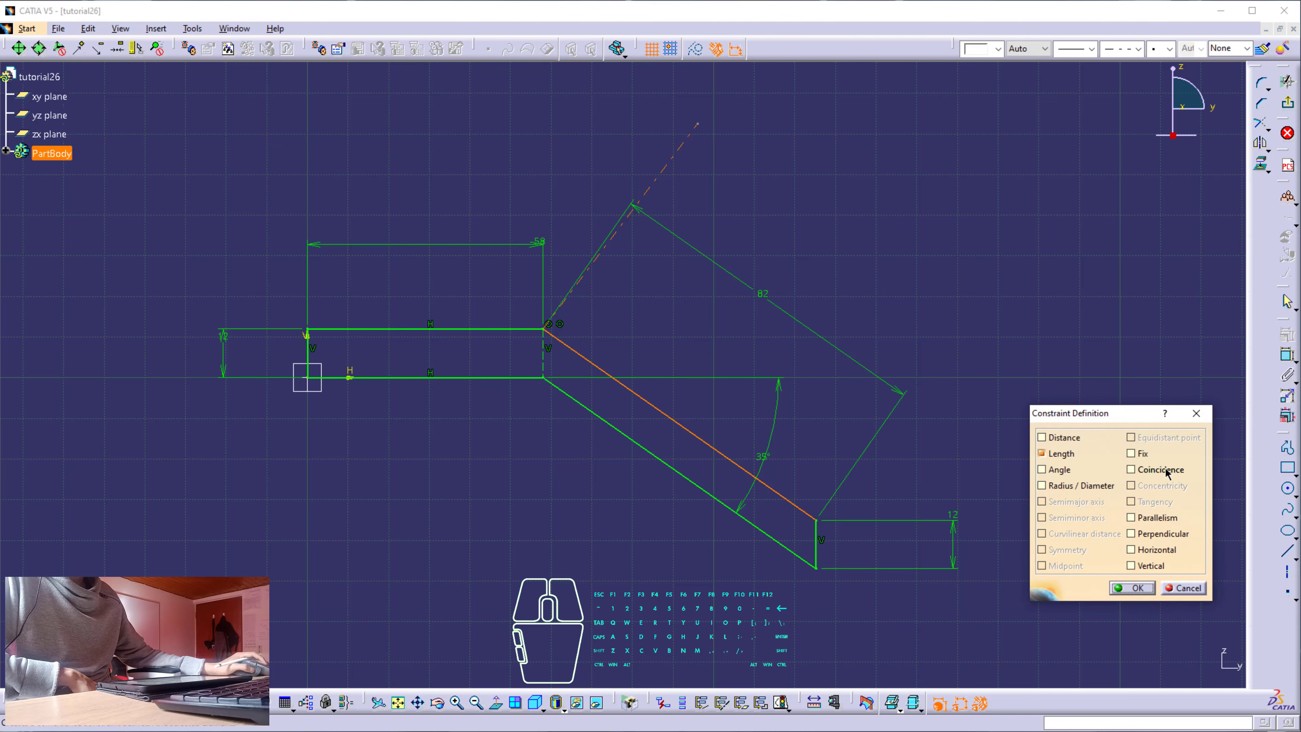
pyautogui.click(1134, 589)
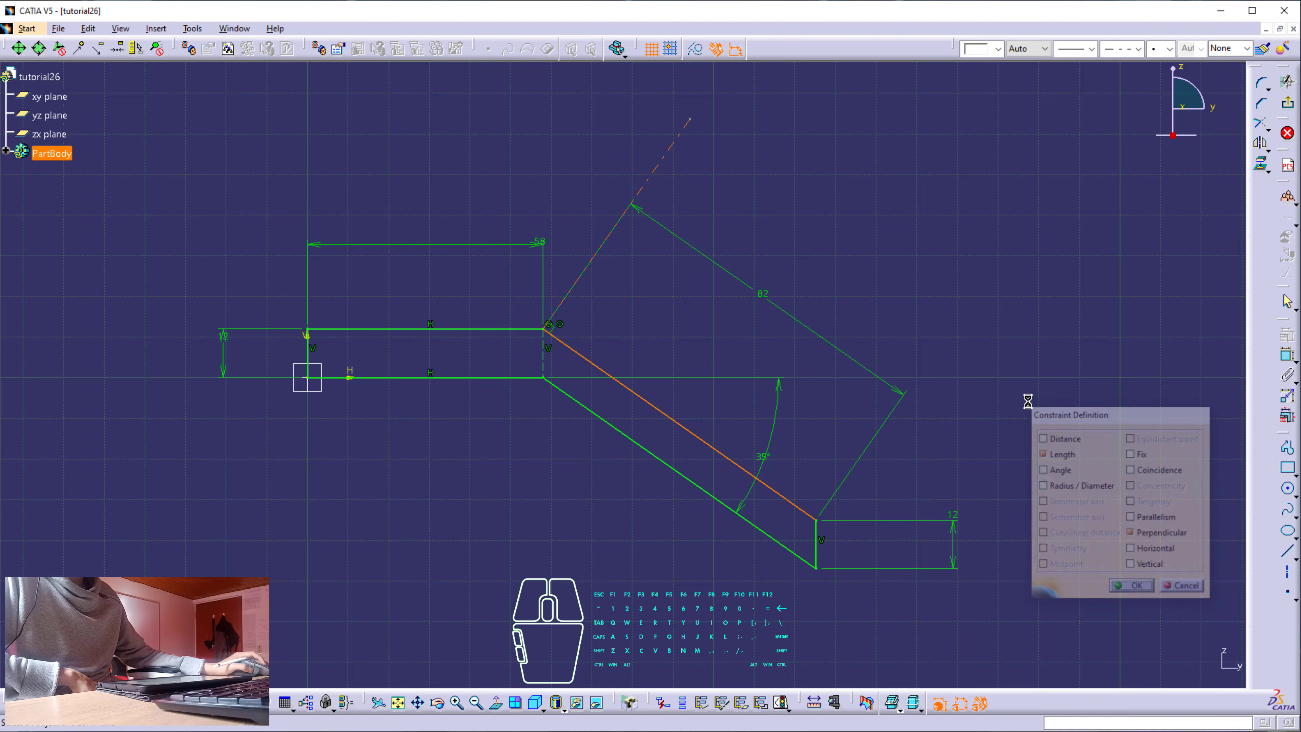
# Draw a construction line about 65 mm long at 145° from the upper bend corner, extending the arm's sloping upper edge
pyautogui.click(1285, 556)
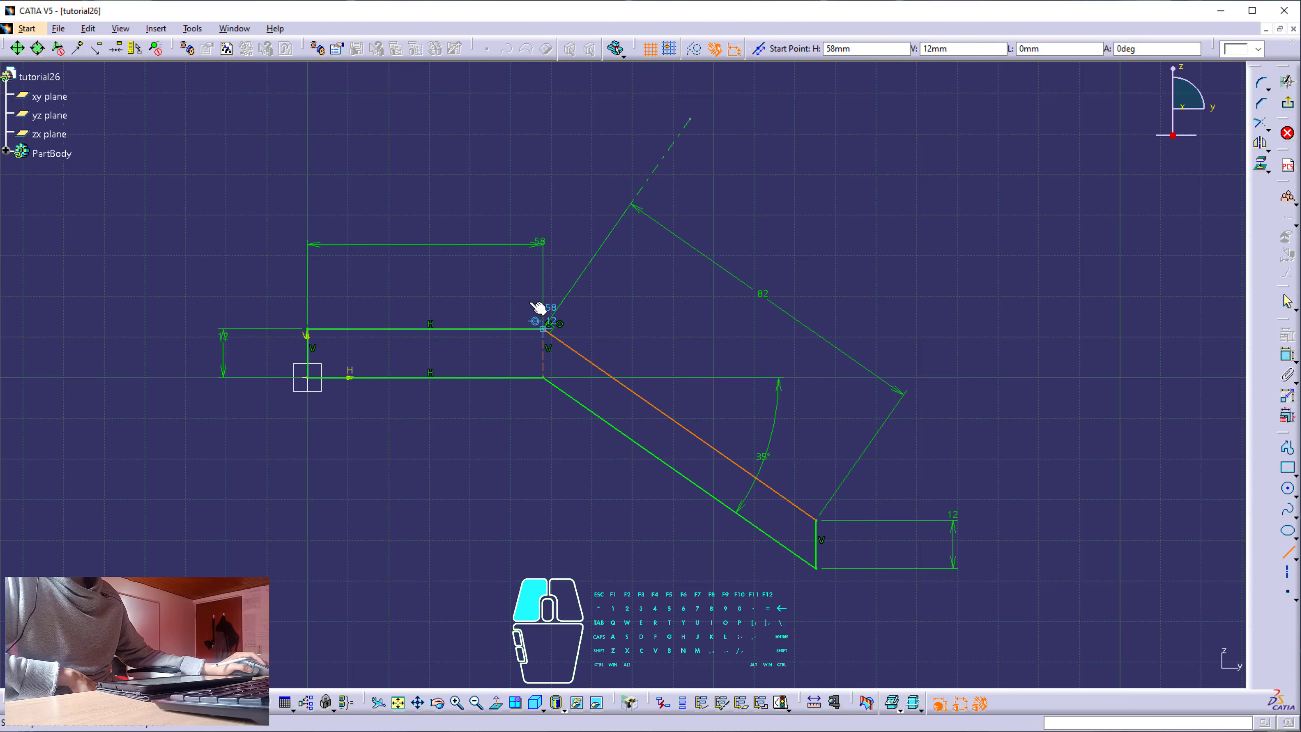
pyautogui.click(542, 327)
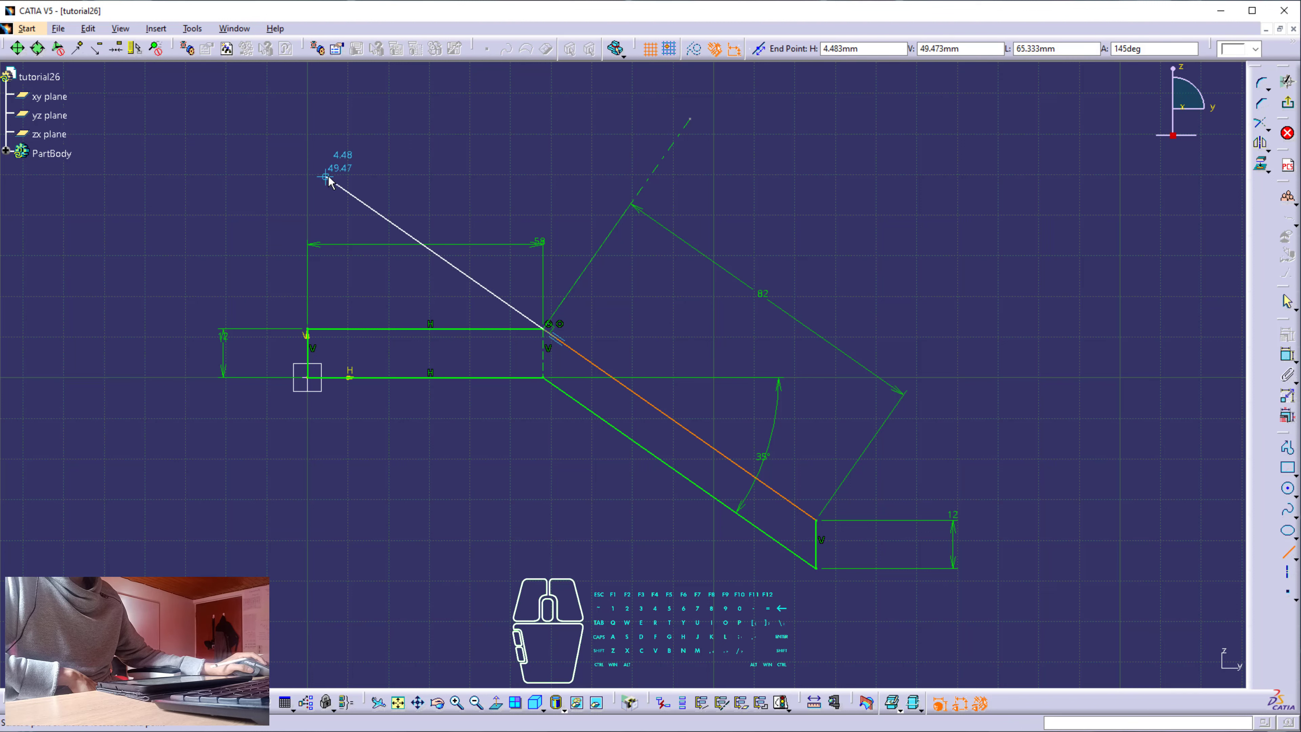
pyautogui.click(326, 177)
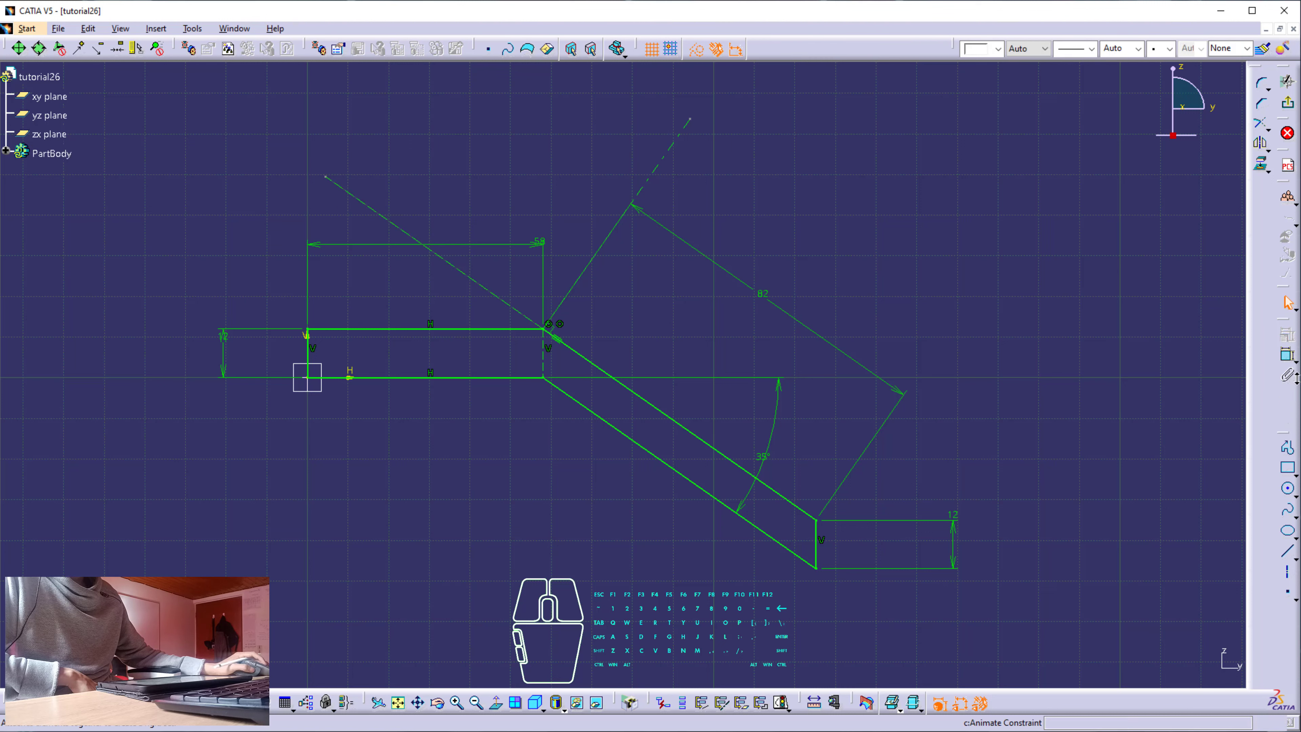
pyautogui.click(507, 307)
pyautogui.click(496, 331)
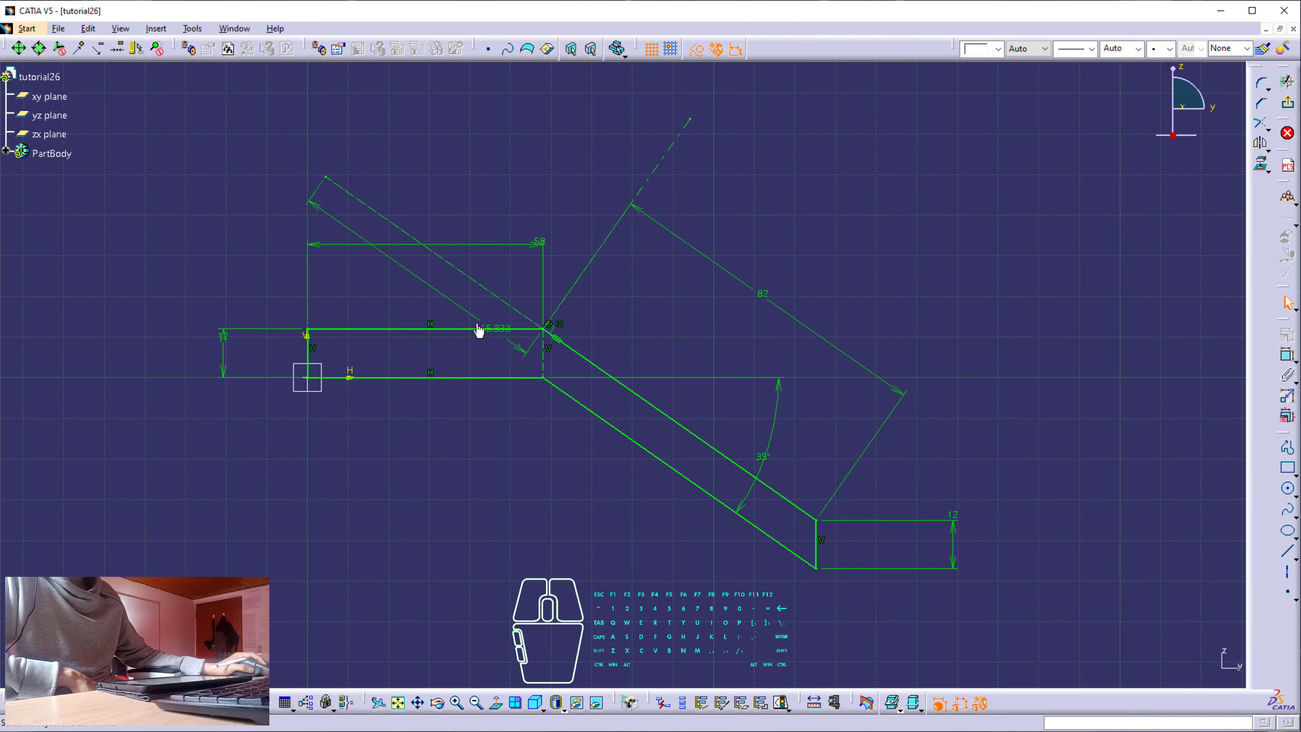
pyautogui.hotkey('ctrl', 'z')
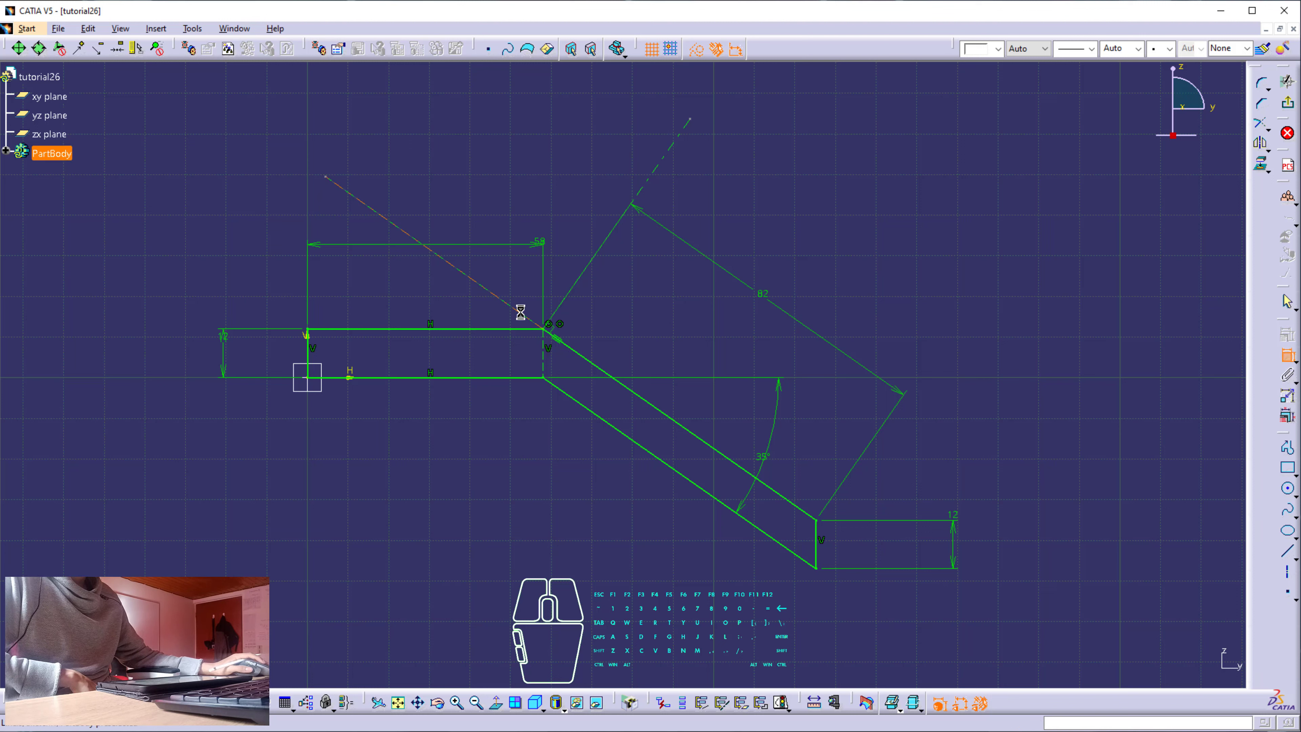
# Add a reference angle dimension between the extended construction line and the profile's upper horizontal edge, placed near the bend
pyautogui.click(521, 331)
pyautogui.rightClick(481, 309)
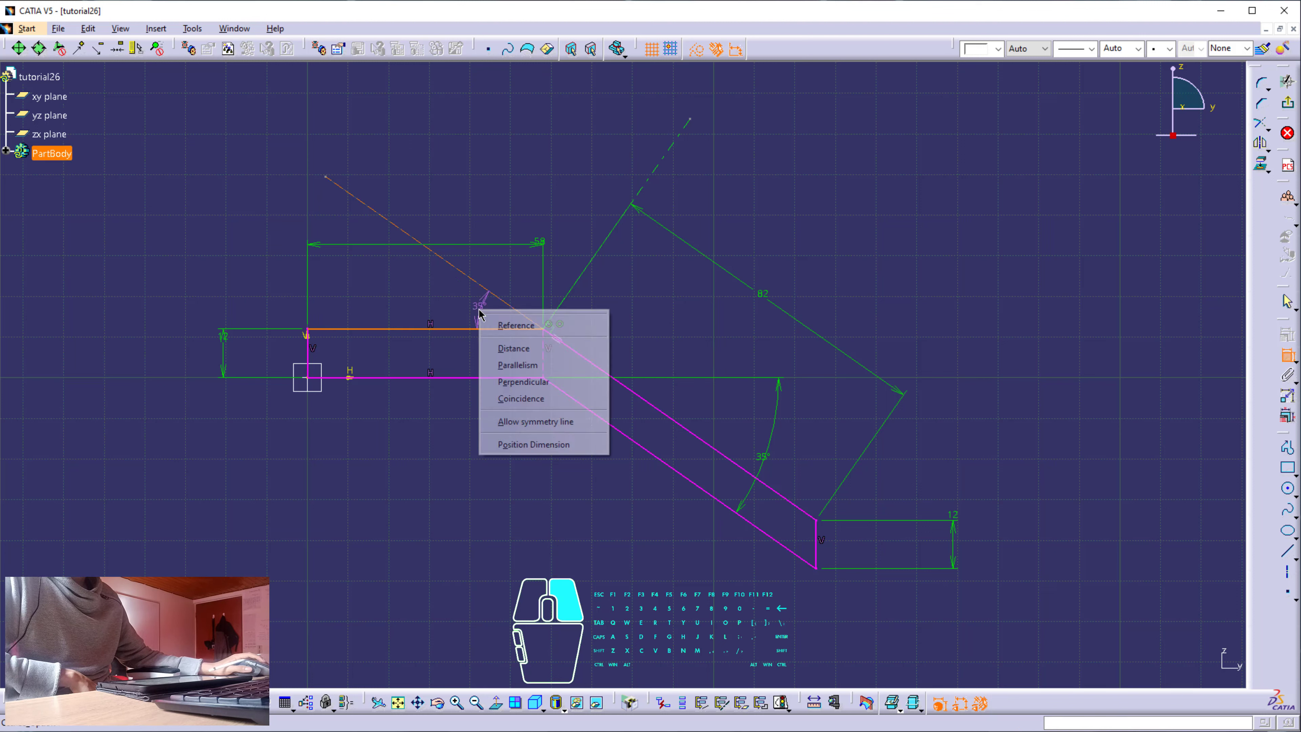
pyautogui.click(510, 326)
pyautogui.click(463, 309)
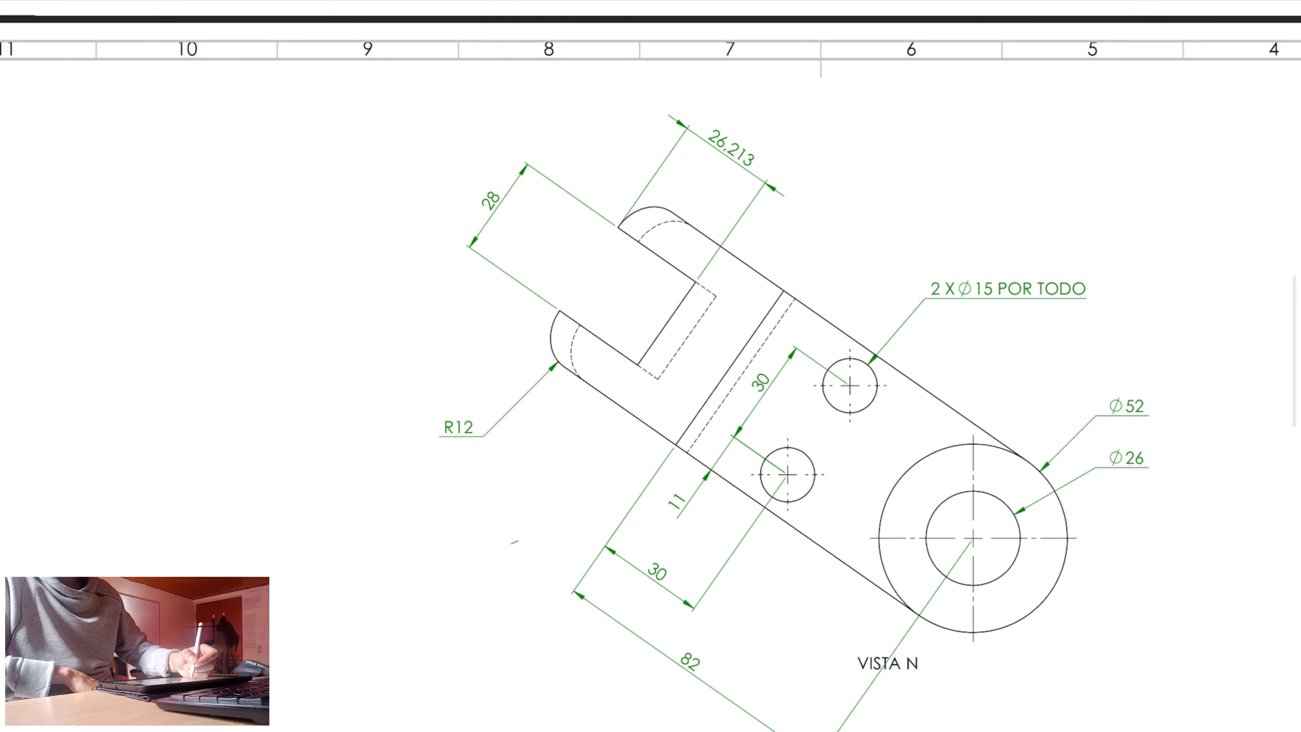
# Switch to the reference drawing and examine how the fork dimensions 26,213, 28 and R12 relate to the side view
pyautogui.moveTo(735, 125); pyautogui.dragTo(749, 118)
pyautogui.moveTo(466, 204); pyautogui.dragTo(490, 185)
pyautogui.moveTo(468, 405); pyautogui.dragTo(461, 397)
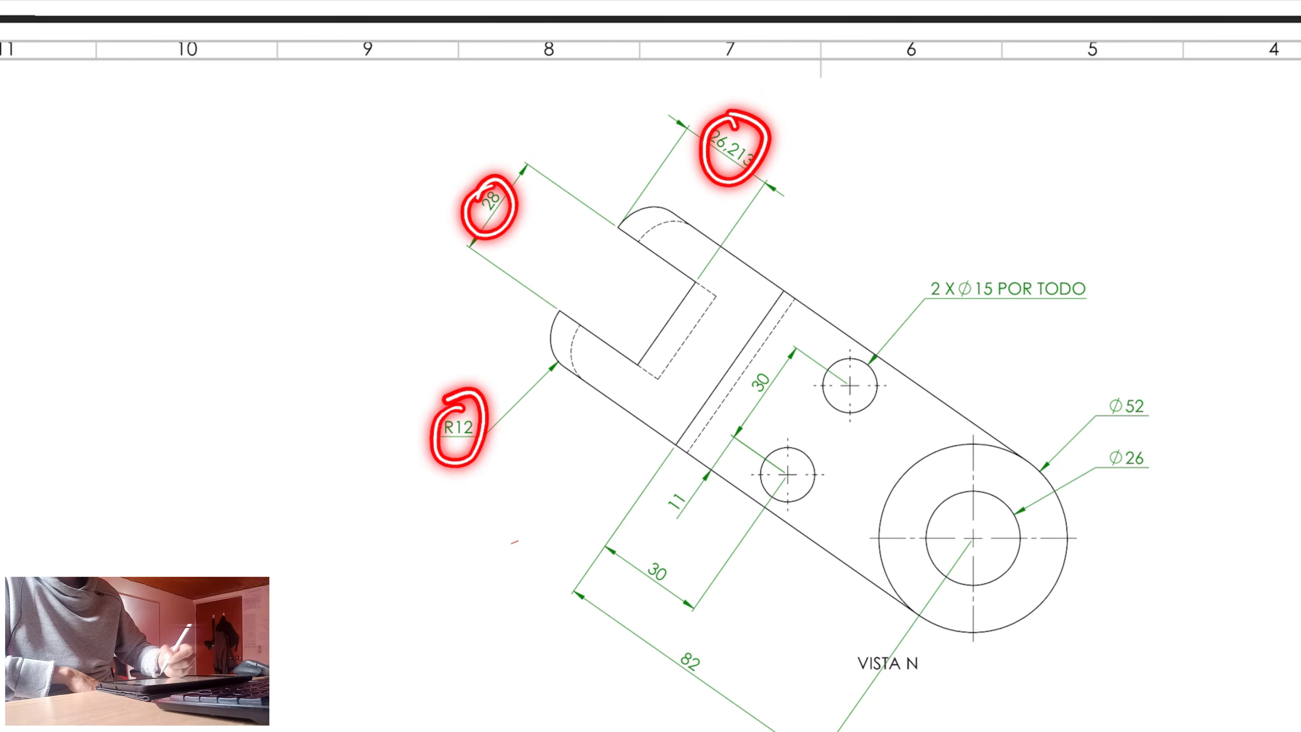
pyautogui.moveTo(517, 487); pyautogui.dragTo(783, 257)
pyautogui.scroll(-3, 651, 366)
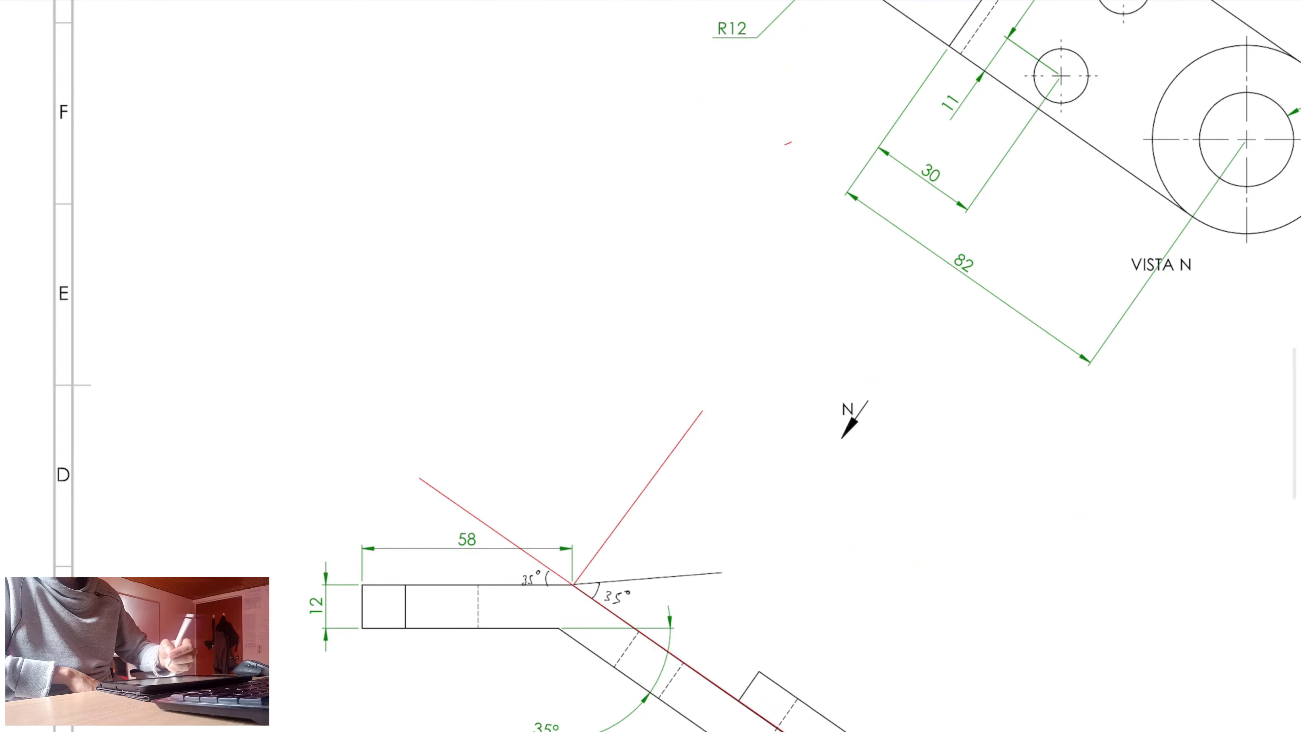
pyautogui.moveTo(443, 250)
pyautogui.mouseDown()
pyautogui.moveTo(459, 559)
pyautogui.moveTo(443, 250)
pyautogui.mouseUp()
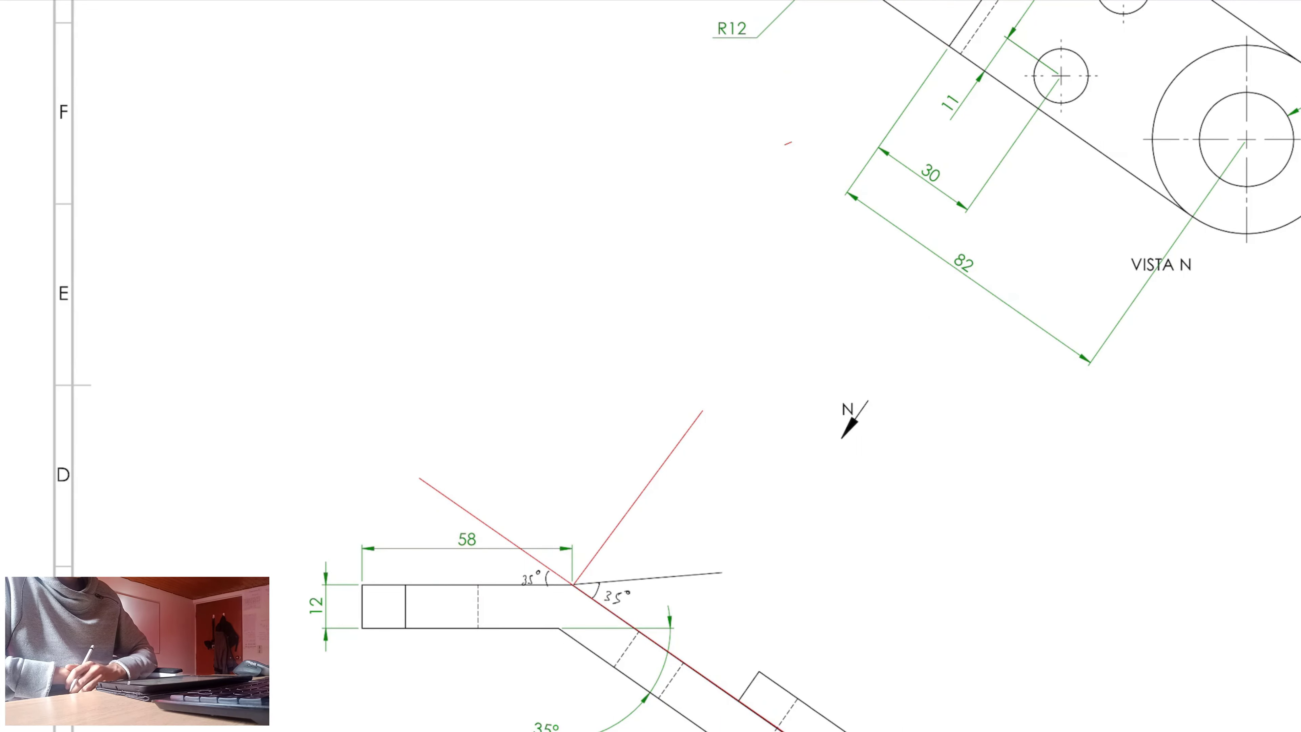
# Examine VISTA N as a whole, its fork dimensions 28 and 26,213, and the rounded prong corner that R12 refers to
pyautogui.hscroll(5, 758, 366)
pyautogui.scroll(4, 758, 366)
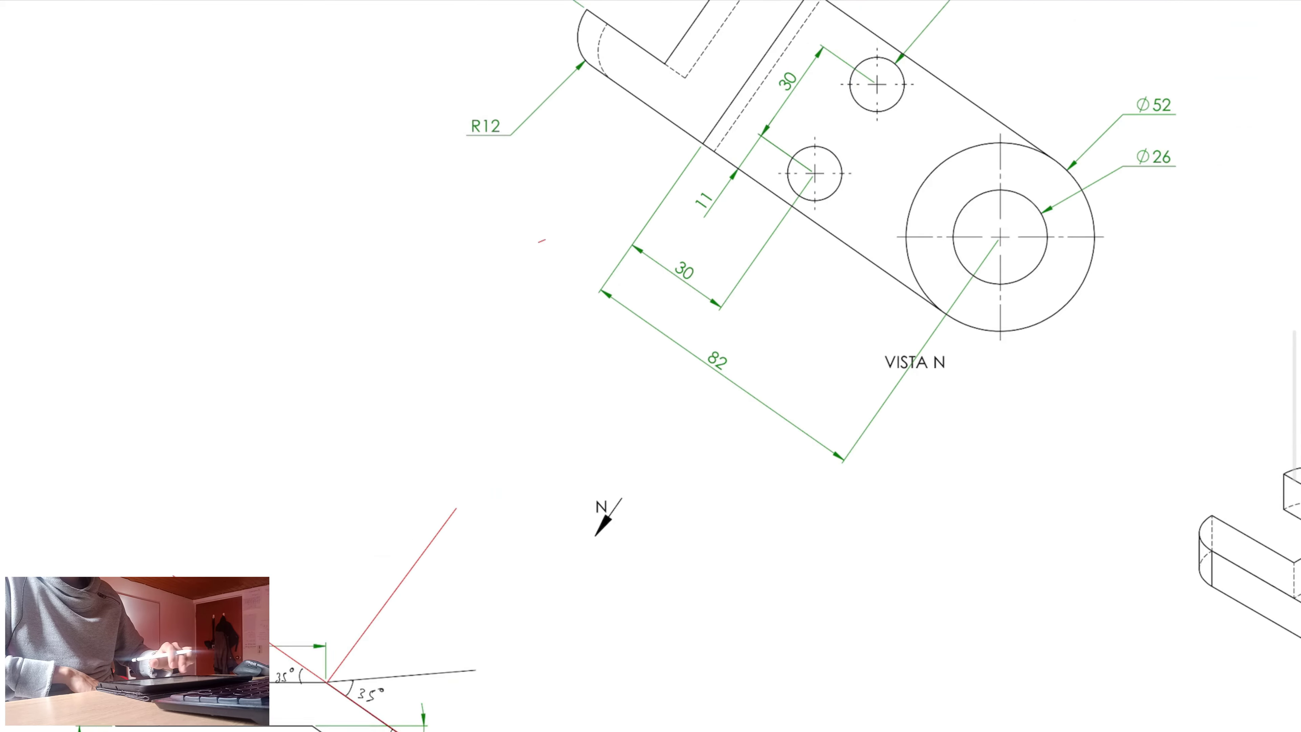
pyautogui.keyDown('ctrl'); pyautogui.scroll(-1, 759, 366); pyautogui.keyUp('ctrl')
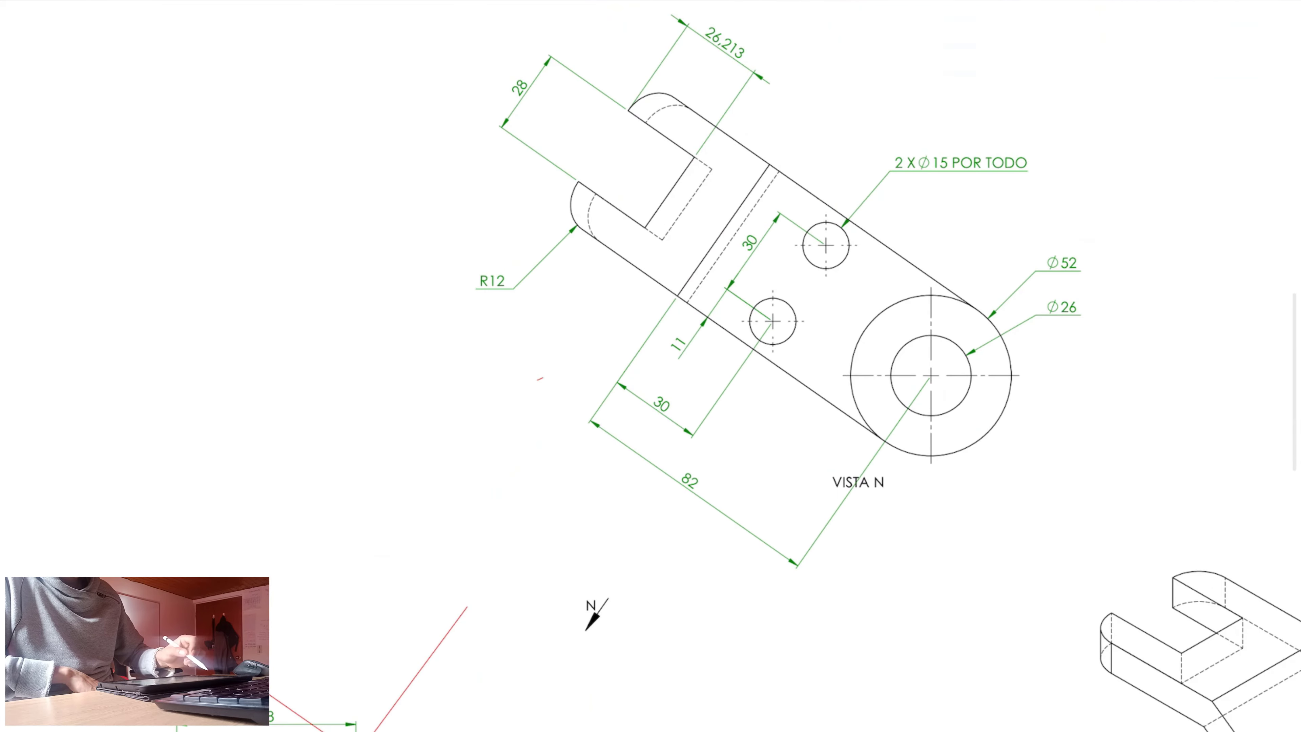
pyautogui.moveTo(979, 69)
pyautogui.mouseDown()
pyautogui.moveTo(901, 55)
pyautogui.moveTo(464, 262)
pyautogui.moveTo(1048, 529)
pyautogui.moveTo(976, 36)
pyautogui.mouseUp()
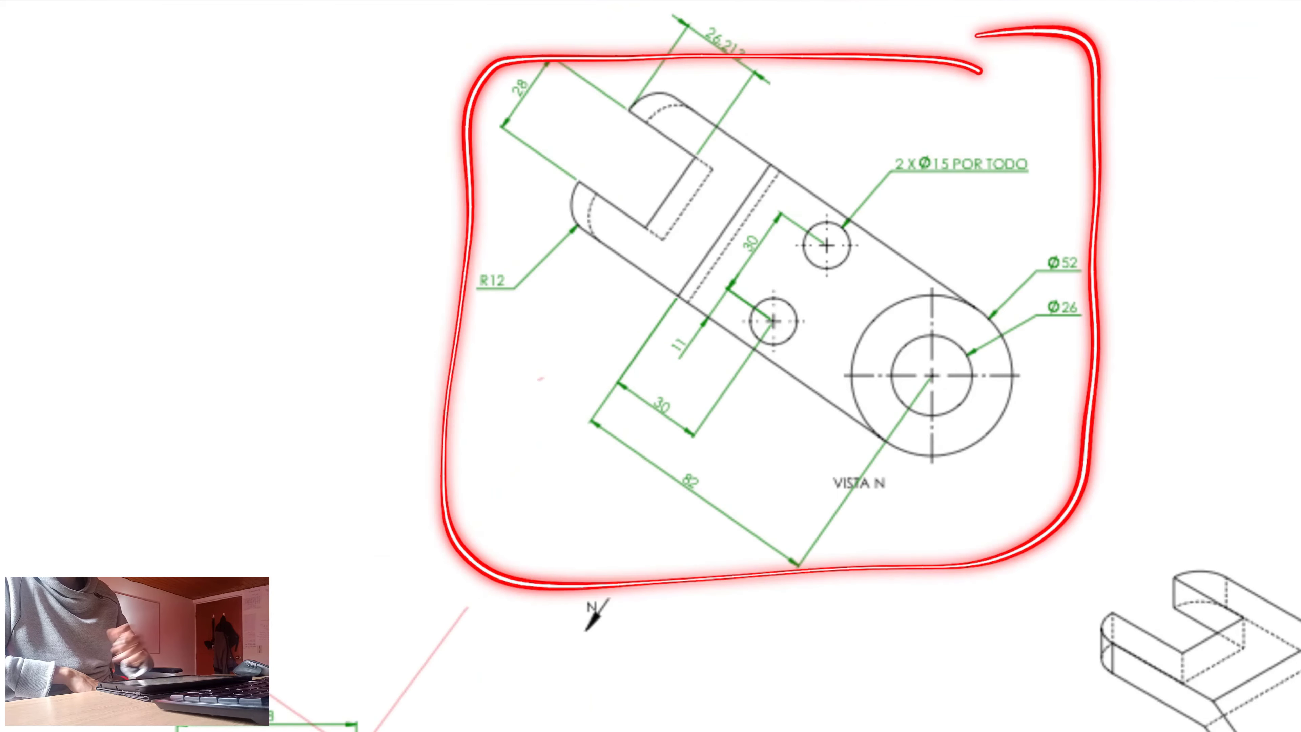
pyautogui.moveTo(724, 15); pyautogui.dragTo(734, 21)
pyautogui.moveTo(528, 69); pyautogui.dragTo(525, 68)
pyautogui.moveTo(470, 271); pyautogui.dragTo(528, 254)
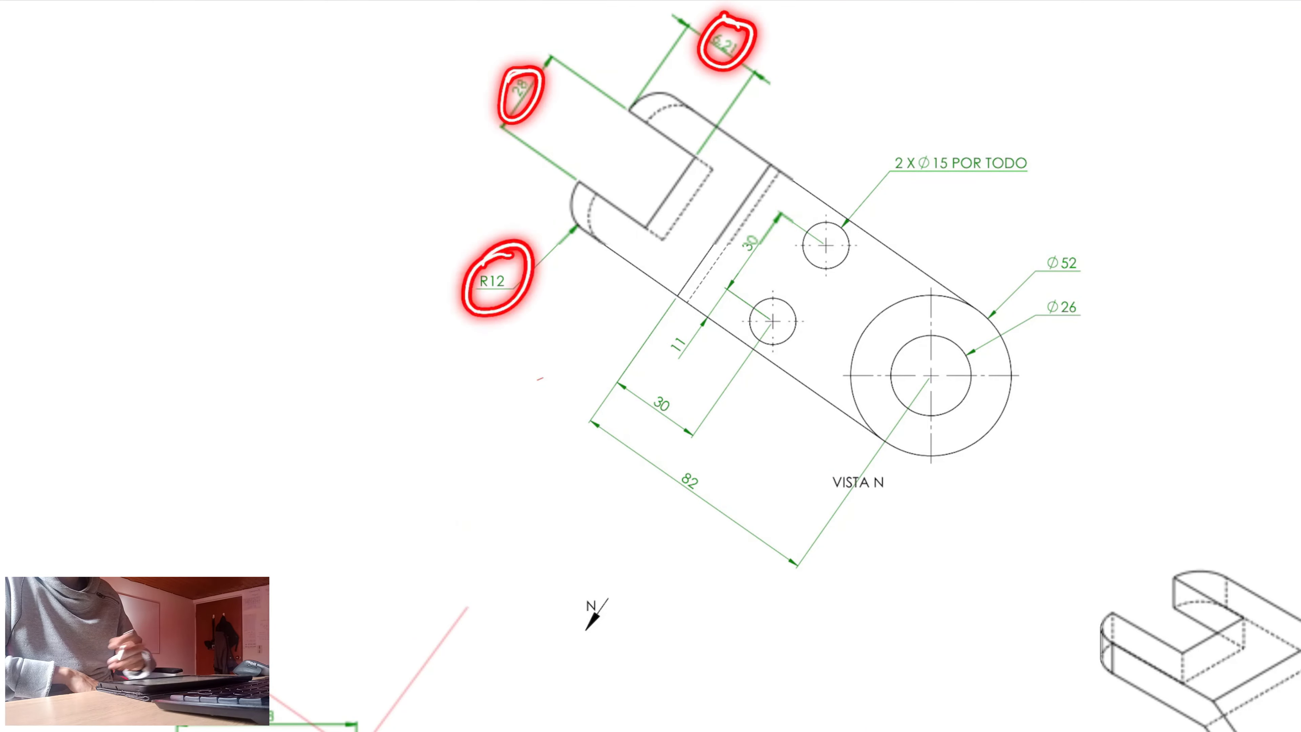
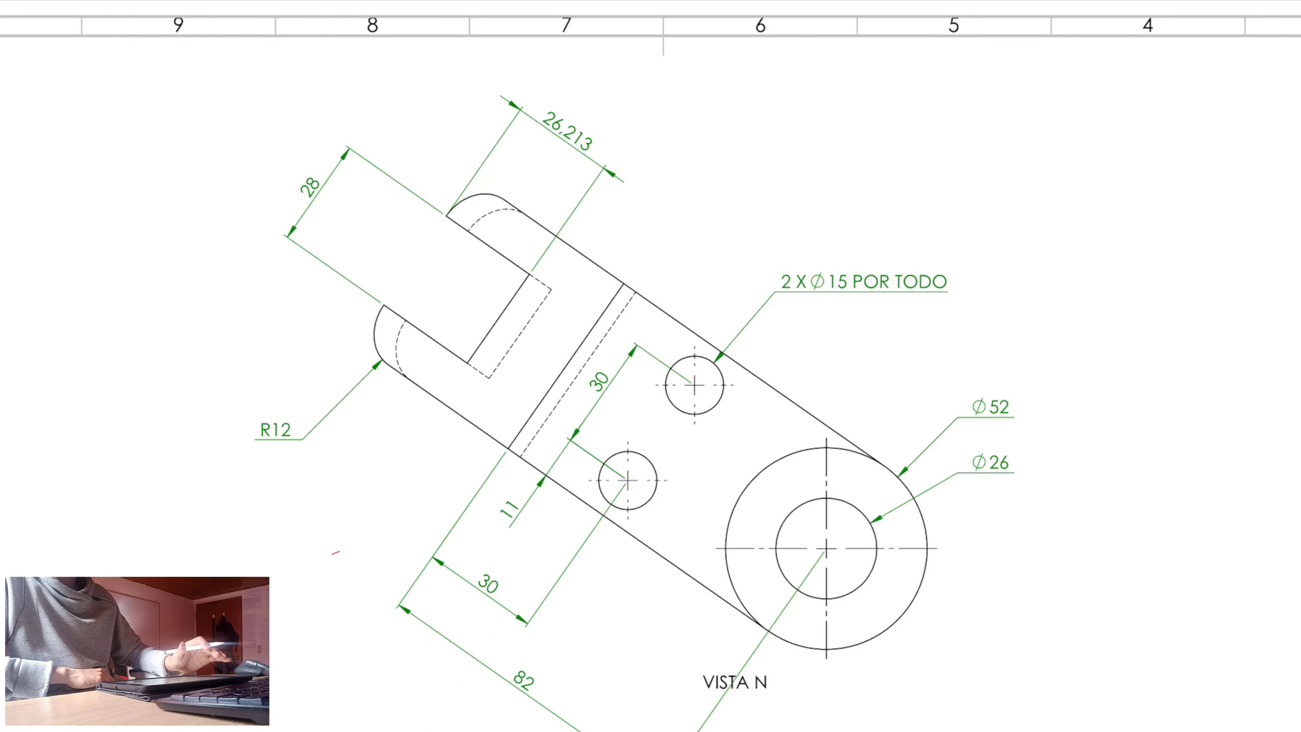
pyautogui.moveTo(295, 410)
pyautogui.mouseDown()
pyautogui.moveTo(256, 423)
pyautogui.moveTo(305, 441)
pyautogui.moveTo(266, 451)
pyautogui.moveTo(279, 428)
pyautogui.mouseUp()
pyautogui.moveTo(382, 305)
pyautogui.mouseDown()
pyautogui.moveTo(381, 366)
pyautogui.moveTo(407, 365)
pyautogui.mouseUp()
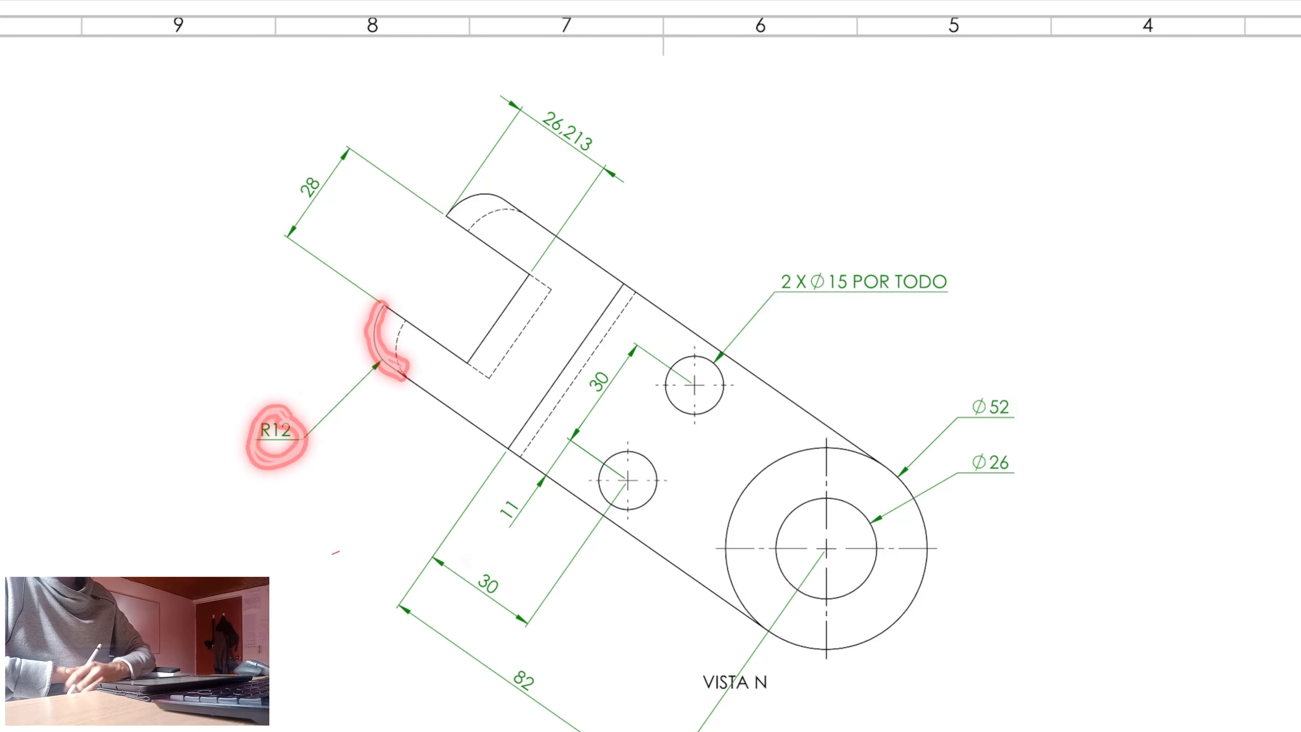
# Examine in VISTA N the fork opening of 28, the R12 prong corner and the Ø52 end that defines the arm's width
pyautogui.moveTo(290, 230)
pyautogui.mouseDown()
pyautogui.moveTo(348, 146)
pyautogui.moveTo(369, 165)
pyautogui.moveTo(303, 249)
pyautogui.mouseUp()
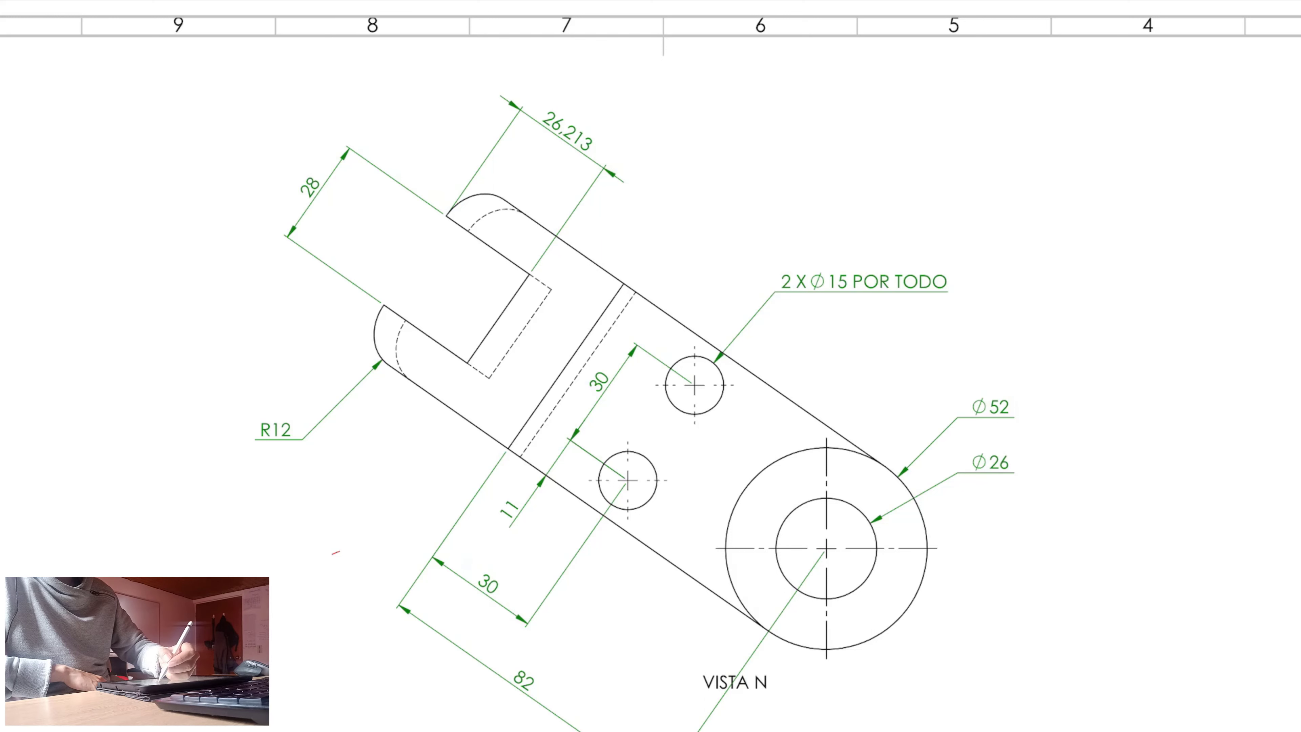
pyautogui.moveTo(266, 137); pyautogui.dragTo(1039, 690)
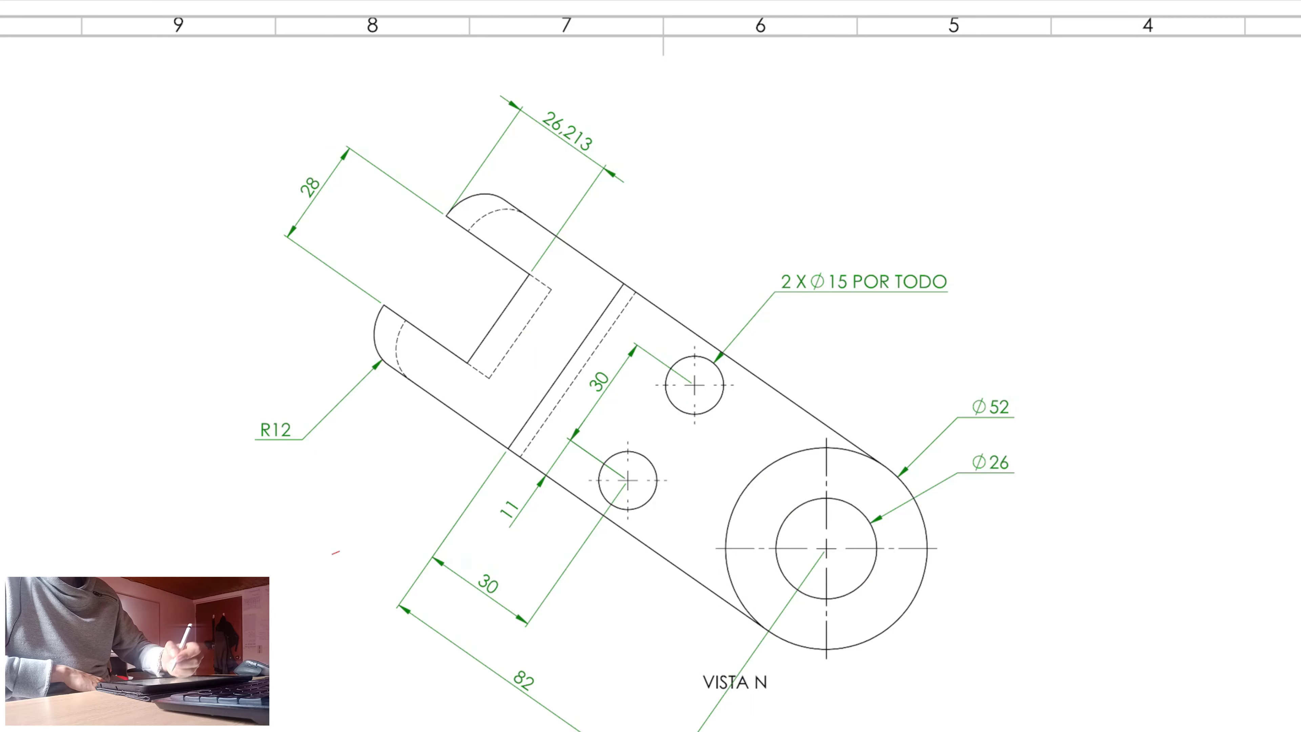
pyautogui.moveTo(450, 215)
pyautogui.mouseDown()
pyautogui.moveTo(486, 191)
pyautogui.moveTo(520, 210)
pyautogui.moveTo(450, 213)
pyautogui.mouseUp()
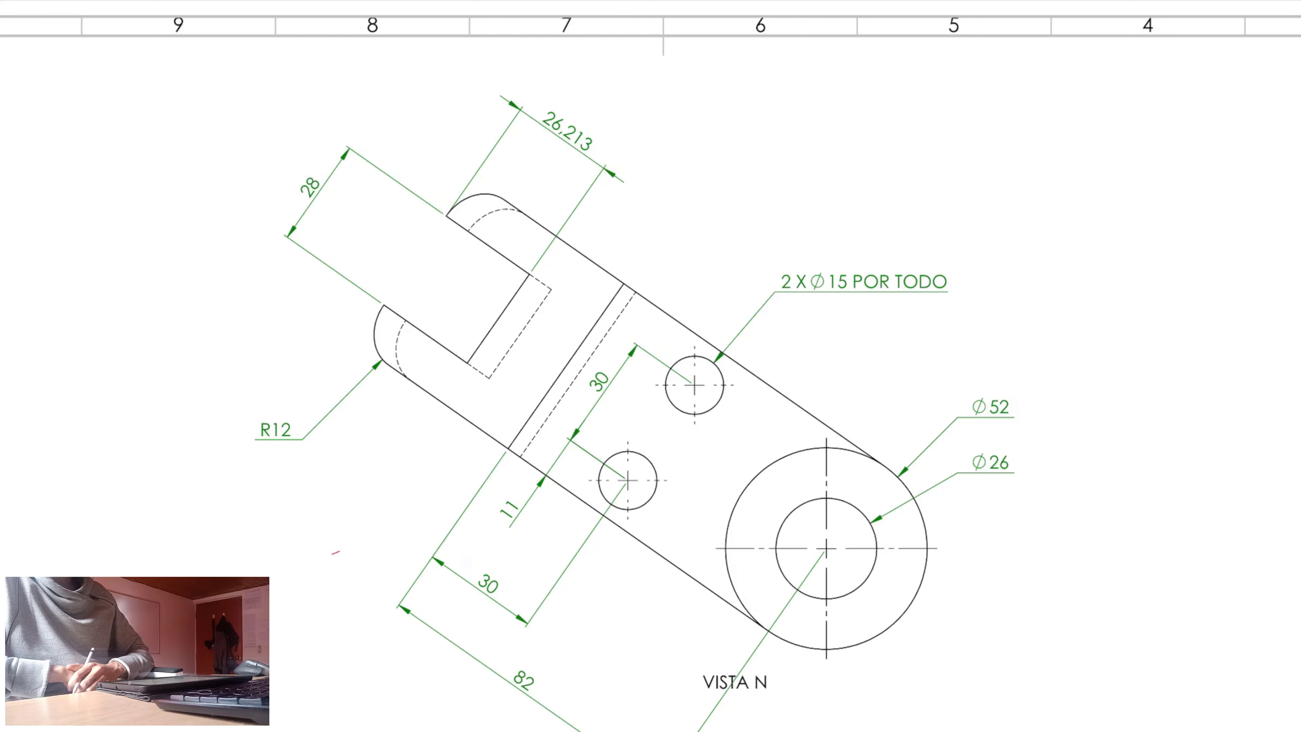
pyautogui.moveTo(1012, 395)
pyautogui.mouseDown()
pyautogui.moveTo(960, 405)
pyautogui.moveTo(1020, 431)
pyautogui.moveTo(1005, 393)
pyautogui.mouseUp()
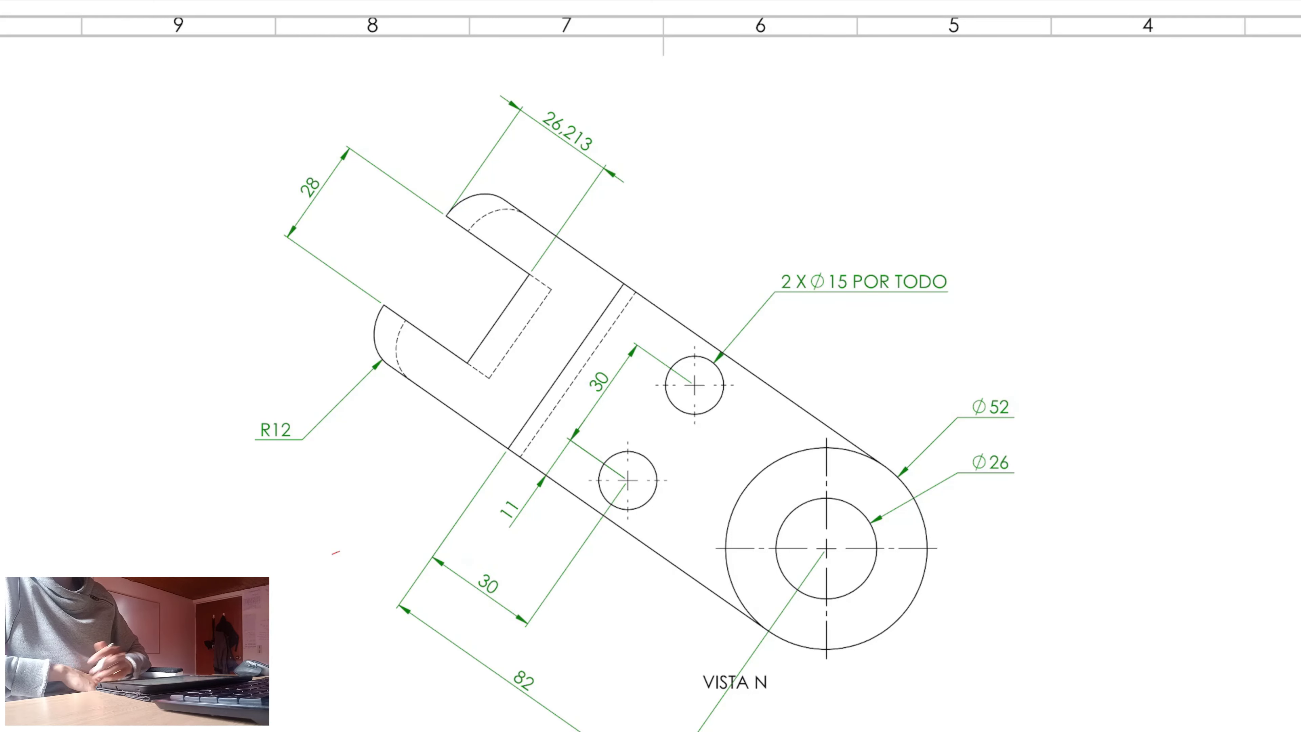
pyautogui.moveTo(312, 394); pyautogui.dragTo(230, 507)
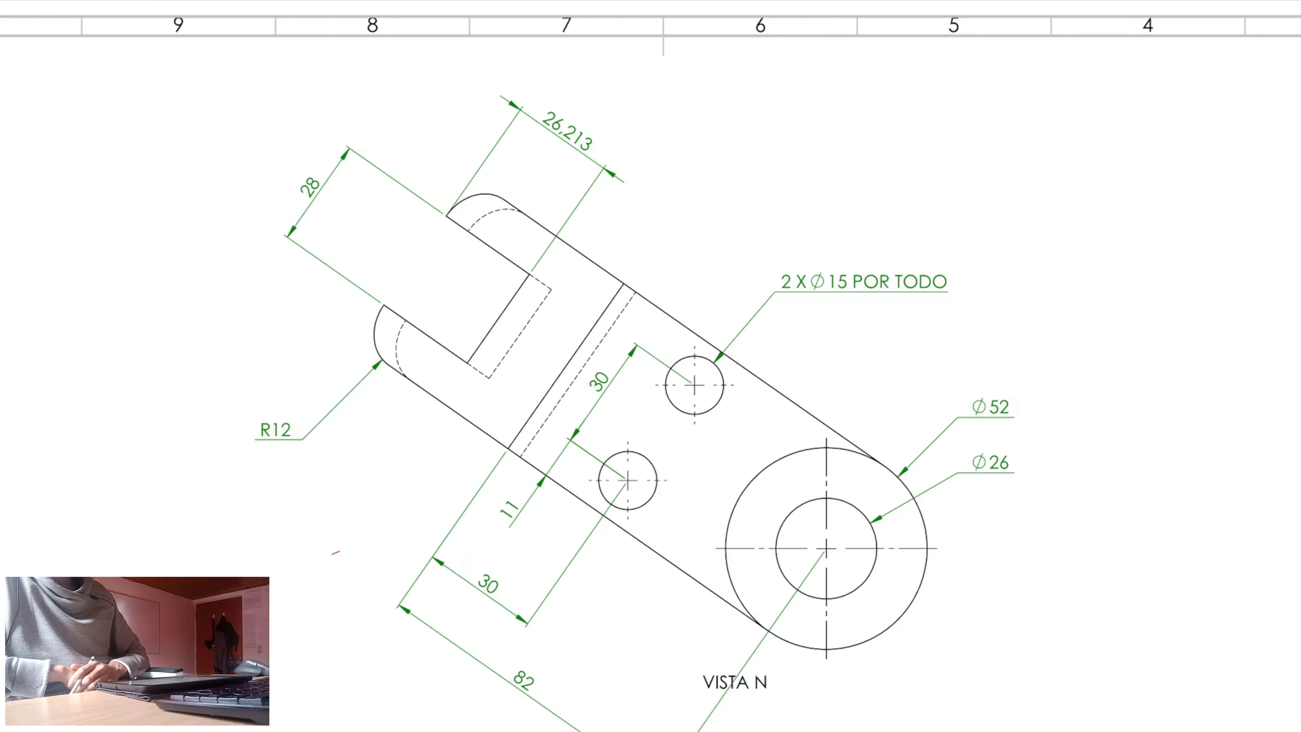
pyautogui.moveTo(382, 110); pyautogui.dragTo(297, 169)
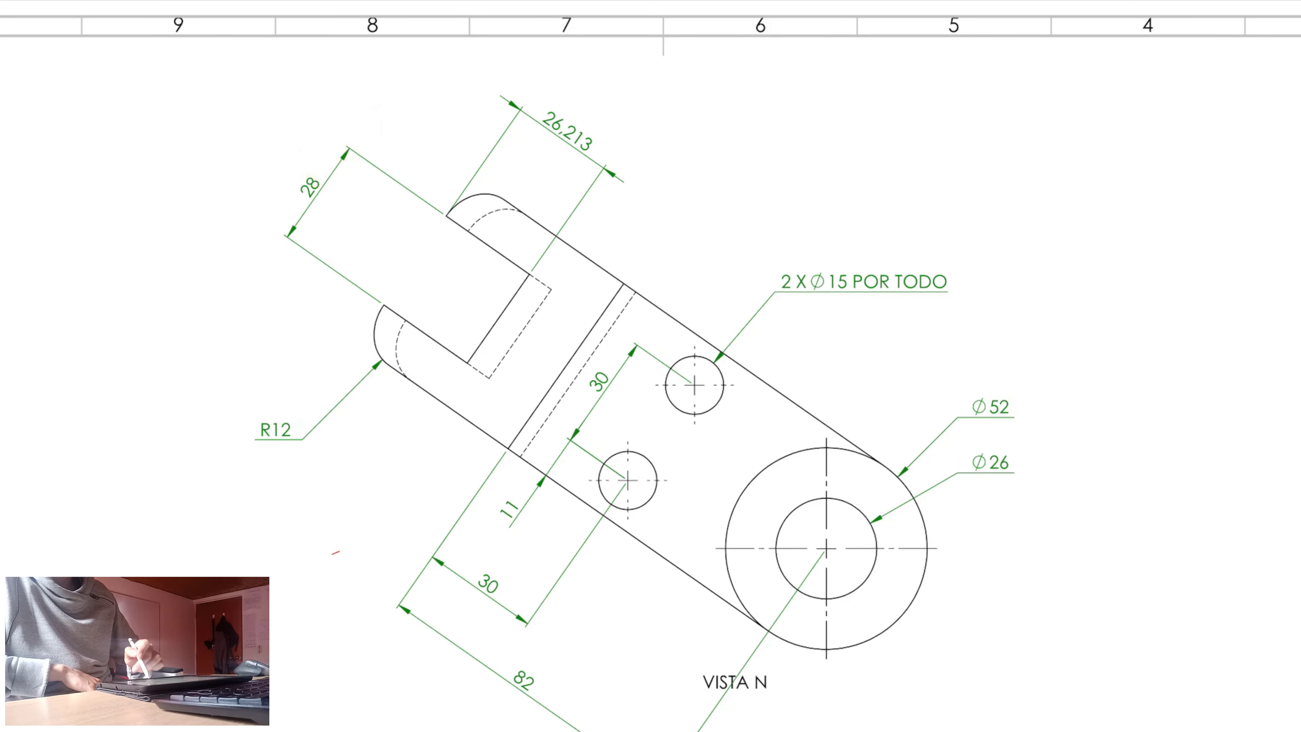
pyautogui.moveTo(271, 410); pyautogui.dragTo(318, 454)
pyautogui.moveTo(300, 419); pyautogui.dragTo(251, 474)
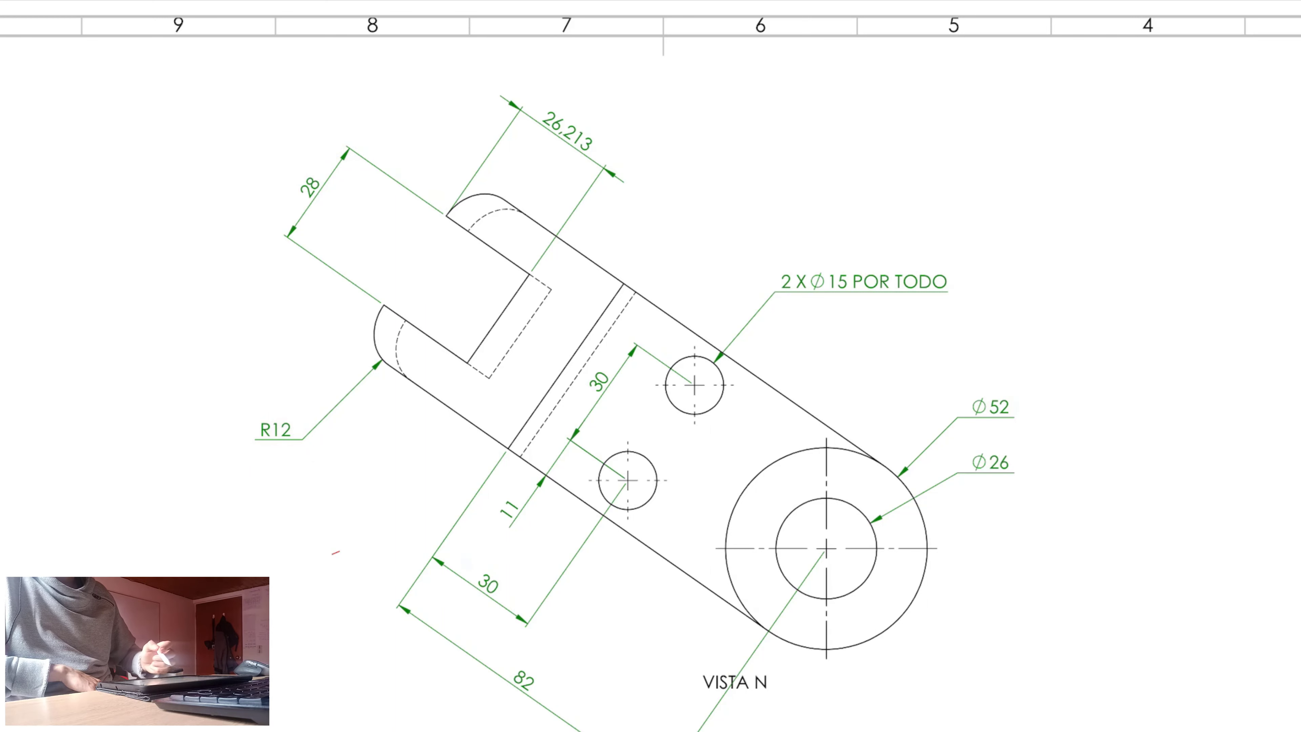
pyautogui.moveTo(1012, 389)
pyautogui.mouseDown()
pyautogui.moveTo(954, 410)
pyautogui.moveTo(1025, 394)
pyautogui.moveTo(957, 417)
pyautogui.moveTo(1005, 394)
pyautogui.moveTo(1028, 413)
pyautogui.mouseUp()
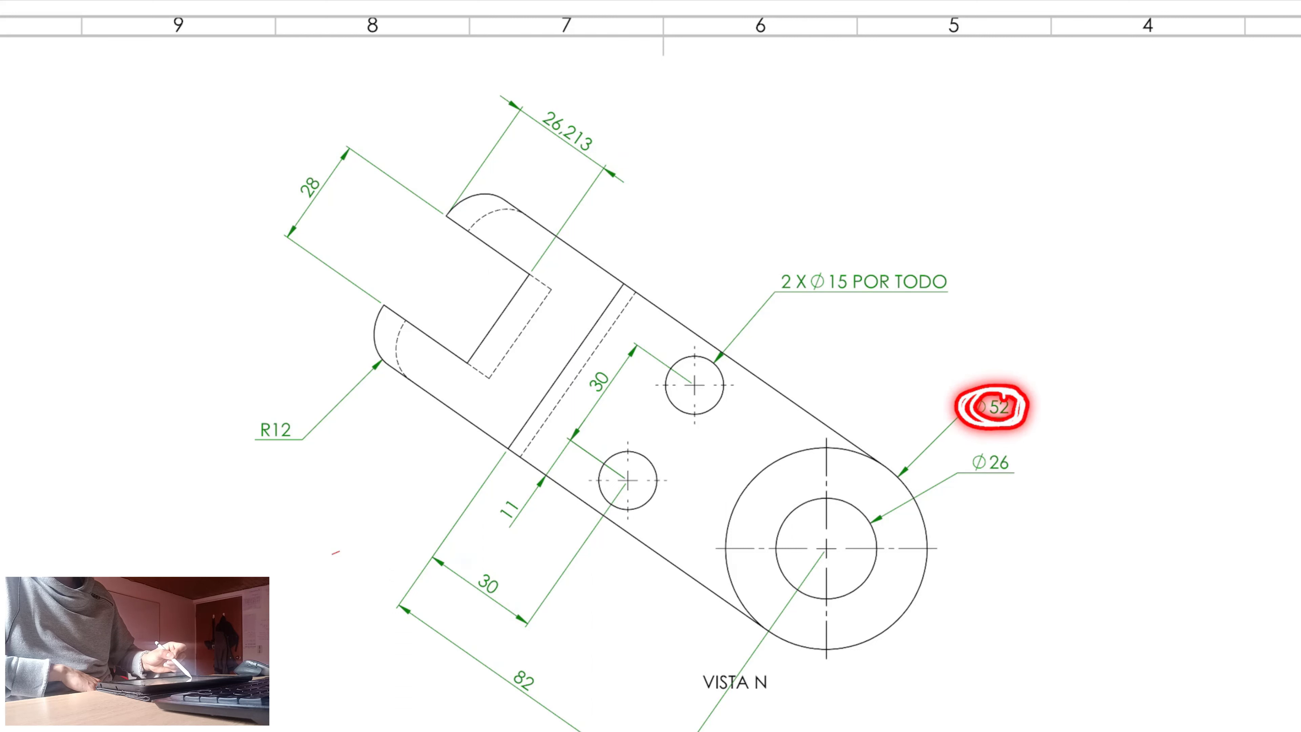
pyautogui.moveTo(384, 307); pyautogui.dragTo(397, 378)
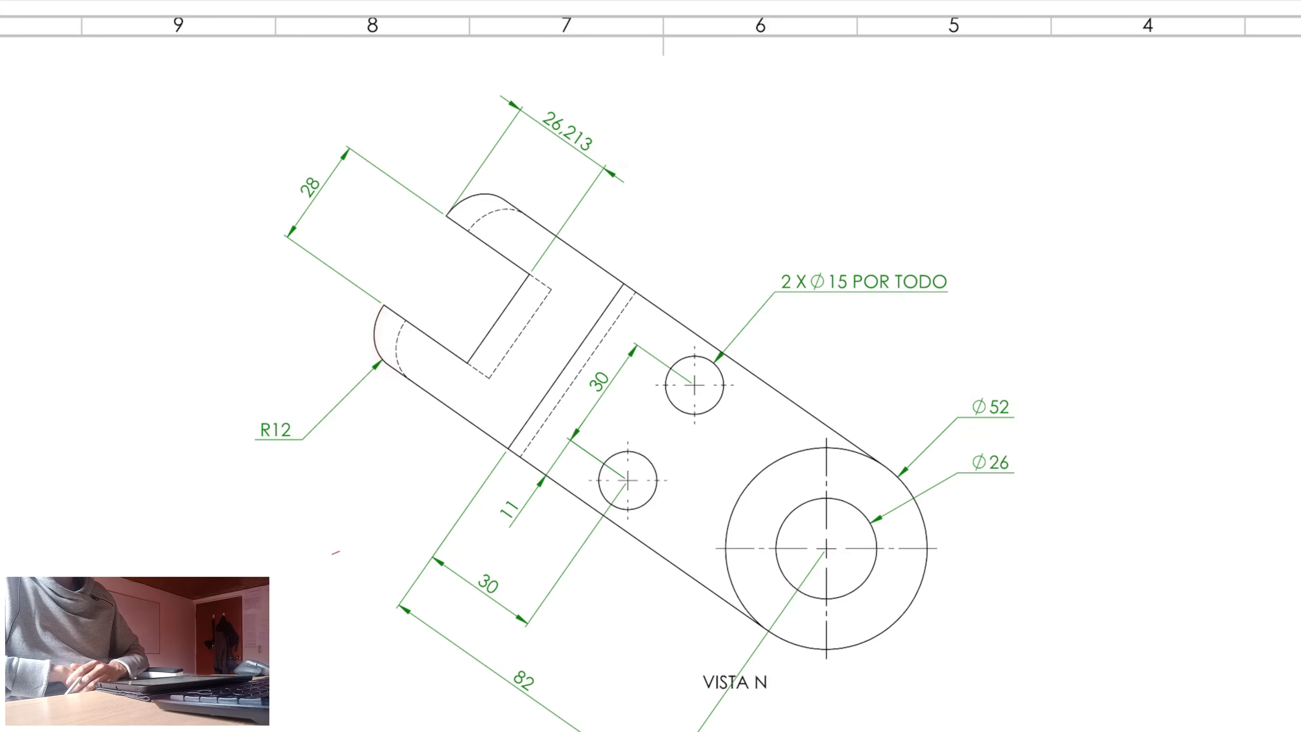
pyautogui.moveTo(440, 228)
pyautogui.mouseDown()
pyautogui.moveTo(481, 195)
pyautogui.moveTo(535, 211)
pyautogui.mouseUp()
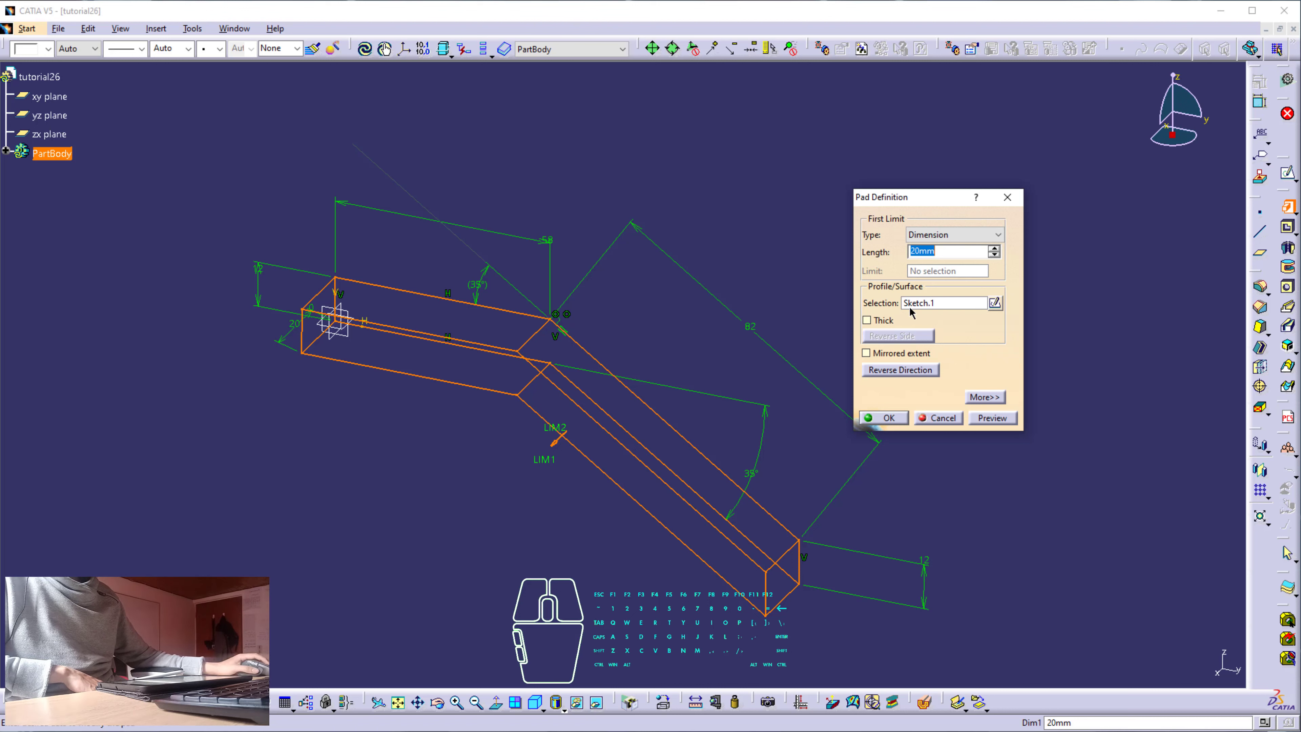
# Pad the bent side profile to a length of 52 mm
pyautogui.write('50')
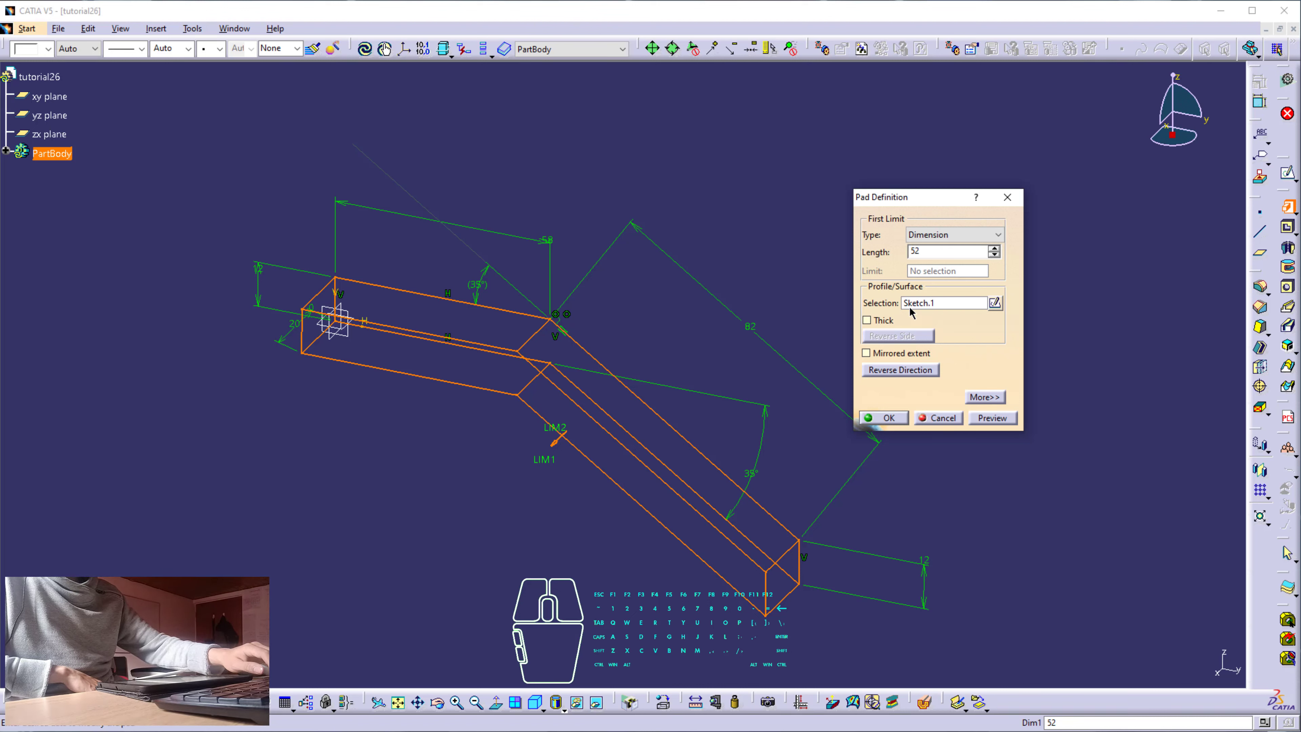
pyautogui.press('Return')
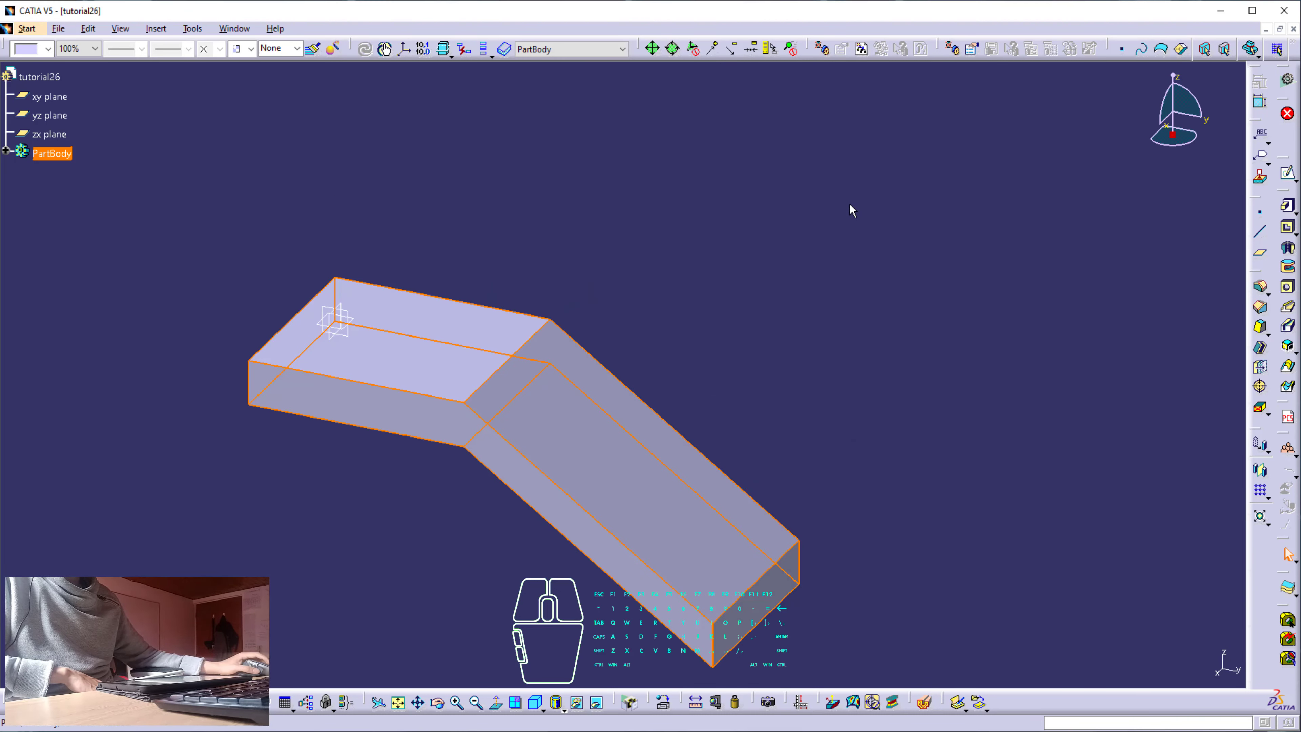
pyautogui.click(850, 205)
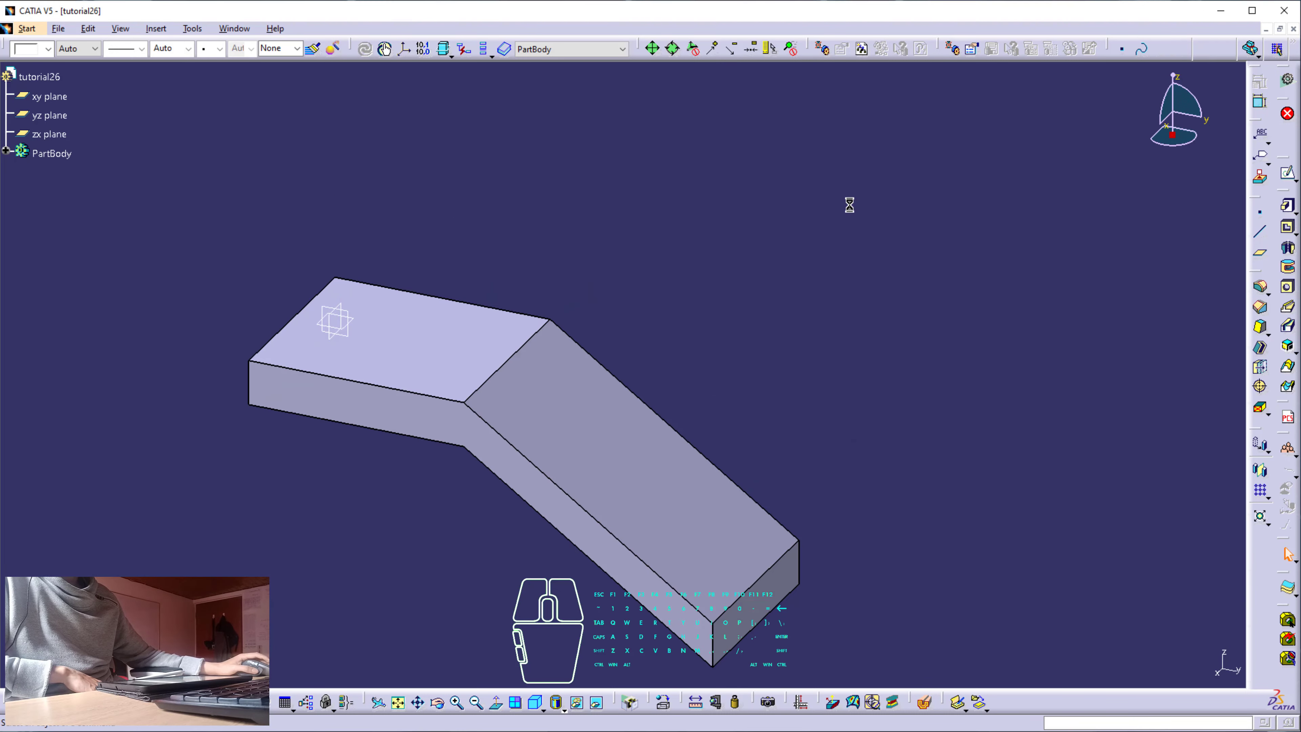
# Start a sketch on the arm's sloping upper face and choose its four edges for projection as construction geometry
pyautogui.click(1288, 176)
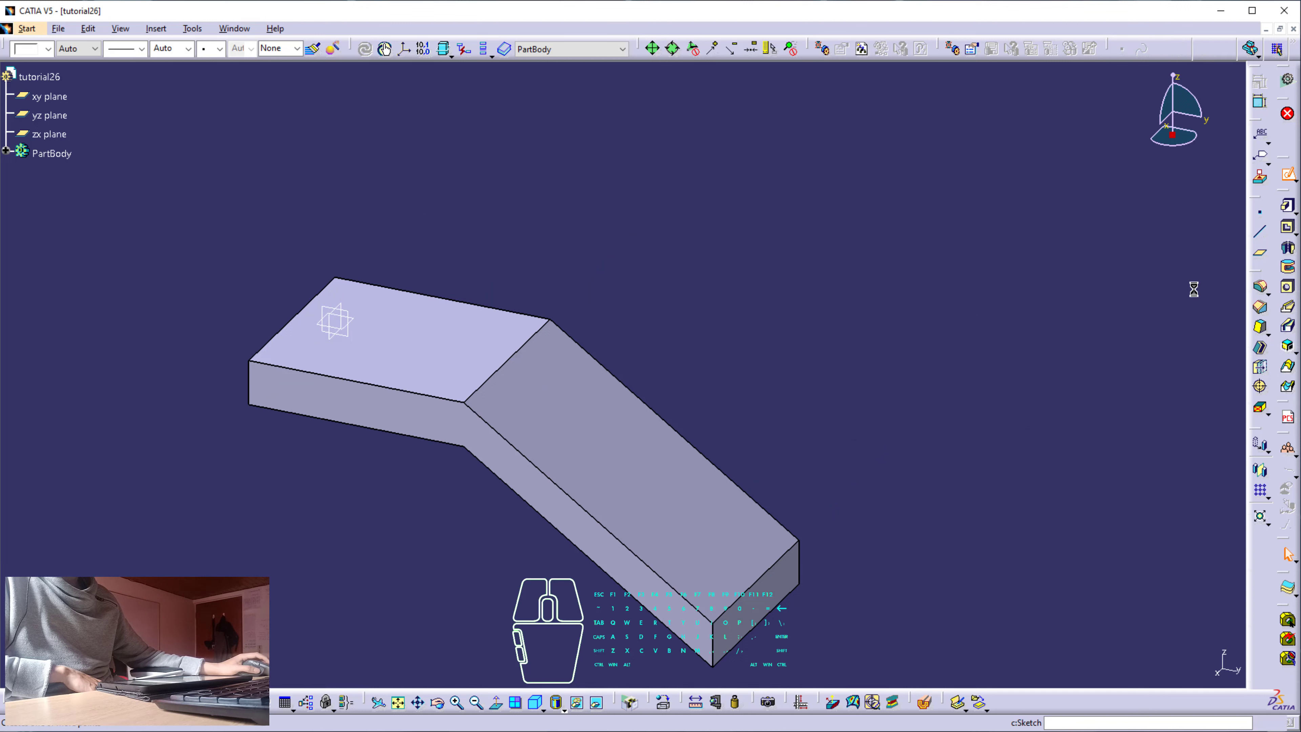
pyautogui.click(652, 466)
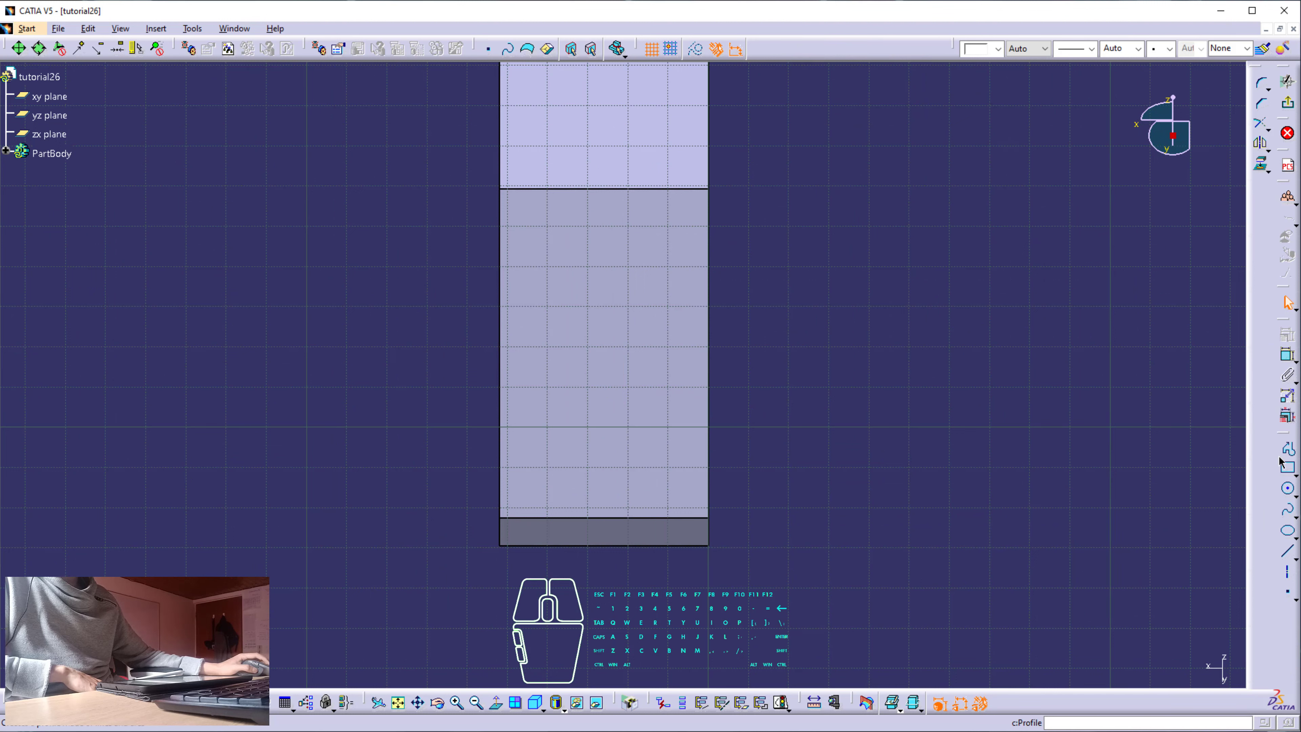
pyautogui.click(651, 520)
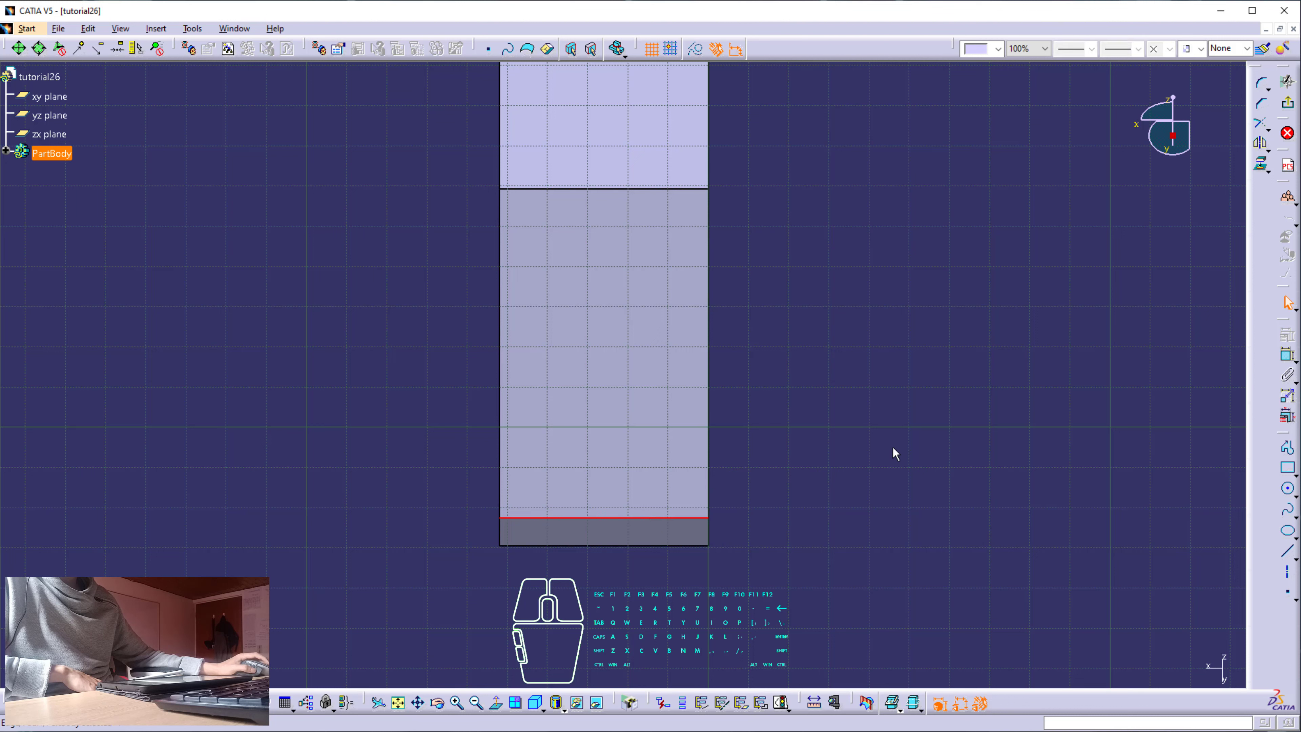
pyautogui.click(1256, 168)
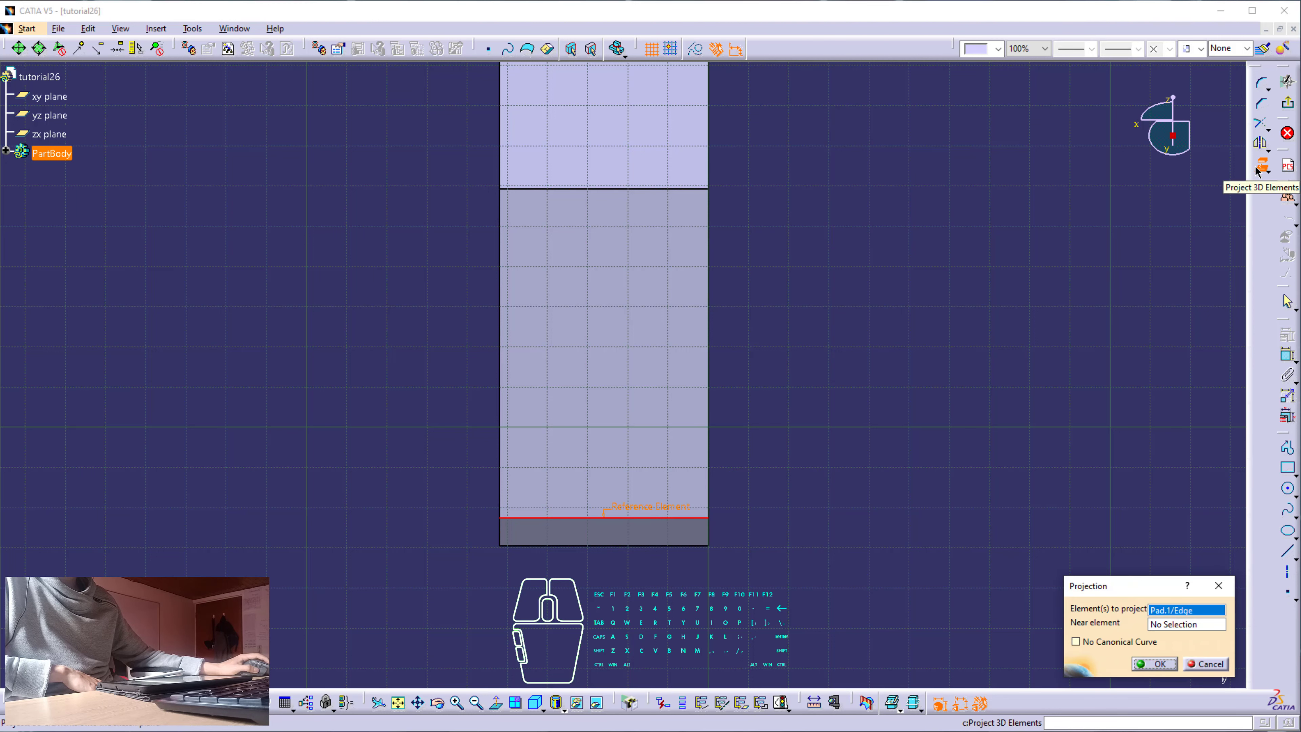
pyautogui.click(697, 50)
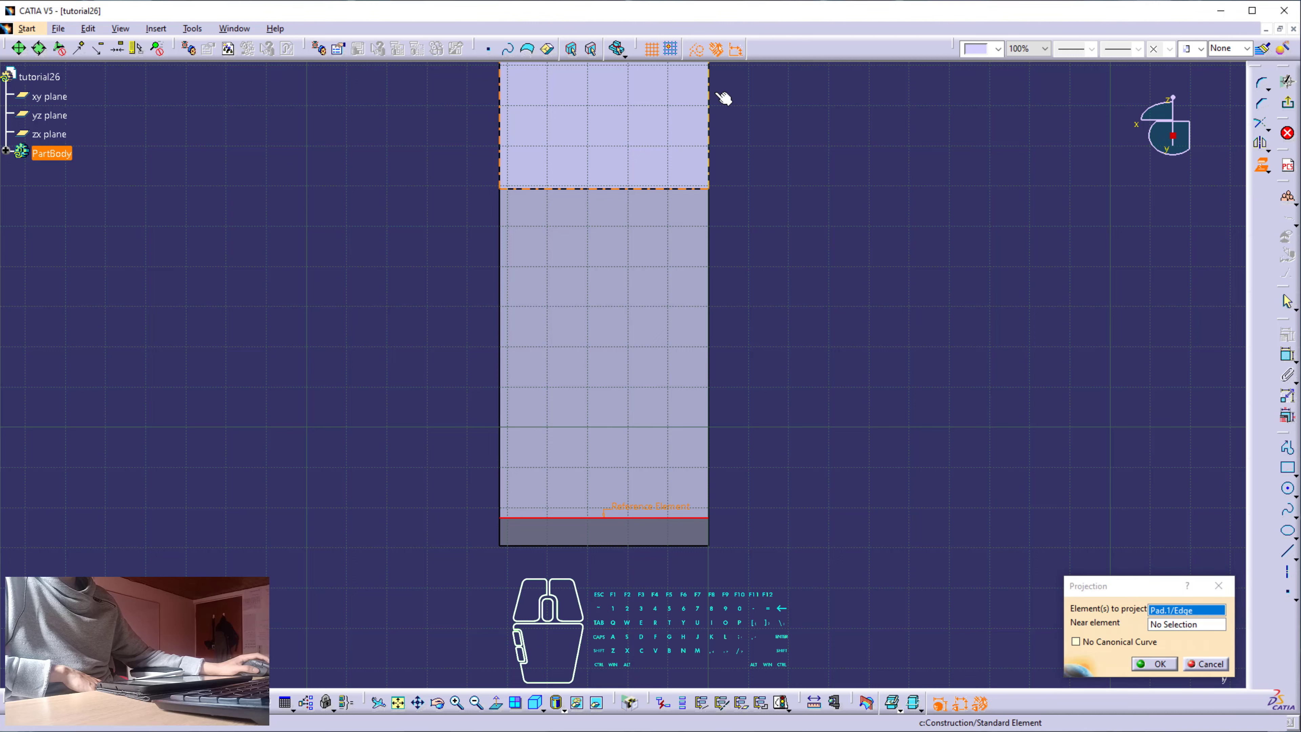
pyautogui.click(710, 234)
pyautogui.click(694, 189)
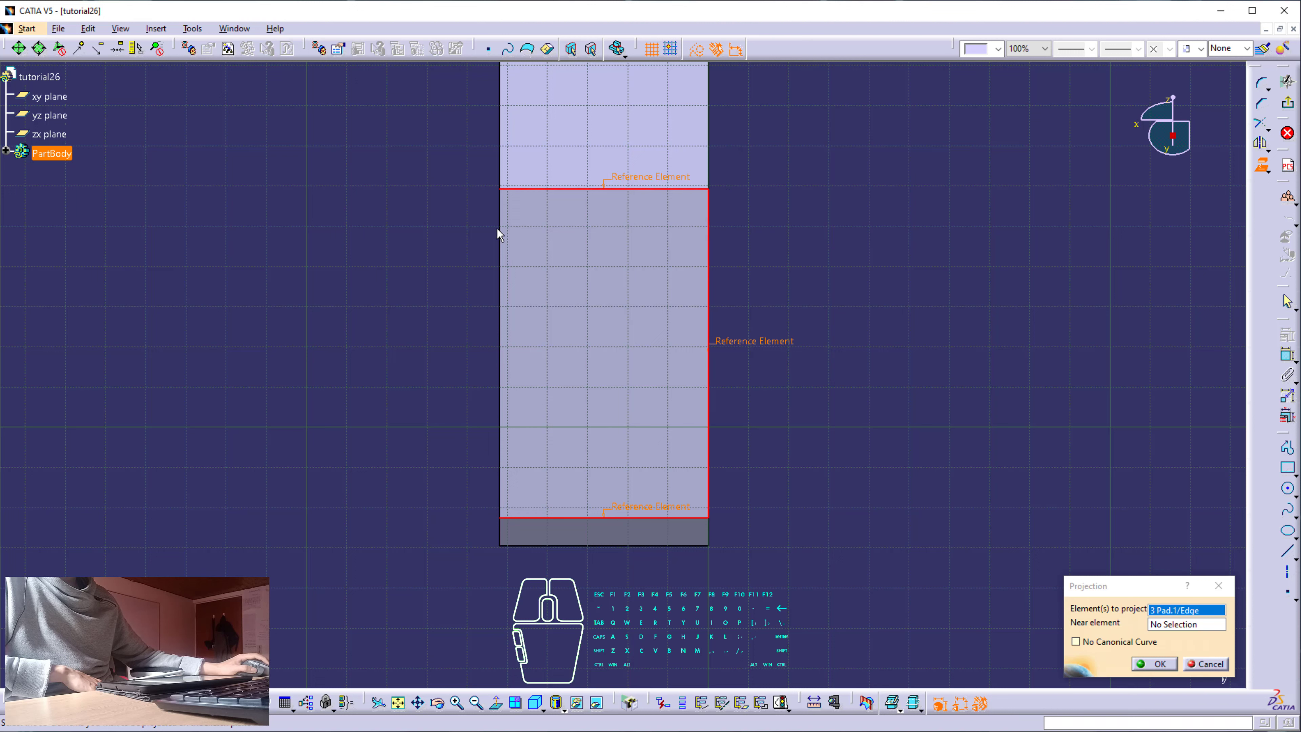
pyautogui.click(499, 229)
# Include the remaining three edges of the flat upper face and complete the projection of both faces' outlines
pyautogui.click(500, 164)
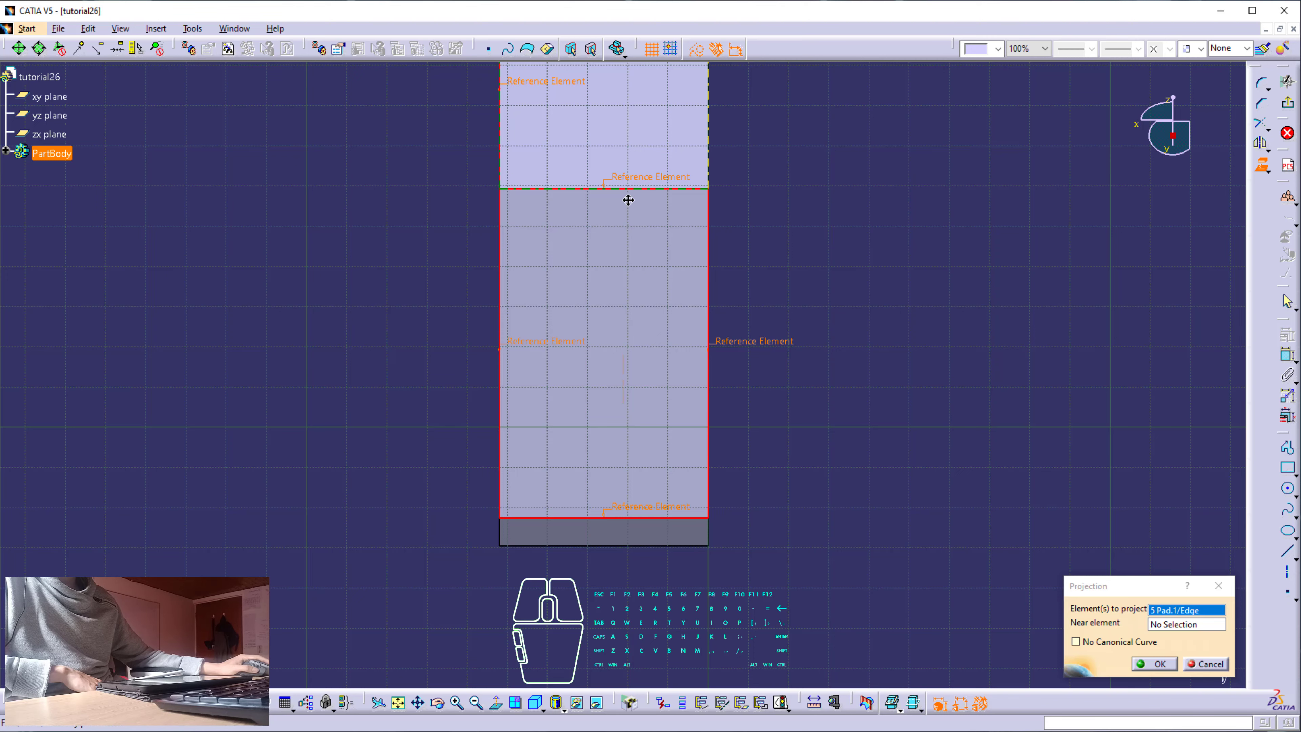
pyautogui.moveTo(627, 182); pyautogui.dragTo(619, 321, button='middle')
pyautogui.click(609, 136)
pyautogui.click(705, 215)
pyautogui.moveTo(849, 402); pyautogui.dragTo(828, 303, button='middle')
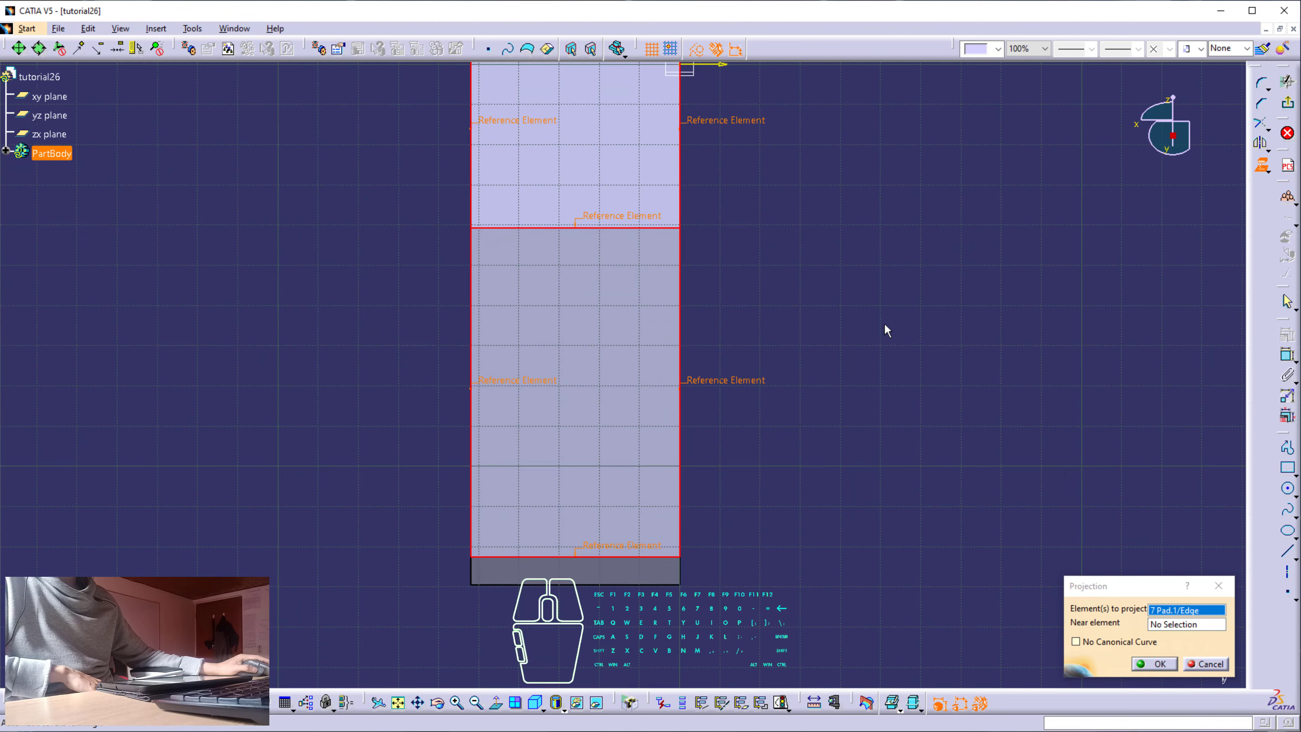
pyautogui.click(1151, 663)
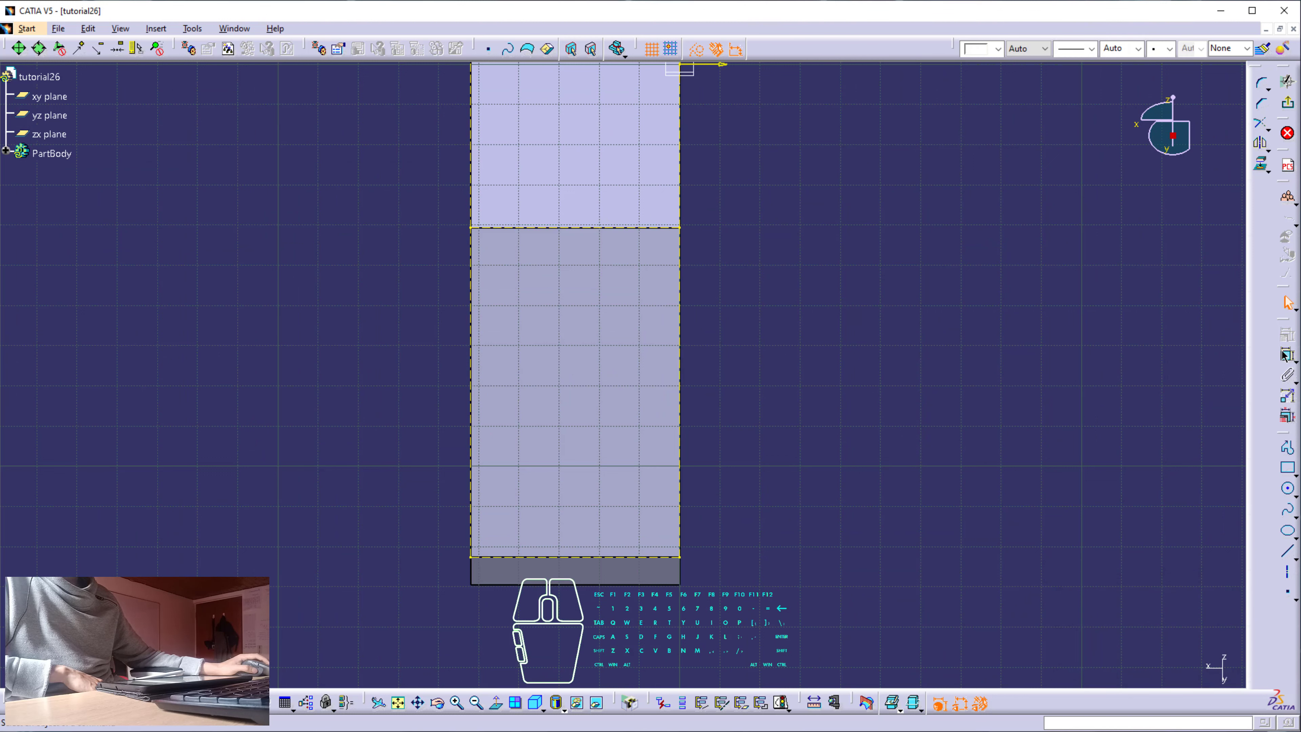
pyautogui.click(1288, 489)
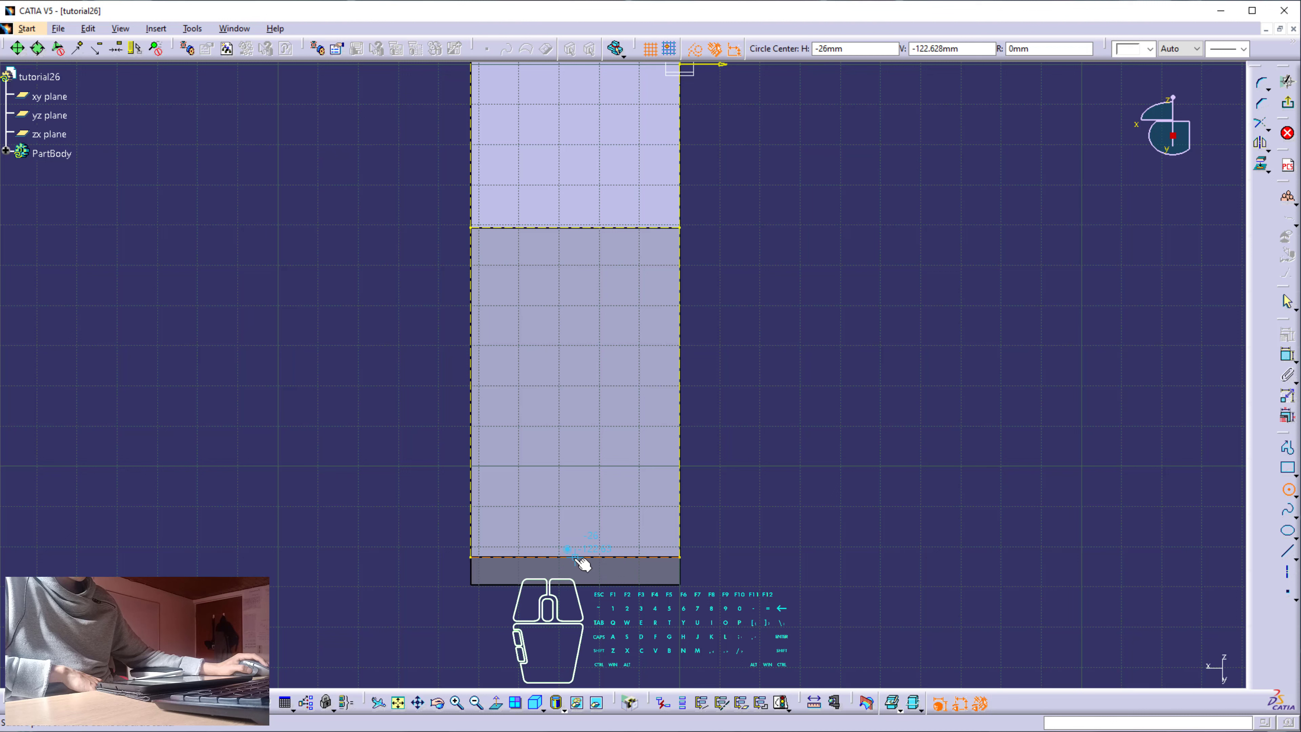
pyautogui.click(579, 558)
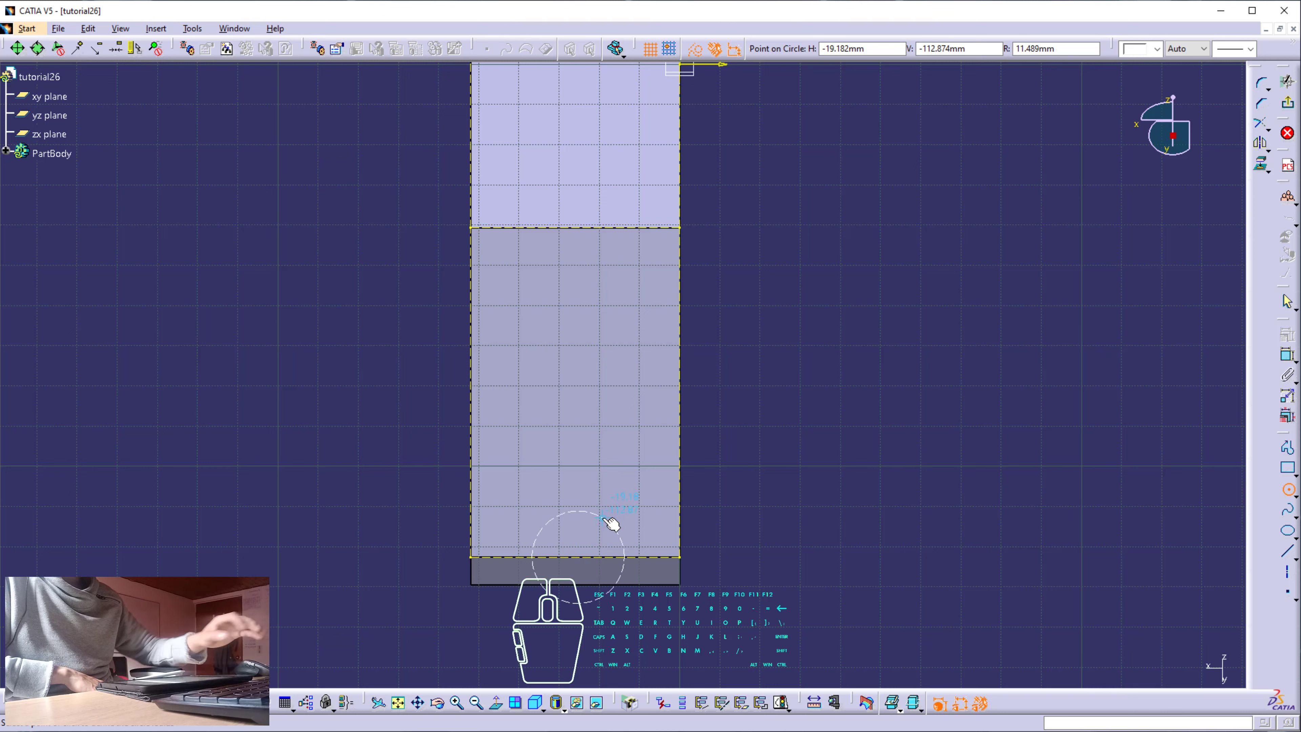
pyautogui.press('Escape')
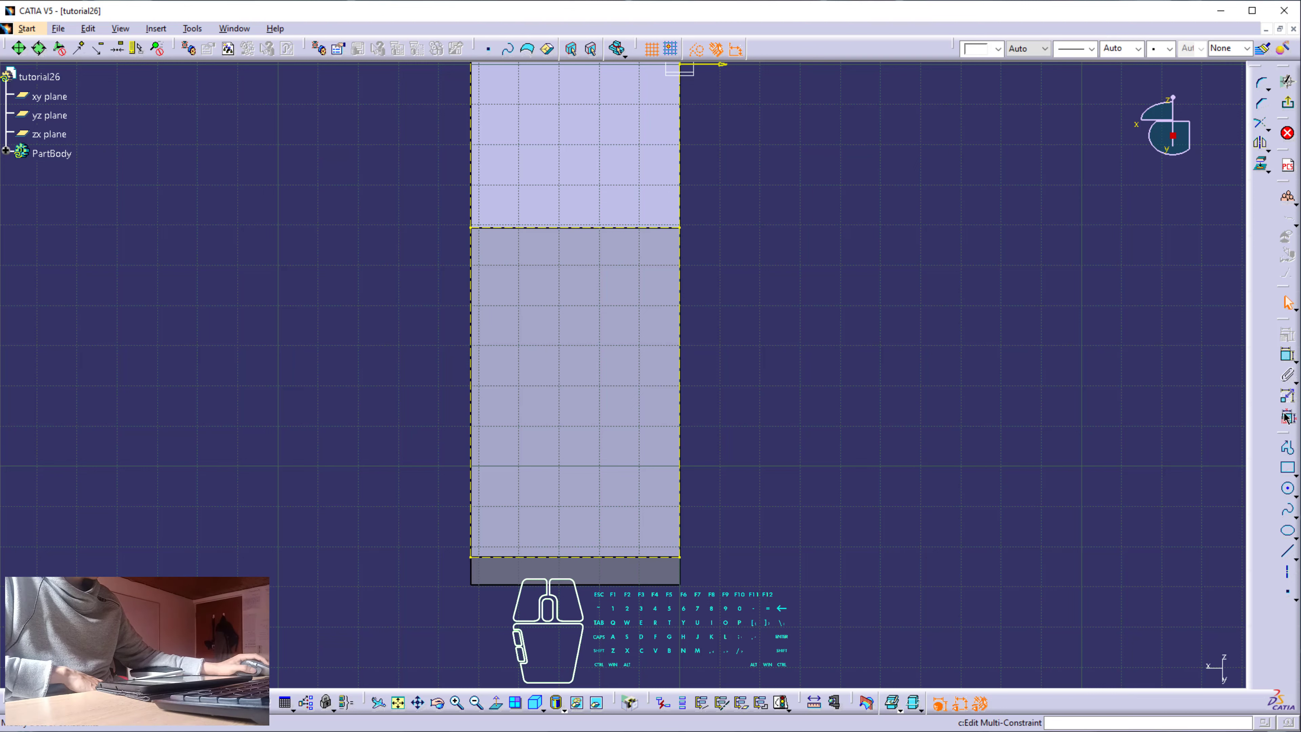
# Draw a circle centred on the sloping face's end edge midpoint and passing through its corner, and convert it to standard geometry
pyautogui.click(1288, 488)
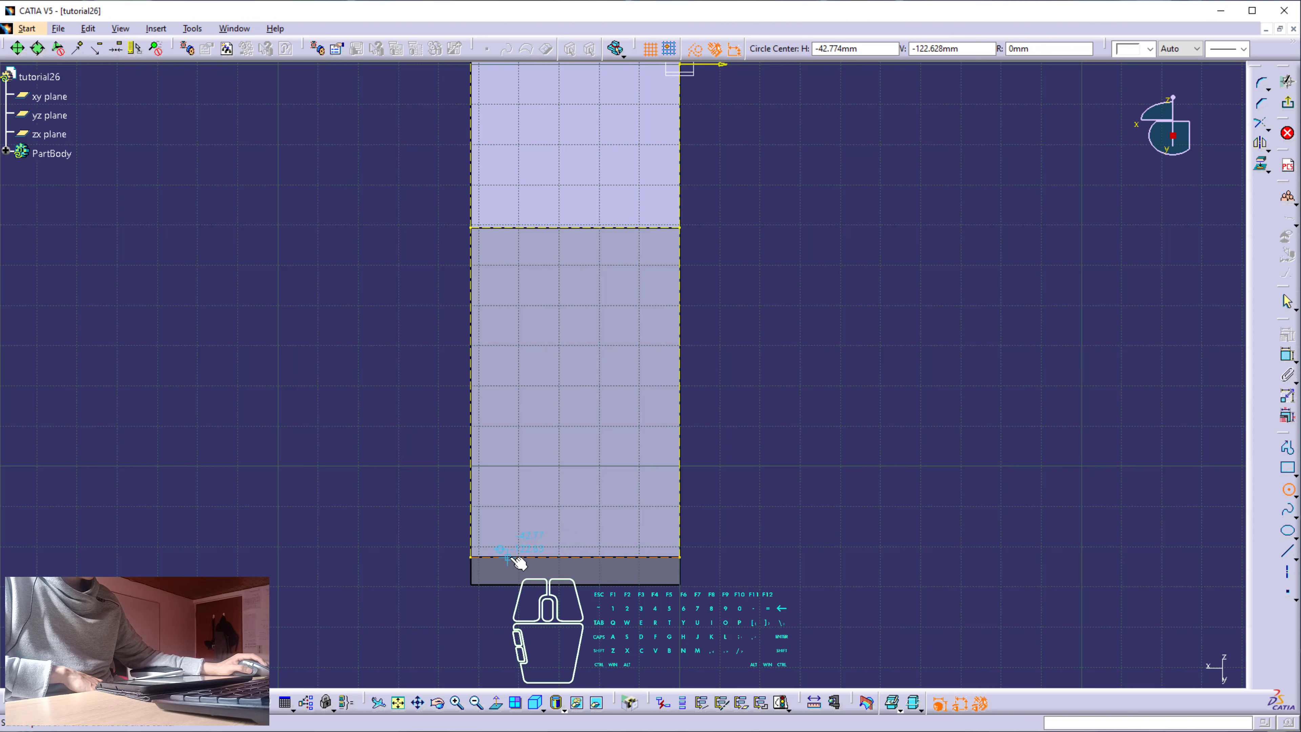
pyautogui.click(576, 556)
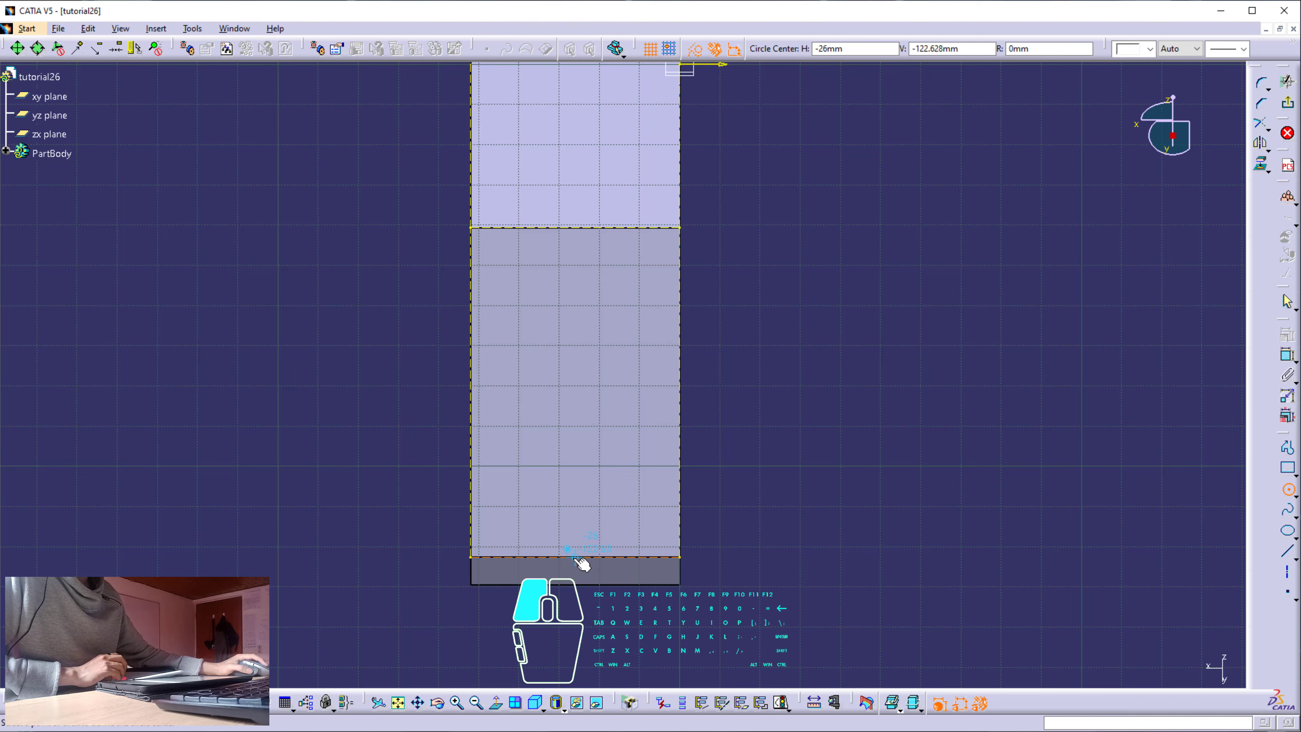
pyautogui.click(680, 558)
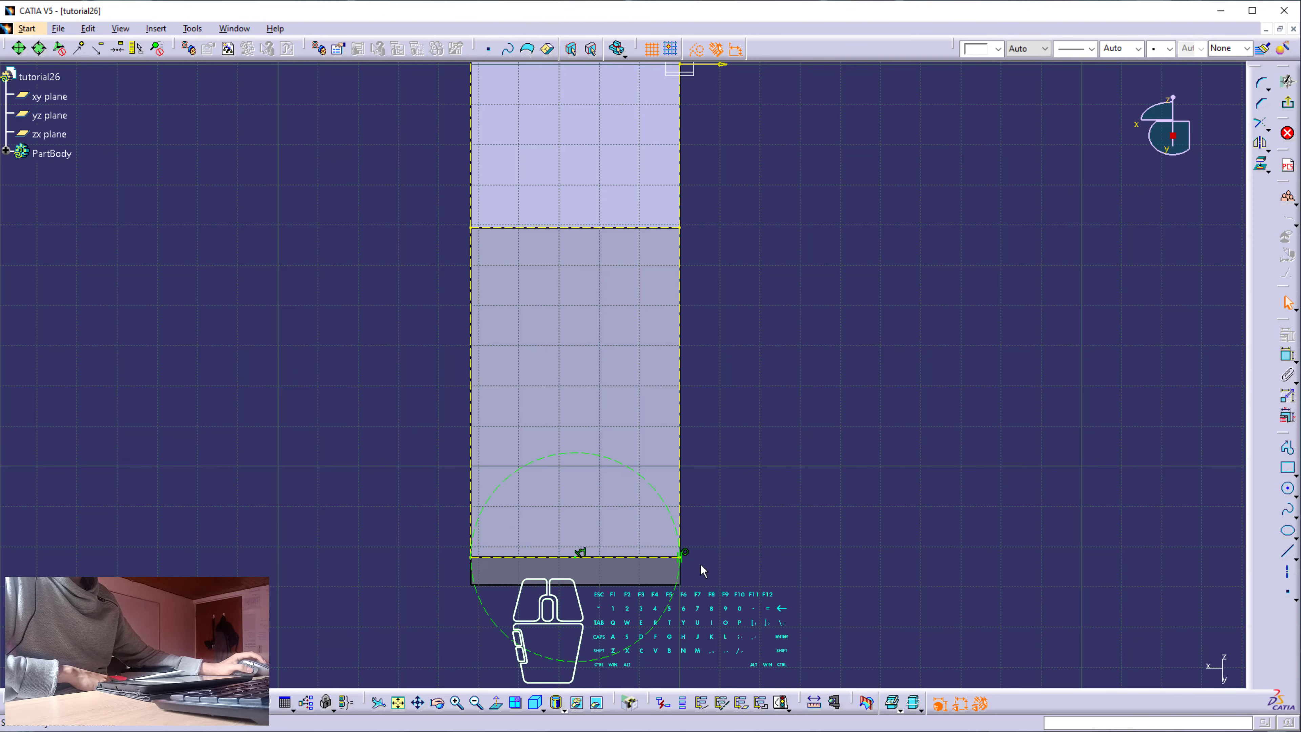
pyautogui.click(675, 594)
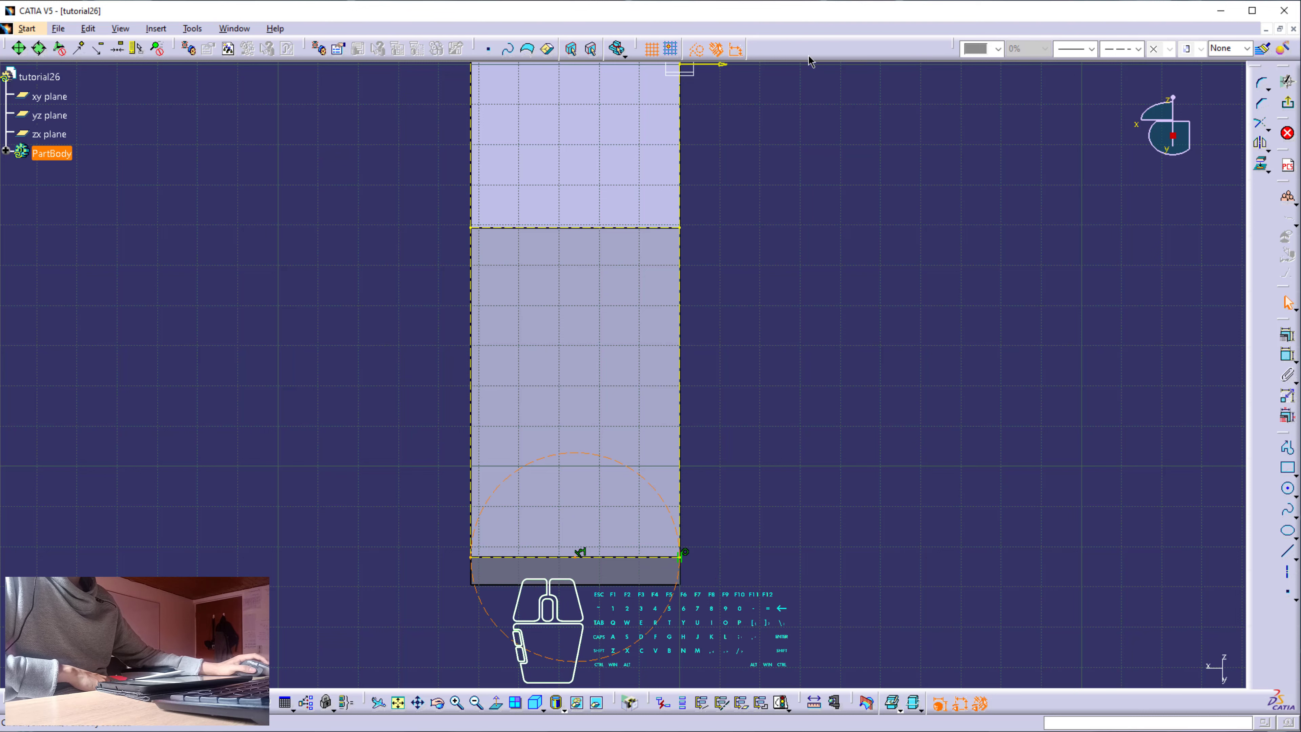
pyautogui.click(834, 261)
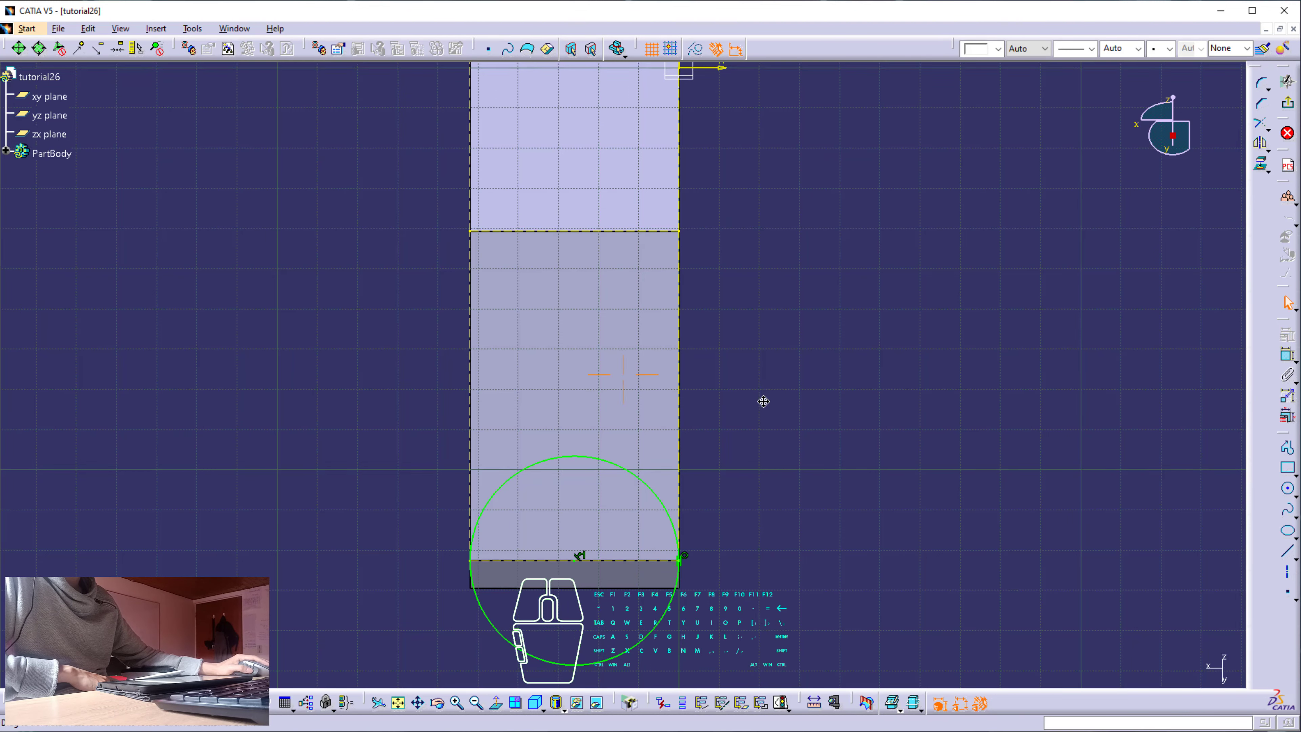
pyautogui.moveTo(758, 395); pyautogui.dragTo(748, 436, button='middle')
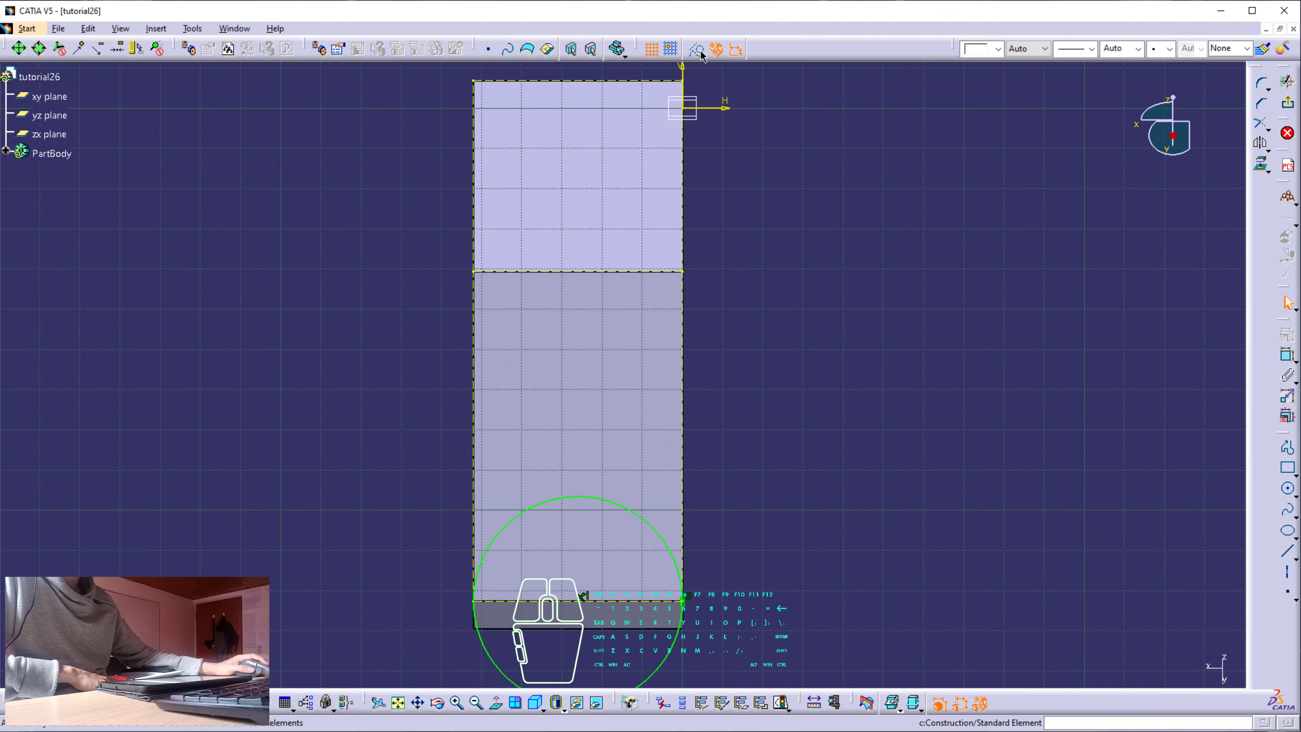
# Draw a small hole circle on the sloping face, off-centre between the bend edge and the large end circle
pyautogui.click(1288, 489)
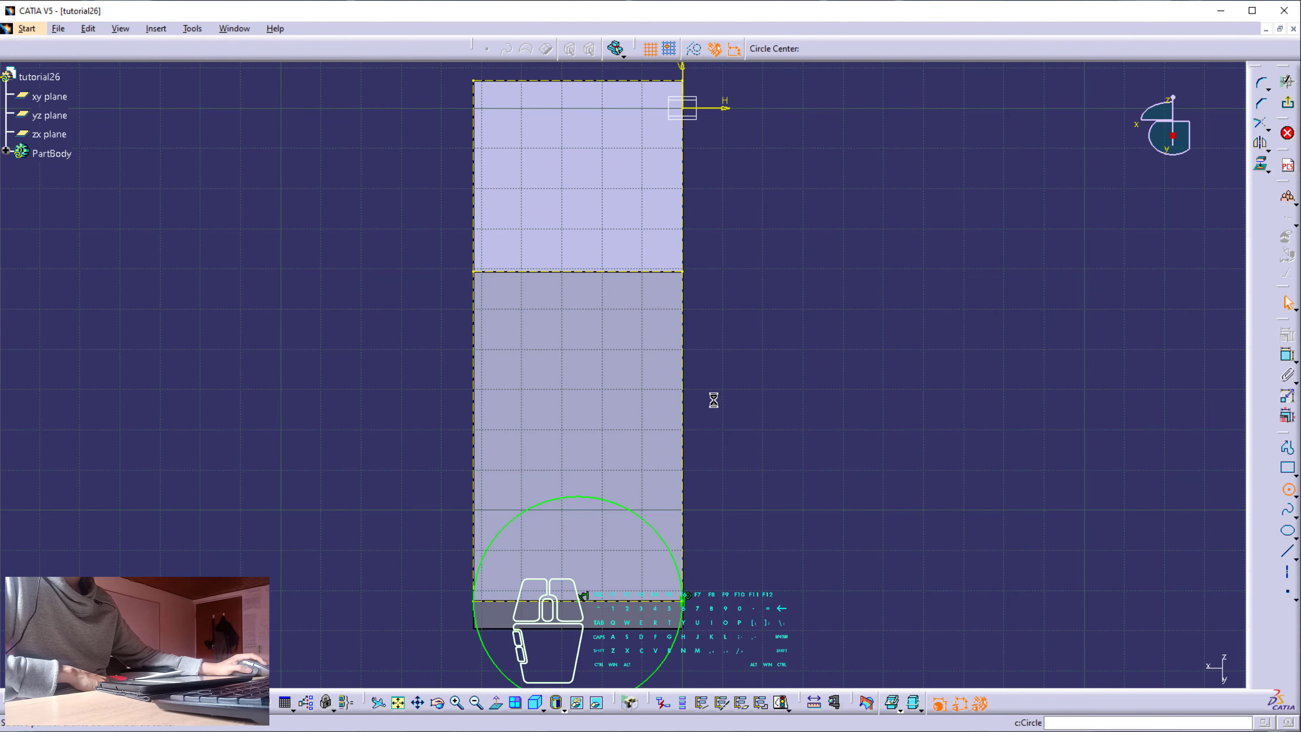
pyautogui.click(617, 371)
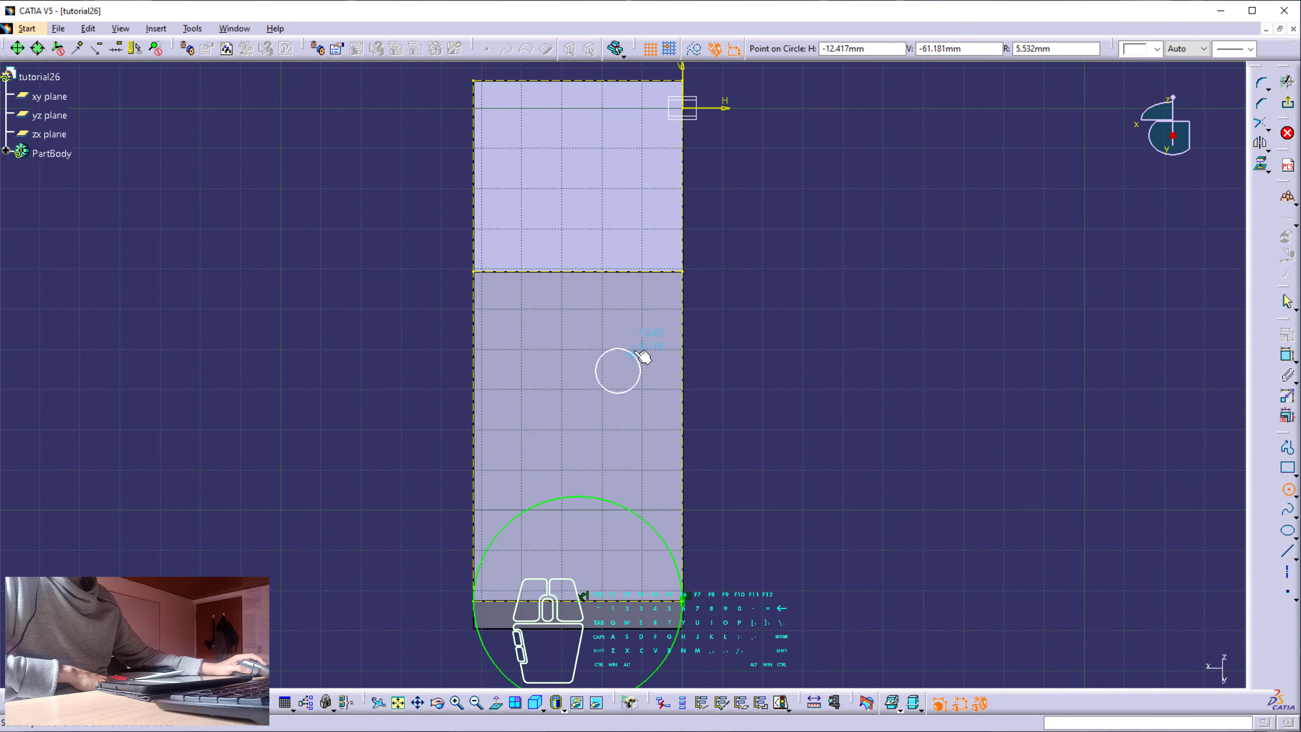
pyautogui.click(637, 353)
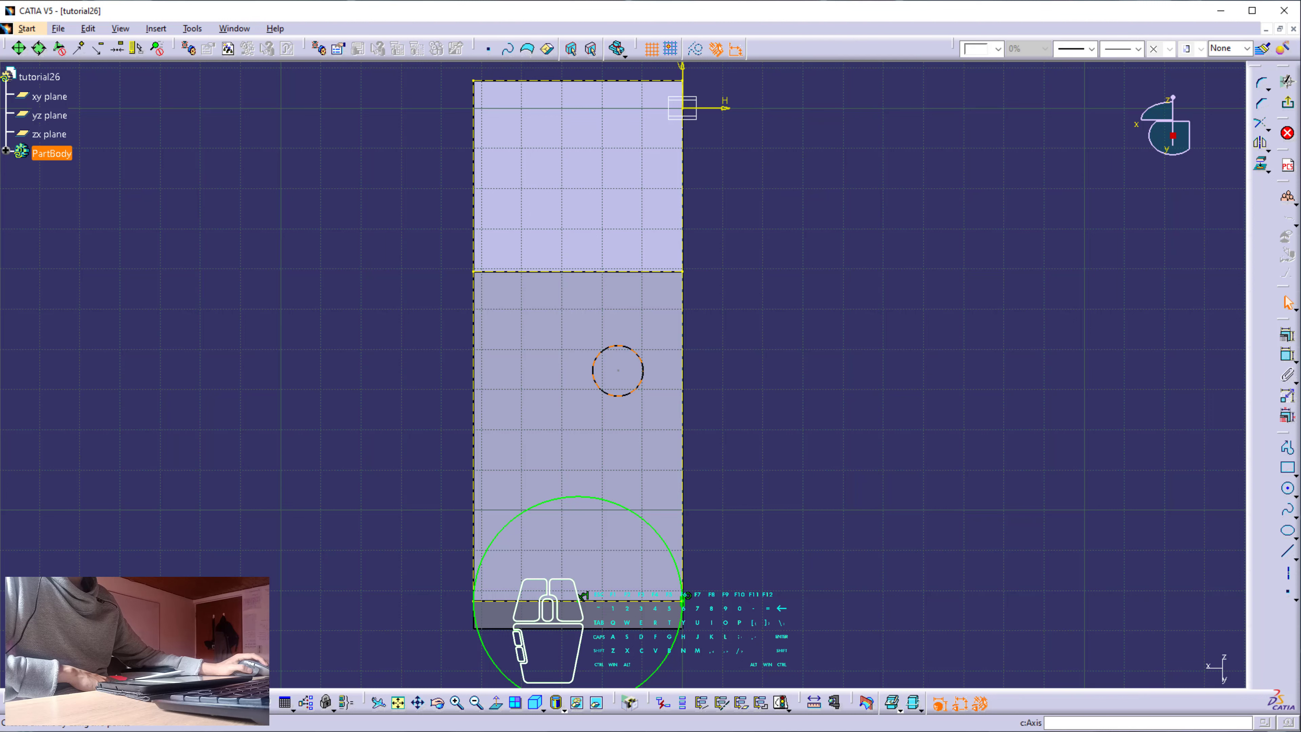
pyautogui.press('Return')
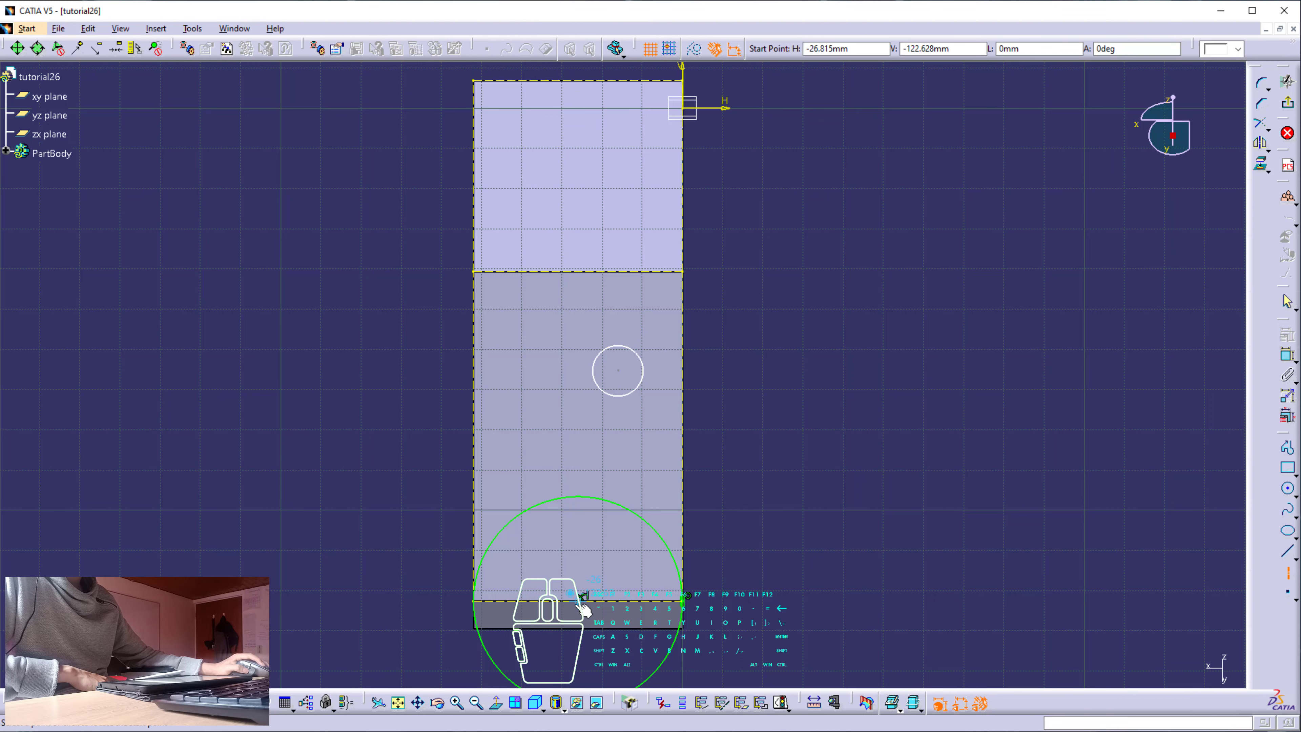
# Draw a centreline axis between the midpoints of the arm's two end edges and set the small circle's diameter to 15 mm
pyautogui.click(578, 600)
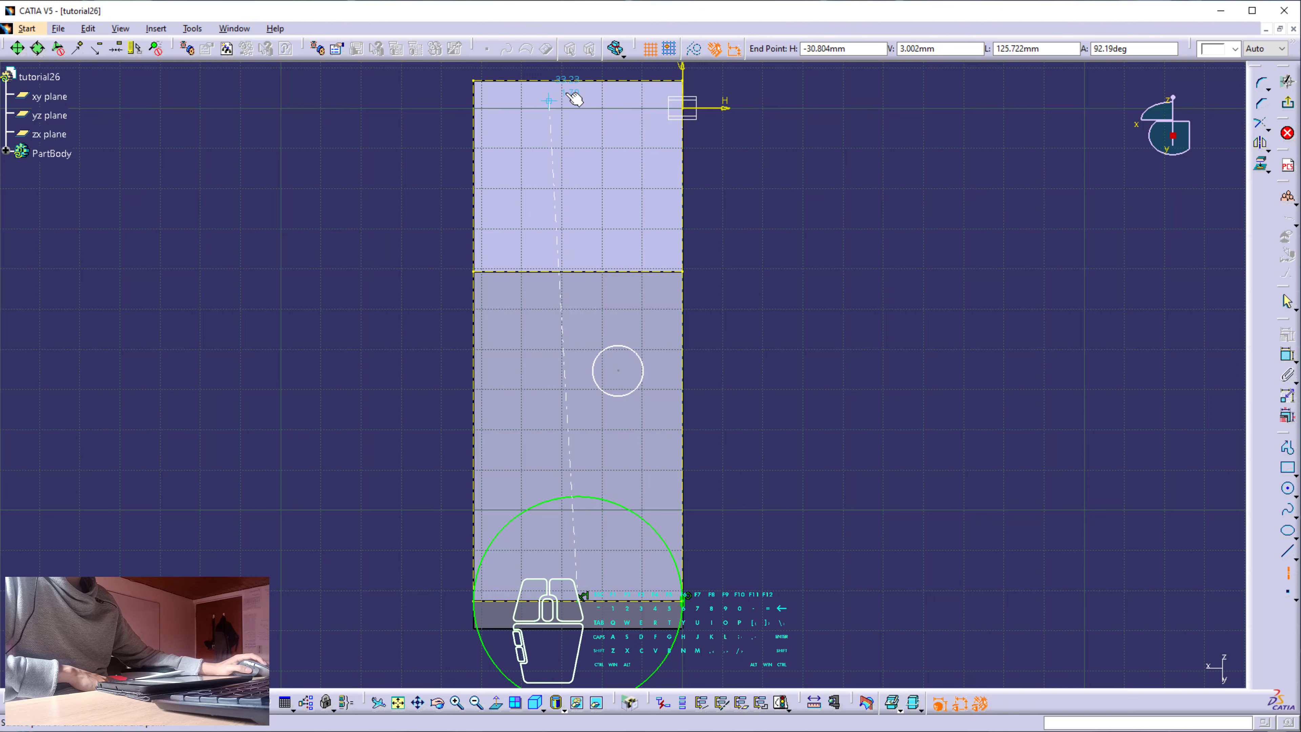
pyautogui.click(577, 81)
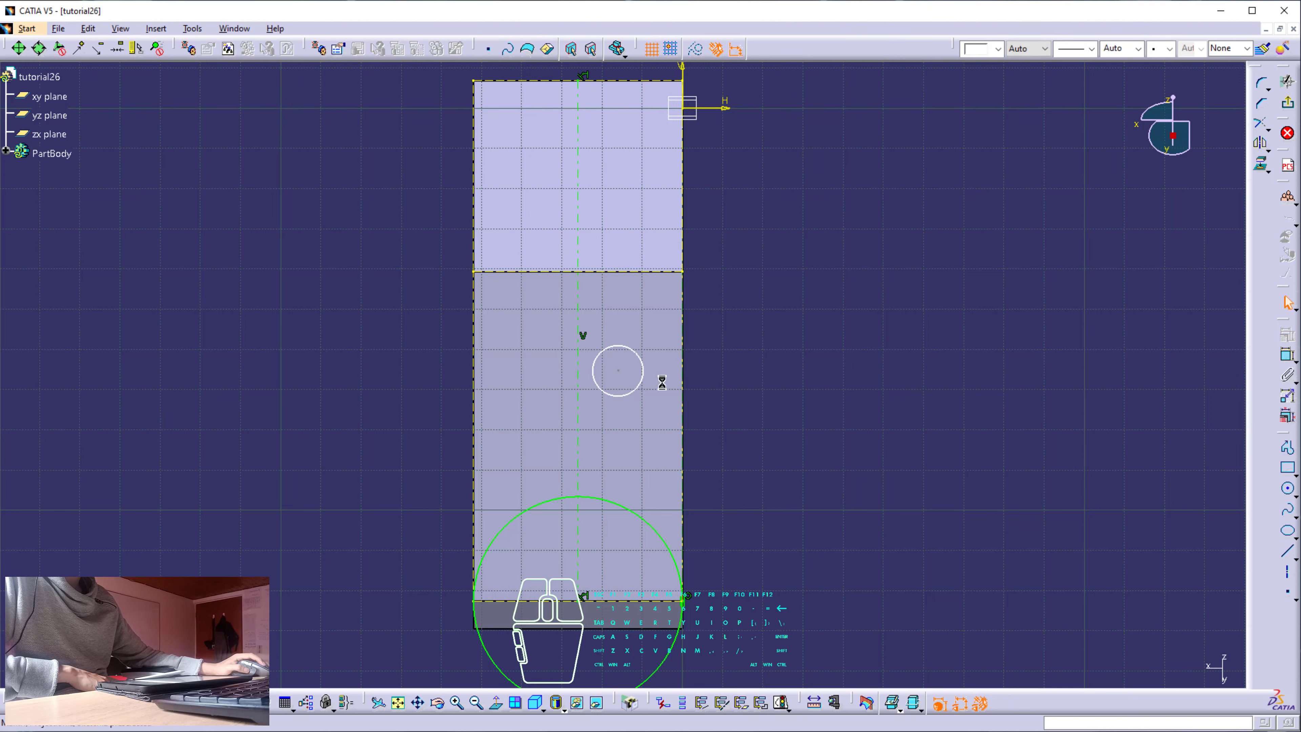
pyautogui.click(1292, 359)
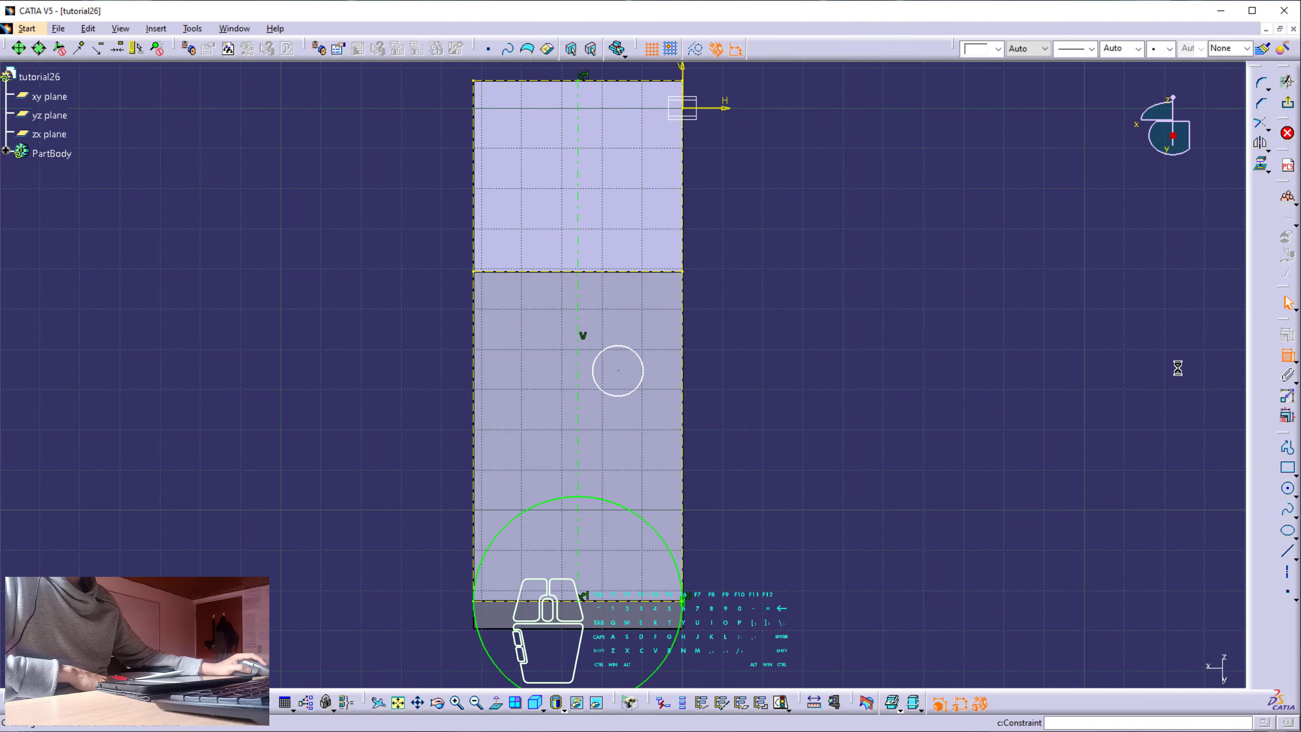
pyautogui.click(626, 395)
pyautogui.click(781, 346)
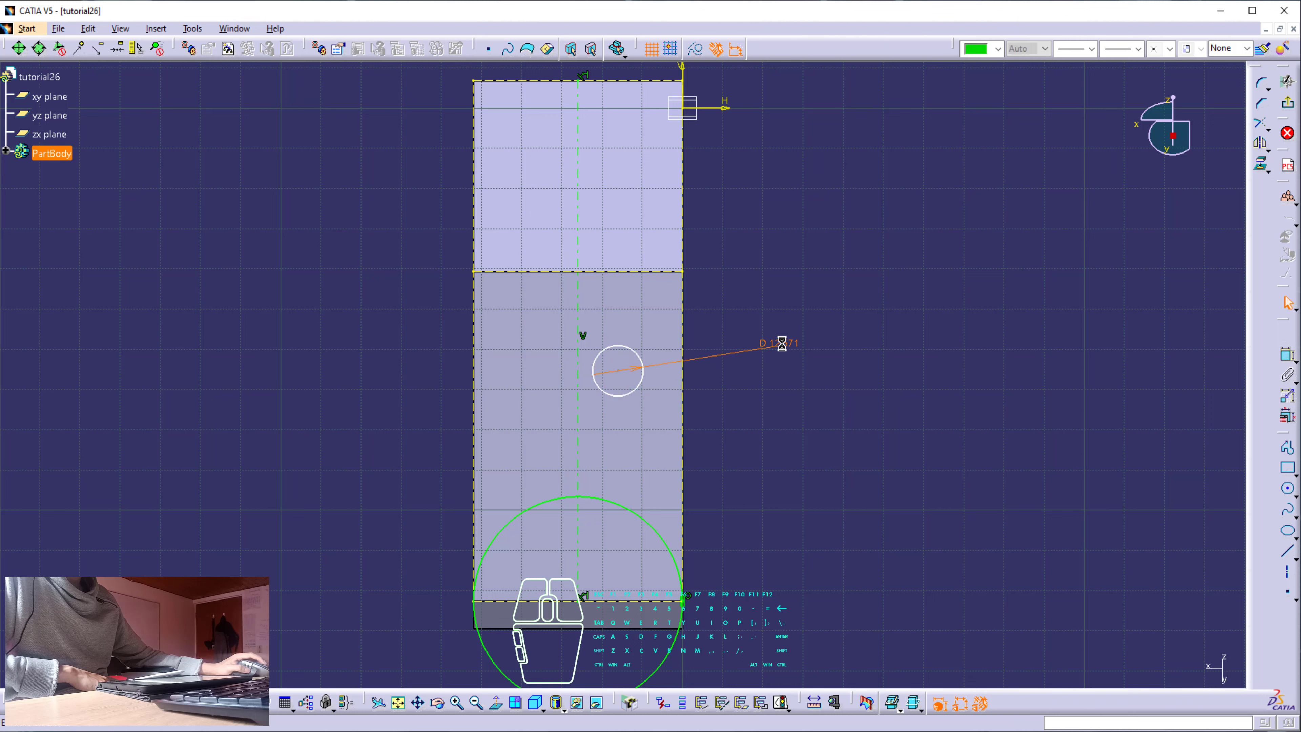
pyautogui.doubleClick(783, 343)
pyautogui.write('15')
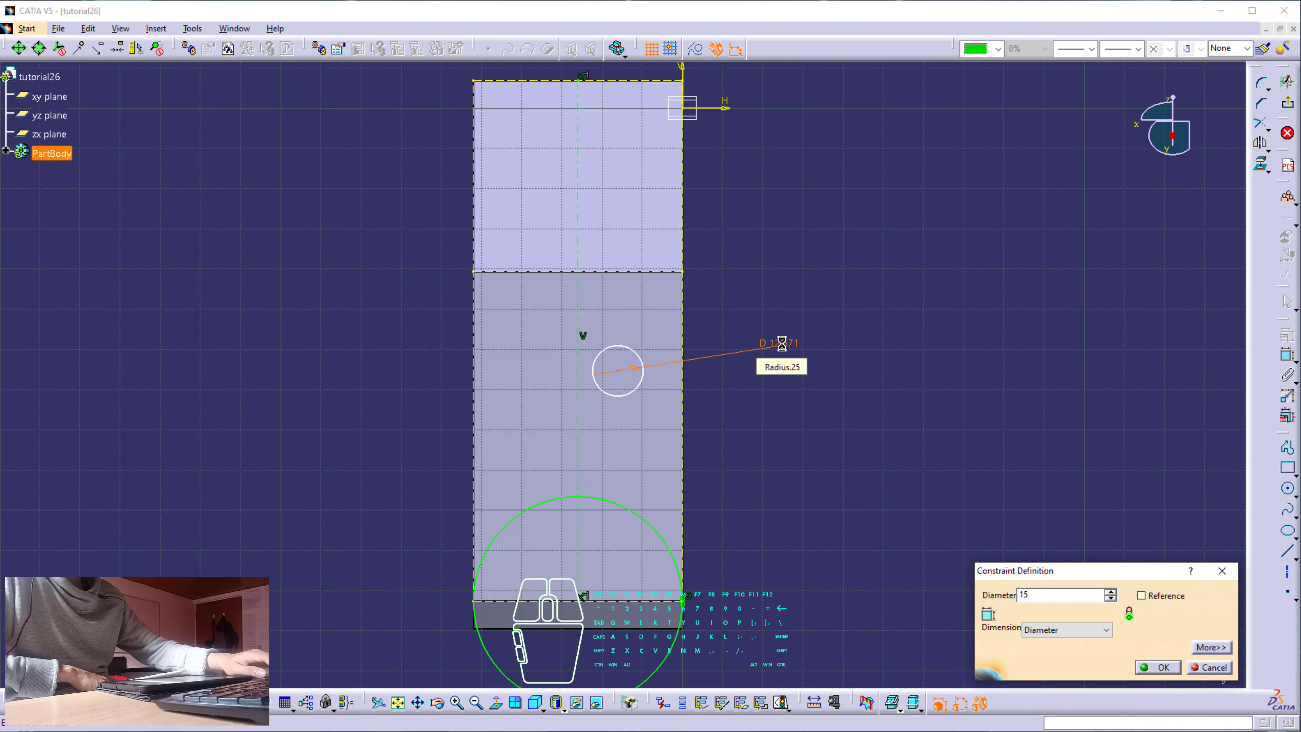
pyautogui.press('Return')
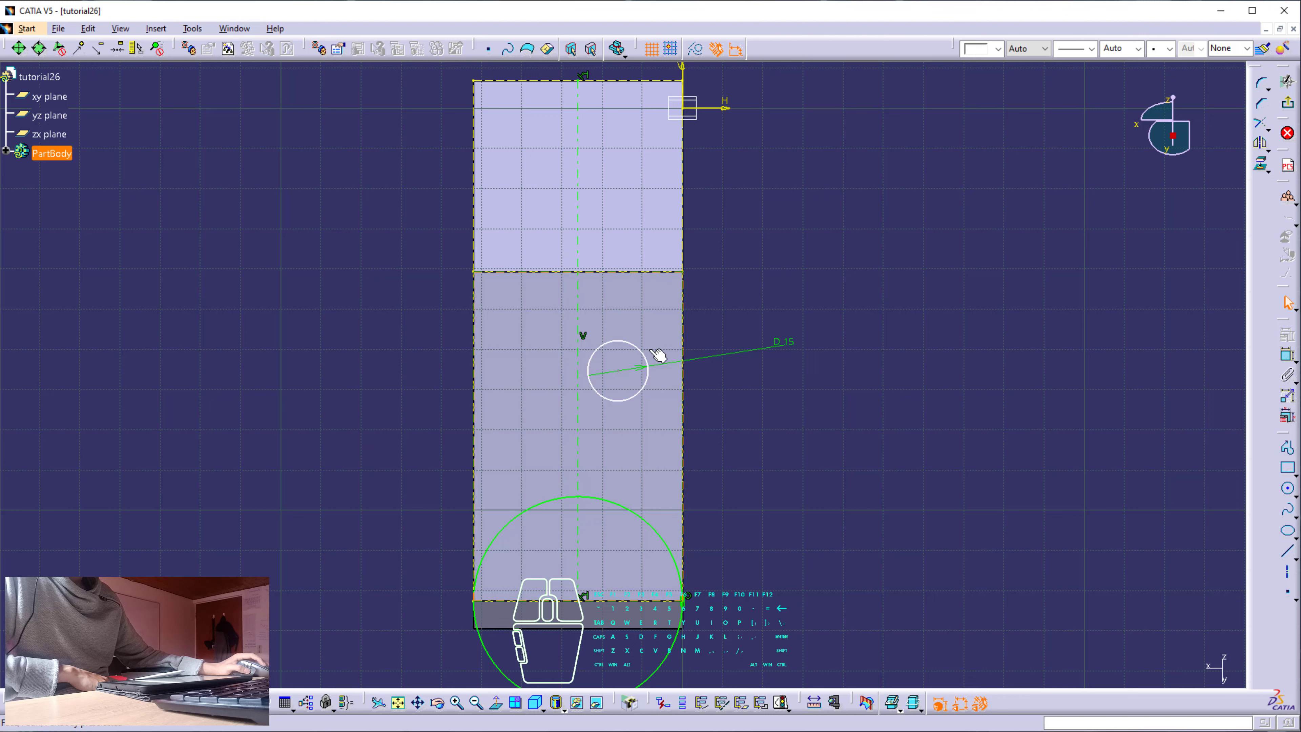
# Shift the 15 mm circle slightly farther from the centreline and mirror it about that axis
pyautogui.moveTo(645, 356); pyautogui.dragTo(659, 354)
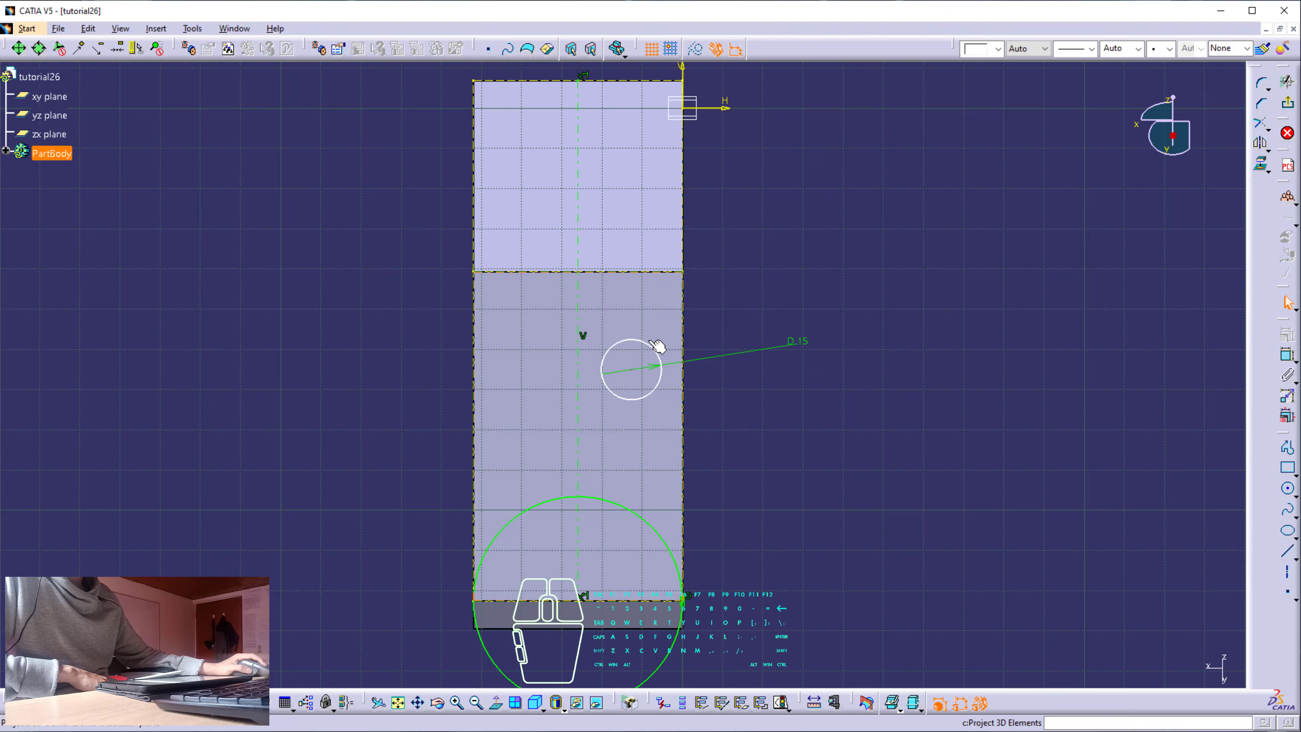
pyautogui.click(641, 347)
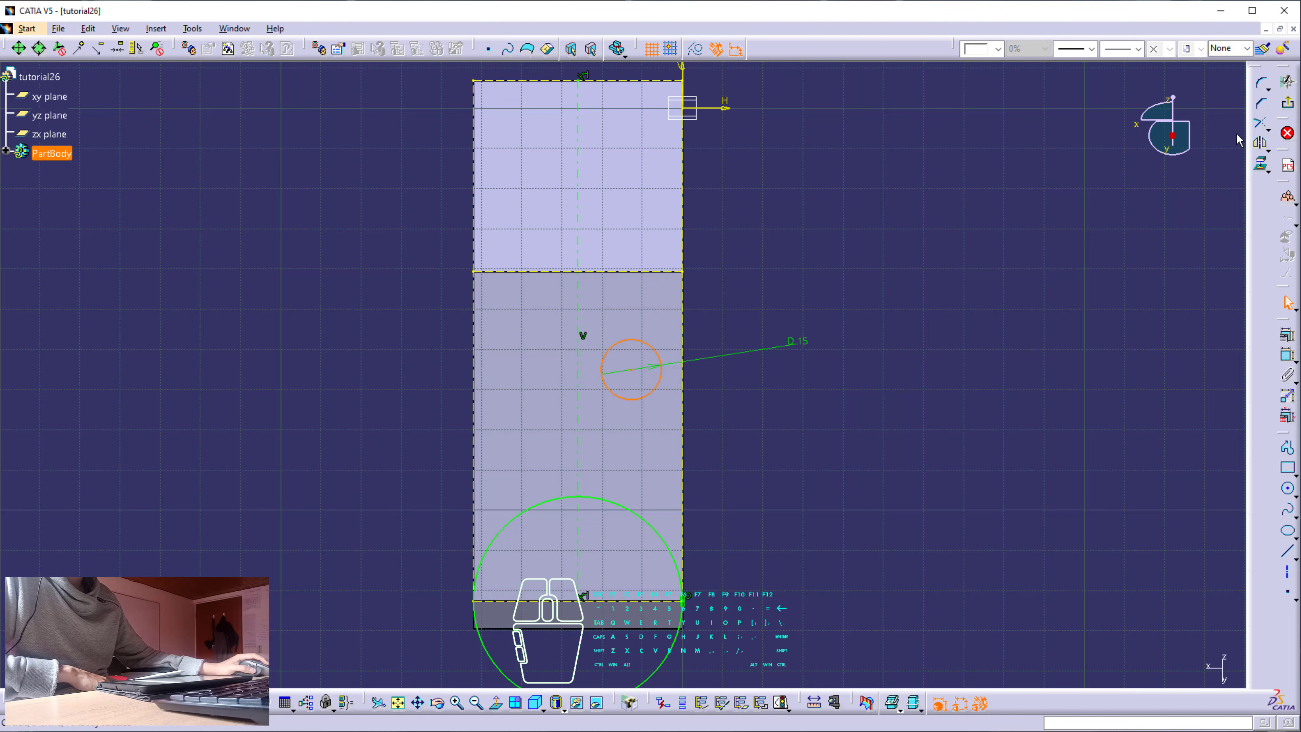
pyautogui.click(1261, 145)
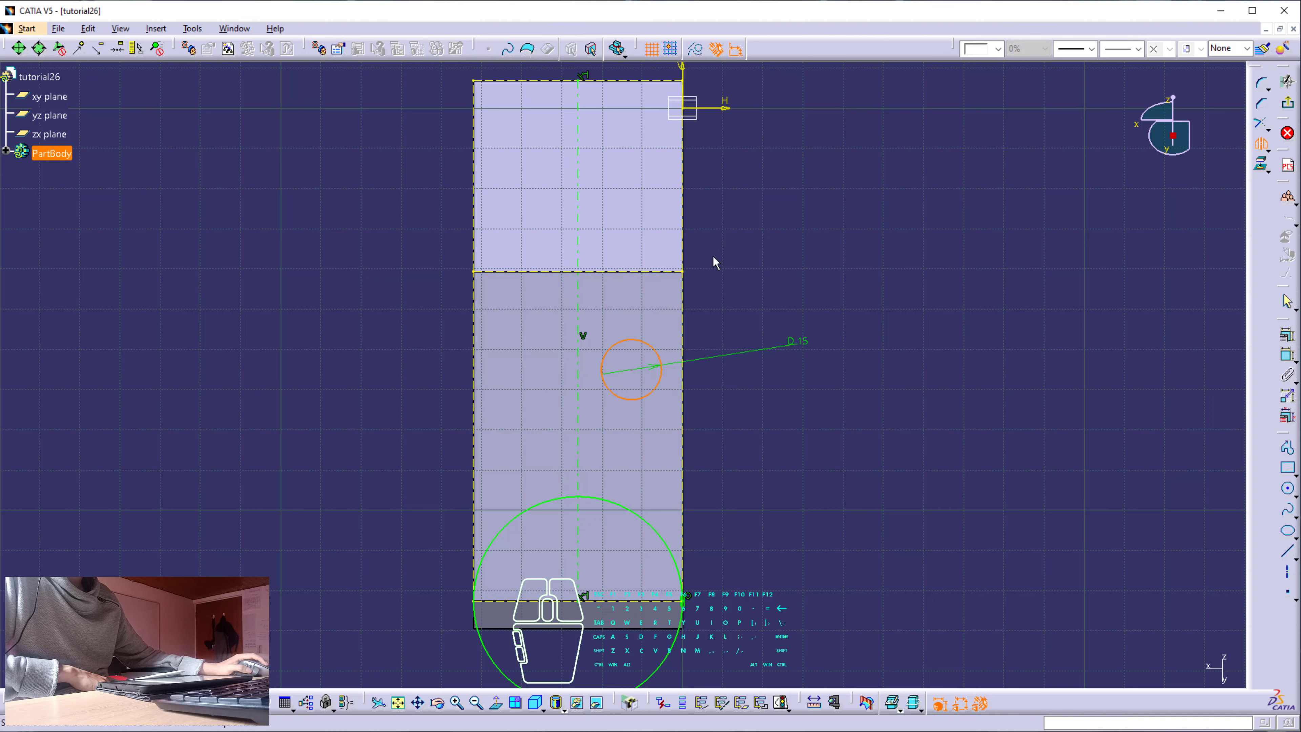
pyautogui.click(579, 299)
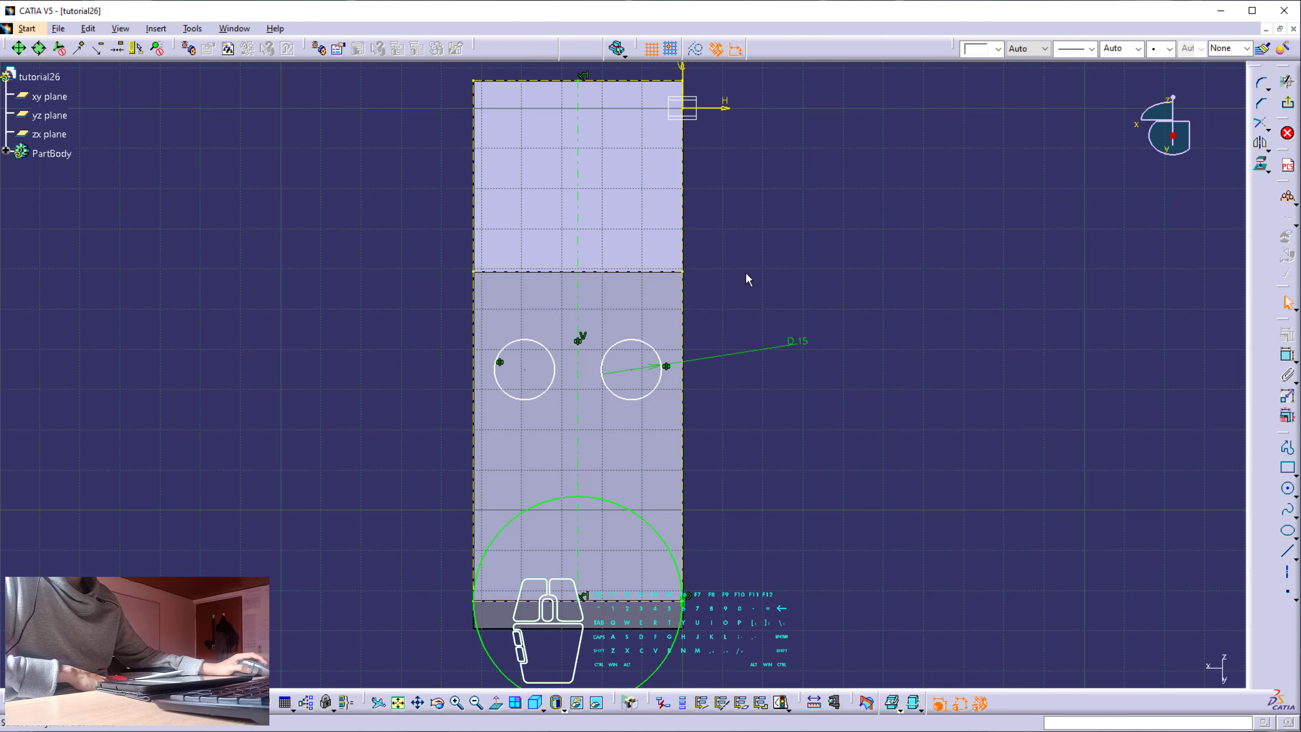
# Dimension the spacing between the two small circles' centres and set it to 30 mm
pyautogui.click(1289, 357)
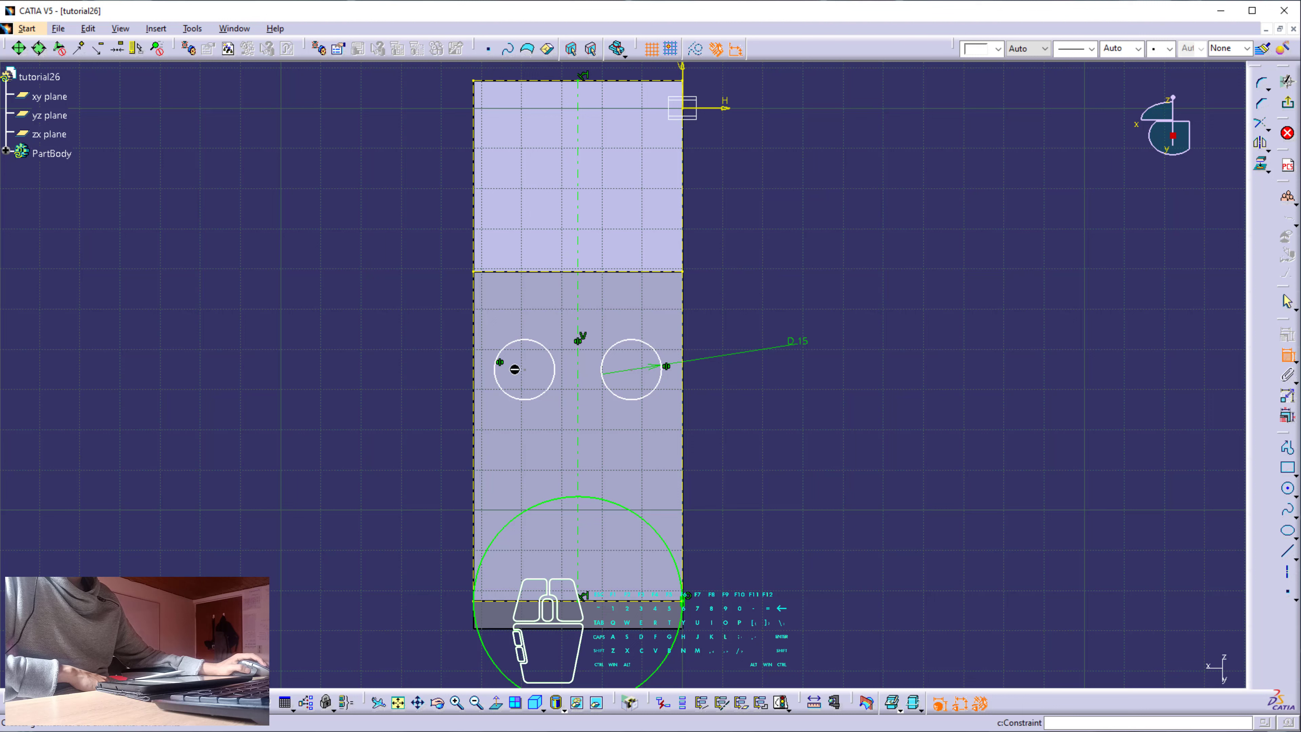
pyautogui.click(524, 370)
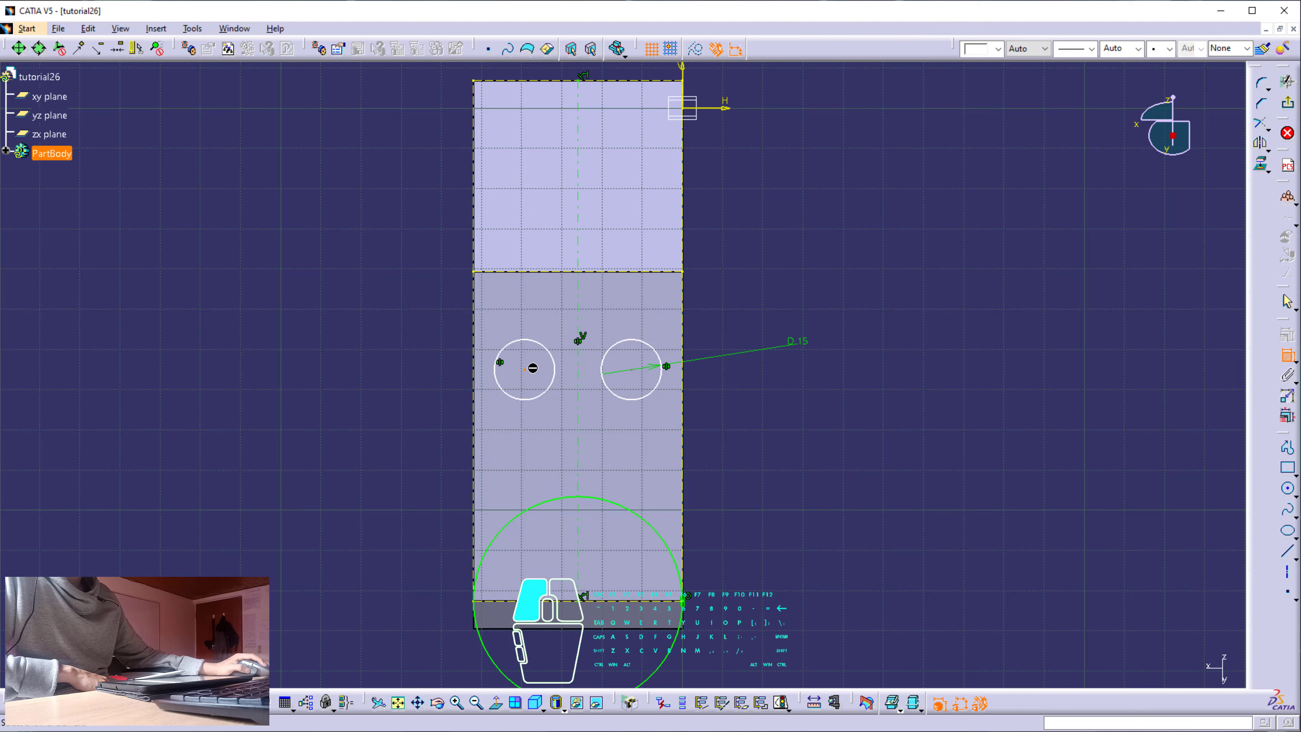
pyautogui.click(640, 377)
pyautogui.click(738, 300)
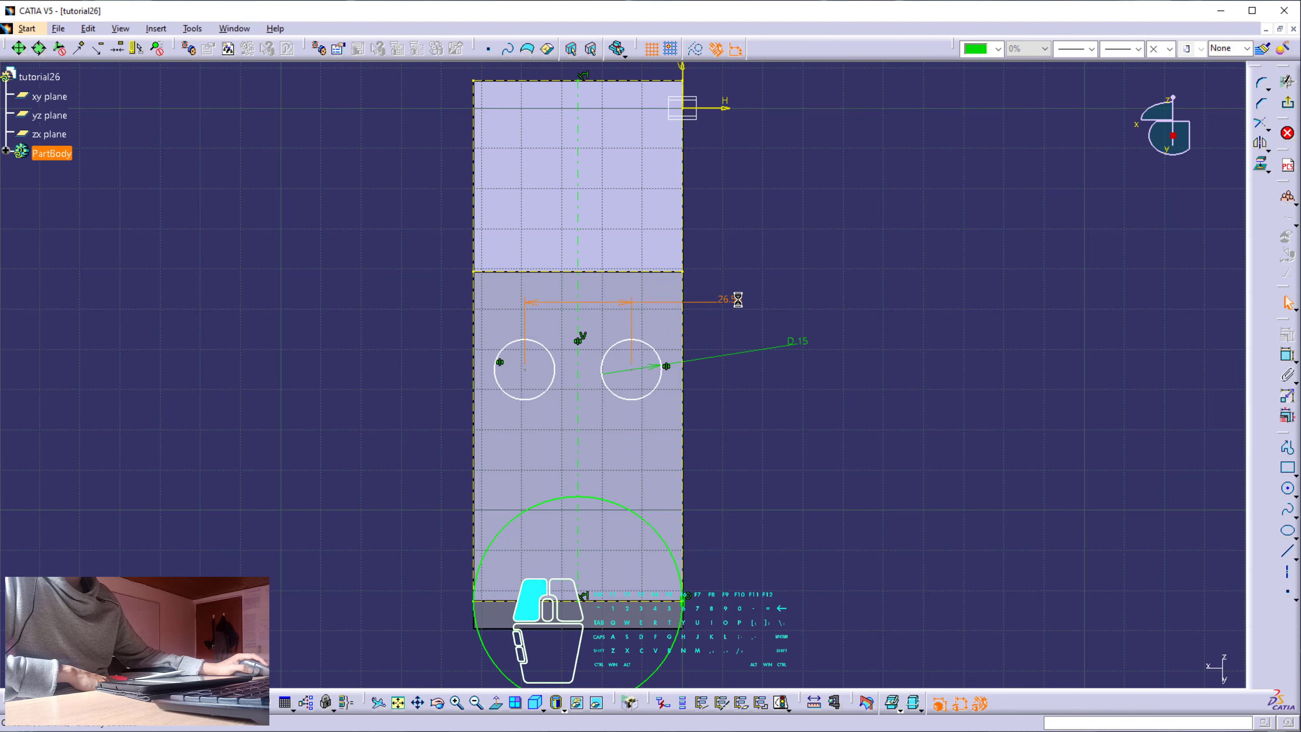
pyautogui.write('3')
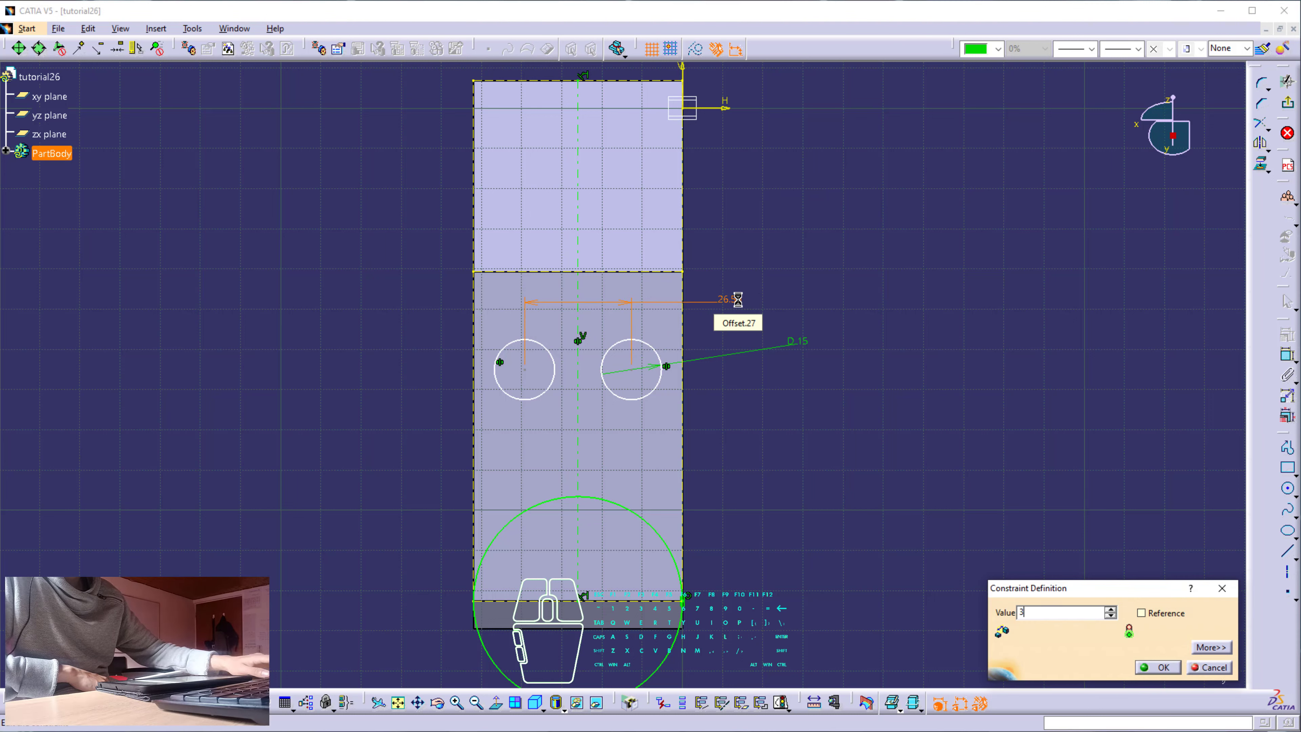
pyautogui.write('0')
pyautogui.press('Return')
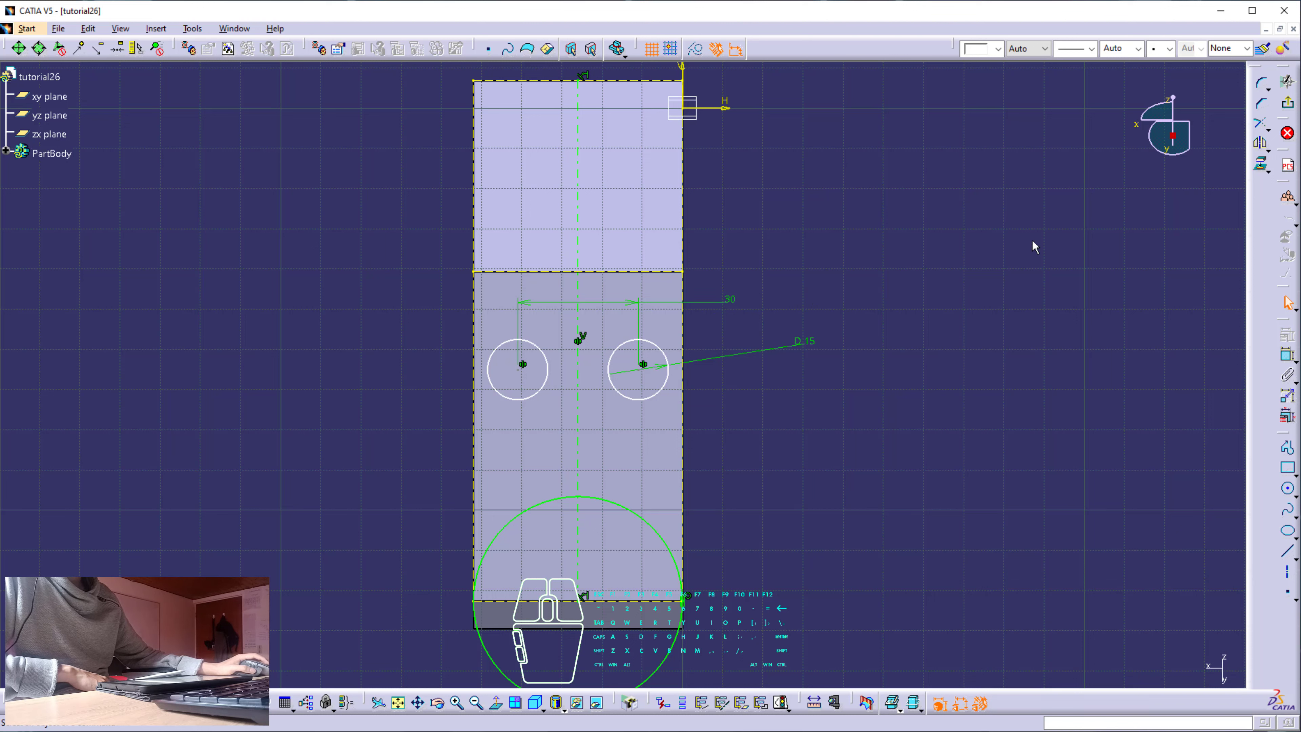
# Dimension the distance from the bend edge to the small circles' centres and set it to 30 mm
pyautogui.click(1288, 357)
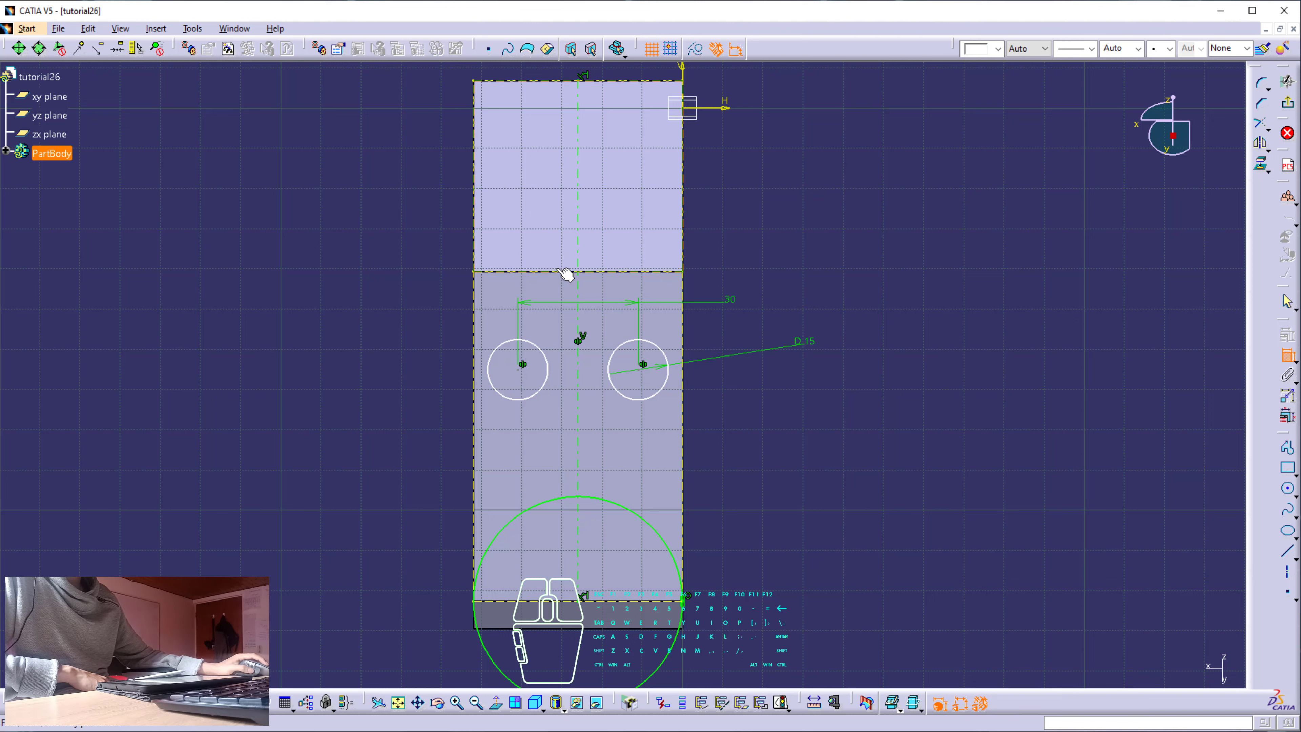
pyautogui.click(566, 275)
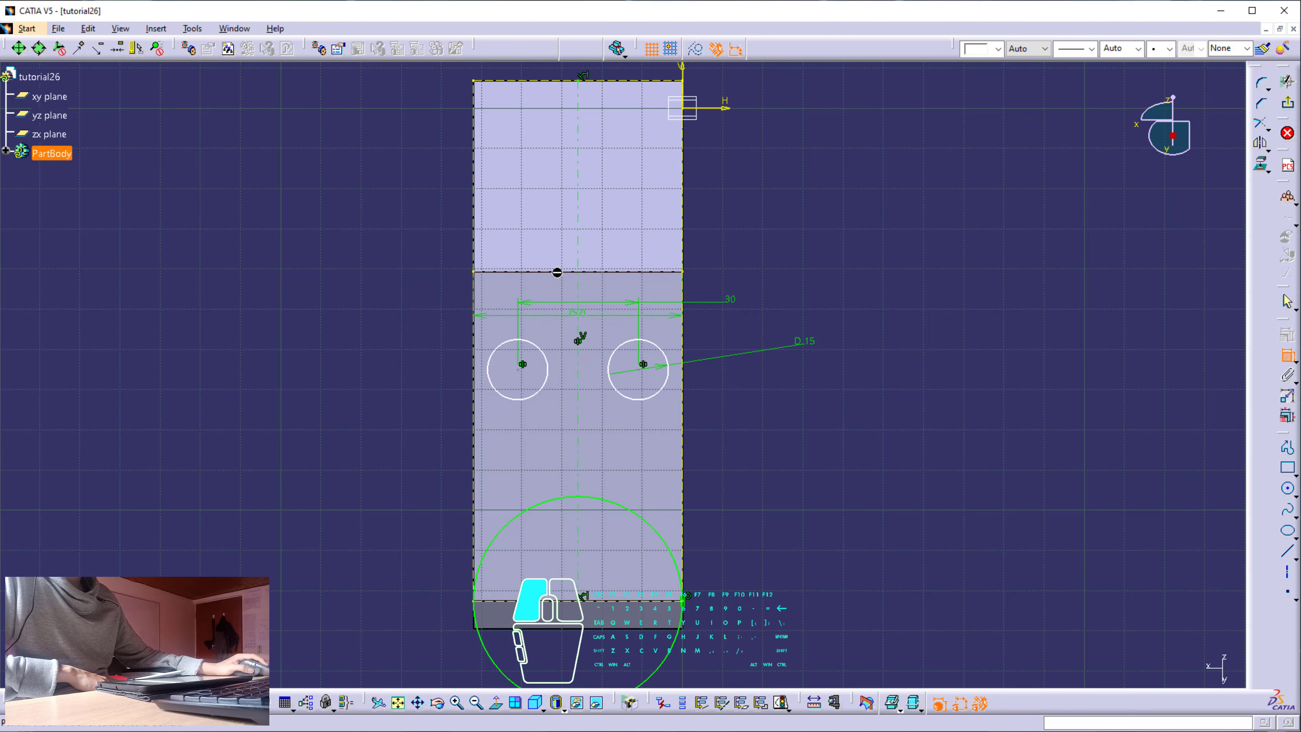
pyautogui.click(524, 369)
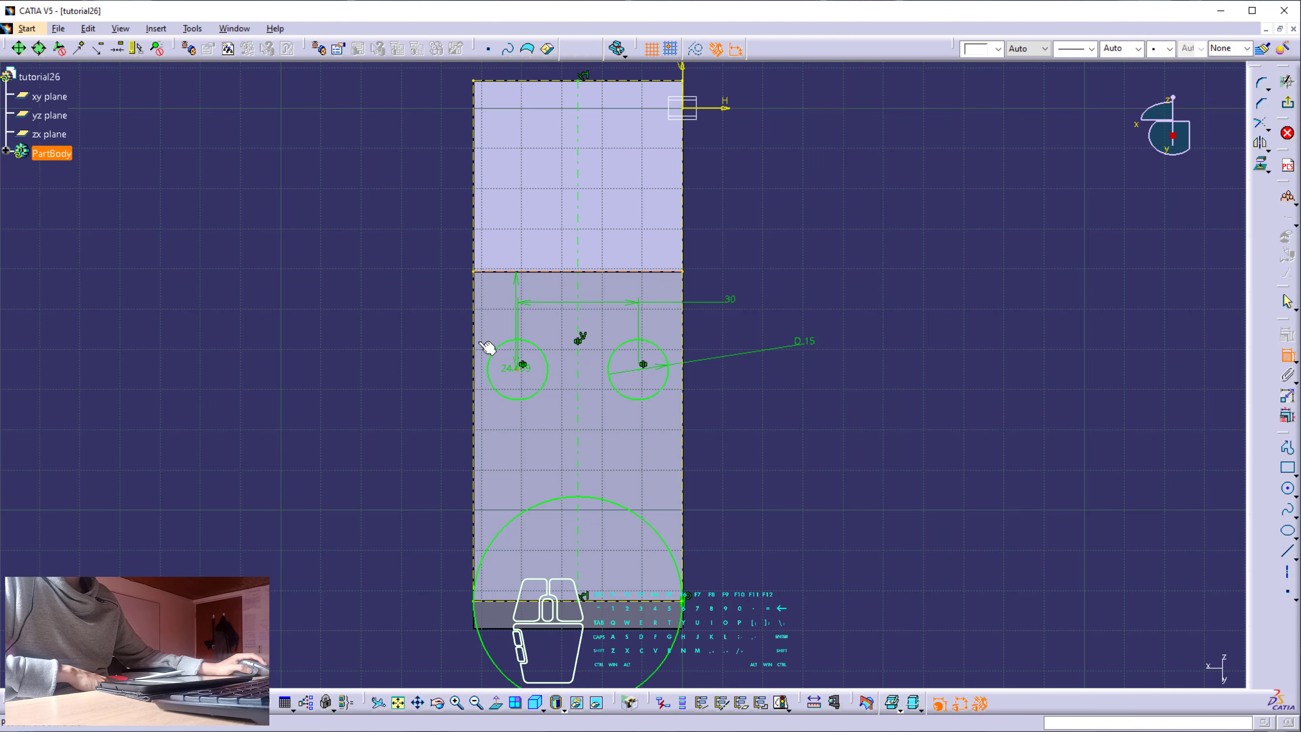
pyautogui.moveTo(487, 348); pyautogui.dragTo(429, 325)
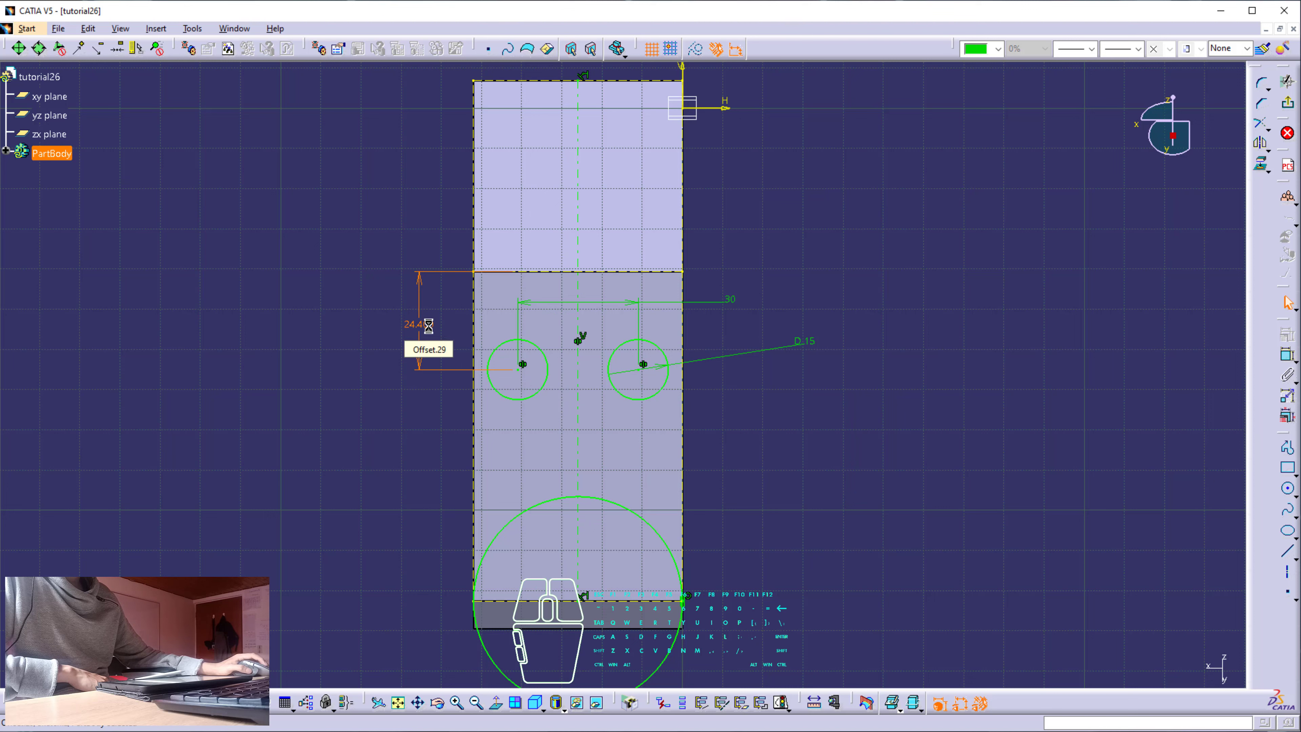
pyautogui.doubleClick(428, 325)
pyautogui.write('30mm')
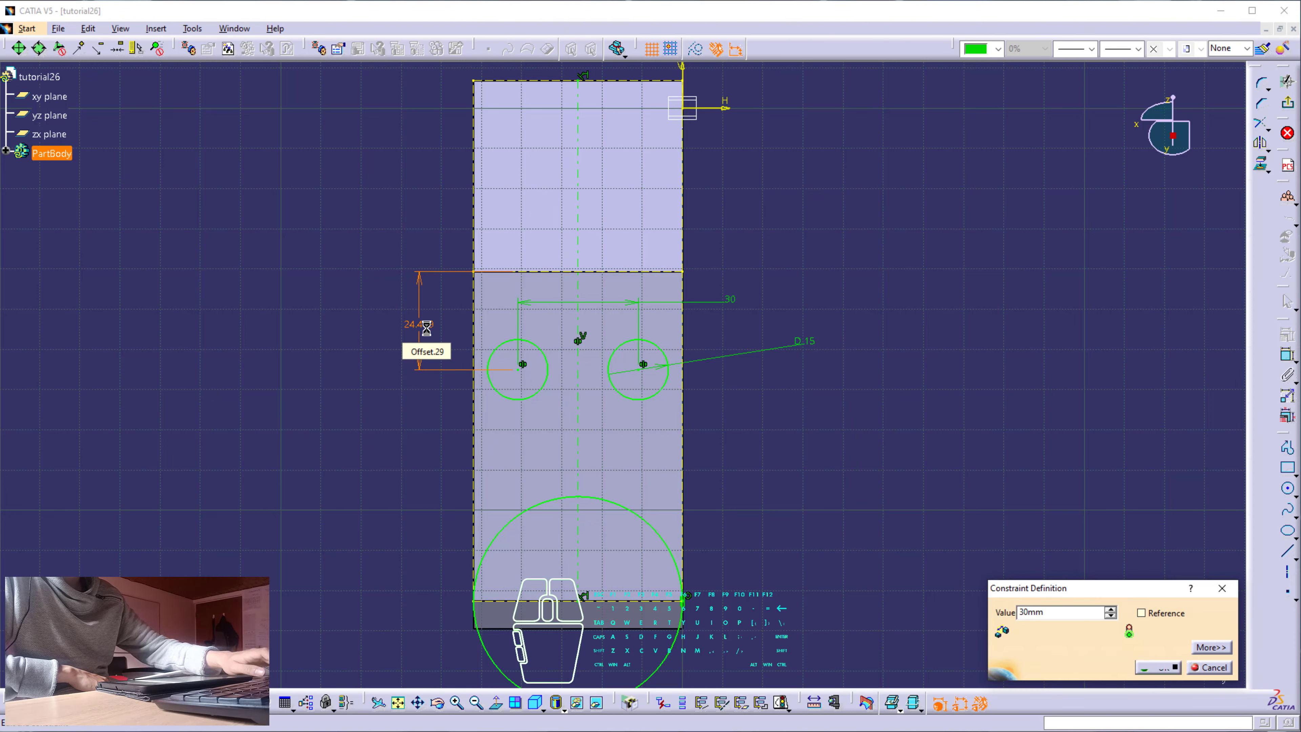
pyautogui.press('Return')
pyautogui.click(791, 321)
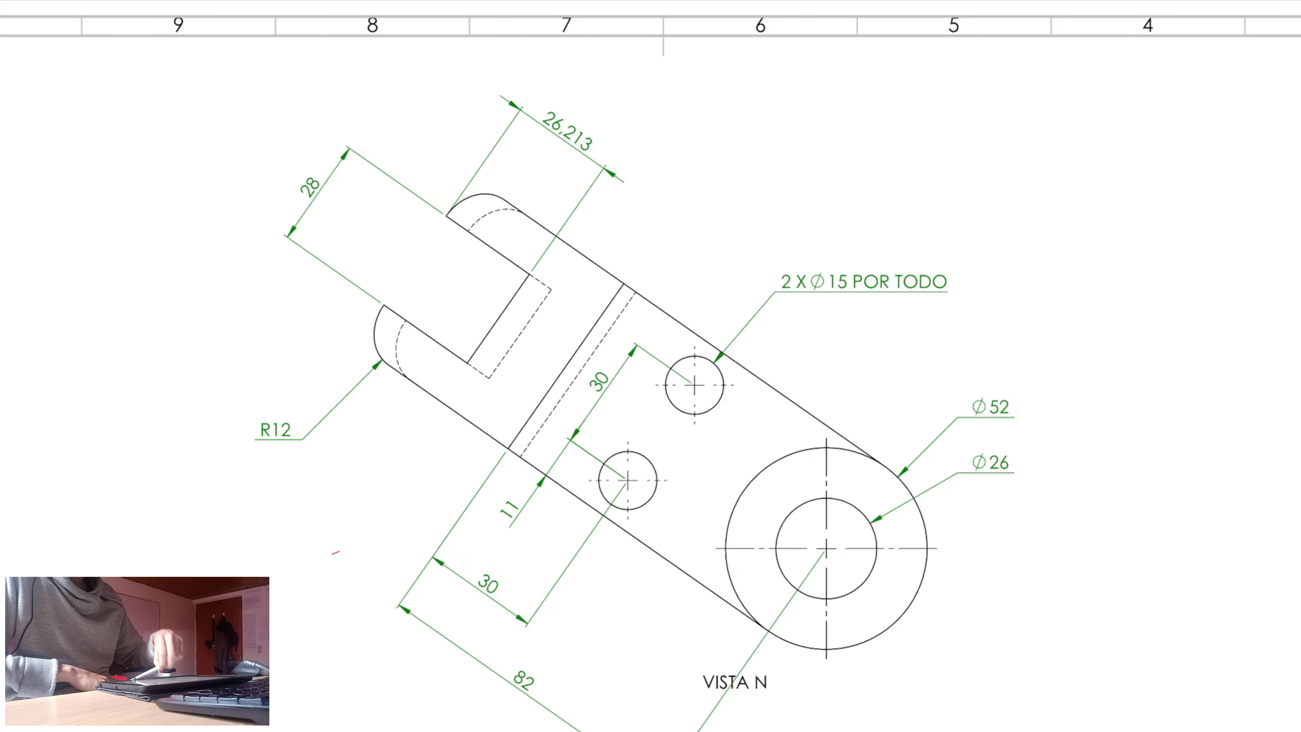
# Check VISTA N in the drawing, marking the 11 mm edge offset of the lower 15 mm hole and examining the fork slot
pyautogui.moveTo(516, 493)
pyautogui.mouseDown()
pyautogui.moveTo(495, 494)
pyautogui.moveTo(530, 492)
pyautogui.mouseUp()
pyautogui.moveTo(486, 498); pyautogui.dragTo(546, 530)
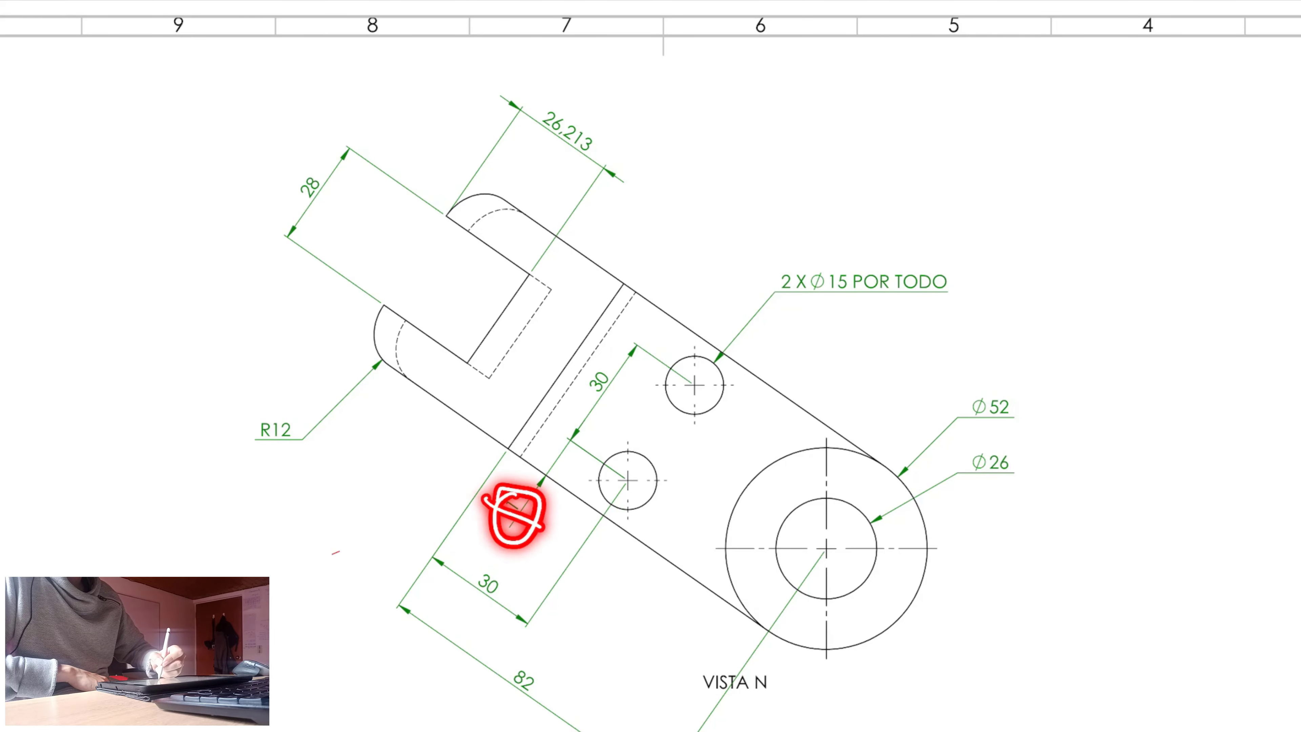
pyautogui.moveTo(522, 479); pyautogui.dragTo(492, 552)
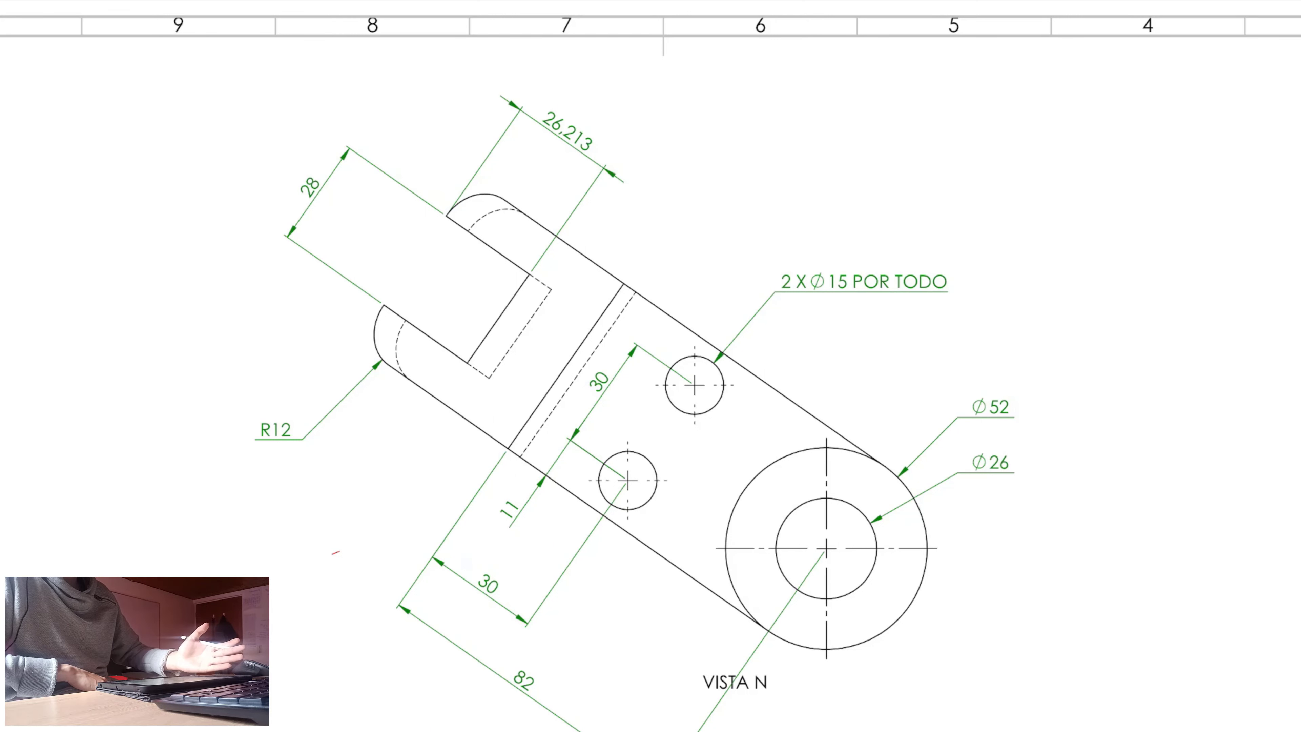
pyautogui.moveTo(512, 493); pyautogui.dragTo(515, 518)
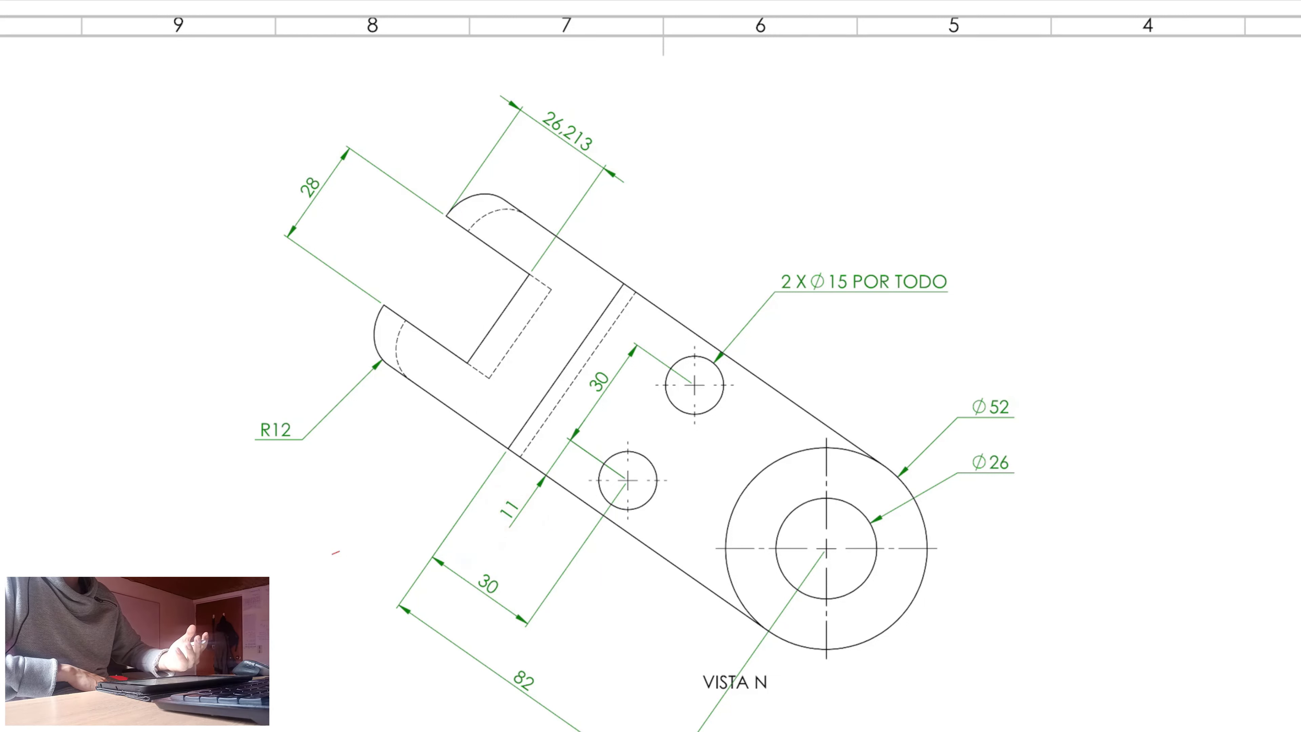
pyautogui.moveTo(515, 495); pyautogui.dragTo(508, 517)
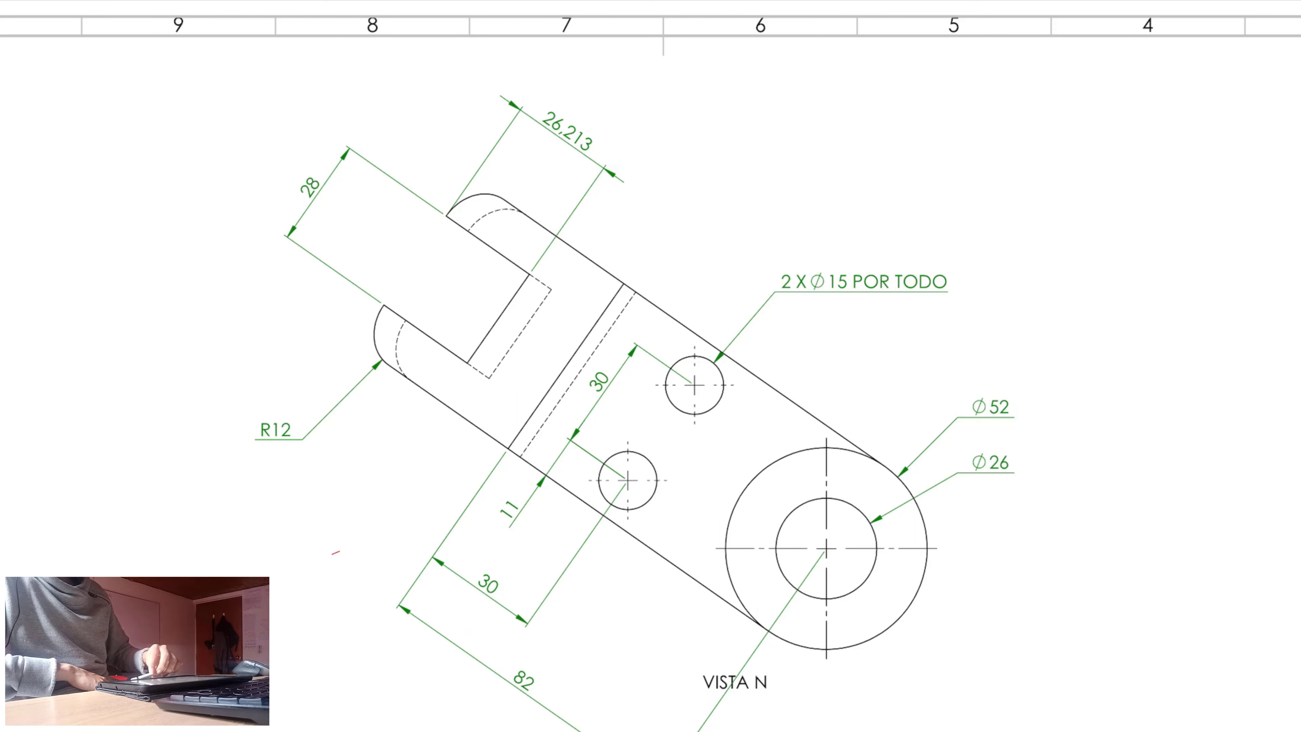
pyautogui.moveTo(447, 210)
pyautogui.mouseDown()
pyautogui.moveTo(464, 372)
pyautogui.moveTo(382, 292)
pyautogui.moveTo(445, 208)
pyautogui.mouseUp()
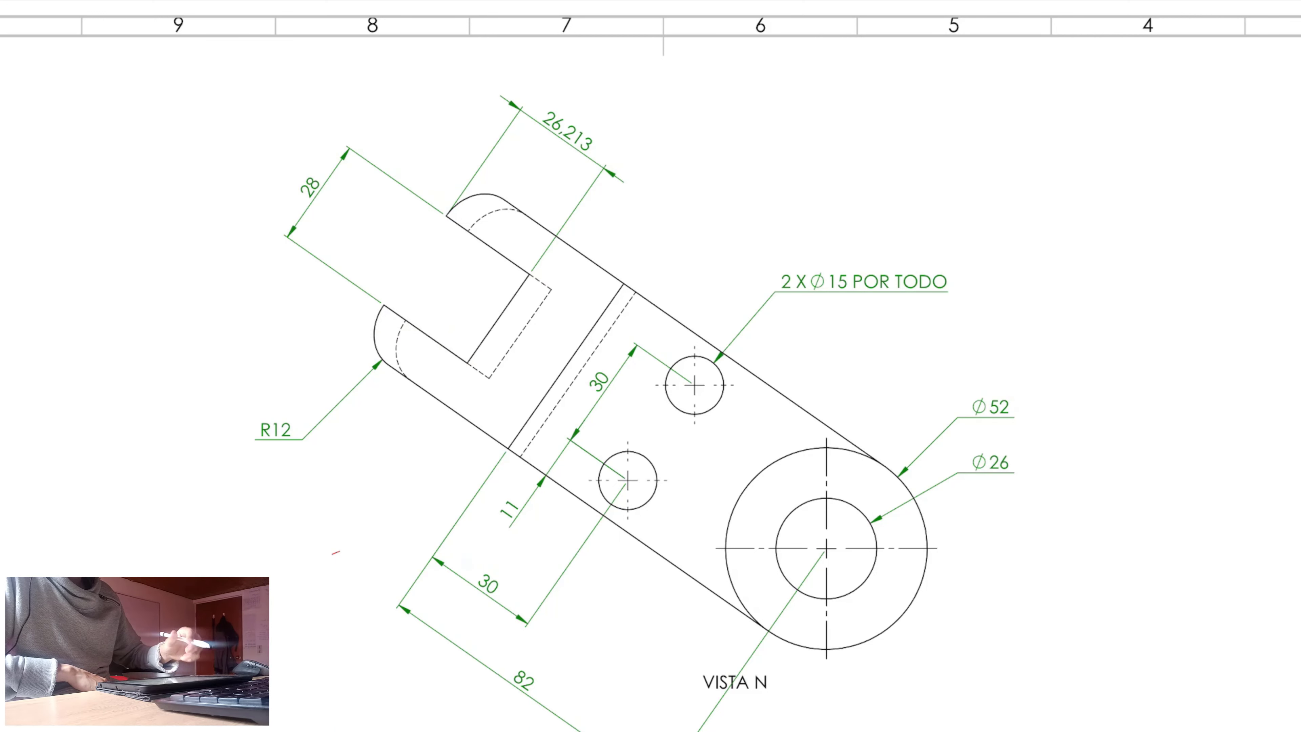
pyautogui.moveTo(917, 145)
pyautogui.mouseDown()
pyautogui.moveTo(814, 116)
pyautogui.moveTo(249, 610)
pyautogui.moveTo(1066, 318)
pyautogui.moveTo(921, 138)
pyautogui.mouseUp()
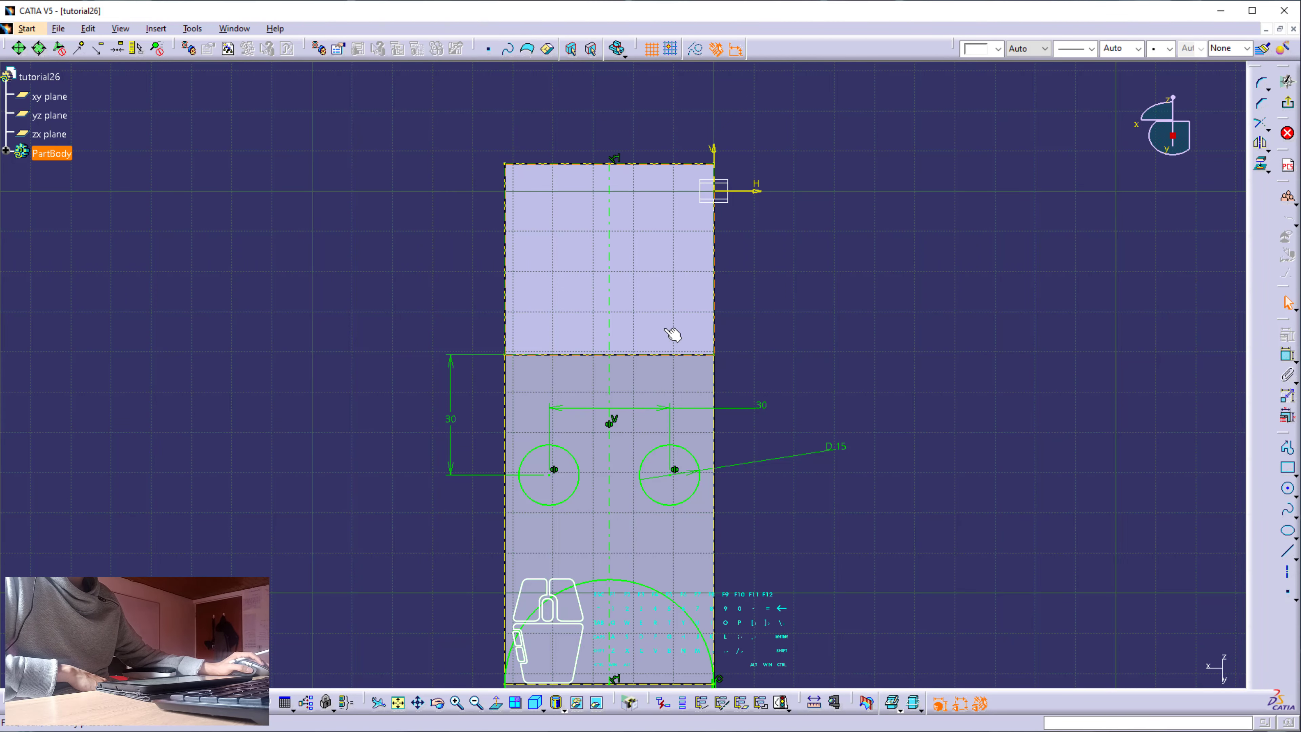
# Draw a fork-slot rectangle about 28 by 30 mm starting on the flat face's end edge, and make its long sides symmetric about the centreline
pyautogui.click(1289, 470)
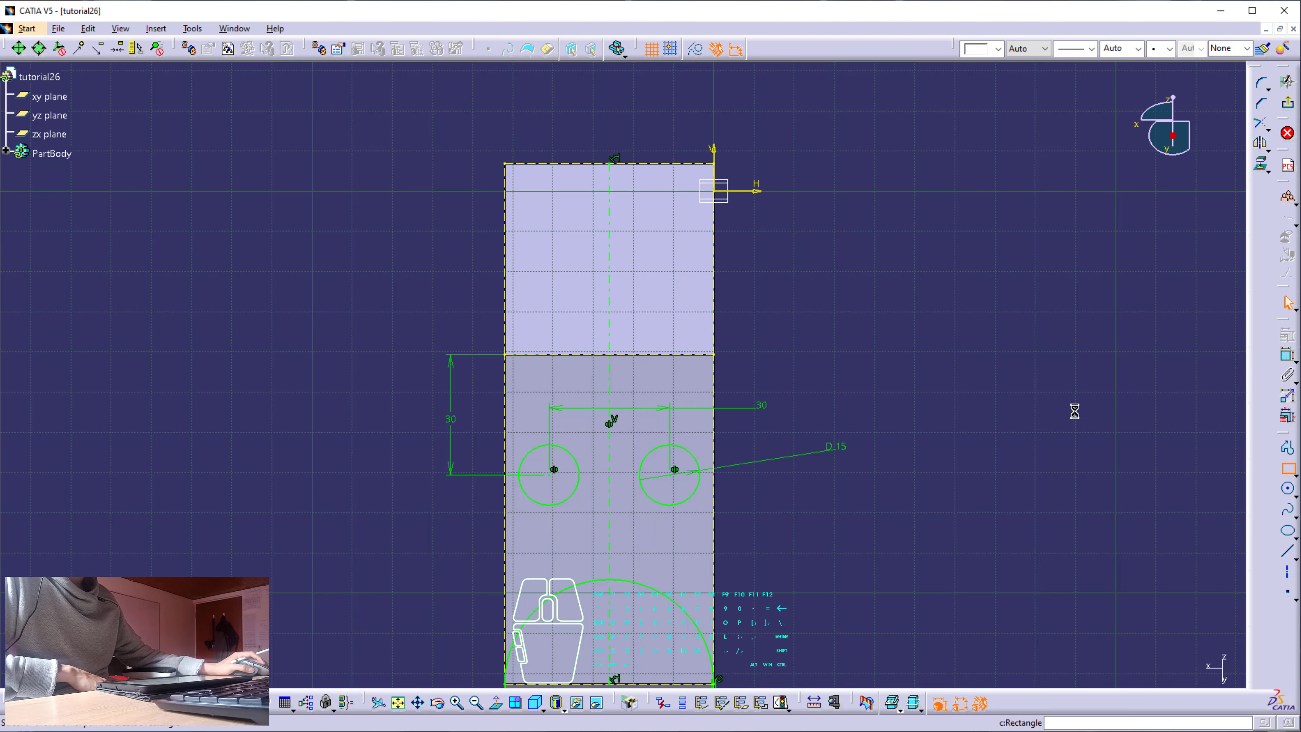
pyautogui.click(557, 163)
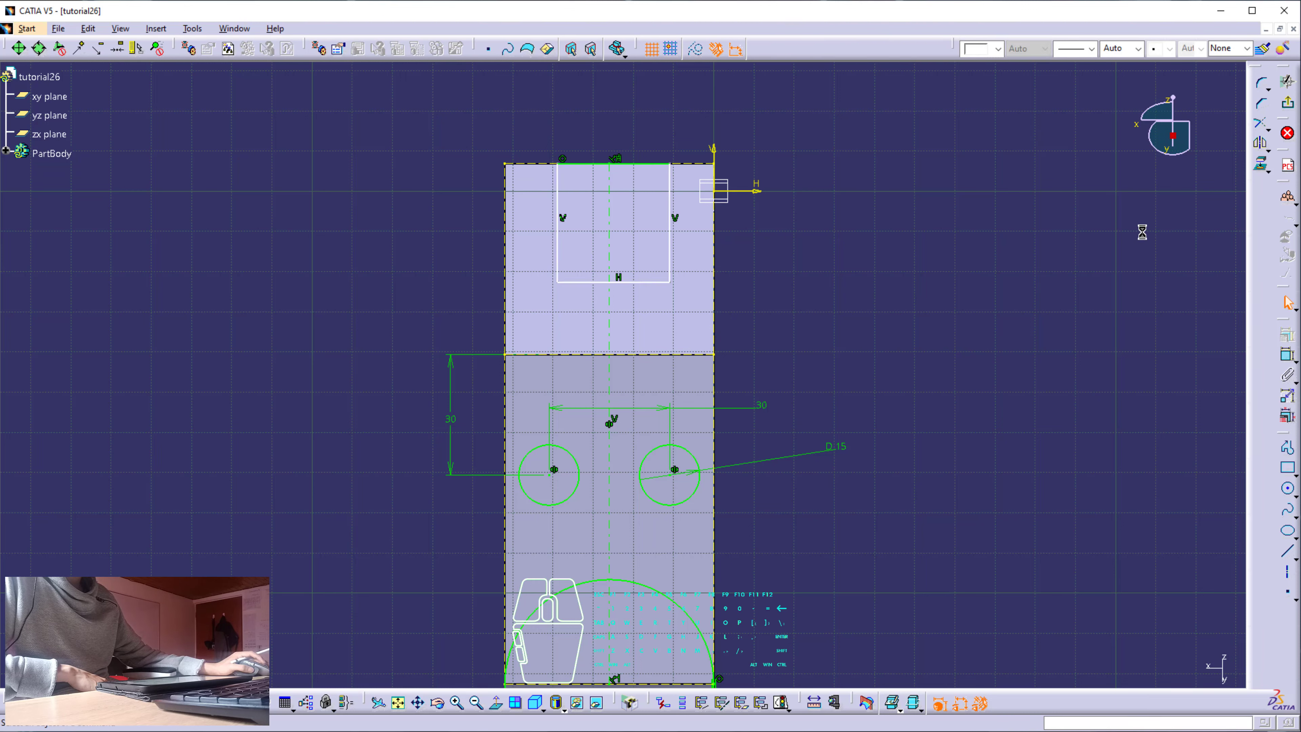
pyautogui.click(1287, 354)
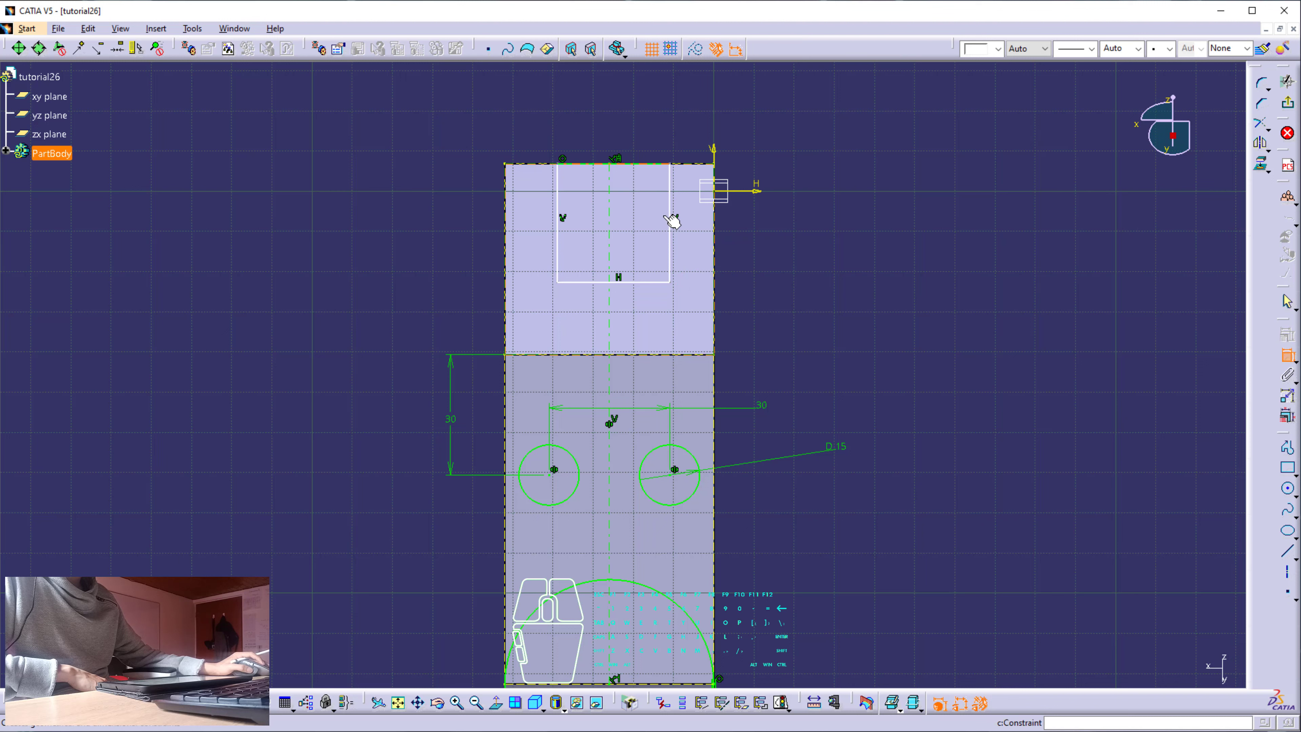
pyautogui.click(670, 220)
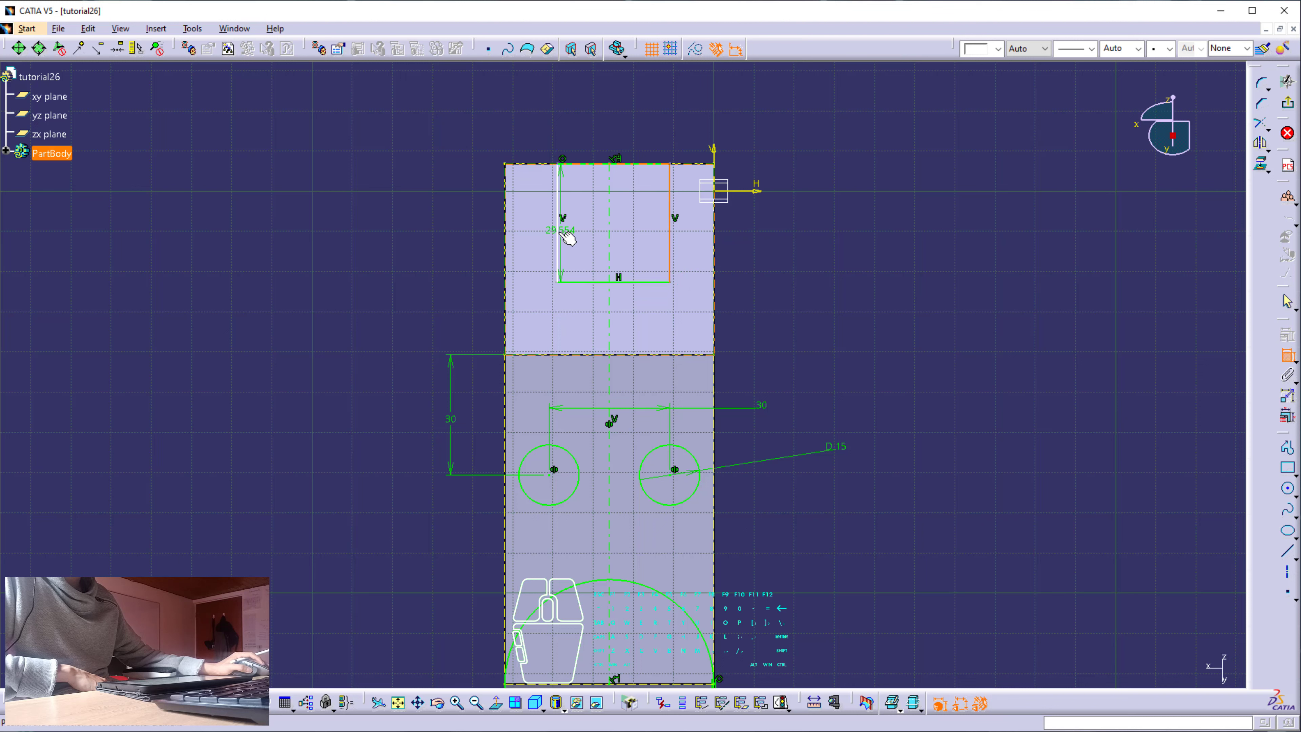
pyautogui.click(558, 234)
pyautogui.rightClick(624, 121)
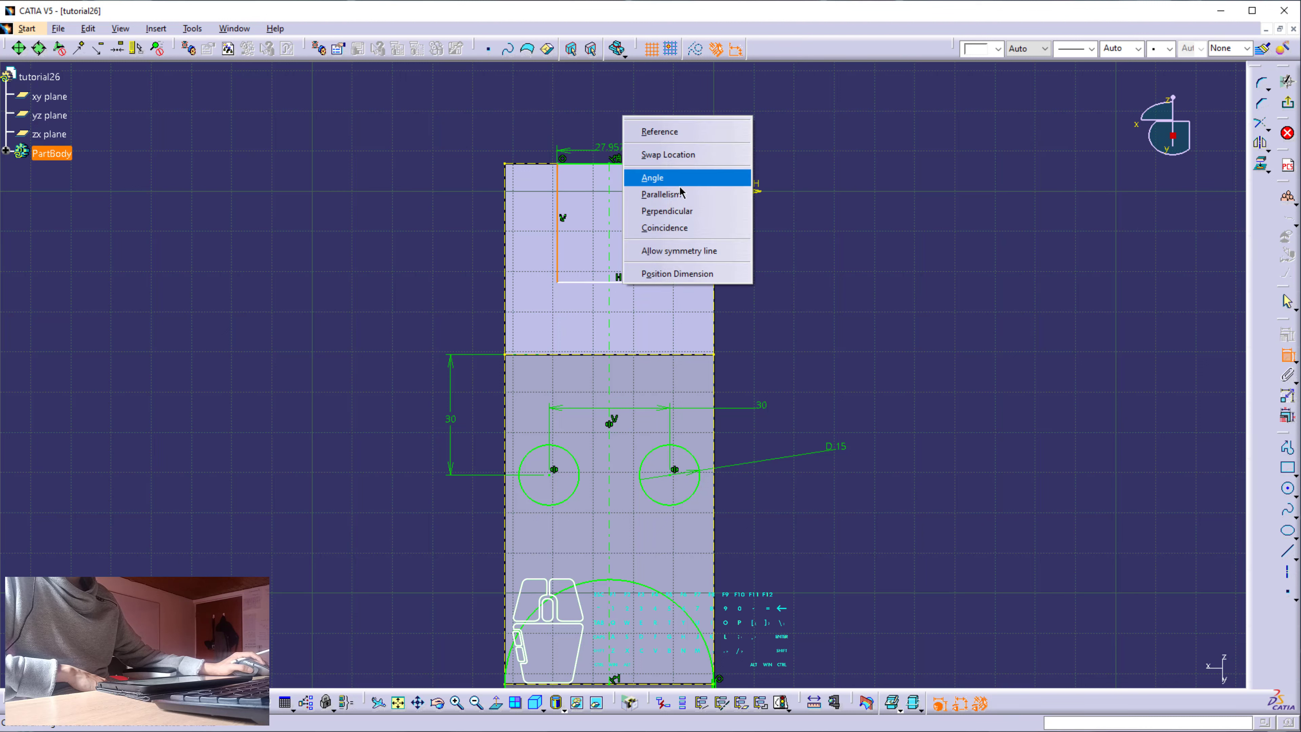
pyautogui.click(694, 251)
pyautogui.click(618, 203)
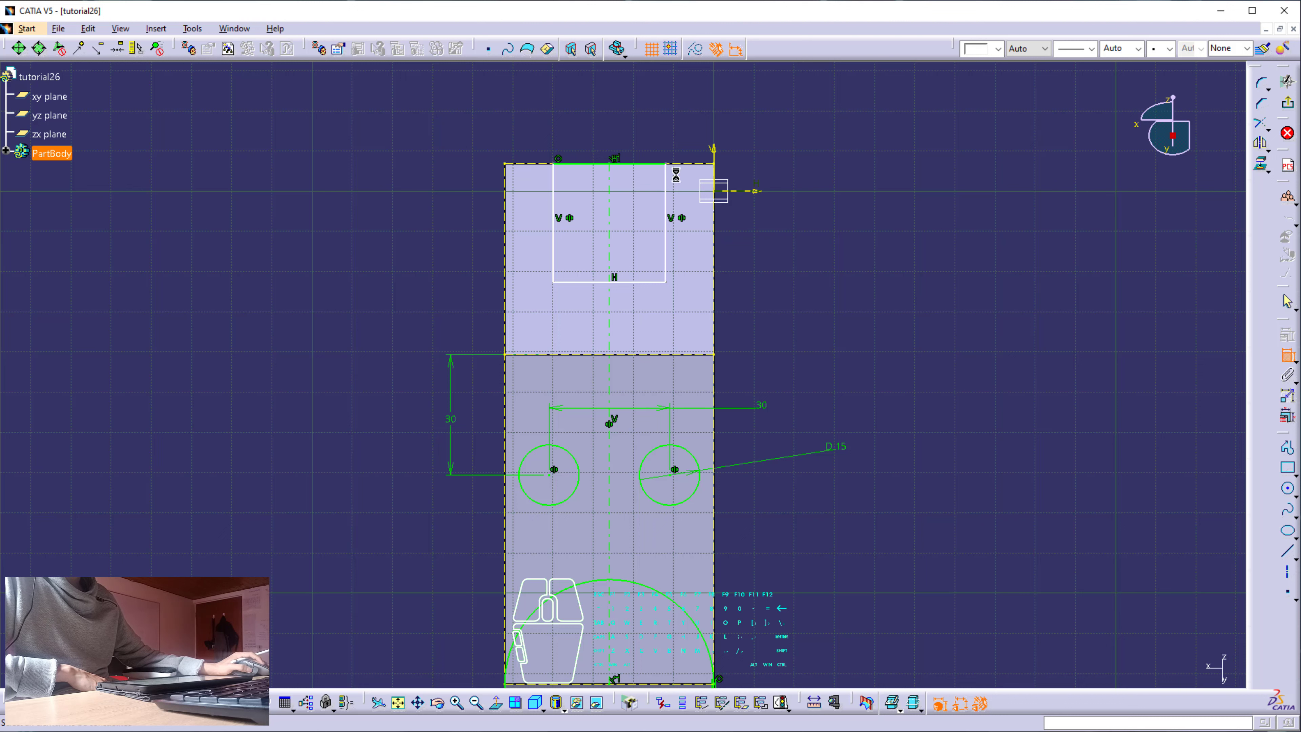
# Dimension the slot rectangle's width and its depth from the flat face's end edge
pyautogui.click(648, 166)
pyautogui.click(635, 125)
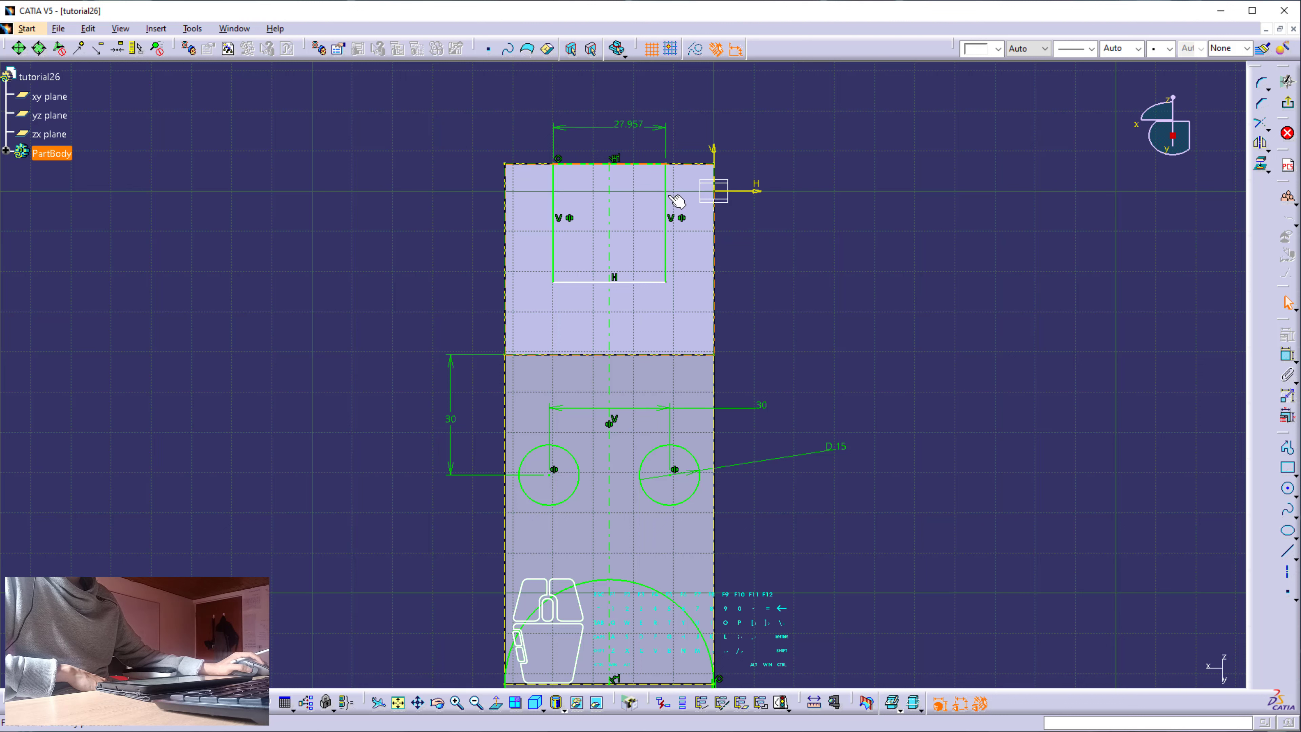
pyautogui.click(1286, 359)
pyautogui.click(666, 254)
pyautogui.click(832, 245)
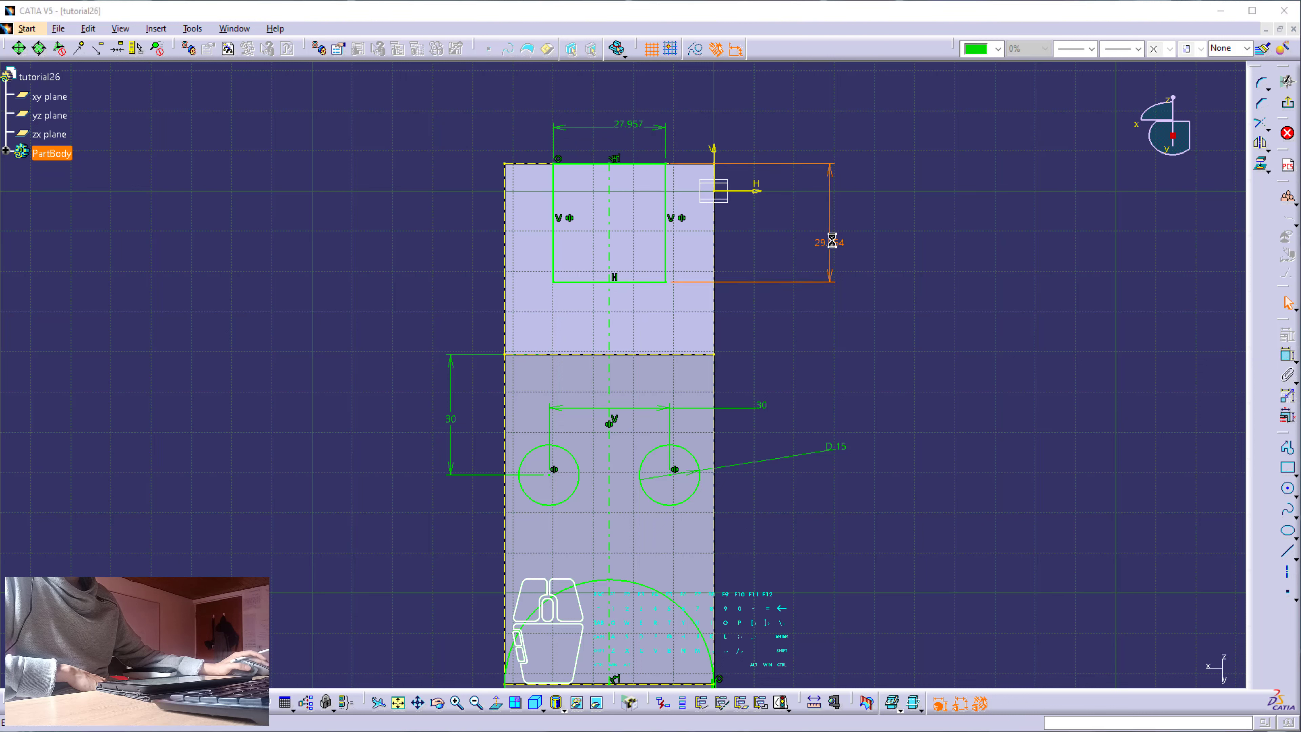
# Set the fork slot's depth to 26.213 mm and its width to 28 mm, checking both against VISTA N
pyautogui.doubleClick(832, 242)
pyautogui.write('26')
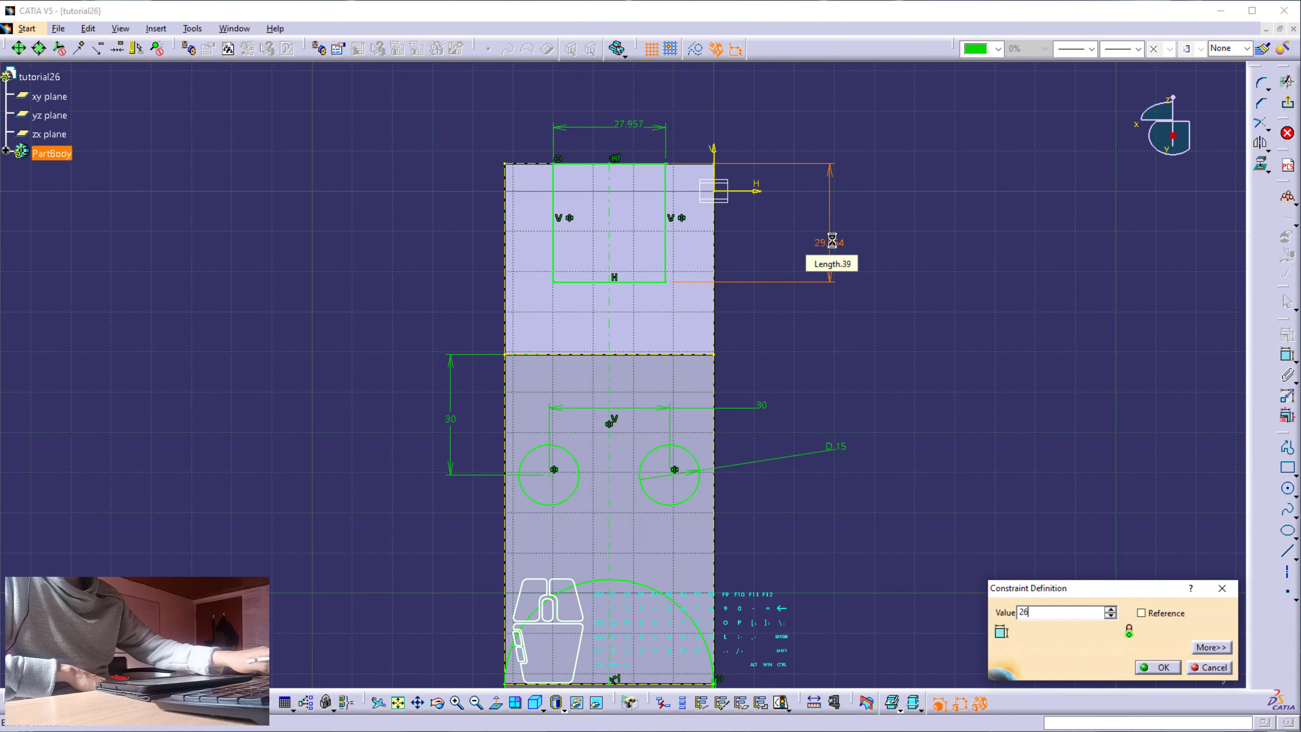
pyautogui.press('Return')
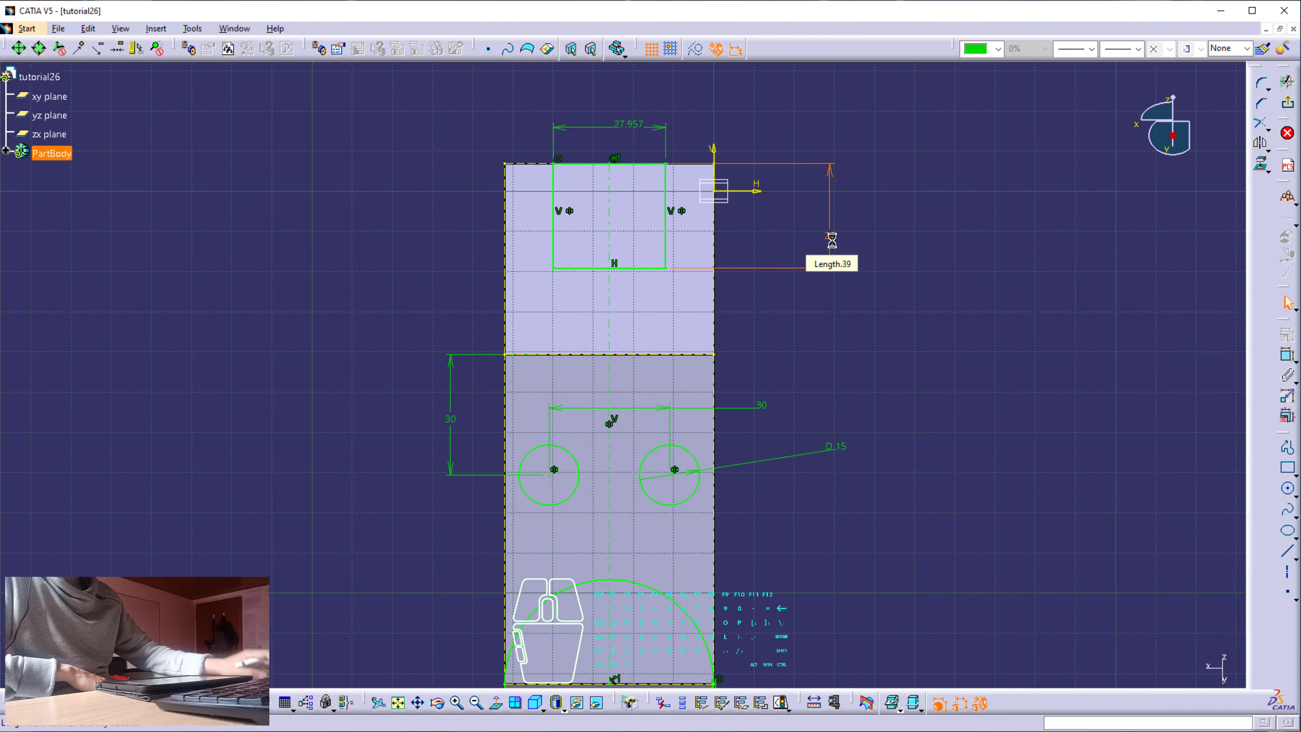
pyautogui.doubleClick(832, 242)
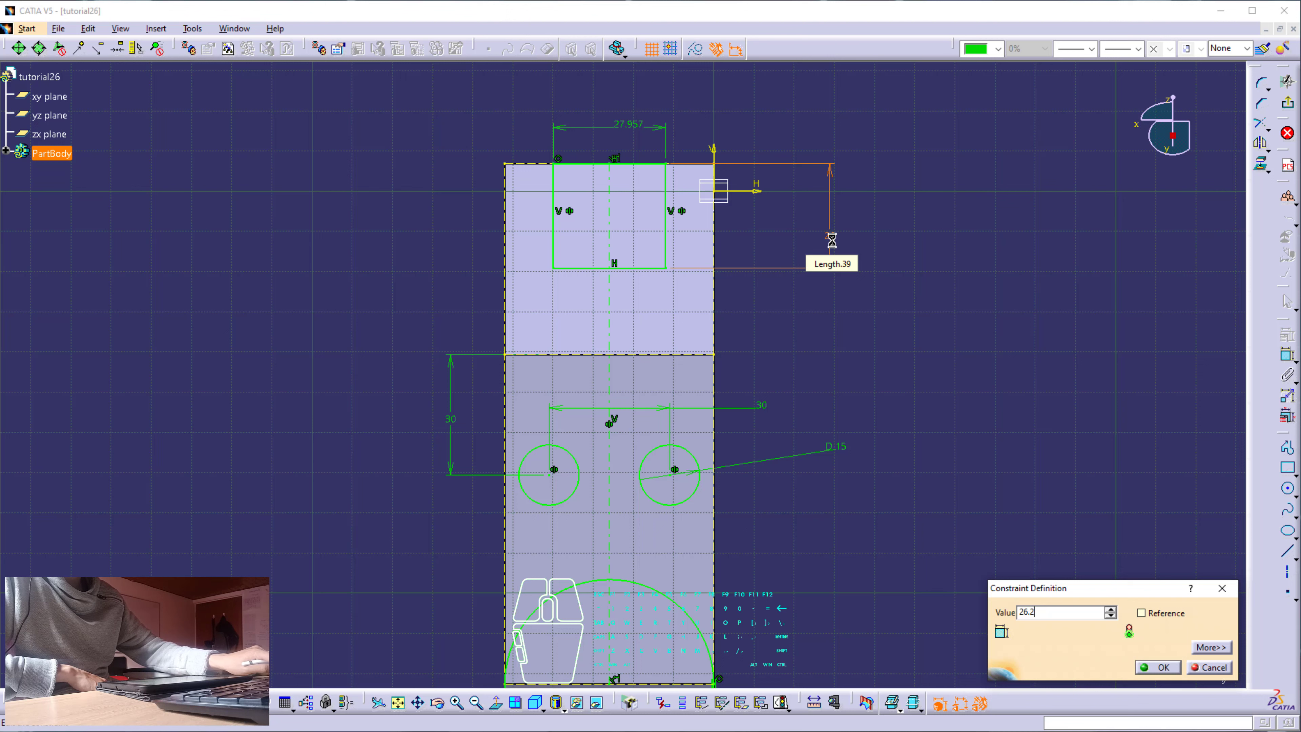
pyautogui.write('26.213mm')
pyautogui.press('Return')
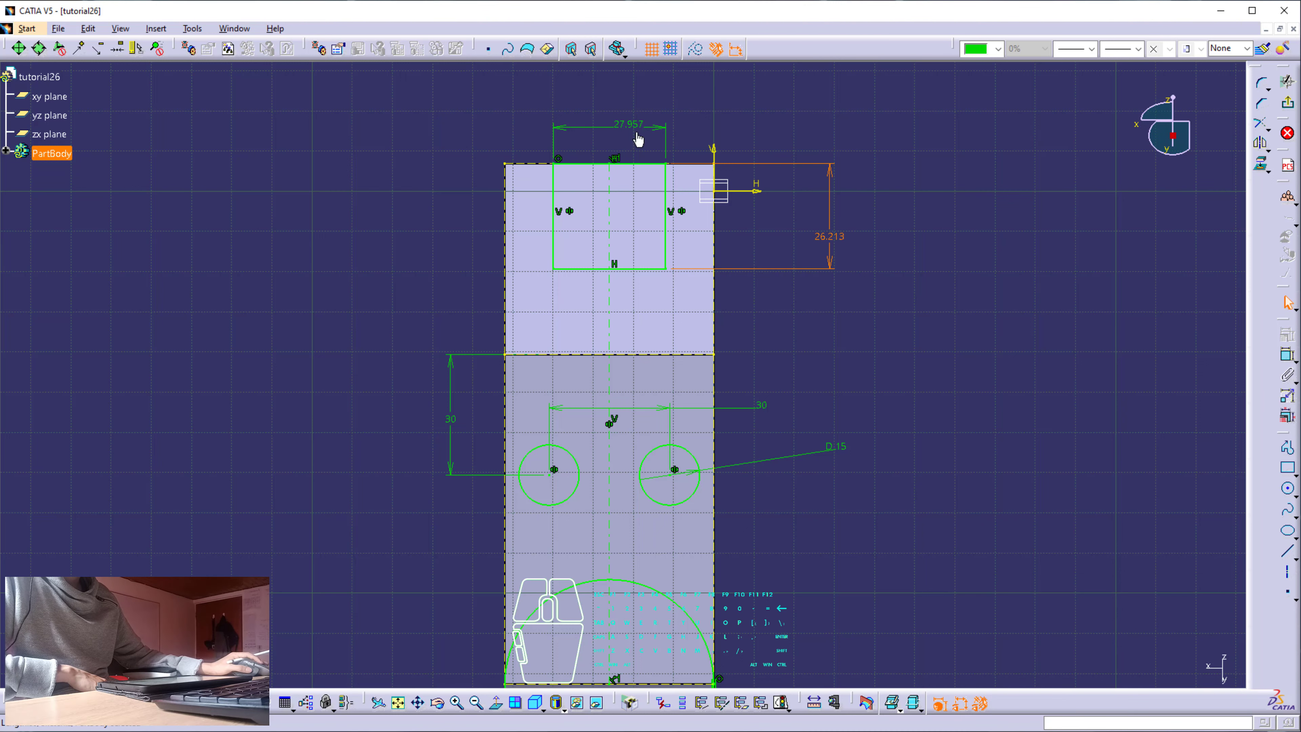
pyautogui.doubleClick(631, 122)
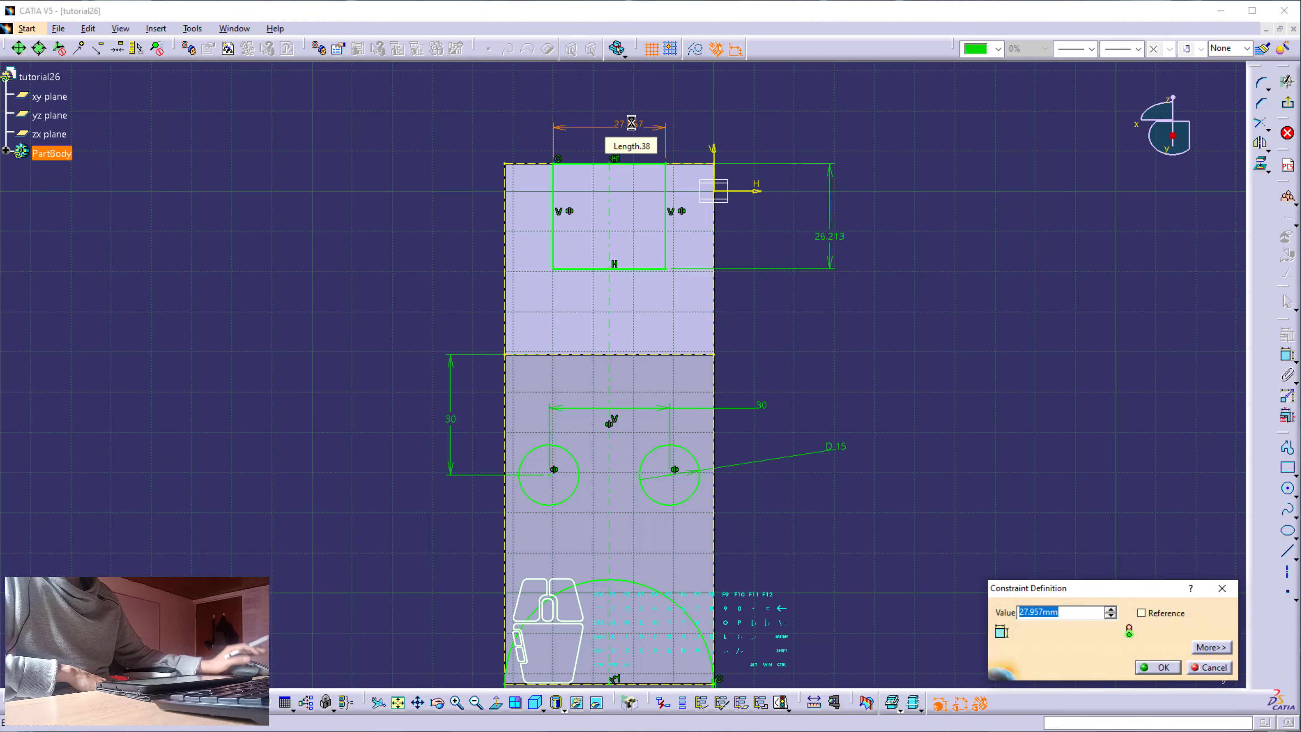
pyautogui.press('Return')
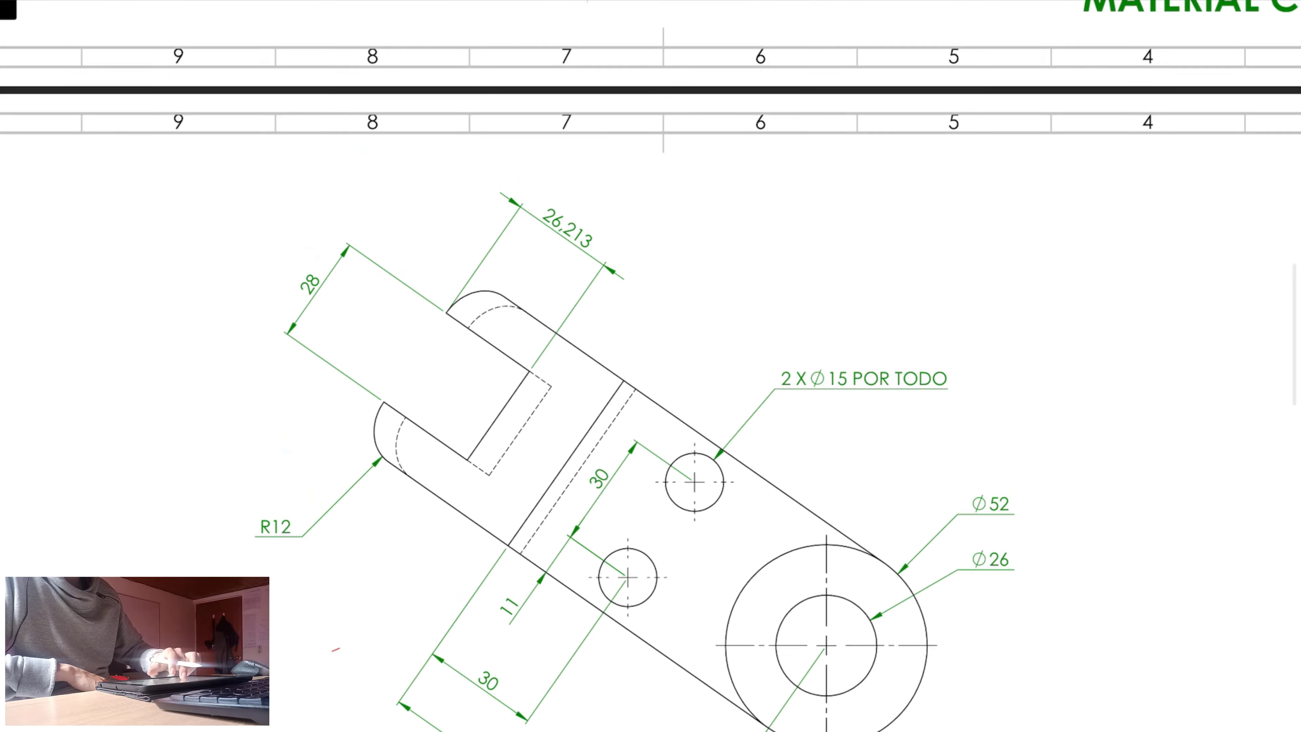
pyautogui.moveTo(793, 124)
pyautogui.mouseDown()
pyautogui.moveTo(421, 131)
pyautogui.moveTo(373, 602)
pyautogui.moveTo(977, 326)
pyautogui.moveTo(794, 123)
pyautogui.mouseUp()
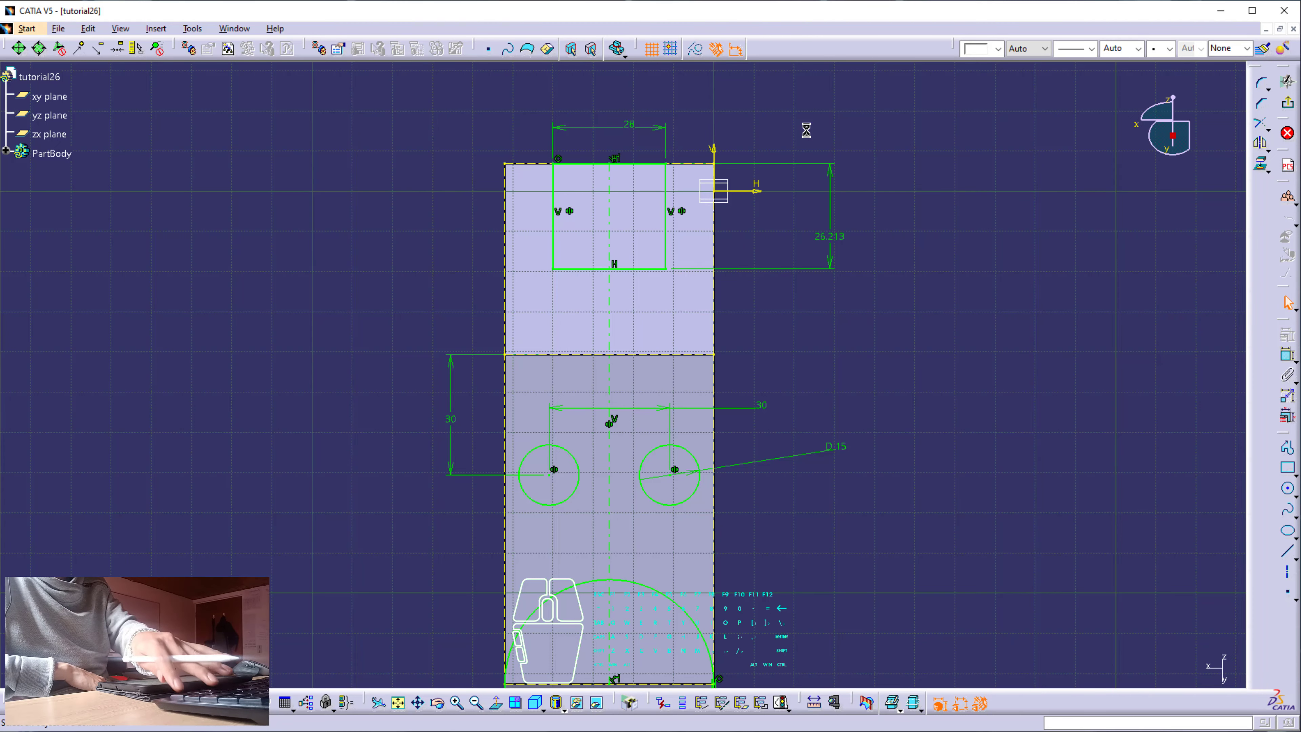
# Undo the fork-slot rectangle together with its symmetry and dimensions, and reopen the sketch from the 3D model
pyautogui.hotkey('ctrl', 'z')
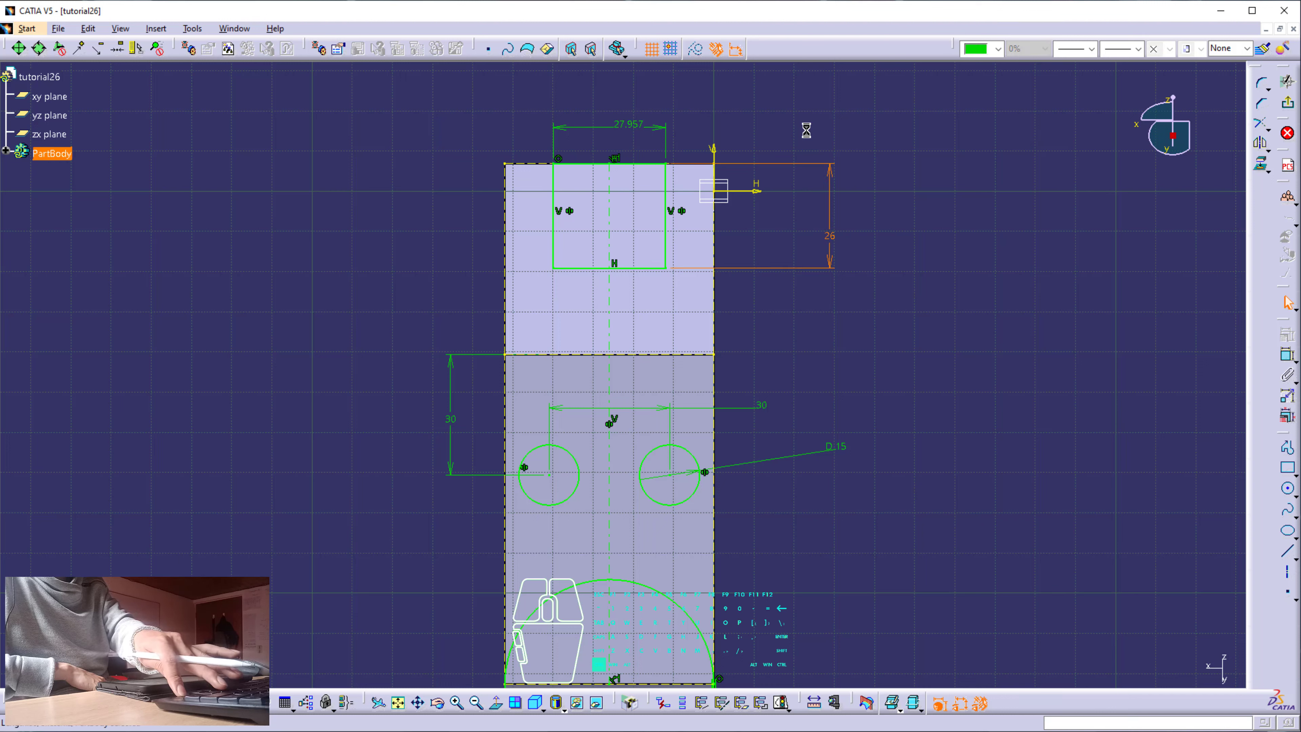
pyautogui.hotkey('ctrl', 'z')
pyautogui.hotkey('ctrl', 'z')
pyautogui.hotkey('ctrl', 'z')
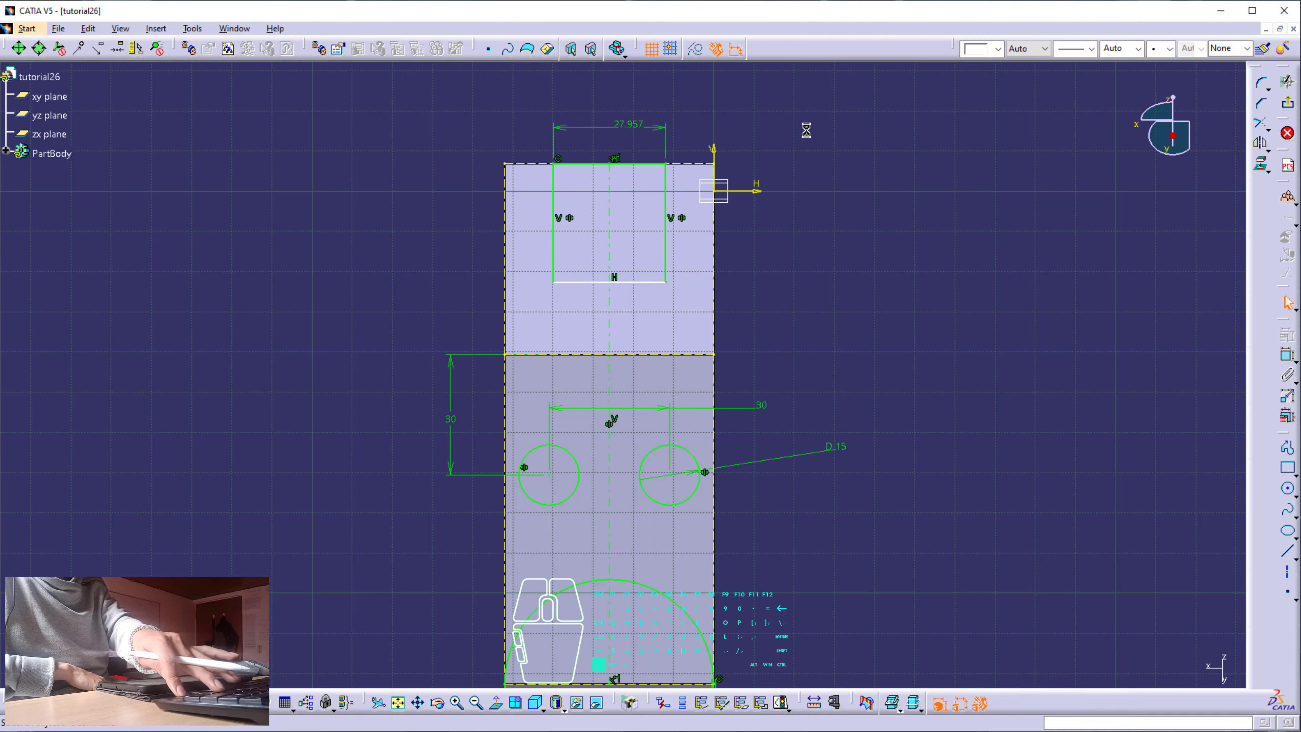
pyautogui.hotkey('ctrl', 'z')
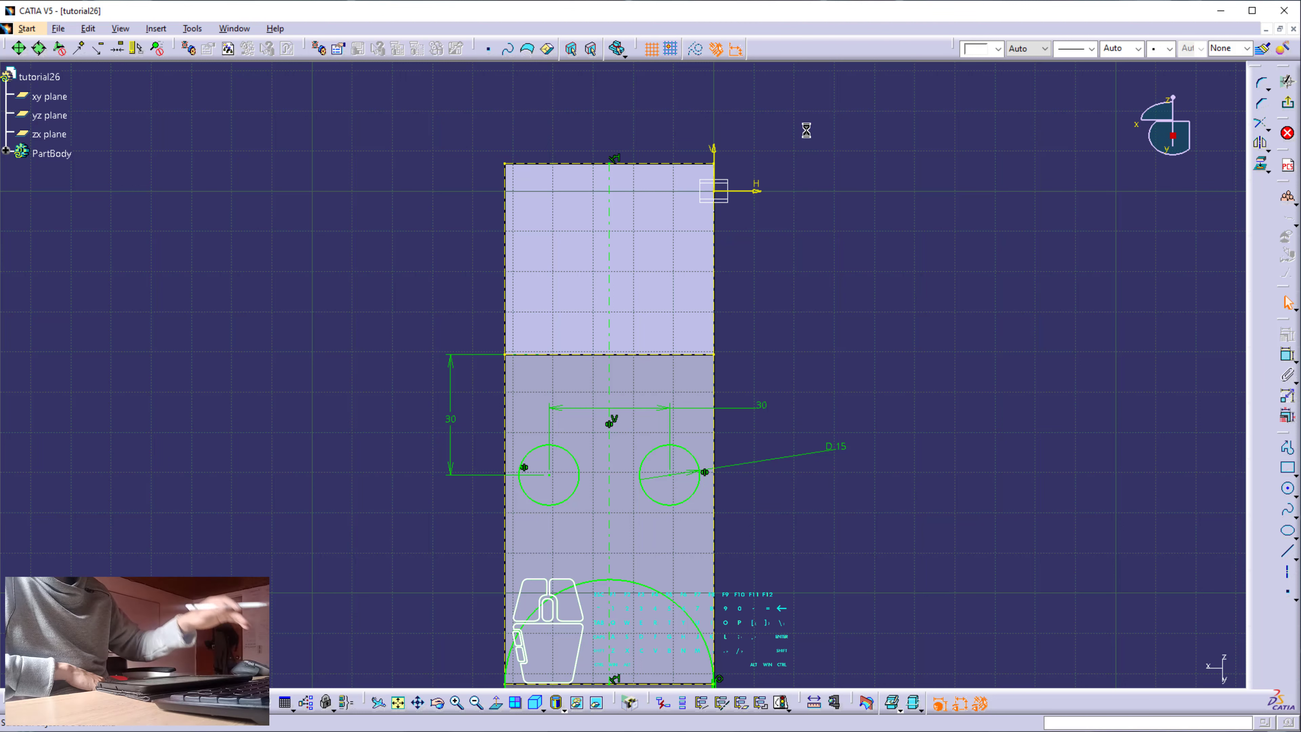
pyautogui.click(1186, 231)
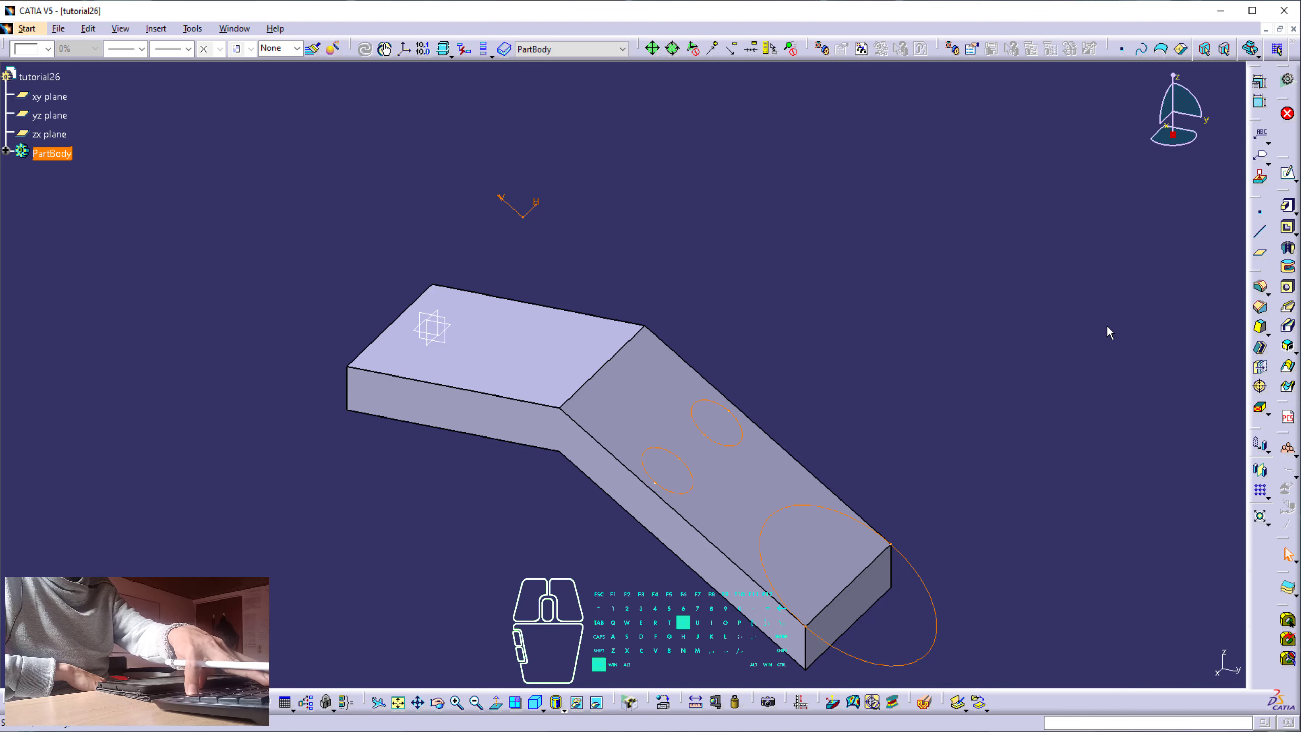
pyautogui.click(947, 614)
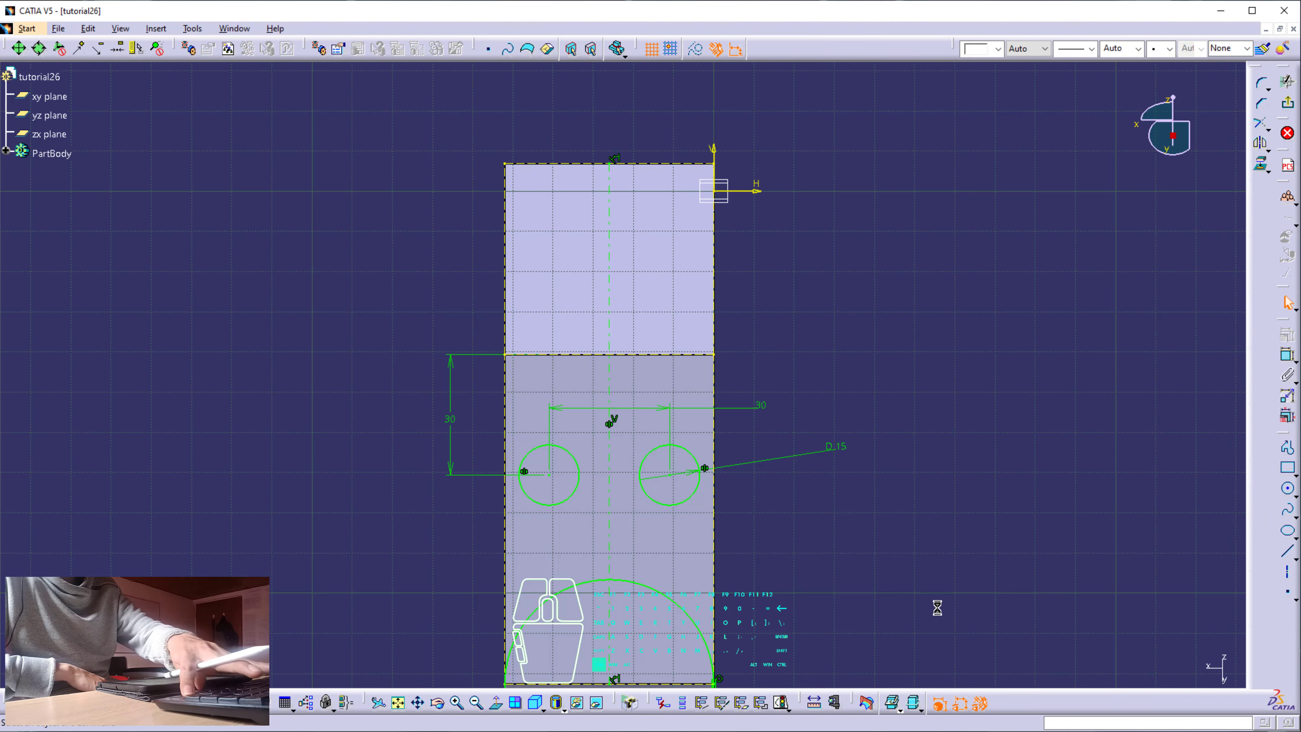
pyautogui.hotkey('ctrl', 'y')
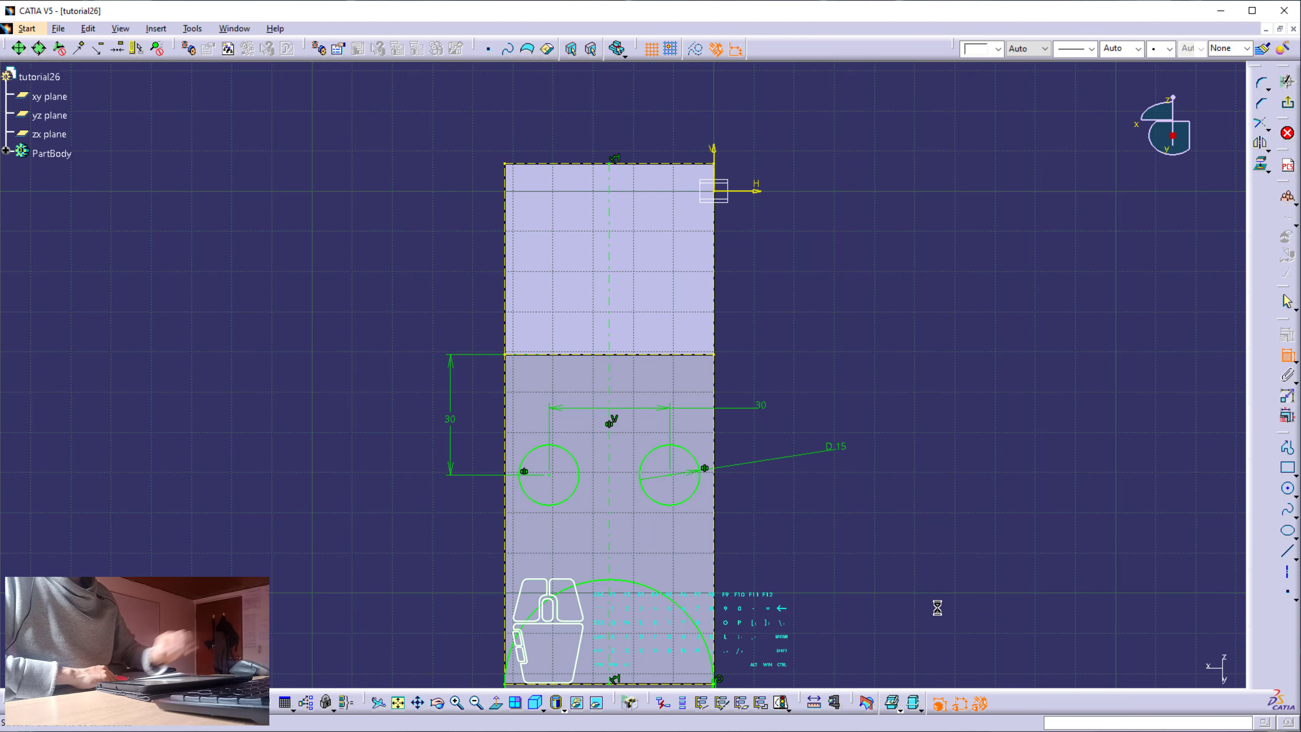
# Draw a new fork-slot rectangle about 28 by 27 mm, starting on the flat face's end edge
pyautogui.moveTo(776, 343)
pyautogui.mouseDown(button='middle')
pyautogui.moveTo(877, 426)
pyautogui.moveTo(945, 384)
pyautogui.moveTo(930, 384)
pyautogui.mouseUp(button='middle')
pyautogui.click(1286, 469)
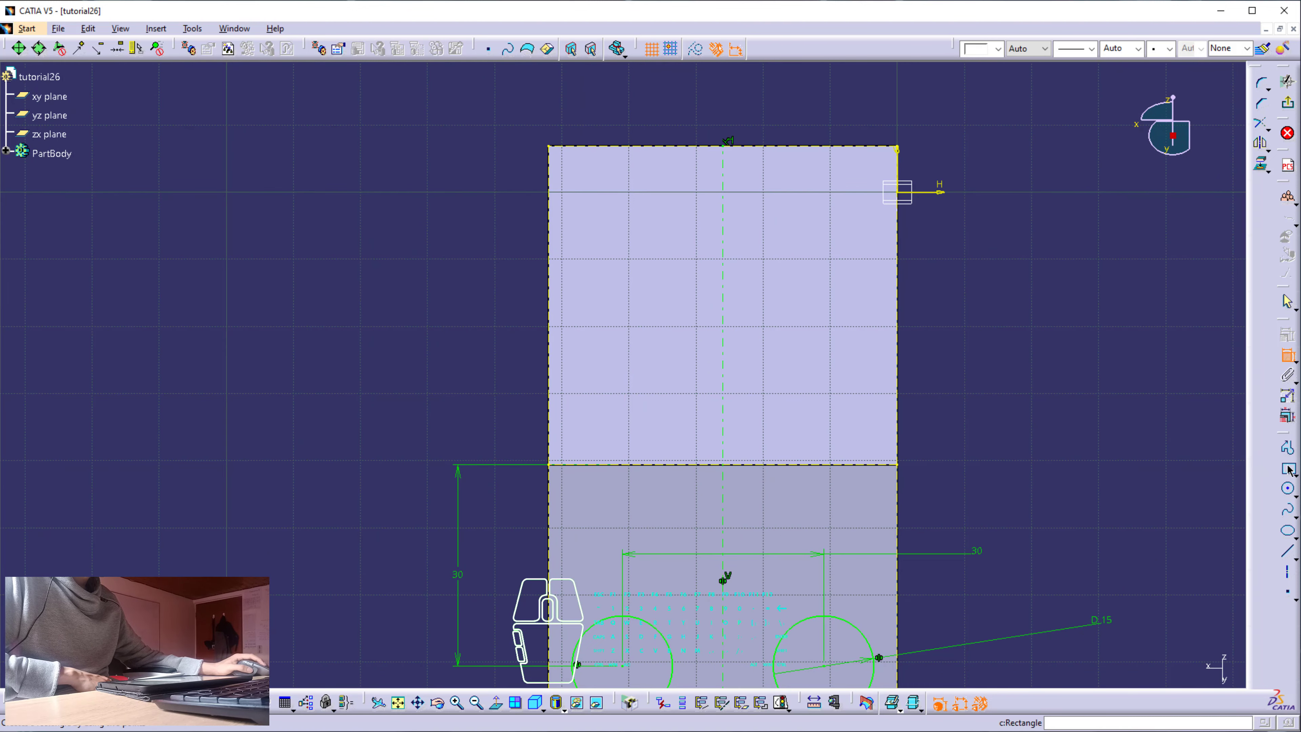
pyautogui.click(642, 145)
pyautogui.click(830, 326)
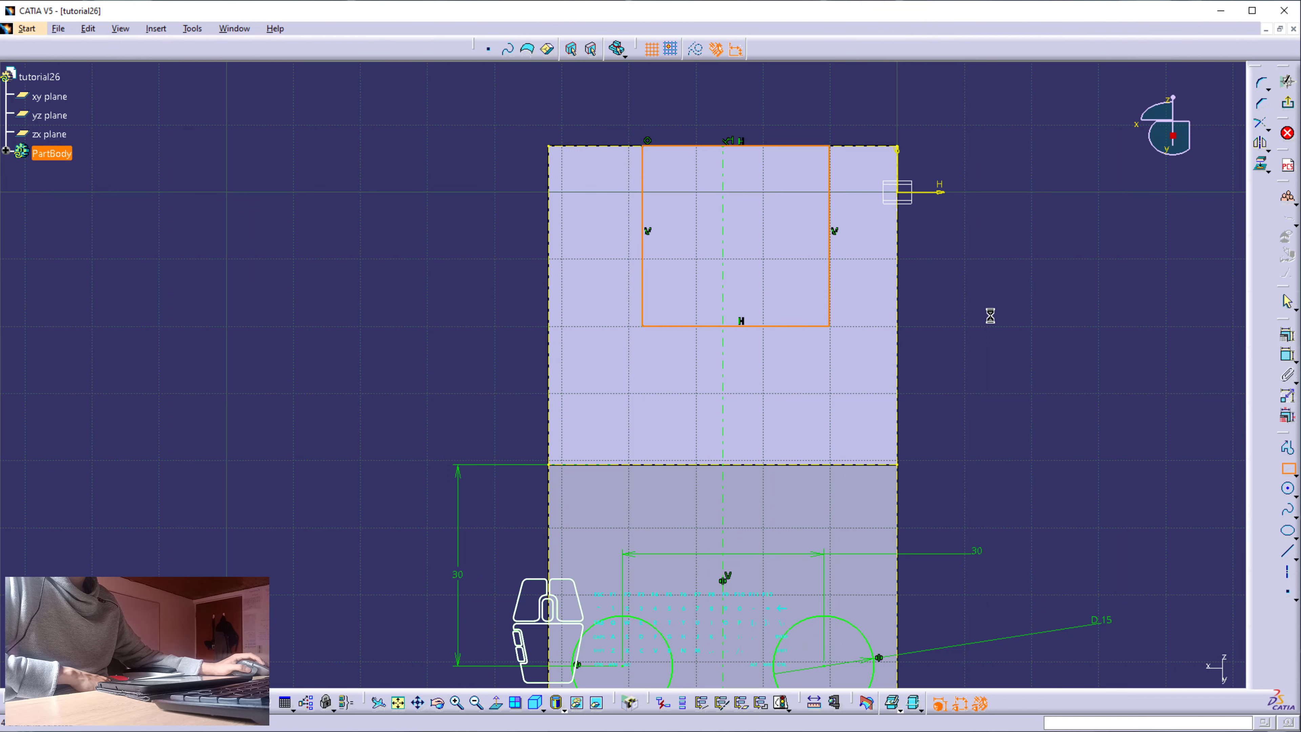
# Make the slot rectangle's two long sides symmetric about the vertical centreline
pyautogui.click(1291, 353)
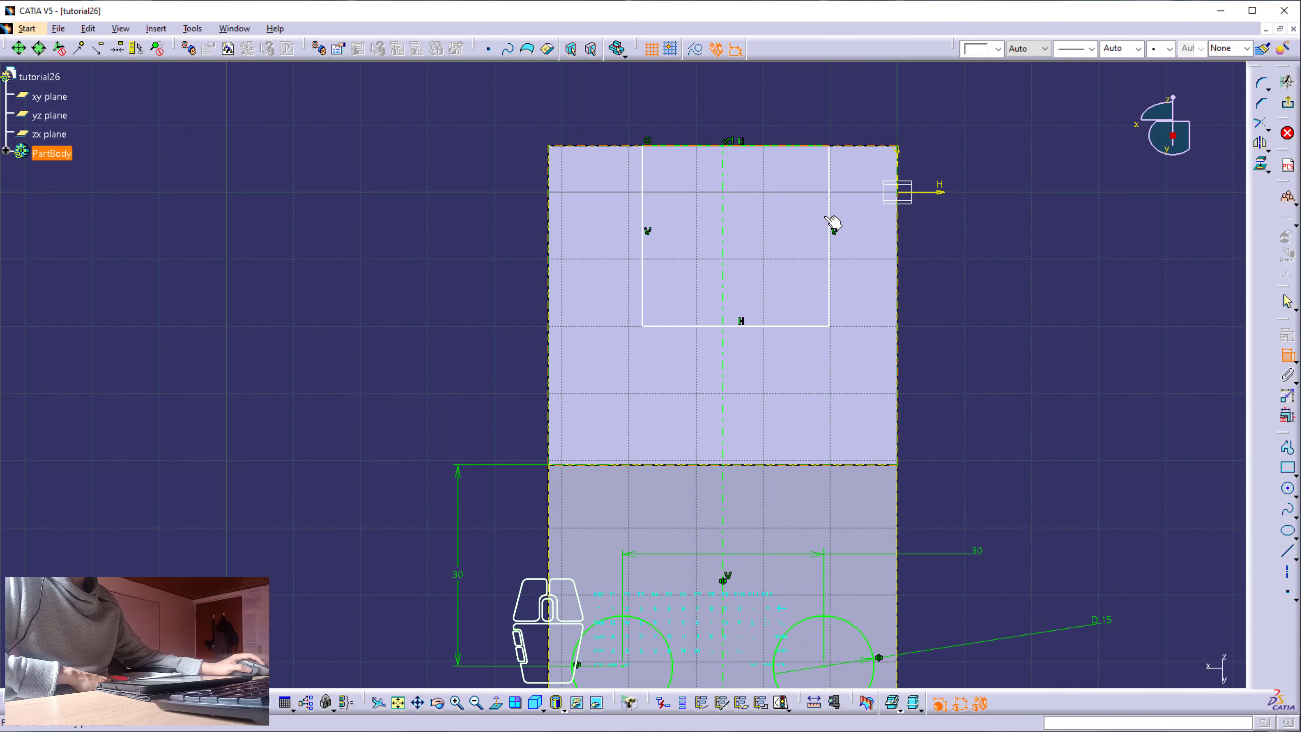
pyautogui.click(831, 213)
pyautogui.click(643, 221)
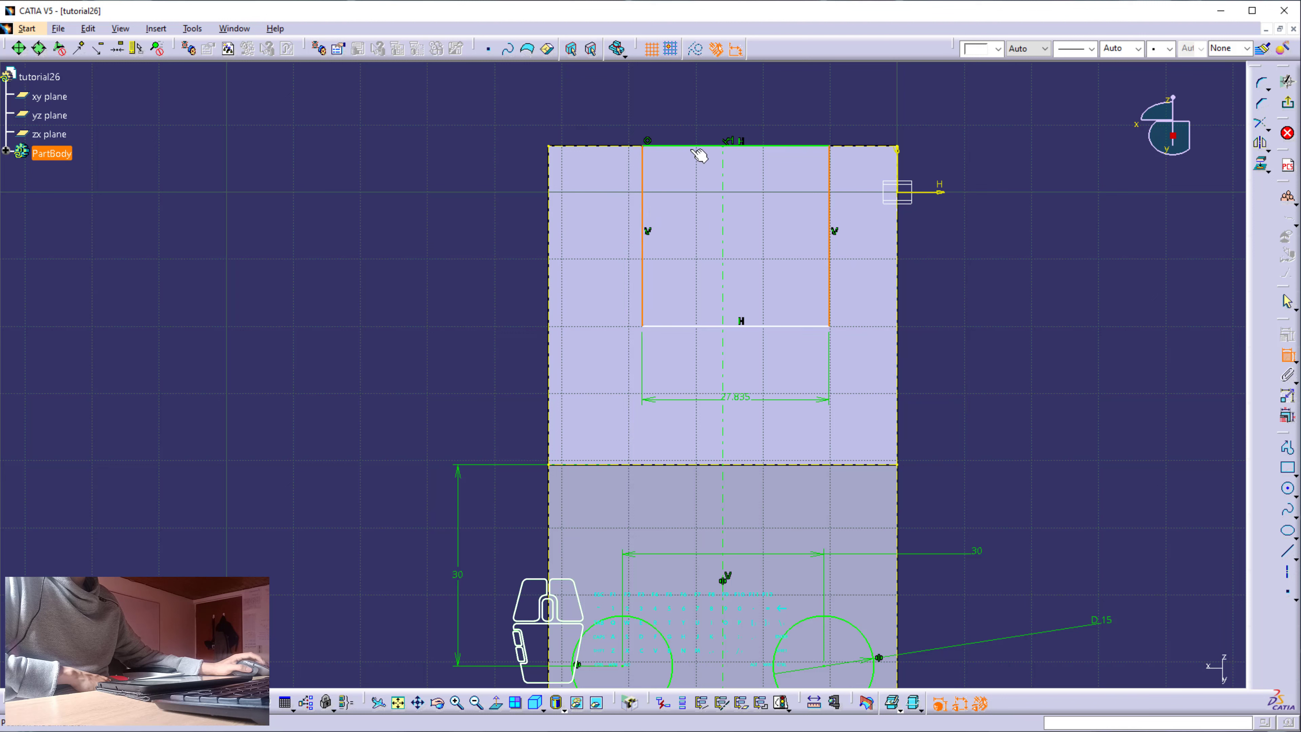
pyautogui.rightClick(741, 110)
pyautogui.click(807, 233)
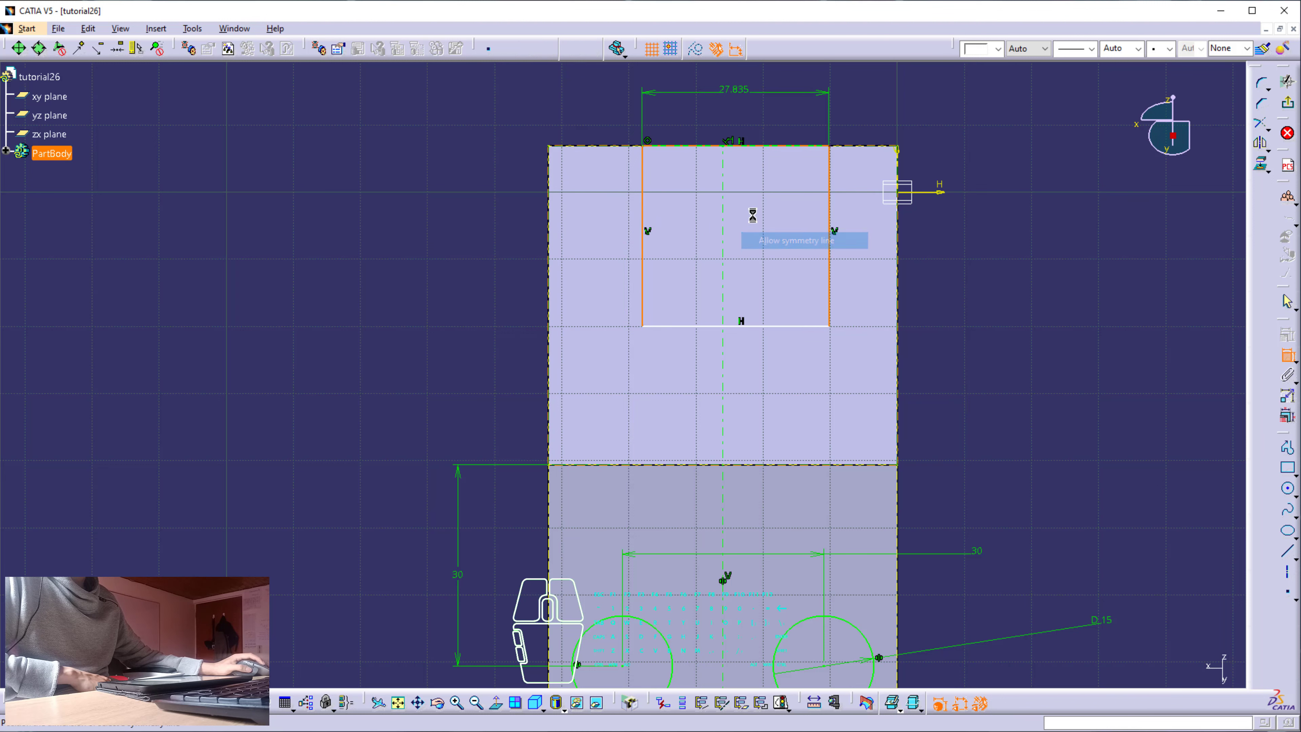
pyautogui.click(723, 200)
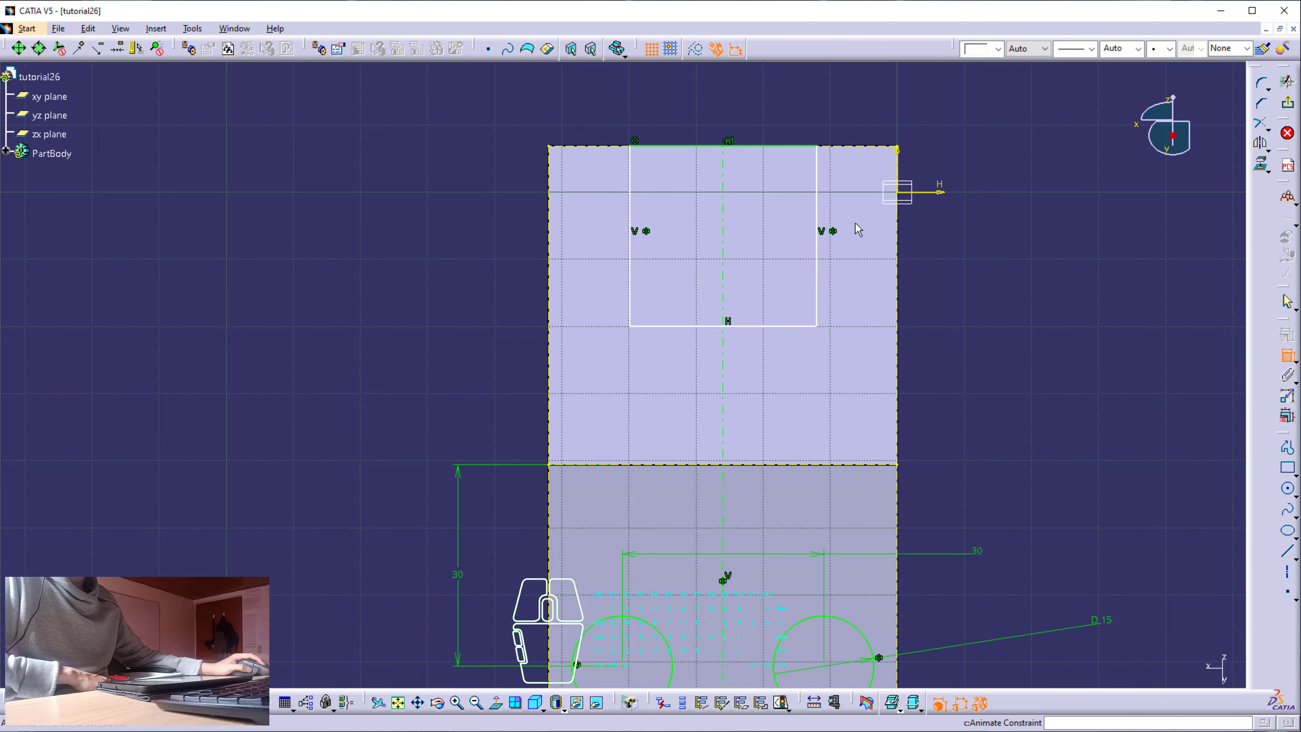
# Dimension the length of the slot rectangle's side and the length of its end edge
pyautogui.click(817, 194)
pyautogui.click(963, 194)
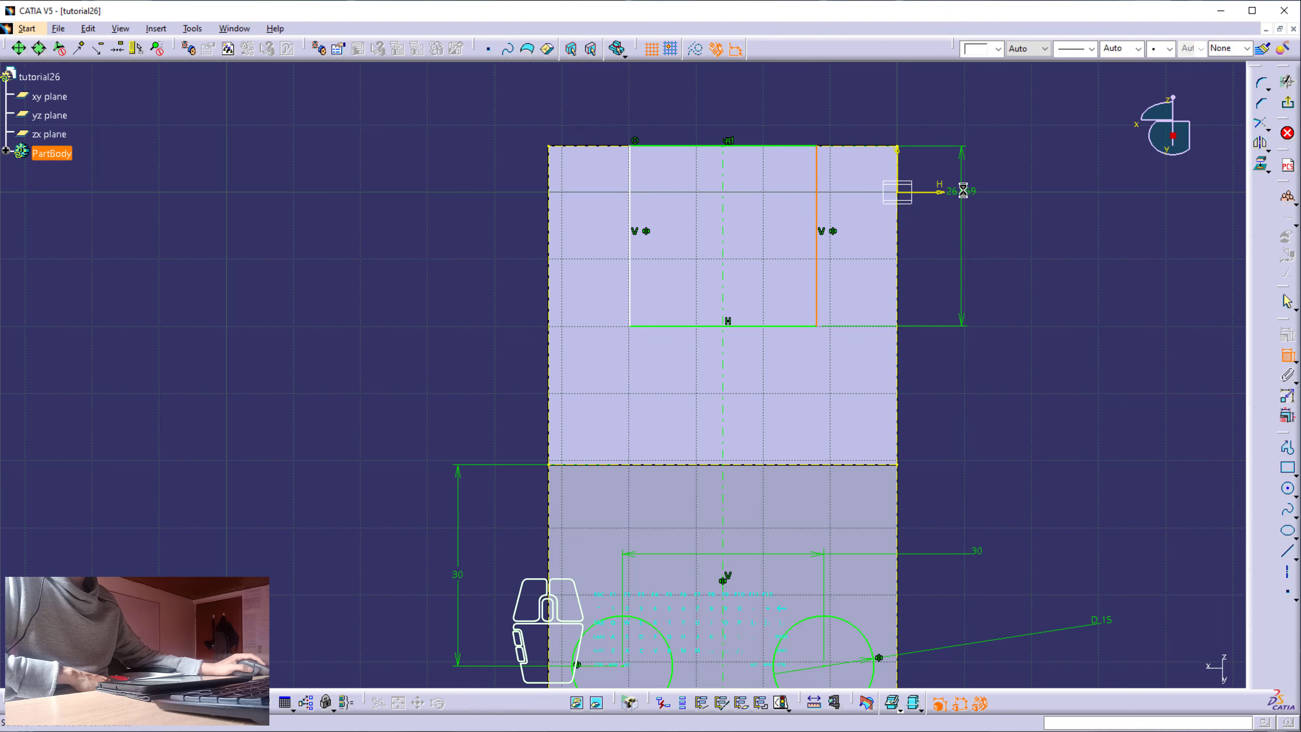
pyautogui.click(769, 146)
pyautogui.click(775, 120)
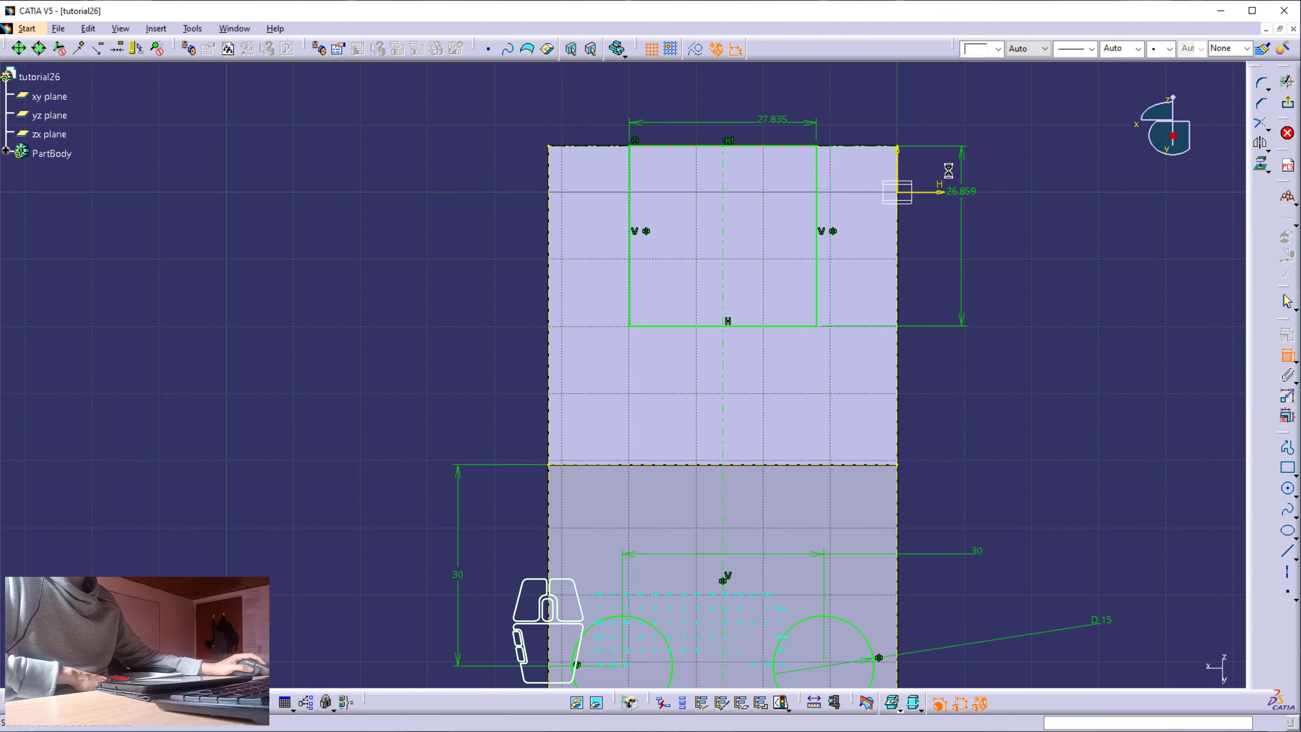
# Set the slot rectangle's depth to 26.213 mm and its width to 28 mm
pyautogui.doubleClick(963, 191)
pyautogui.write('53')
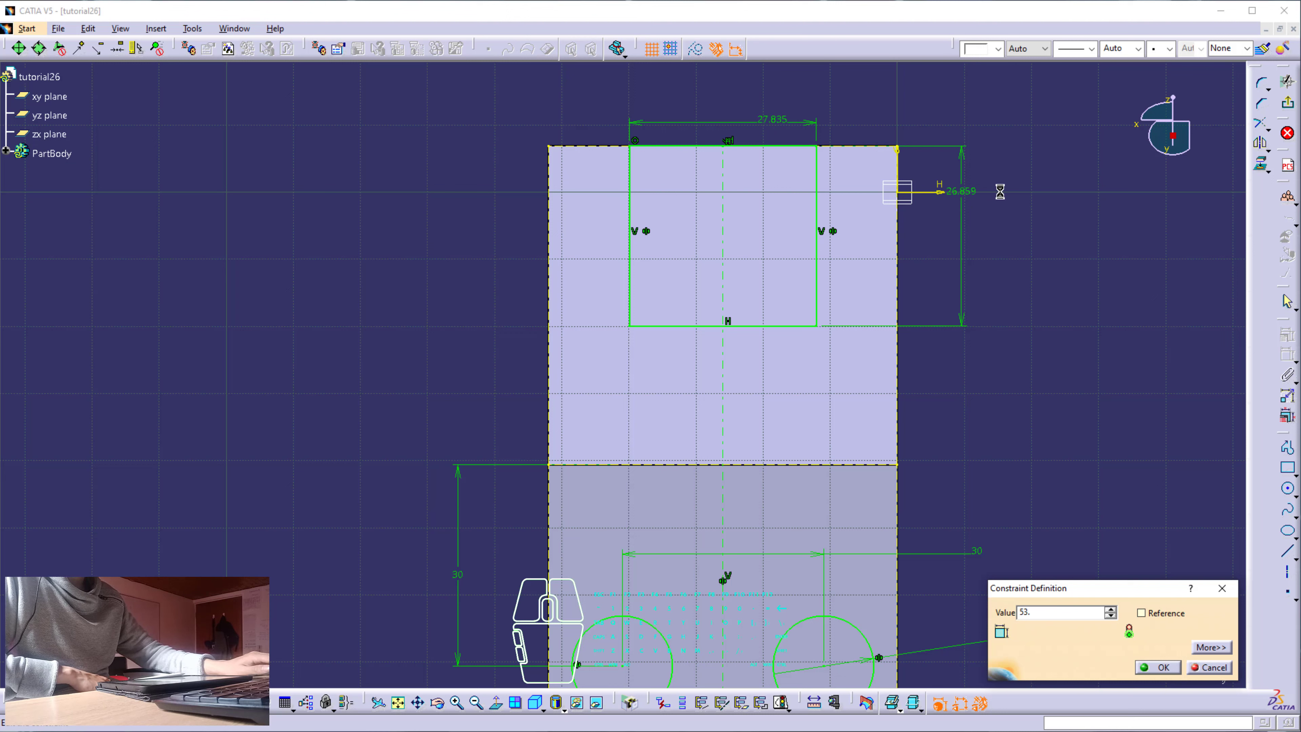
pyautogui.write('.')
pyautogui.press('BackSpace')
pyautogui.press('BackSpace')
pyautogui.press('BackSpace')
pyautogui.write('26.')
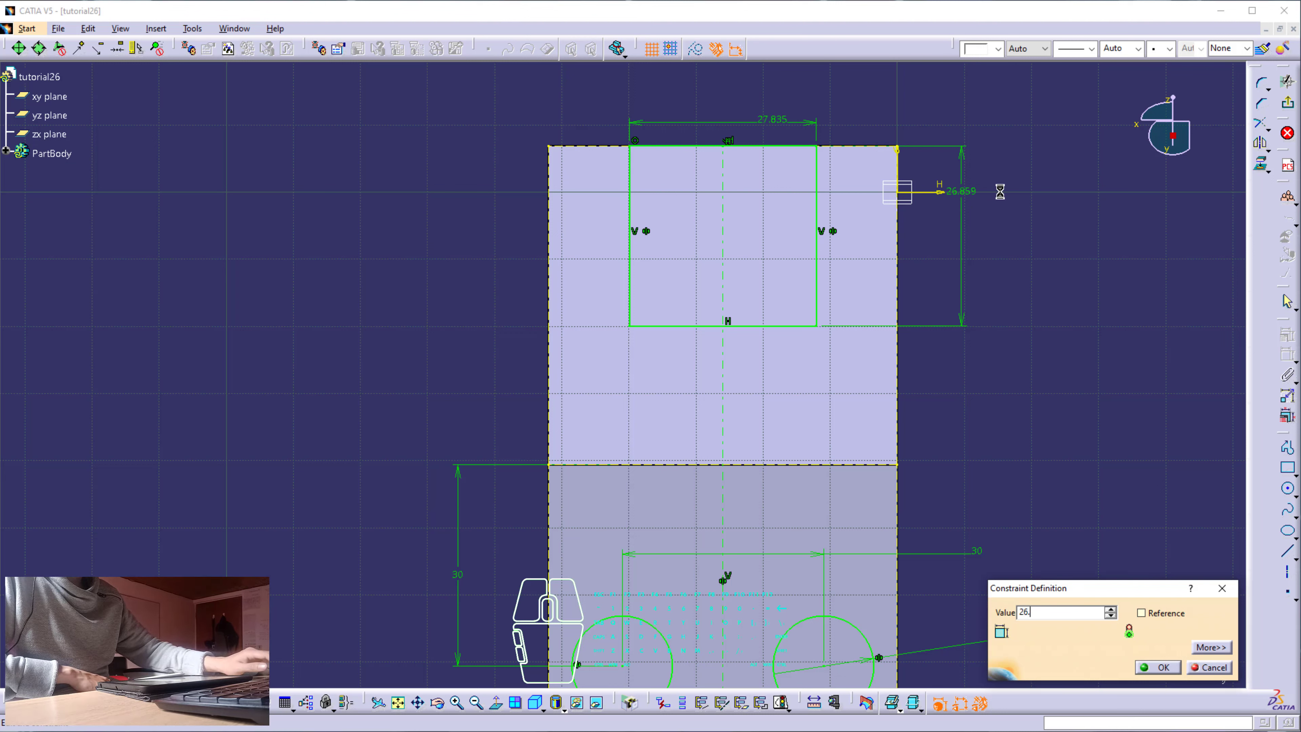
pyautogui.write('23')
pyautogui.write('13')
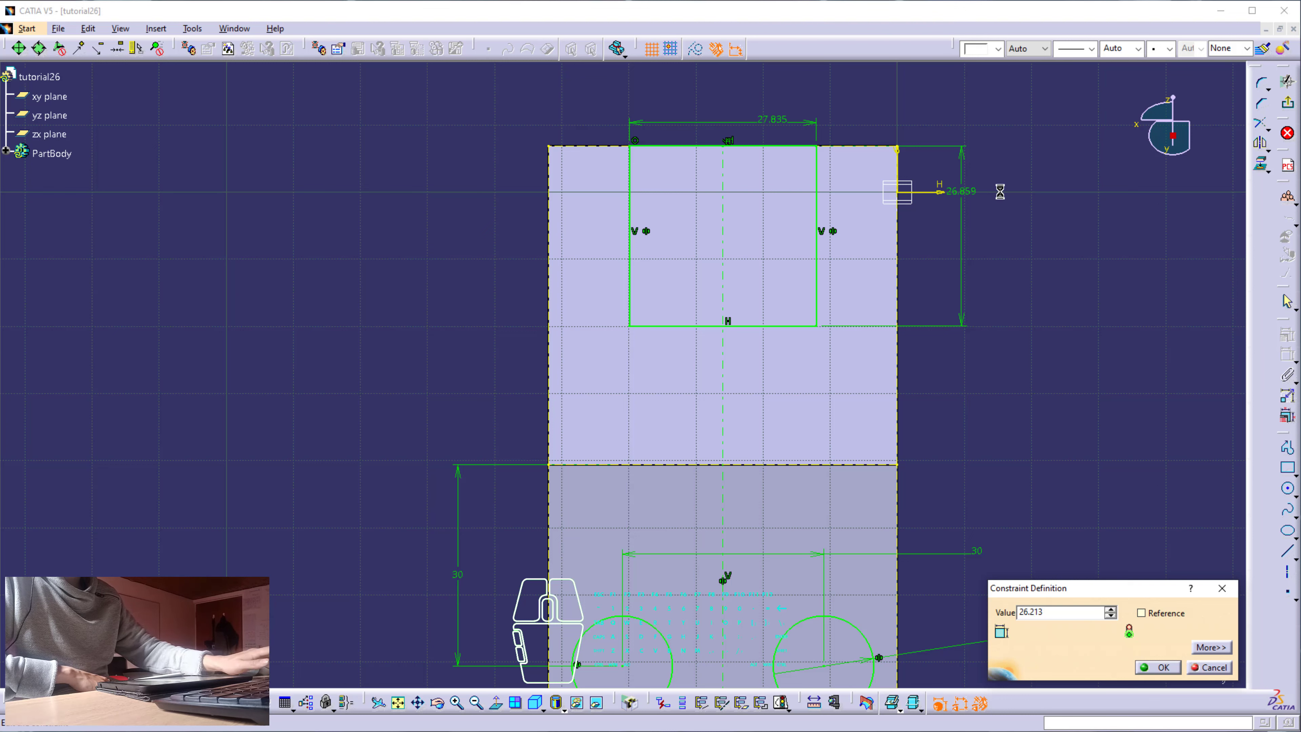
pyautogui.press('Return')
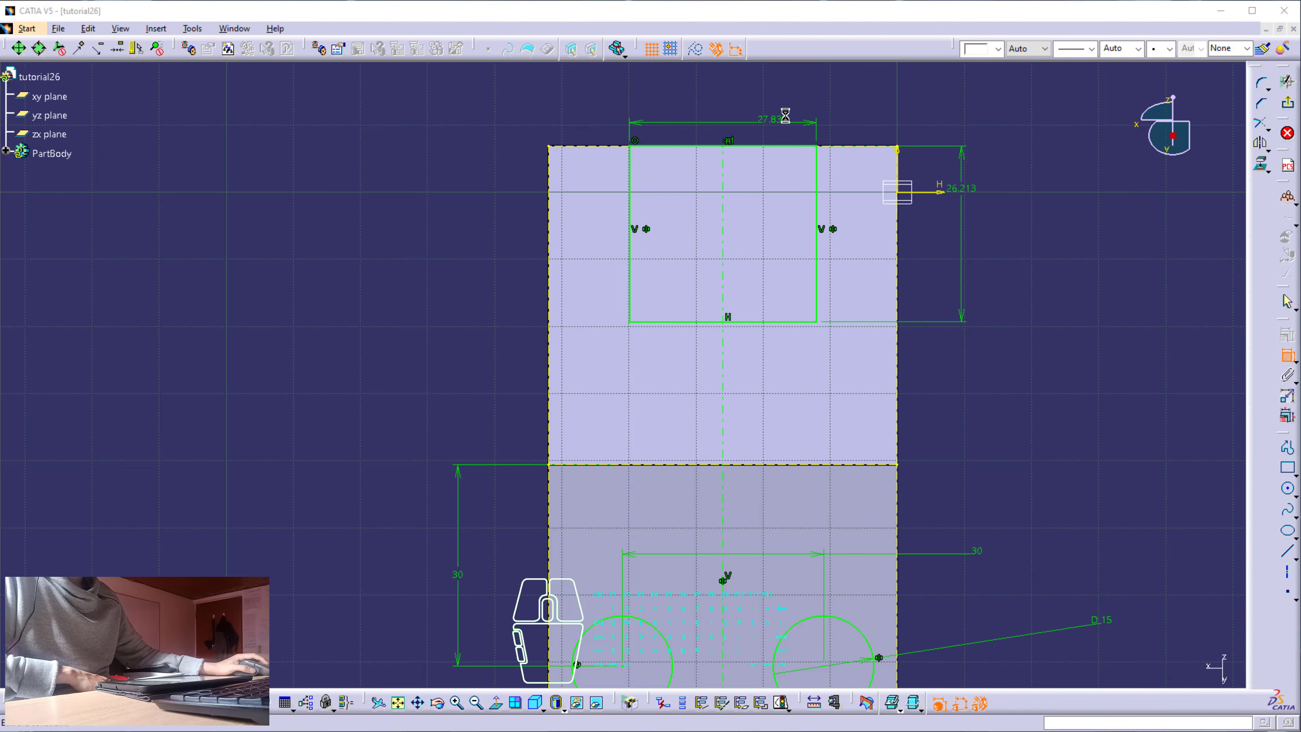
pyautogui.doubleClick(788, 123)
pyautogui.write('28')
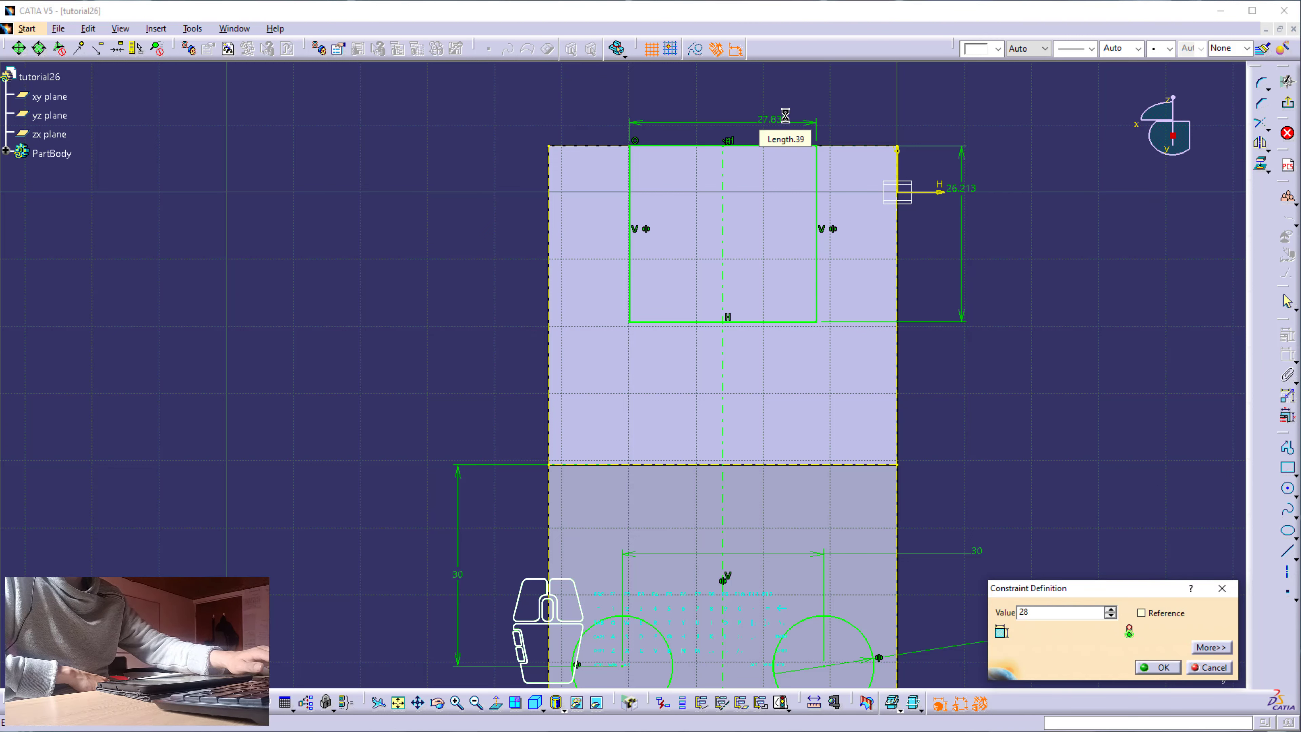
pyautogui.press('Return')
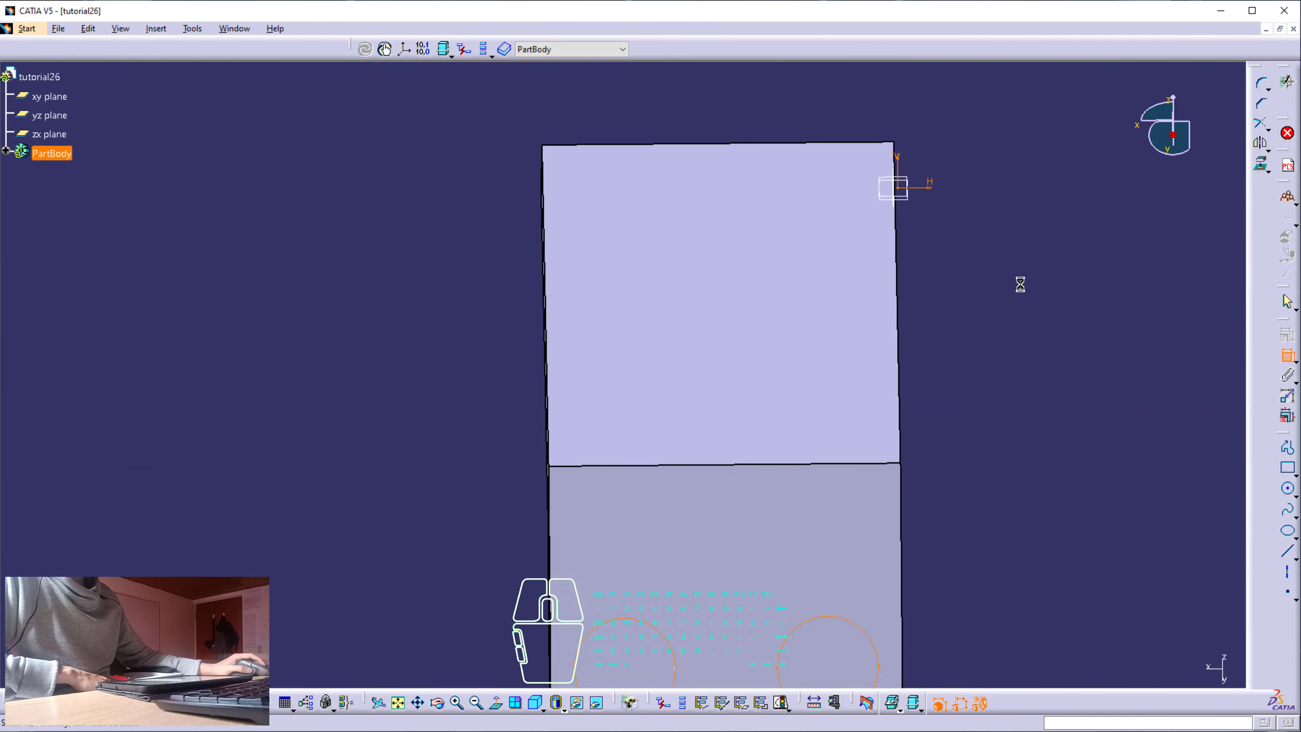
# Leave the sketch and pocket its profiles 52 mm deep through the bracket, cutting the rounded end, two holes and fork slot
pyautogui.moveTo(758, 273); pyautogui.dragTo(787, 350, button='middle')
pyautogui.moveTo(786, 350); pyautogui.dragTo(759, 281, button='middle')
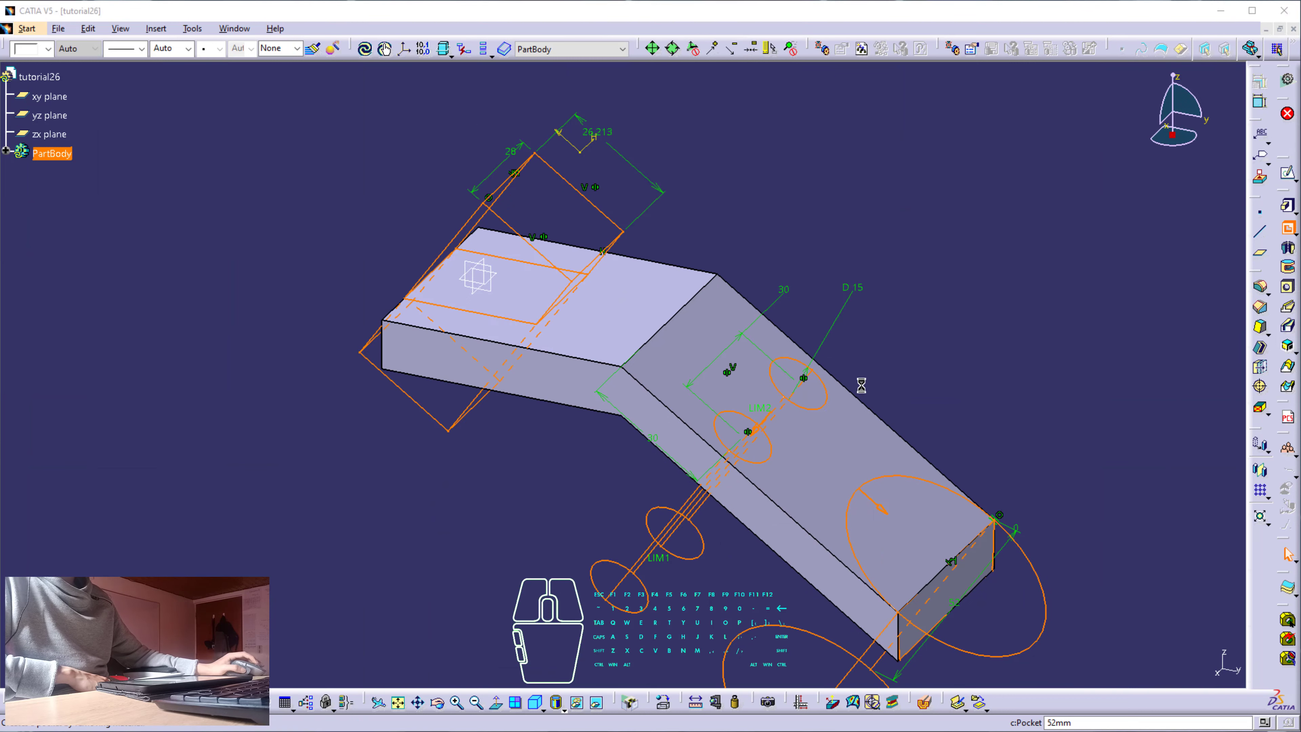
pyautogui.moveTo(784, 474); pyautogui.dragTo(799, 374, button='middle')
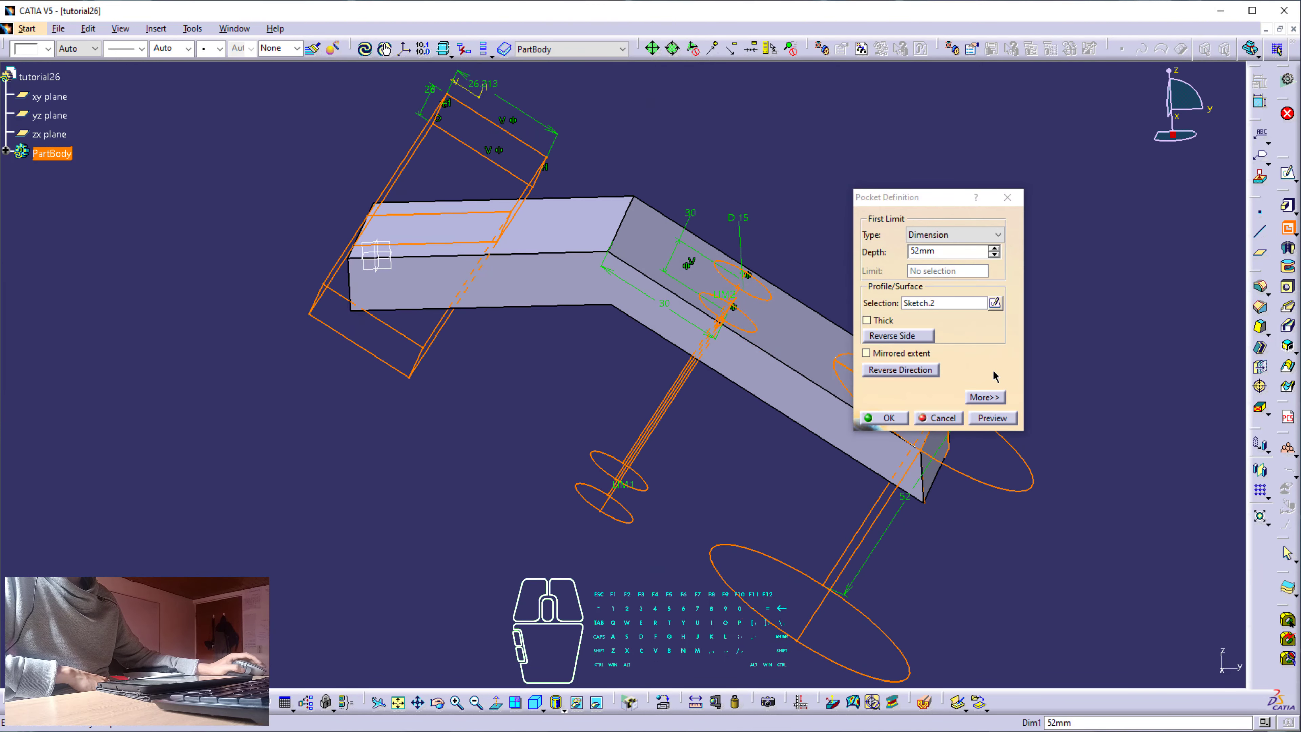
pyautogui.click(892, 418)
pyautogui.moveTo(617, 331); pyautogui.dragTo(761, 328, button='middle')
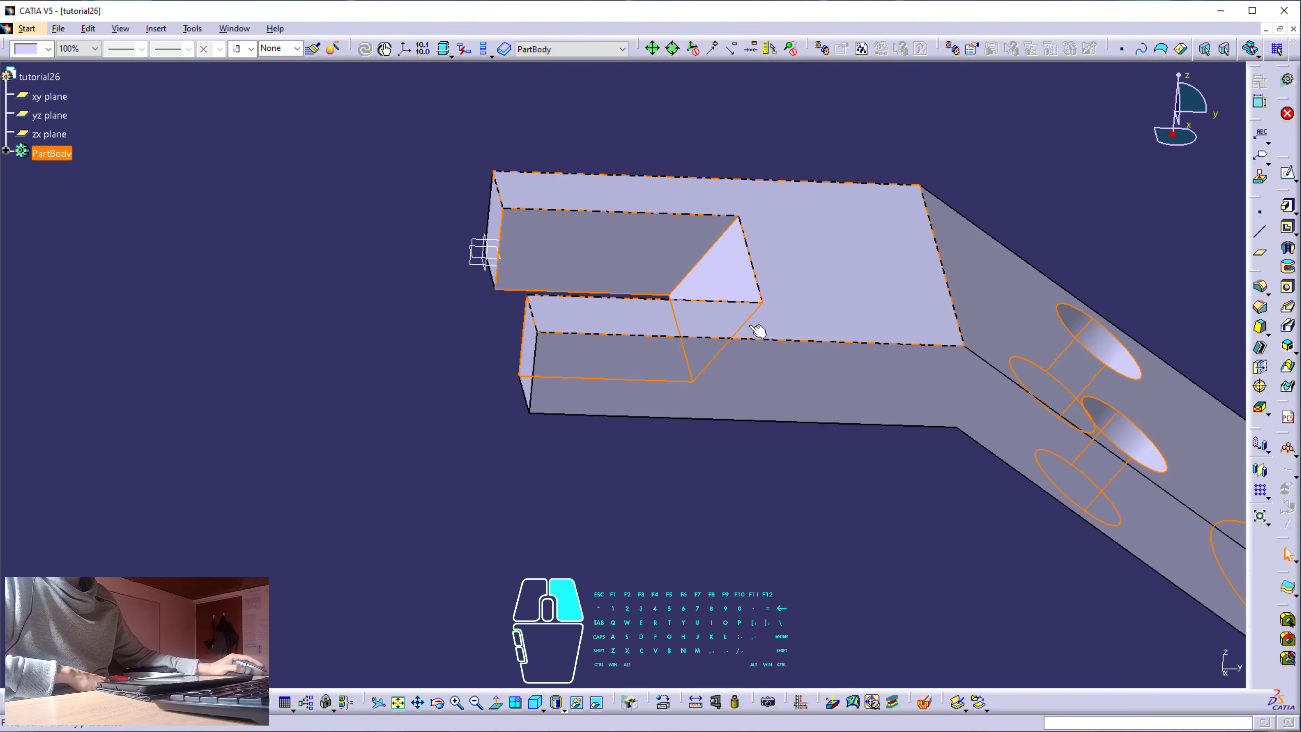
pyautogui.click(653, 510)
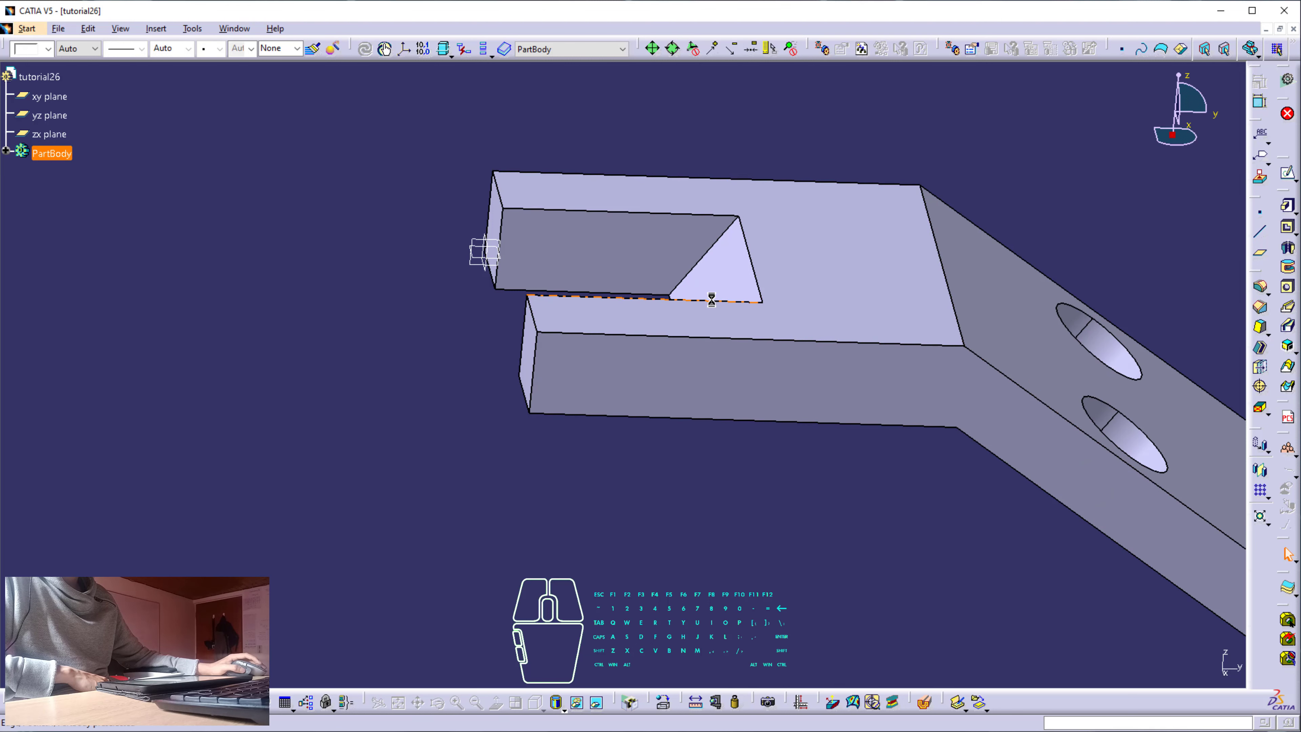
# Start a sketch on the flat arm's upper face and project the fork slot's inner edge and two side edges into it
pyautogui.moveTo(732, 256); pyautogui.dragTo(680, 291, button='middle')
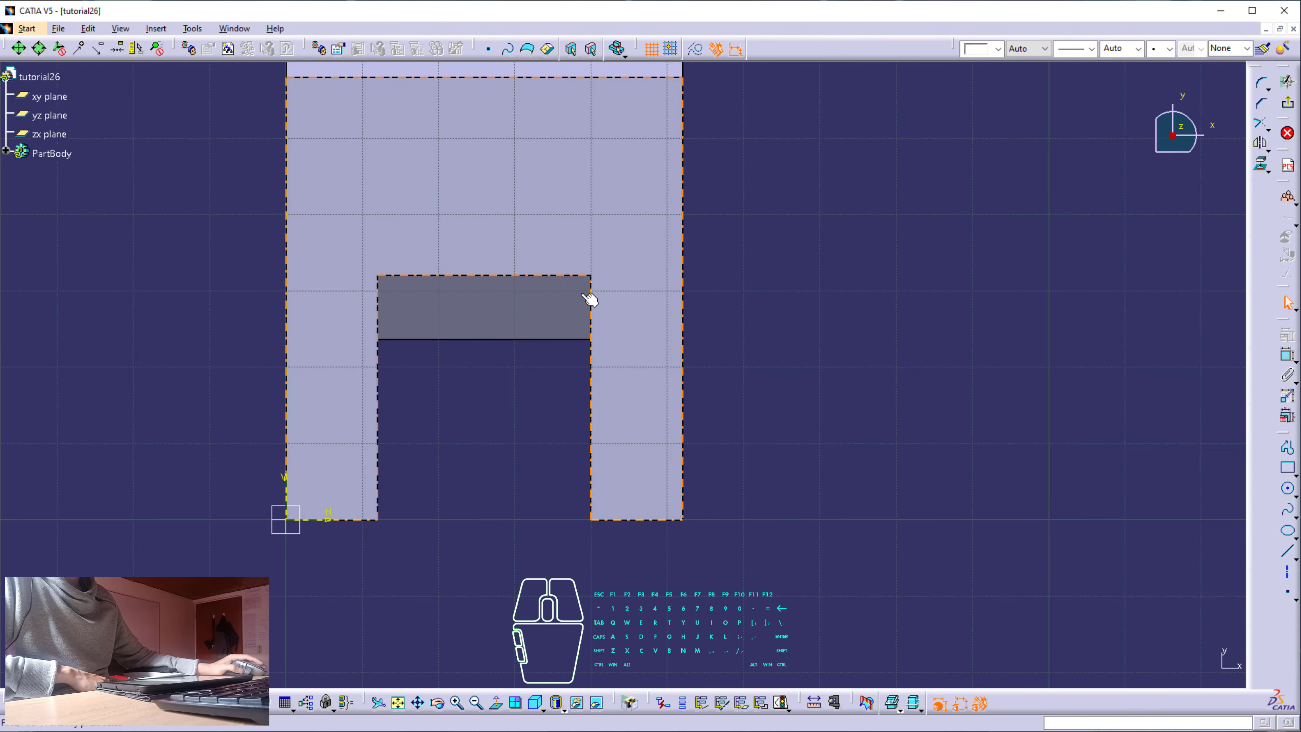
pyautogui.click(573, 278)
pyautogui.keyDown('ctrl'); pyautogui.click(380, 383); pyautogui.keyUp('ctrl')
pyautogui.keyDown('ctrl'); pyautogui.click(592, 380); pyautogui.keyUp('ctrl')
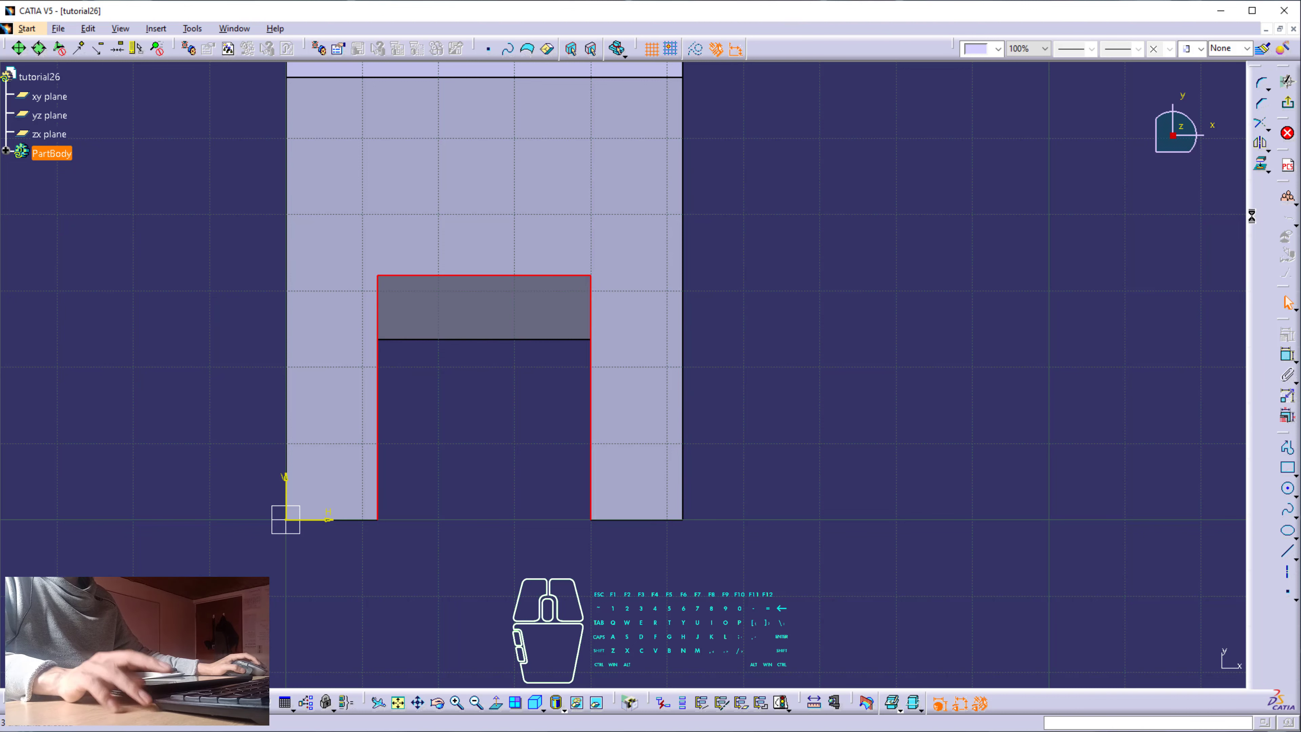
pyautogui.click(1262, 165)
pyautogui.click(1153, 664)
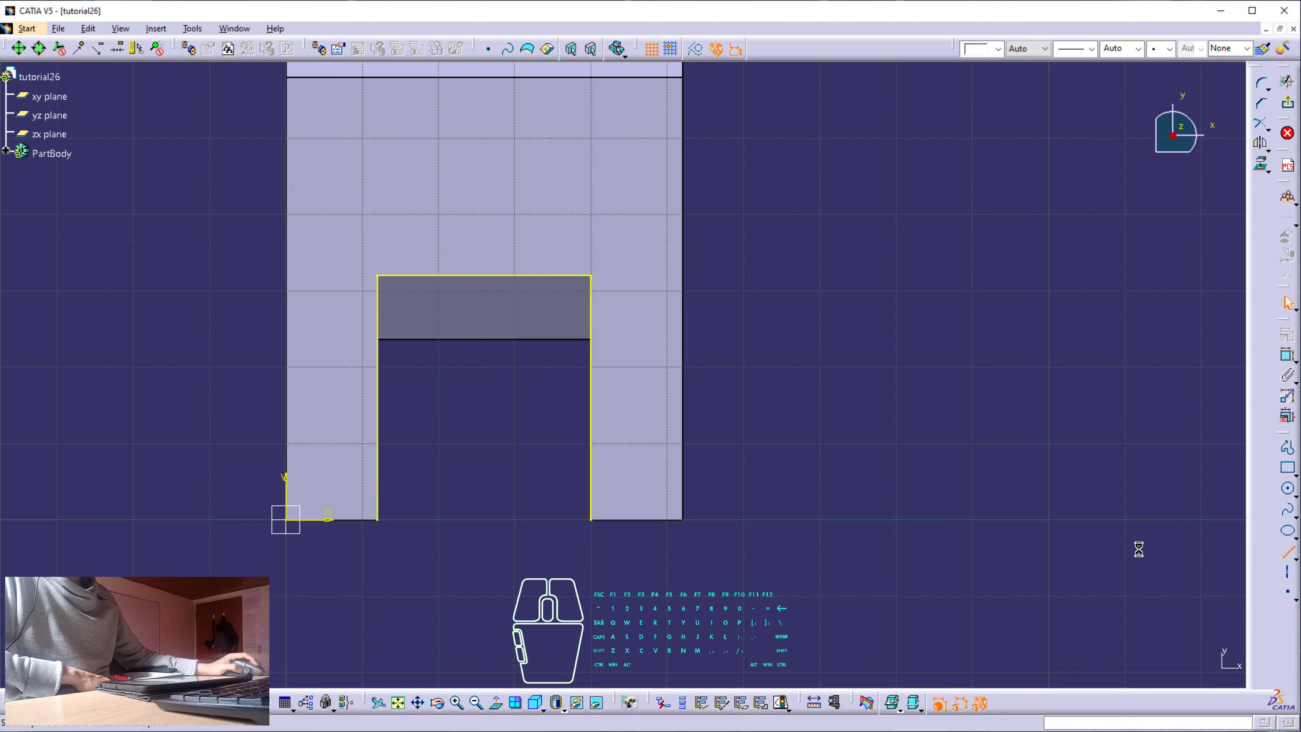
# Close the projected slot profile with a line across the fork's open end, leave the sketch and pocket it through the flat arm
pyautogui.click(378, 521)
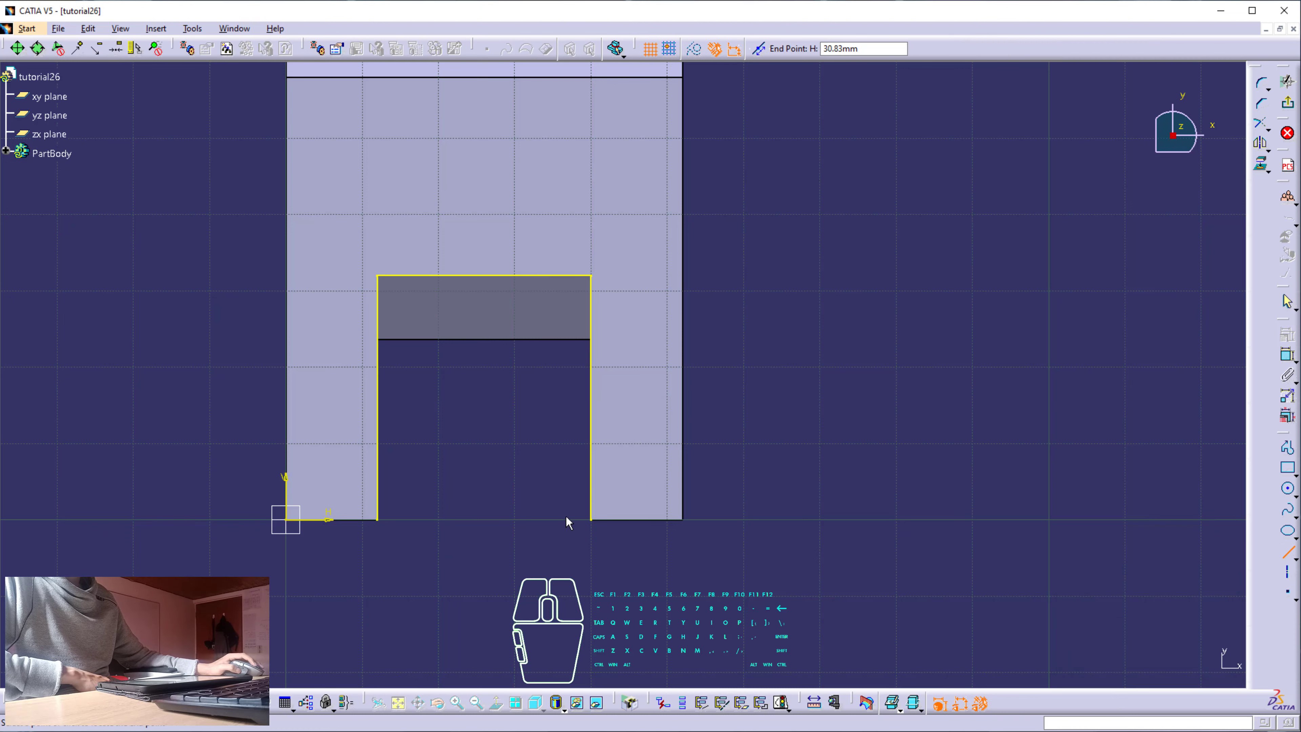
pyautogui.click(593, 516)
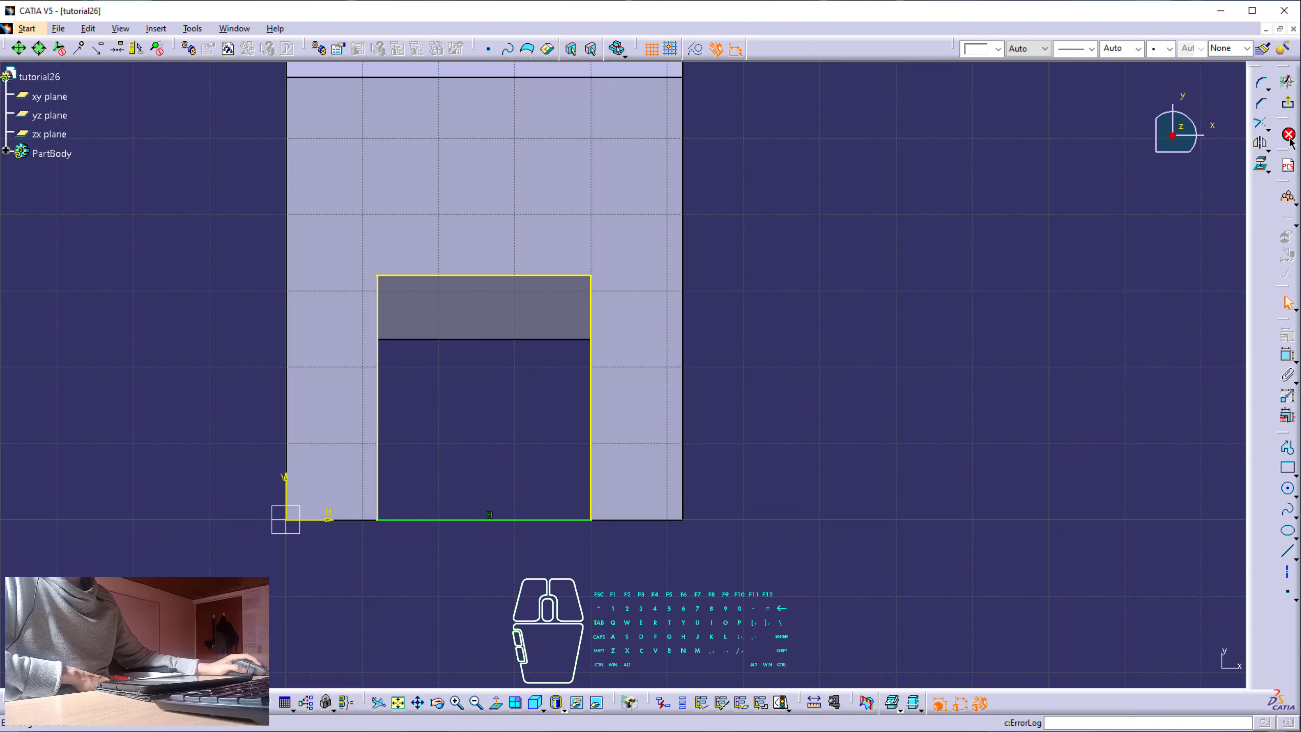
pyautogui.click(1288, 106)
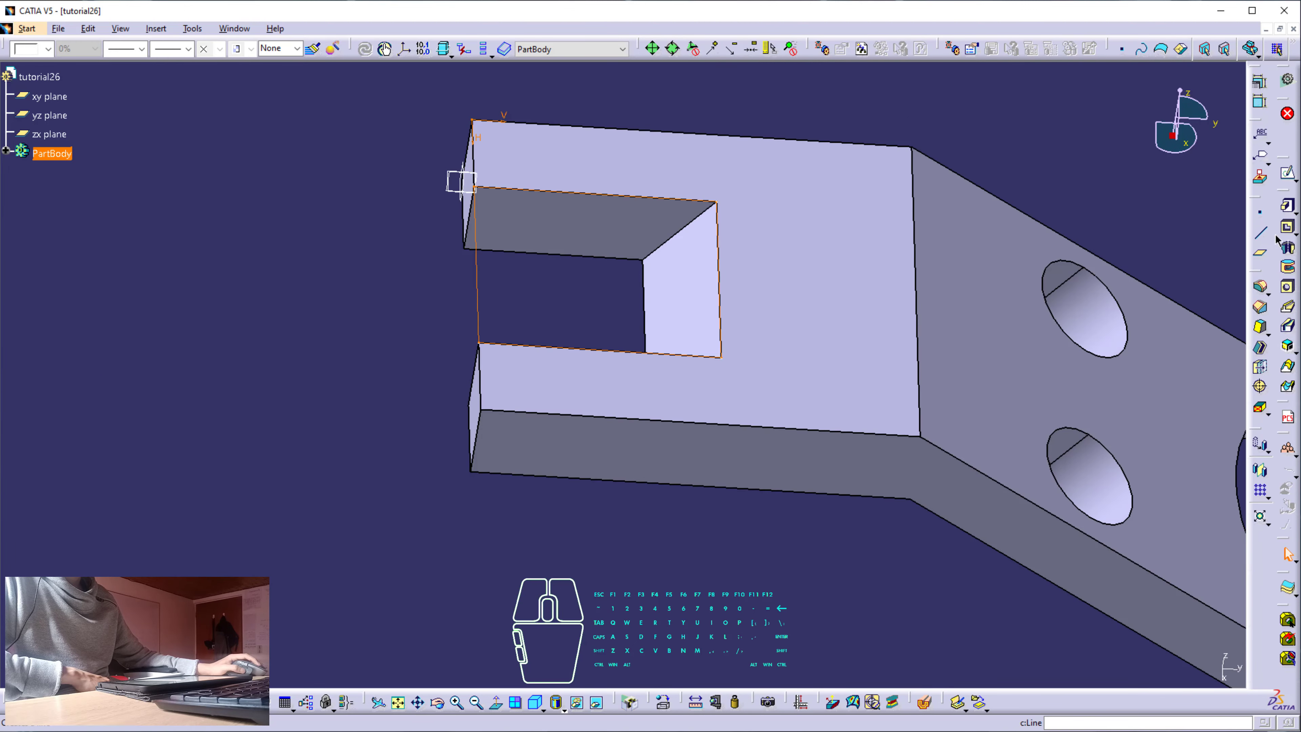
pyautogui.click(1289, 227)
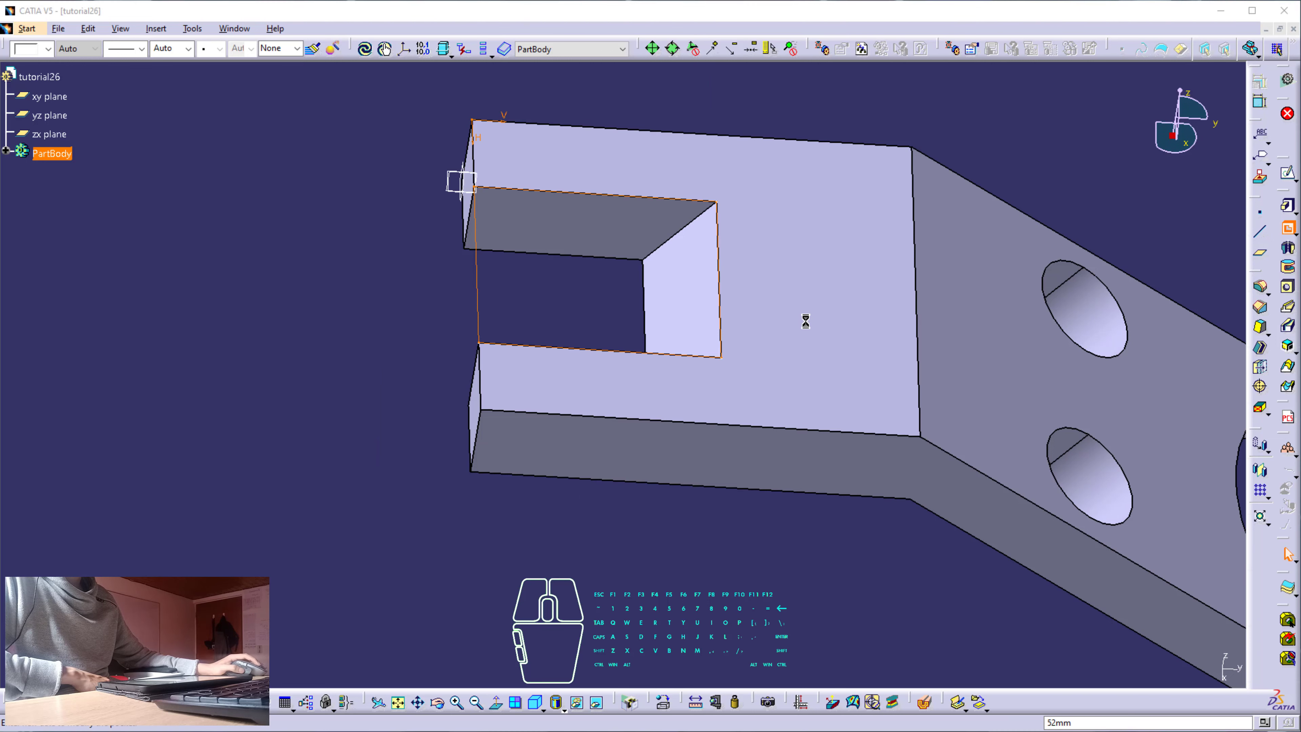
pyautogui.click(888, 418)
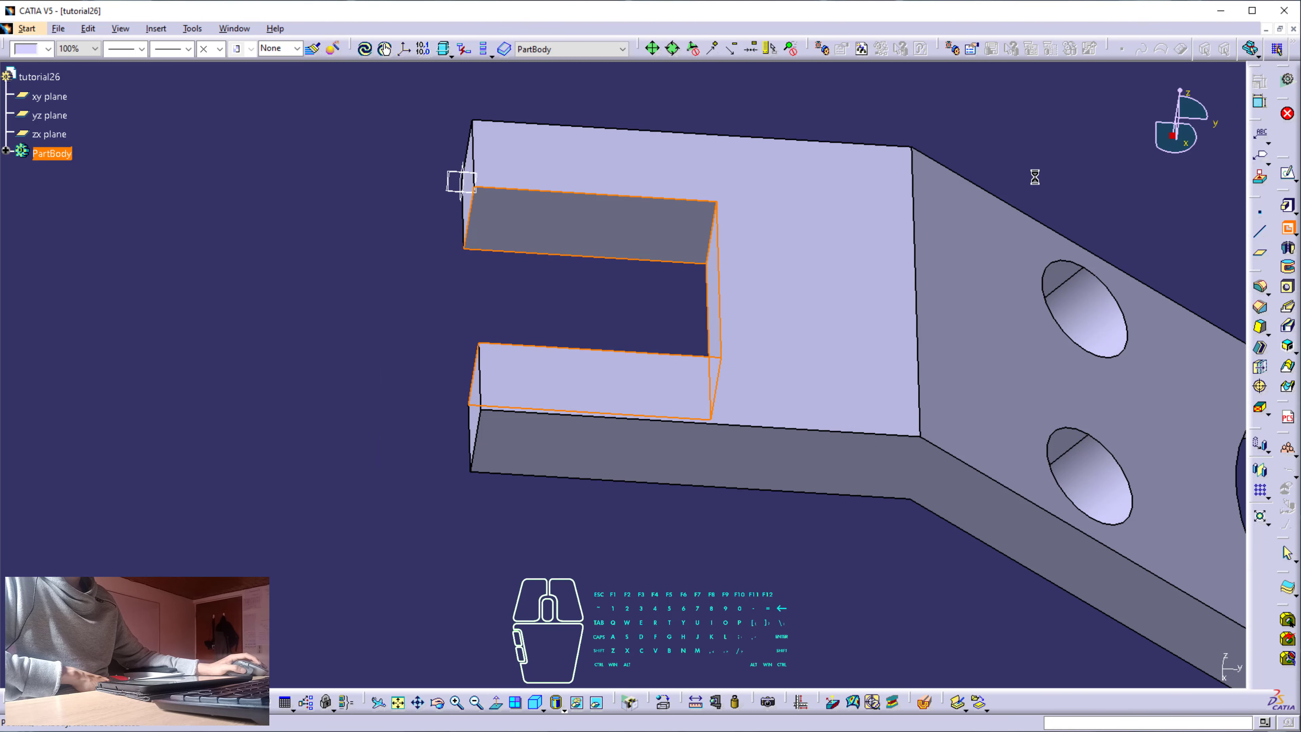
pyautogui.moveTo(715, 282); pyautogui.dragTo(681, 402, button='middle')
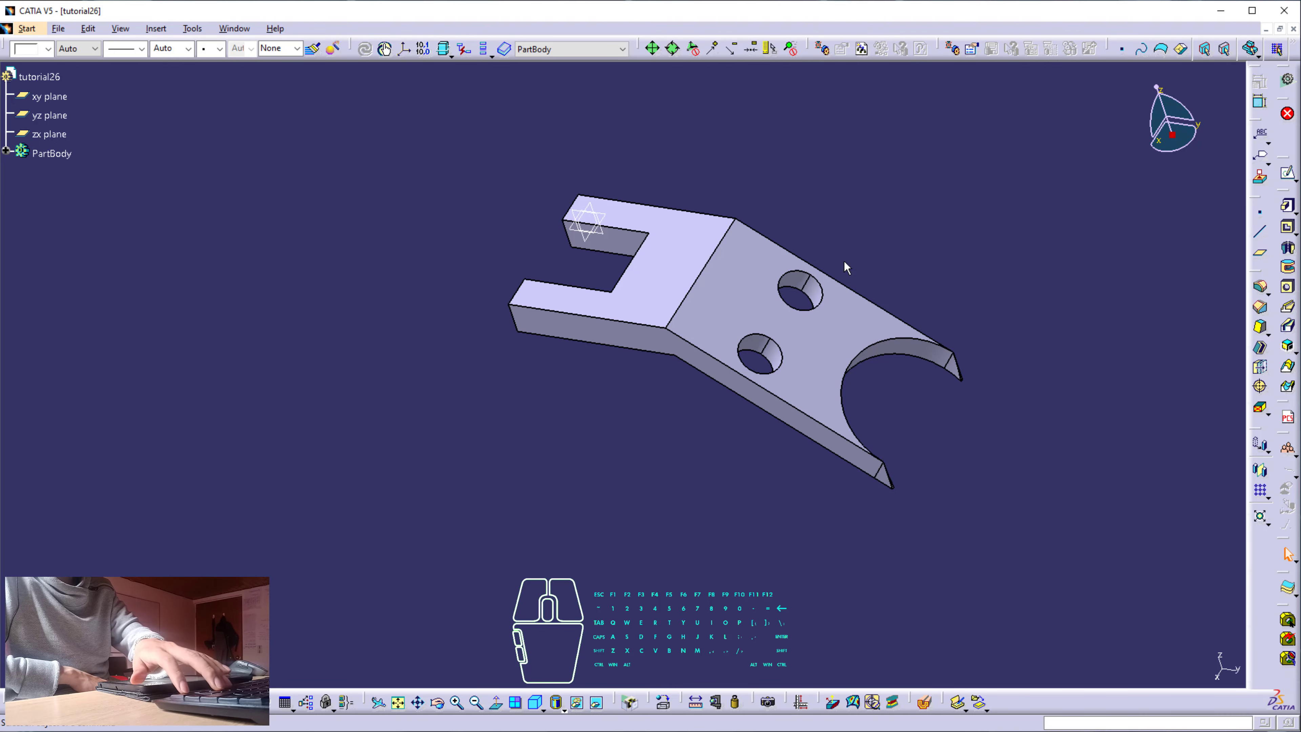
# Undo the slot squaring, the 52 mm pocket and the fork slot rectangle, keeping the sketch with the two holes and large circle
pyautogui.hotkey('ctrl', 'z')
pyautogui.hotkey('ctrl', 'z')
pyautogui.hotkey('ctrl', 'z')
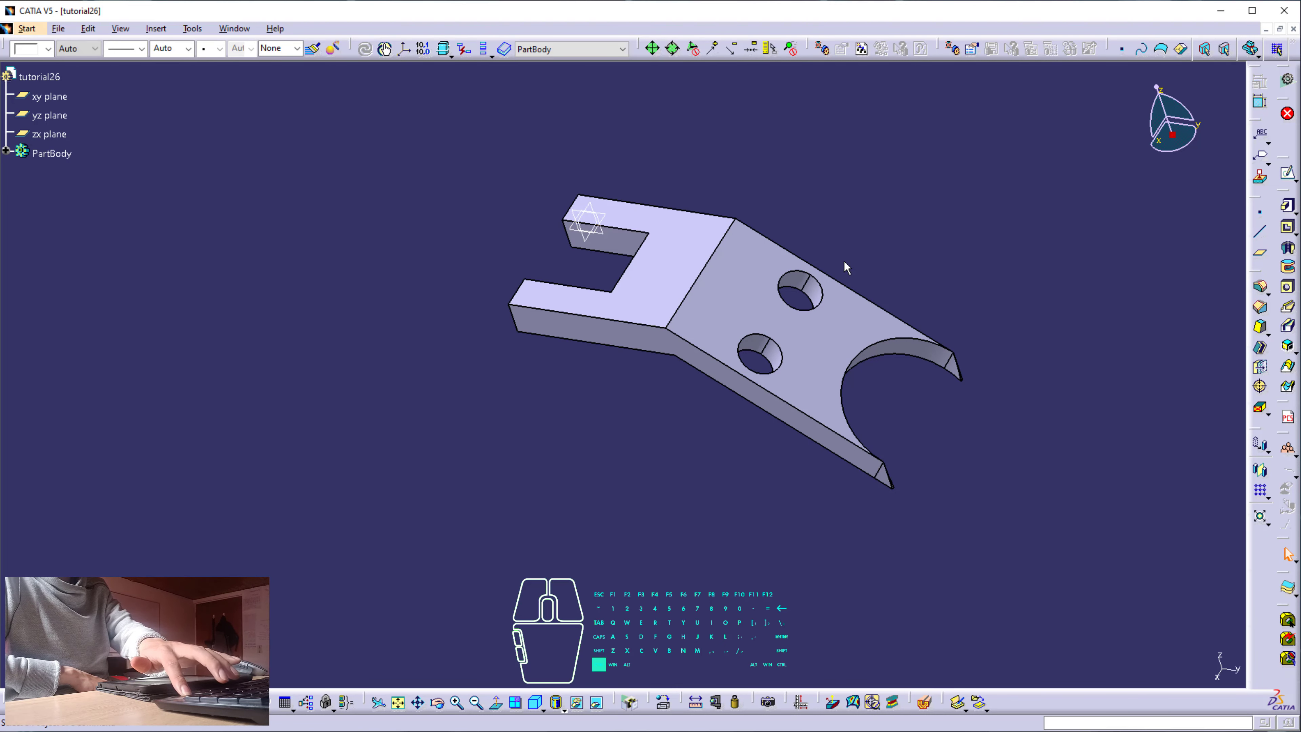
pyautogui.hotkey('ctrl', 'z')
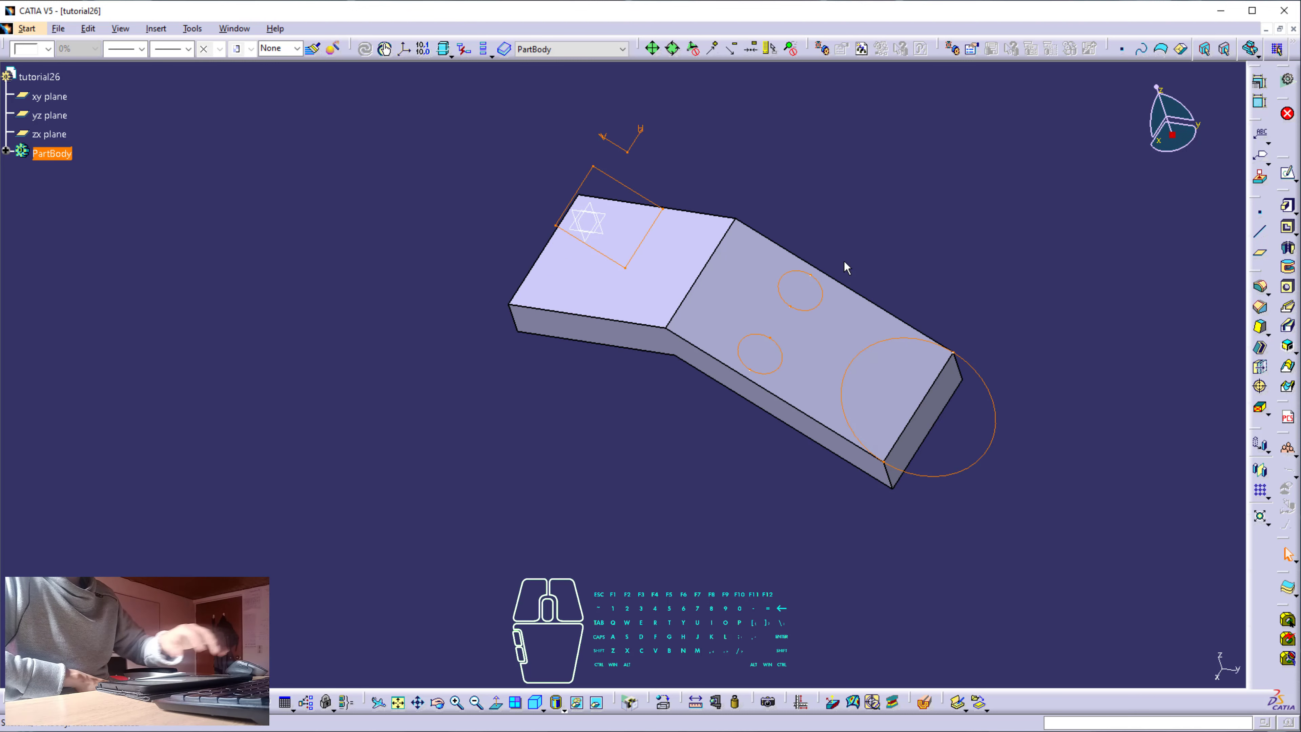
pyautogui.hotkey('ctrl', 'z')
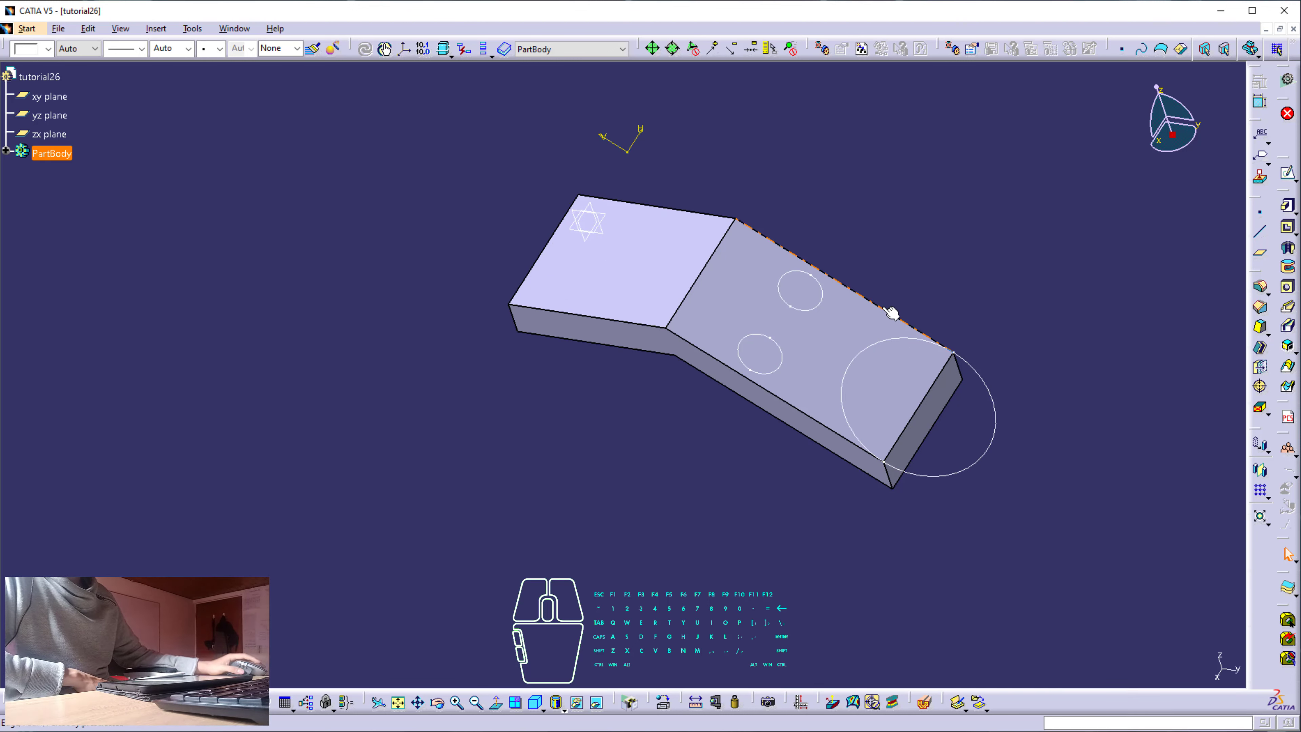
# In the pad's profile sketch, delete the vertical edge ending the sloped arm and shorten the lower sloped edge
pyautogui.moveTo(924, 290); pyautogui.dragTo(764, 368, button='middle')
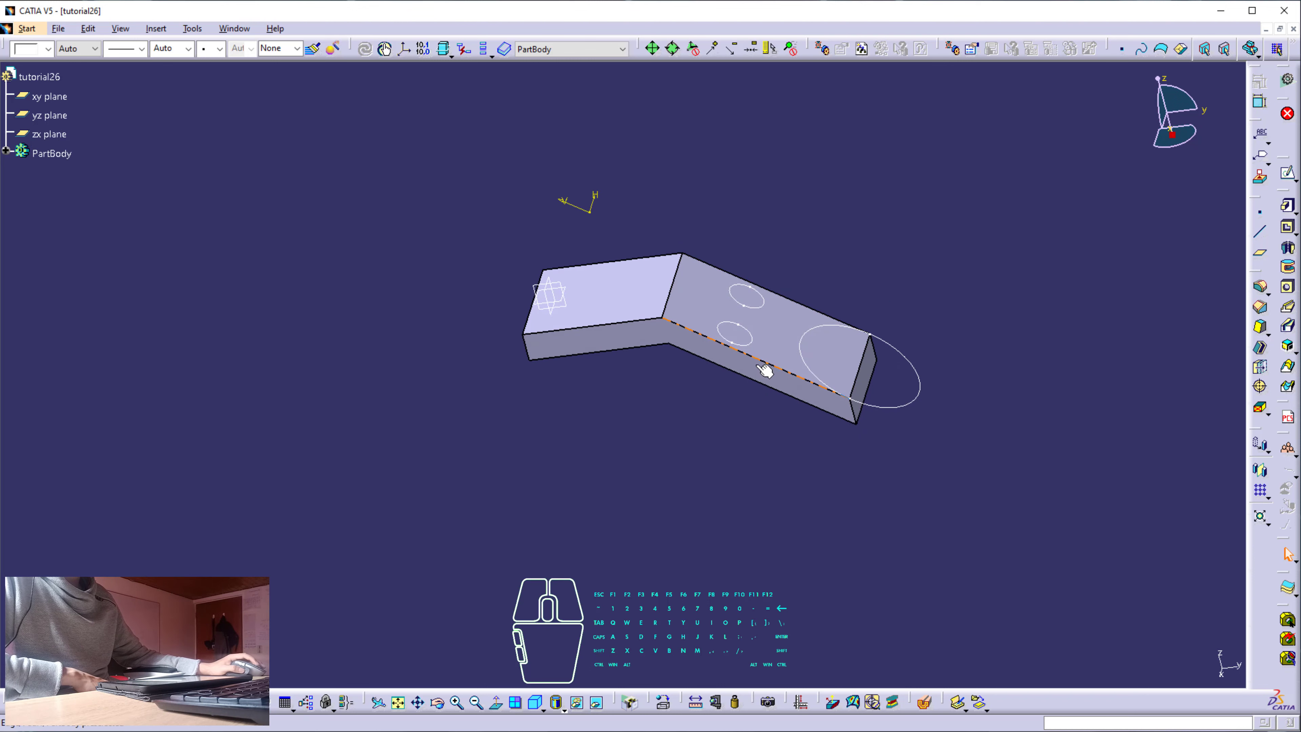
pyautogui.click(753, 365)
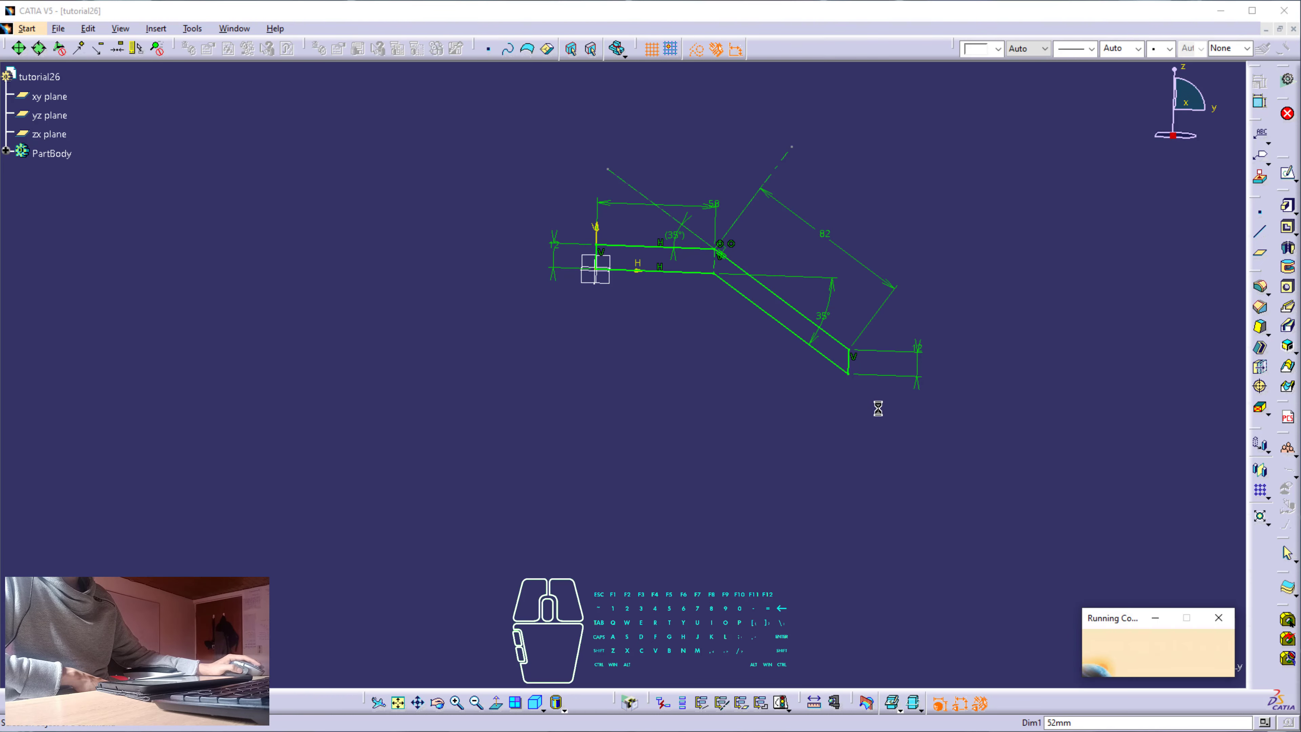
pyautogui.moveTo(770, 418)
pyautogui.mouseDown(button='middle')
pyautogui.moveTo(787, 361)
pyautogui.moveTo(855, 400)
pyautogui.mouseUp(button='middle')
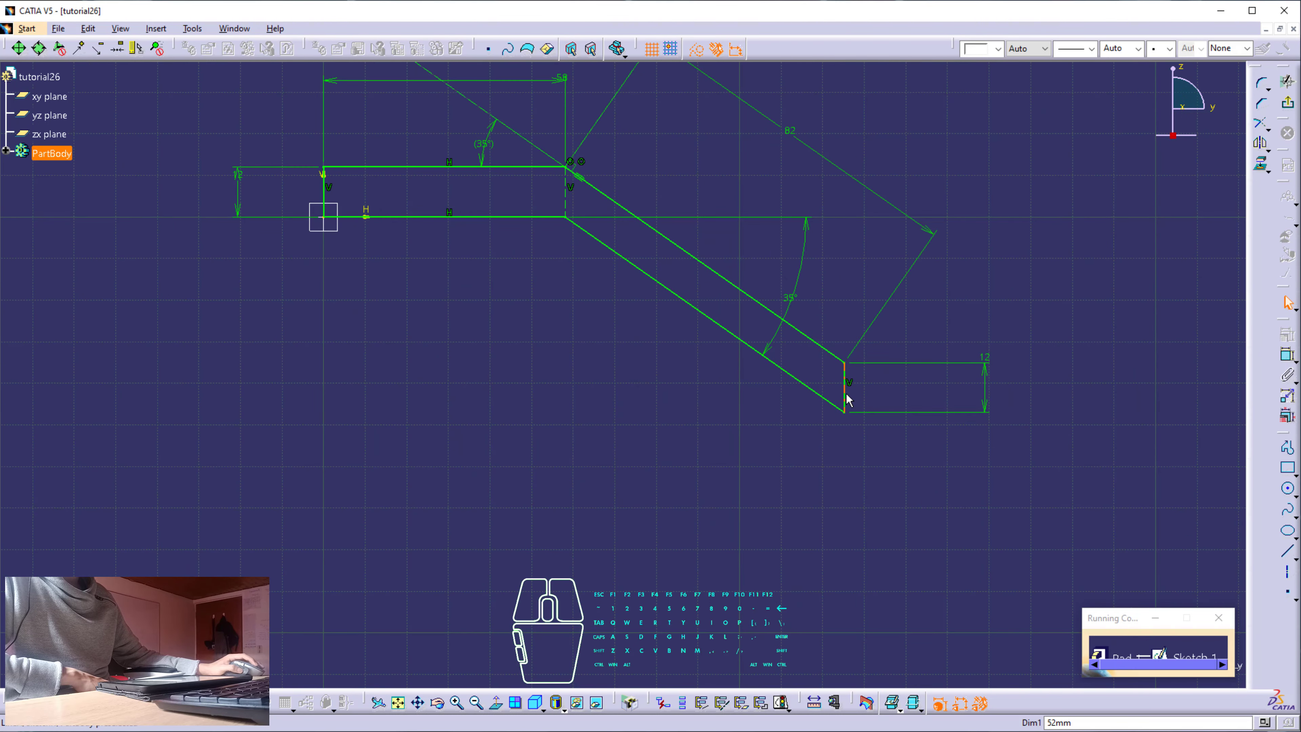
pyautogui.press('Delete')
pyautogui.moveTo(846, 413); pyautogui.dragTo(817, 393)
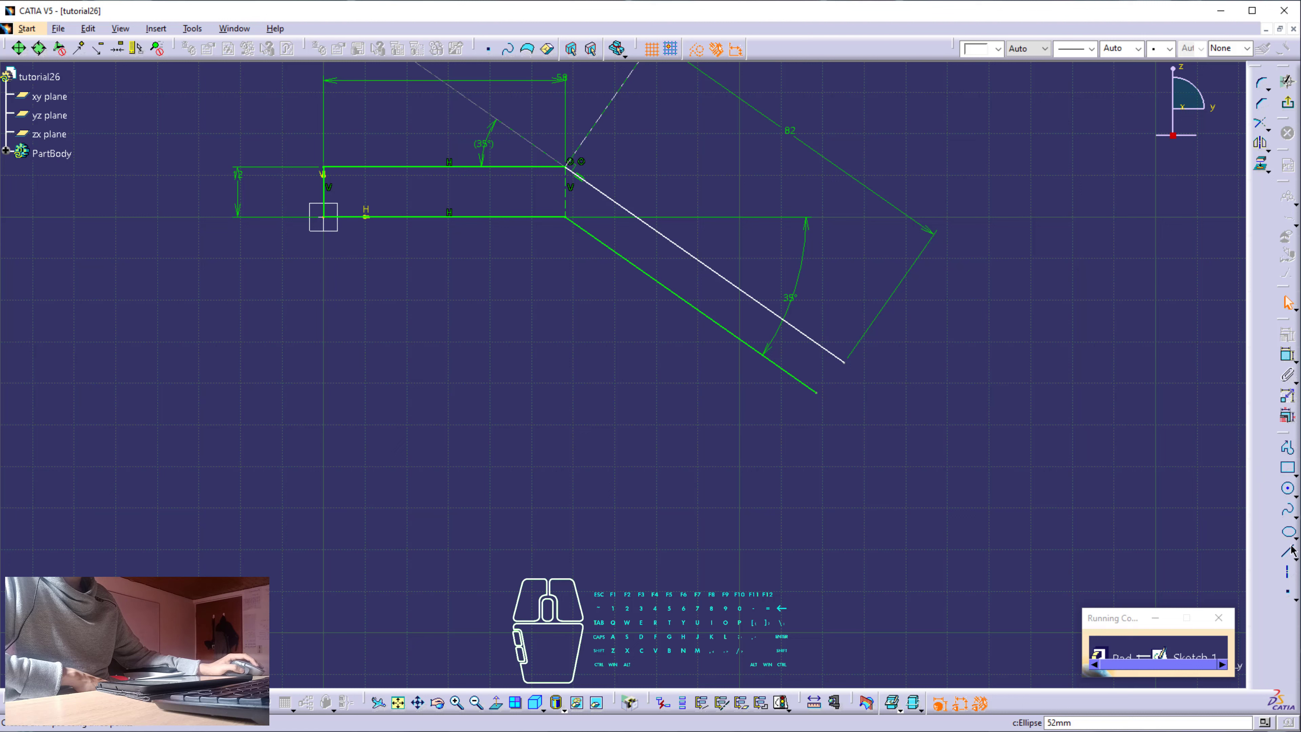
# Join the free ends of the two sloped edges with a line and make it a standard profile element
pyautogui.click(844, 362)
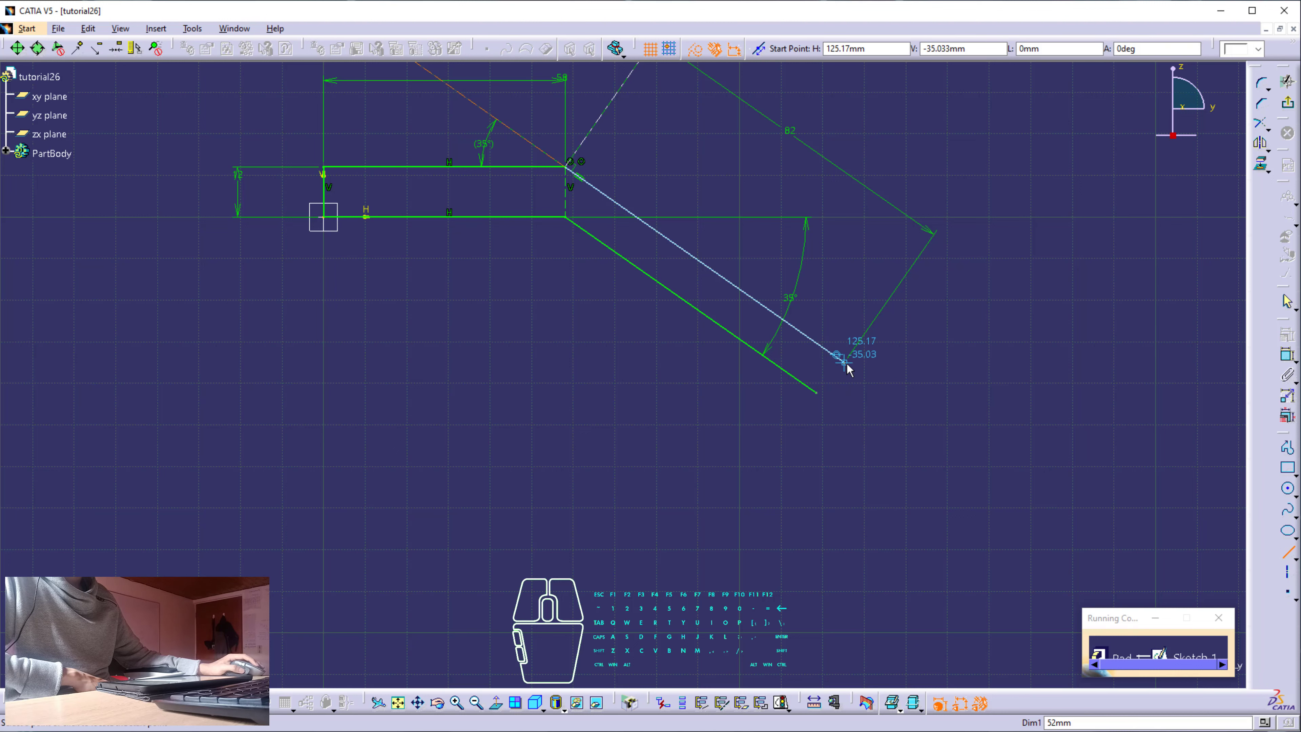
pyautogui.click(816, 392)
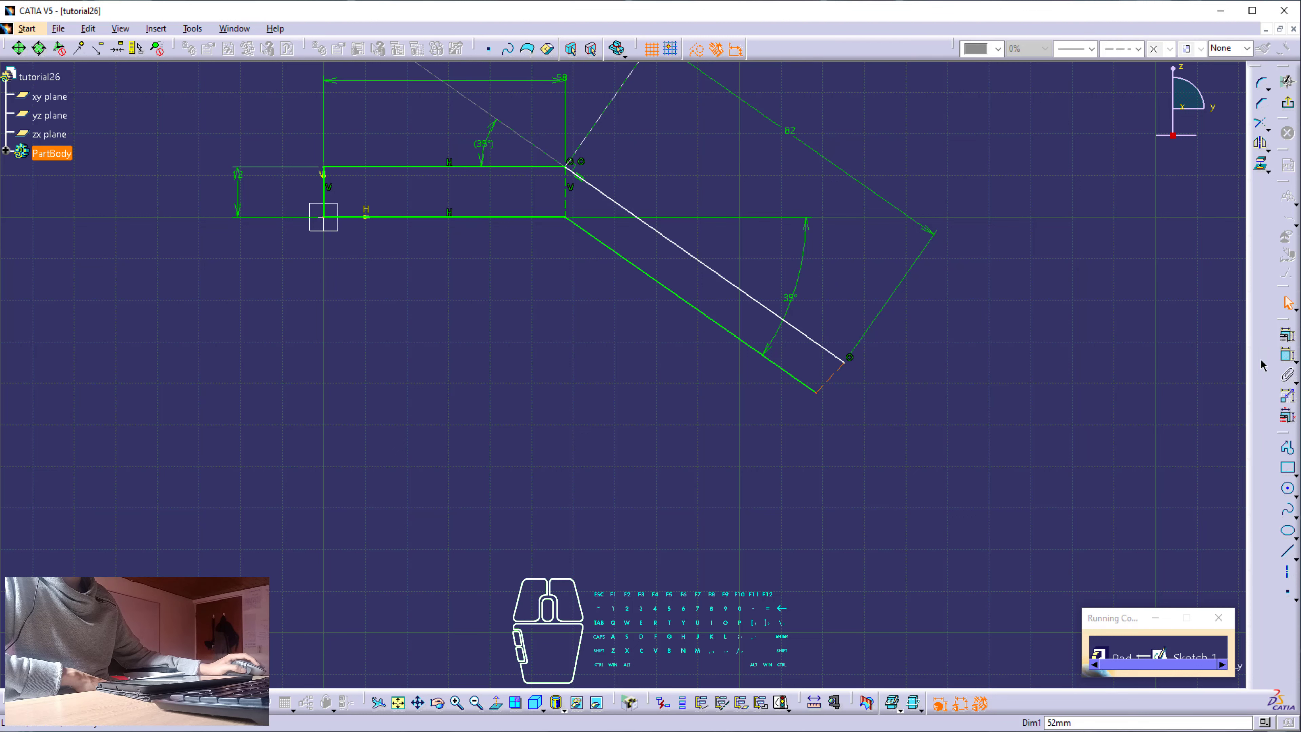
pyautogui.click(697, 50)
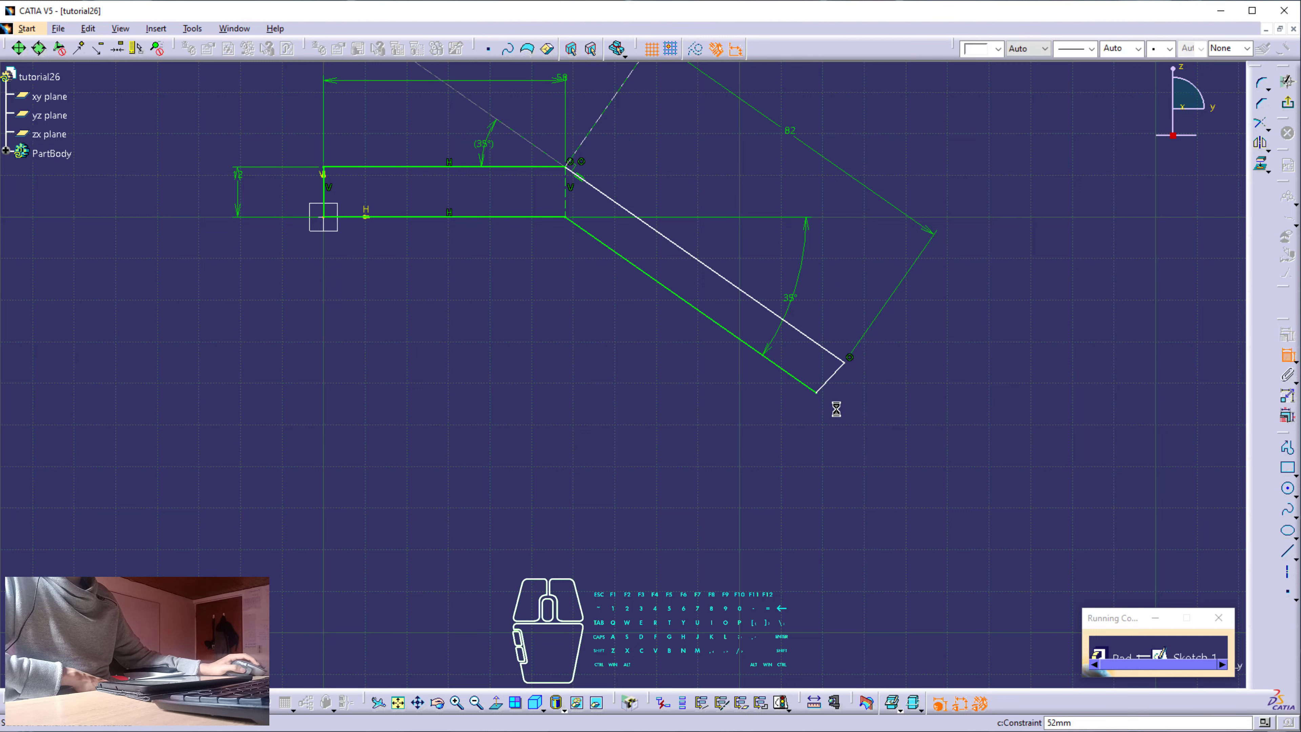
# Constrain the angle between the new end line and the lower sloped edge to 90 degrees
pyautogui.click(813, 379)
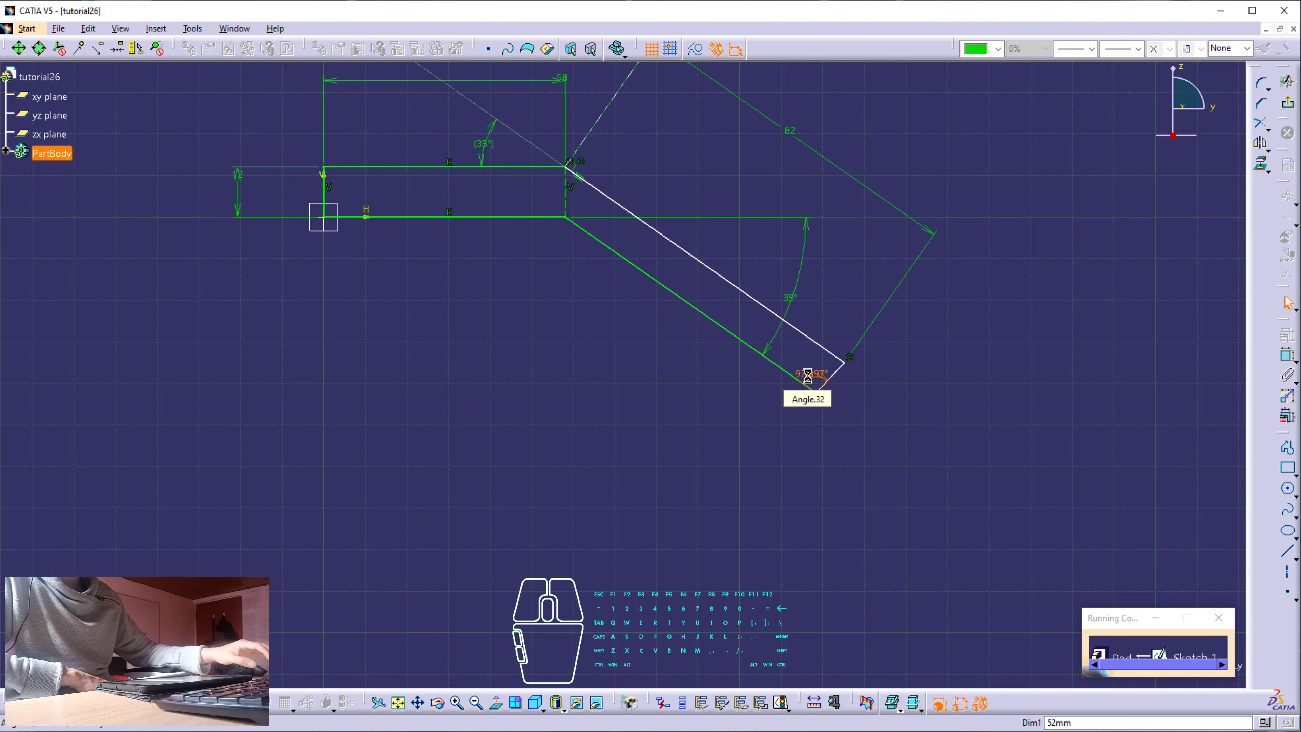
pyautogui.click(808, 376)
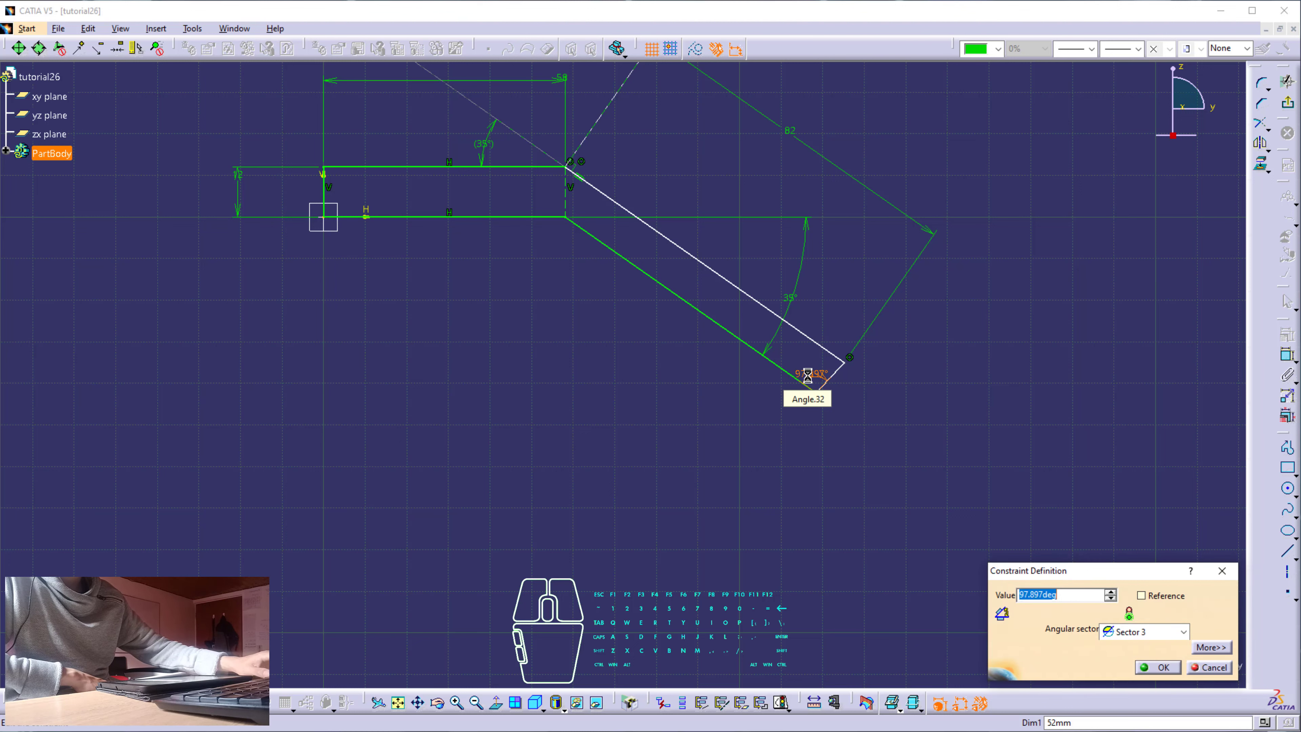
pyautogui.write('90')
pyautogui.press('Return')
pyautogui.click(871, 387)
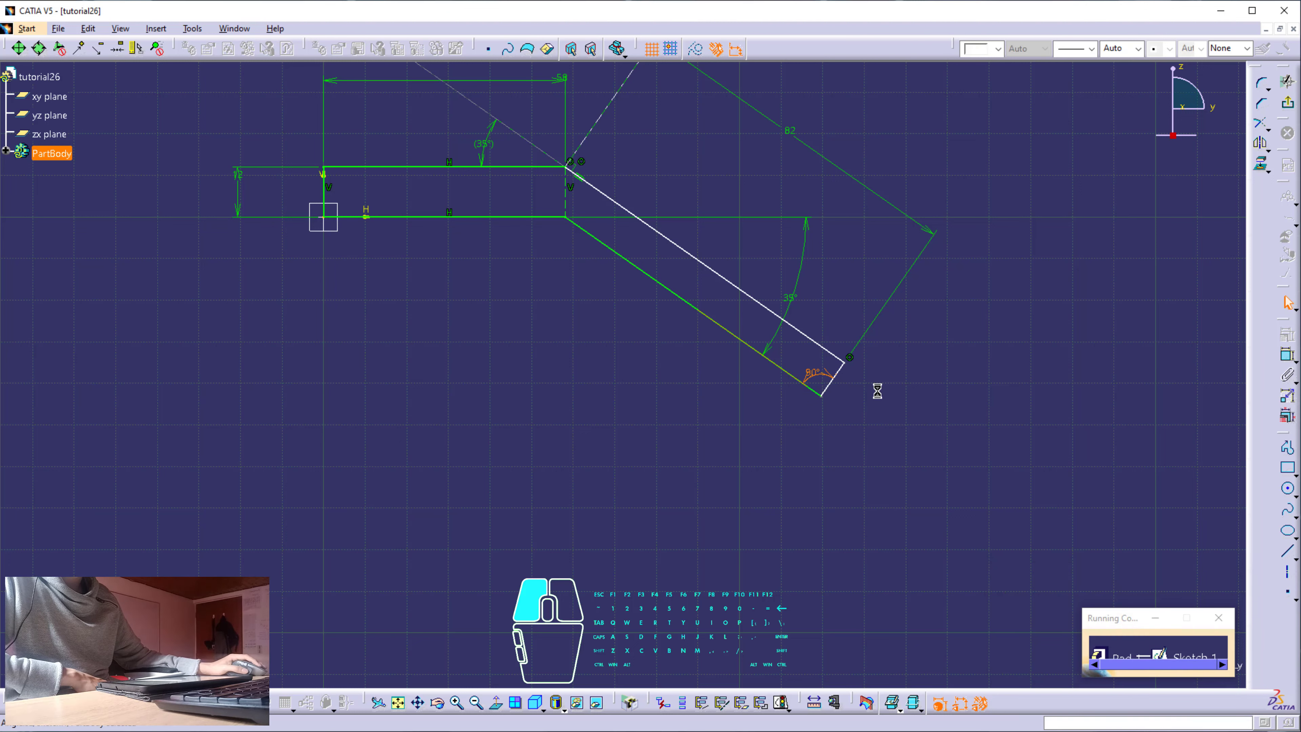
# Constrain the upper sloped edge at 35 degrees to the upper horizontal edge and try to update the pad
pyautogui.moveTo(854, 367)
pyautogui.mouseDown()
pyautogui.moveTo(845, 395)
pyautogui.moveTo(869, 351)
pyautogui.moveTo(861, 374)
pyautogui.mouseUp()
pyautogui.click(906, 369)
pyautogui.click(1288, 355)
pyautogui.click(590, 183)
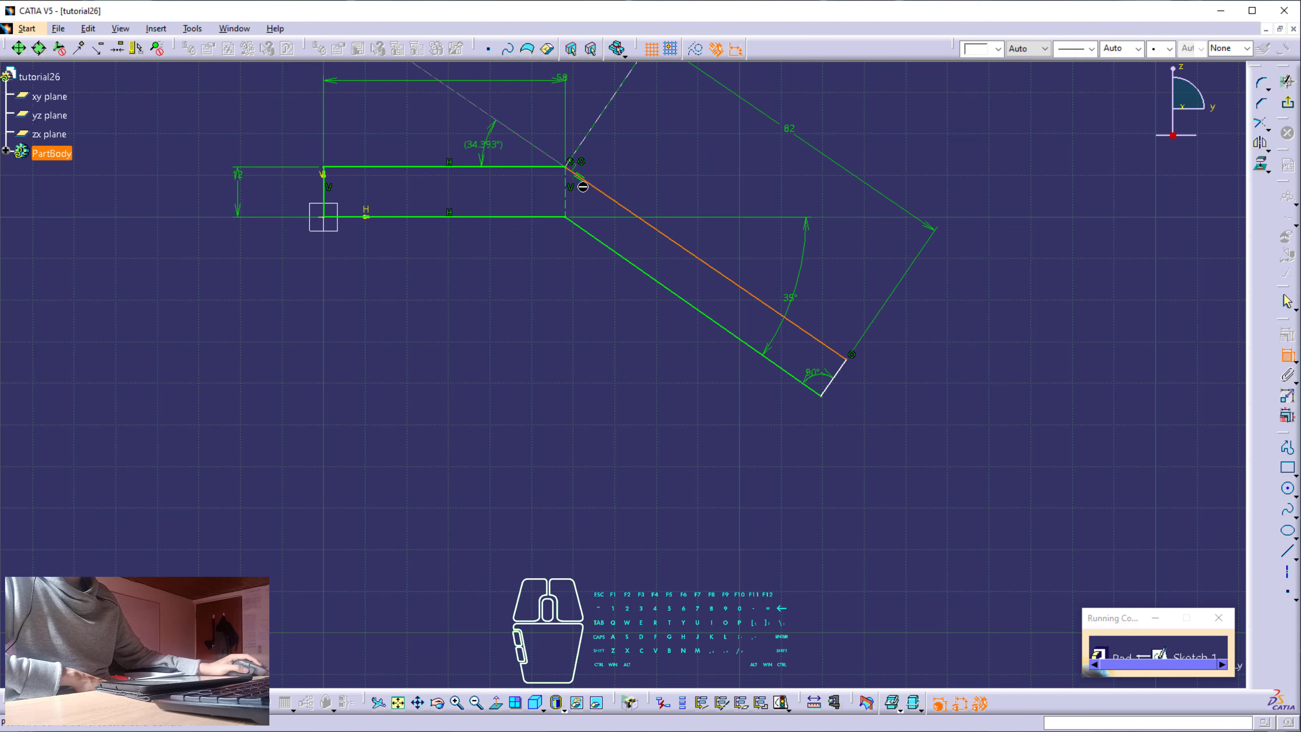
pyautogui.click(563, 167)
pyautogui.doubleClick(665, 193)
pyautogui.write('35deg')
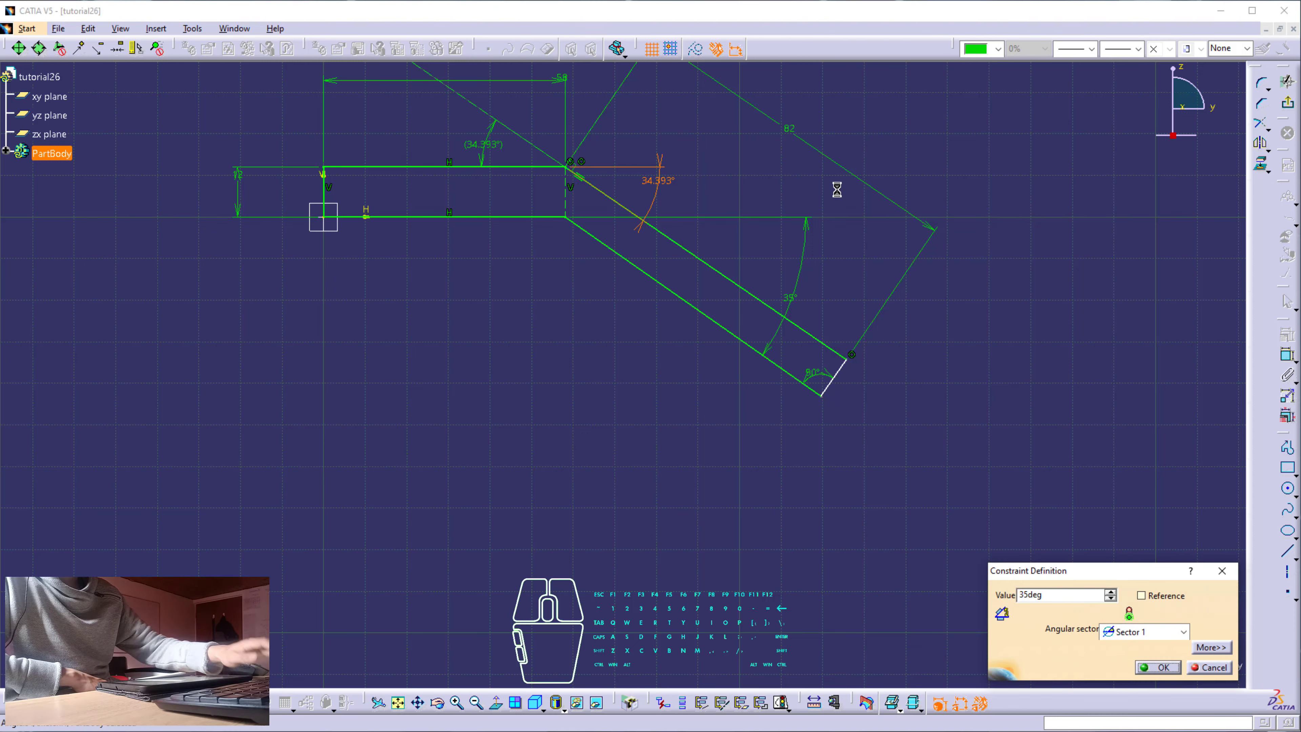
pyautogui.press('Return')
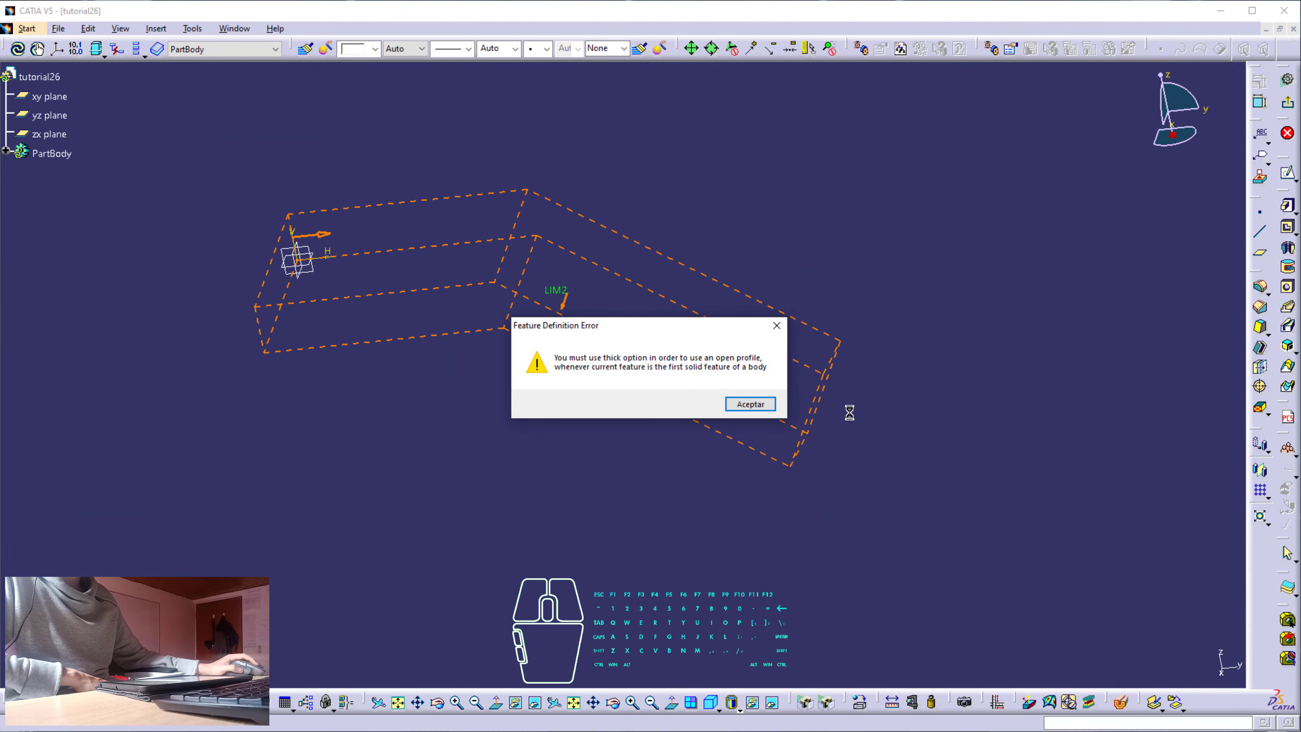
pyautogui.click(750, 404)
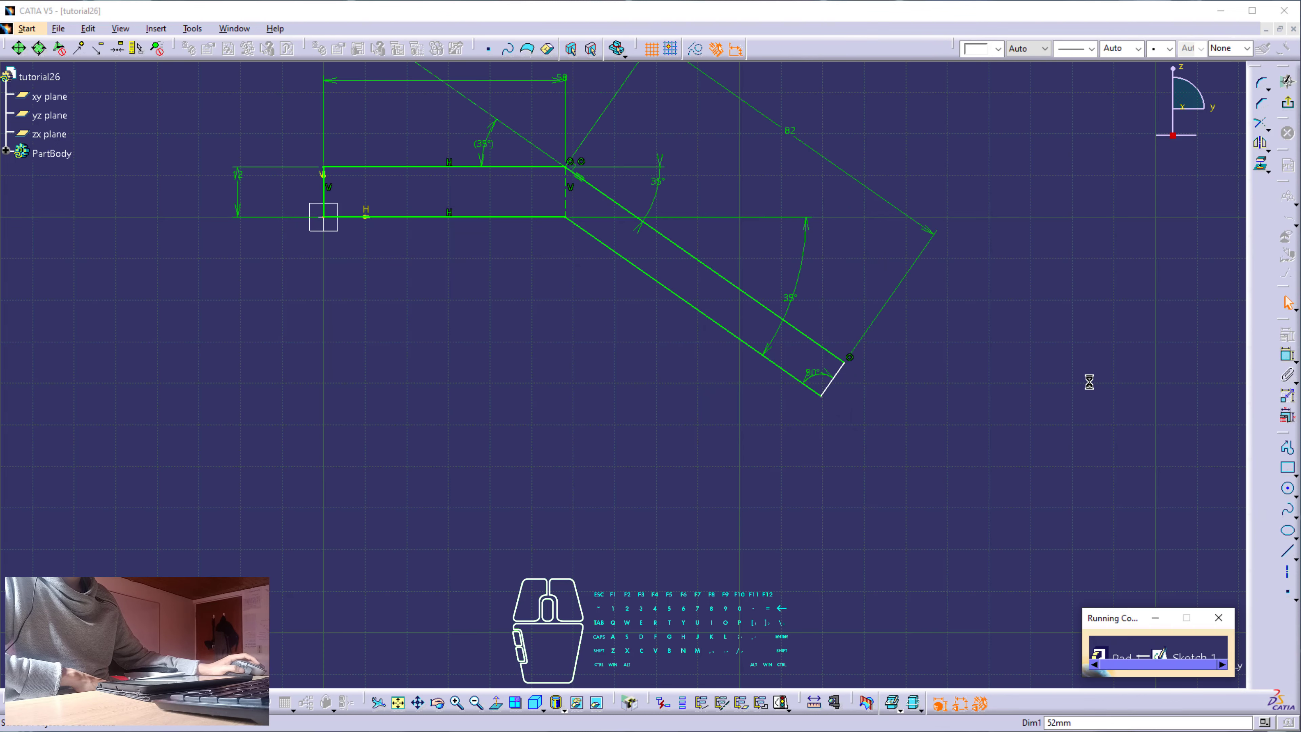
# Make the end line coincident with the upper sloped edge's endpoint, then leave the sketch and update the 52 mm pad
pyautogui.moveTo(838, 374); pyautogui.dragTo(895, 435)
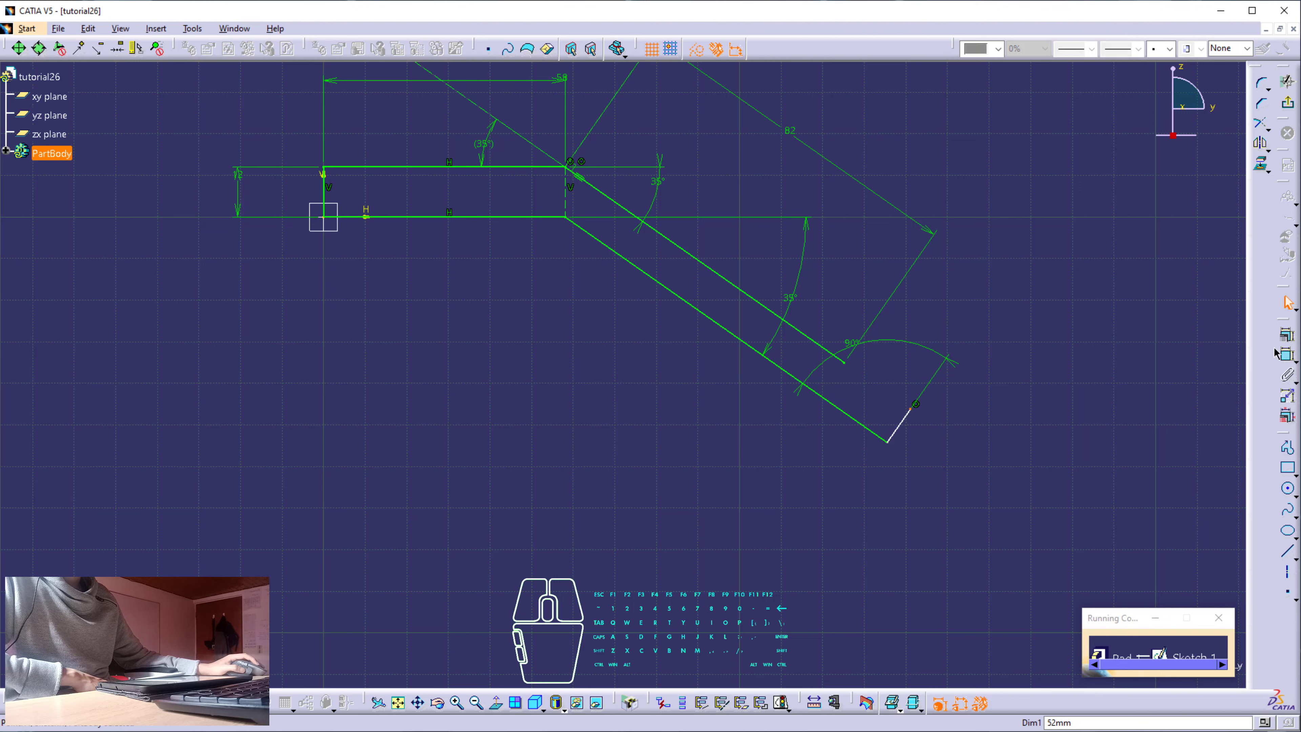
pyautogui.click(1288, 354)
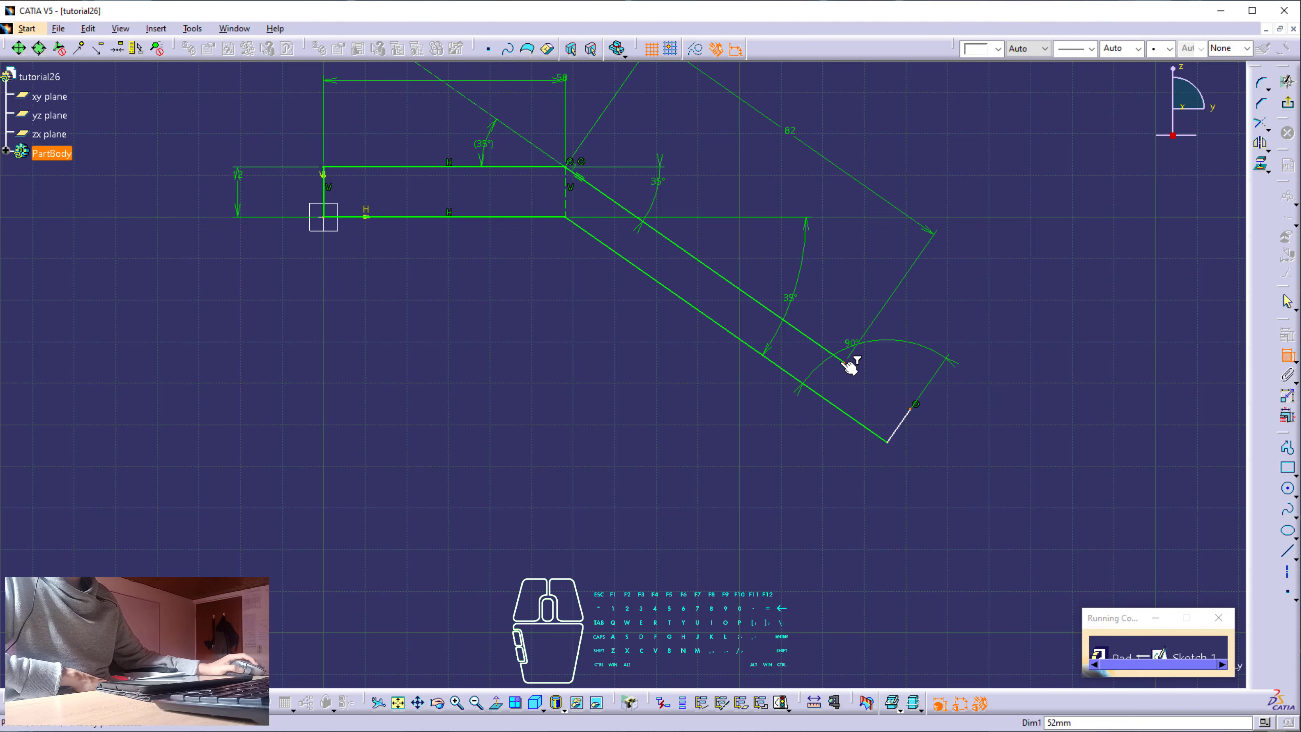
pyautogui.rightClick(981, 334)
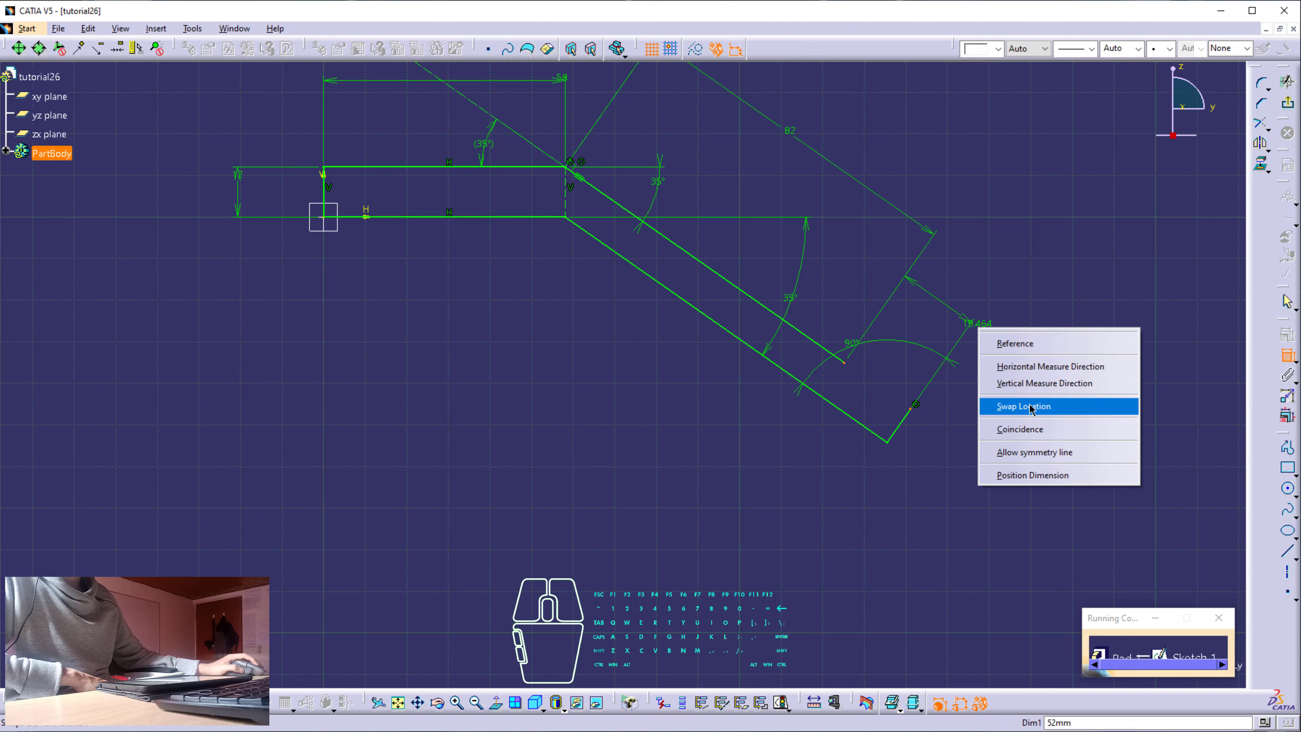
pyautogui.click(1036, 430)
pyautogui.click(1296, 105)
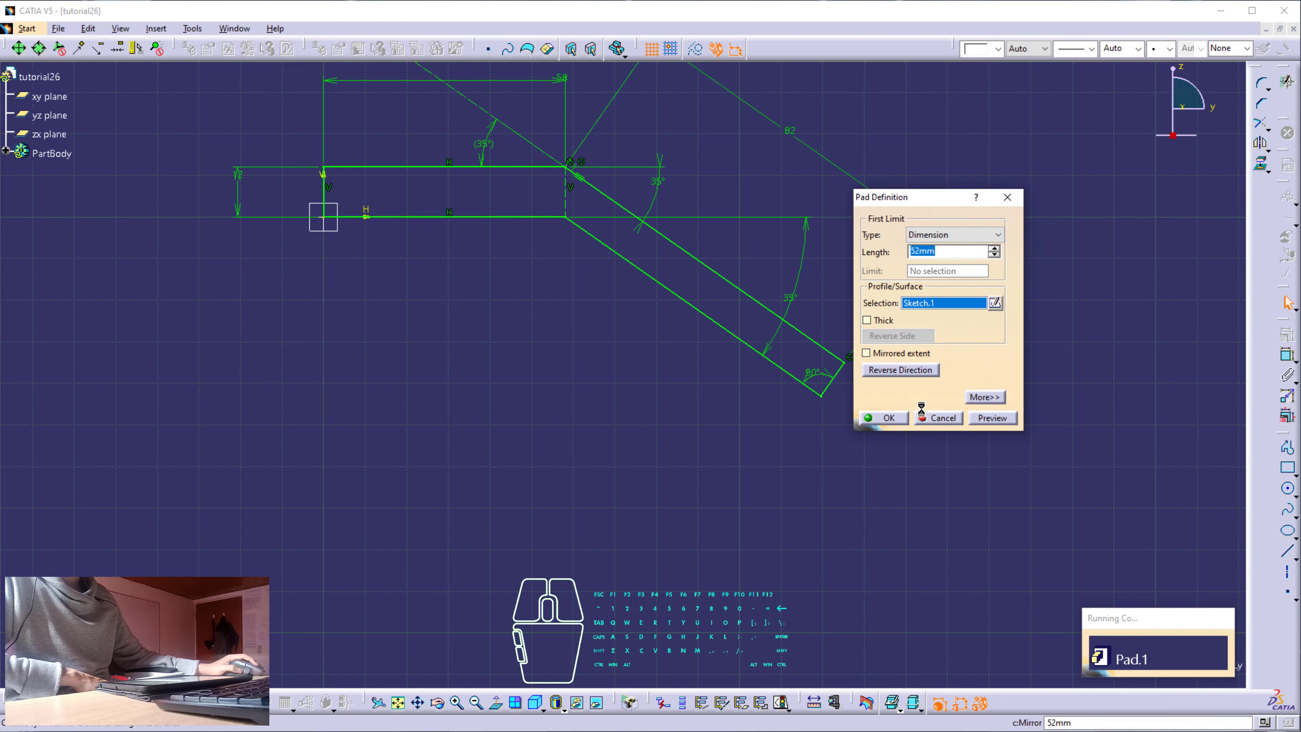
pyautogui.click(884, 418)
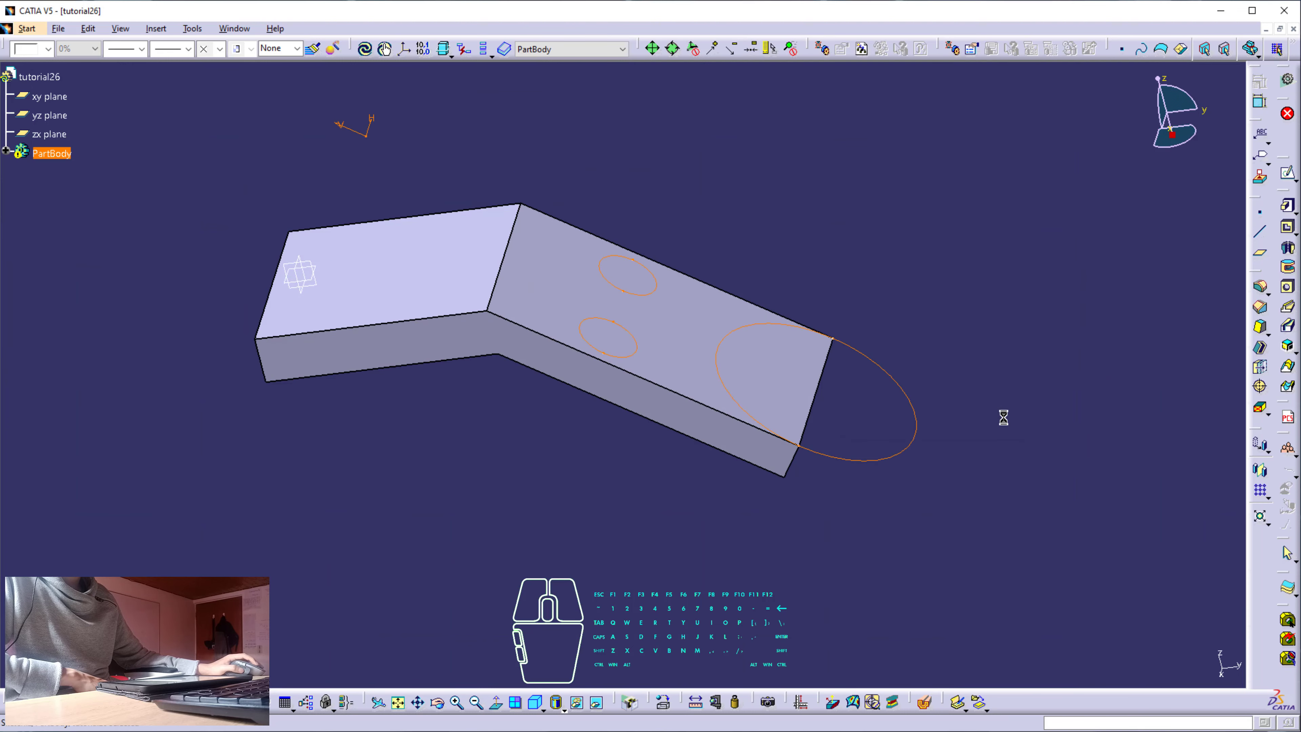
# Open the failing circle sketch for repair and clear its broken end-edge projection, Projection.1
pyautogui.click(1196, 538)
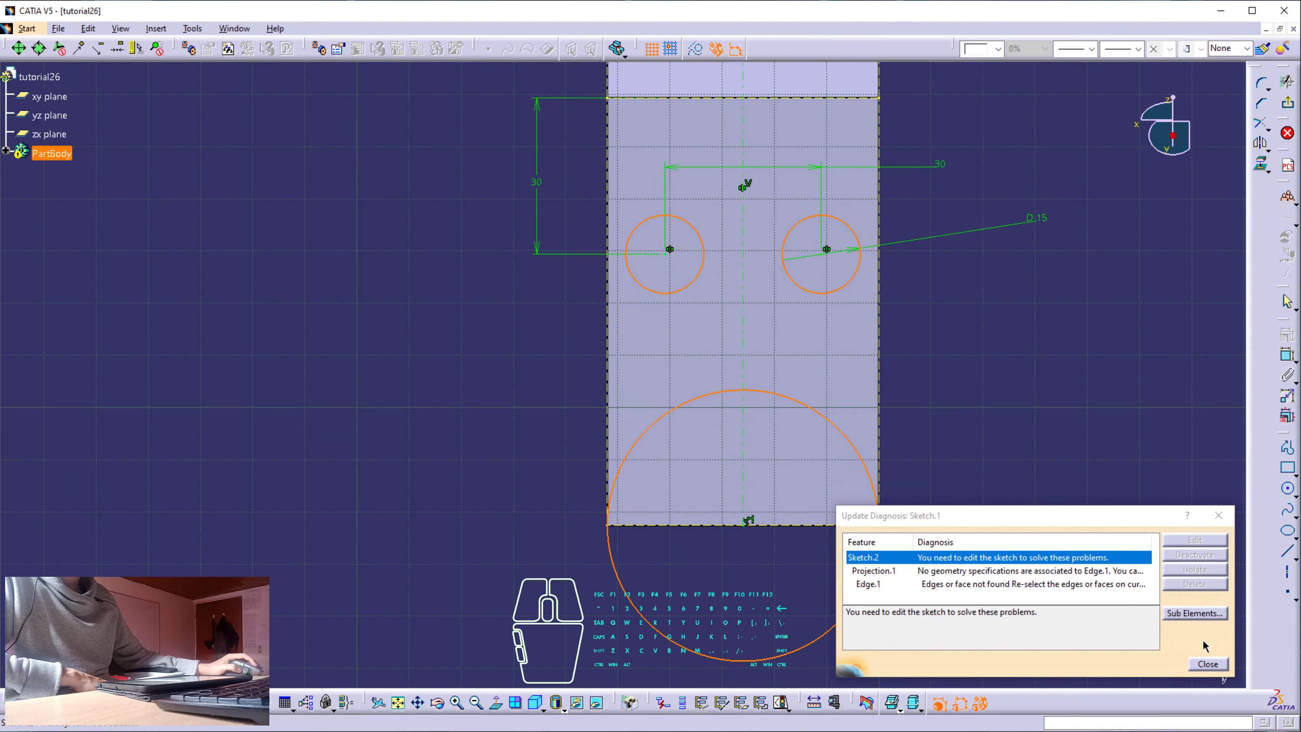
pyautogui.click(1081, 571)
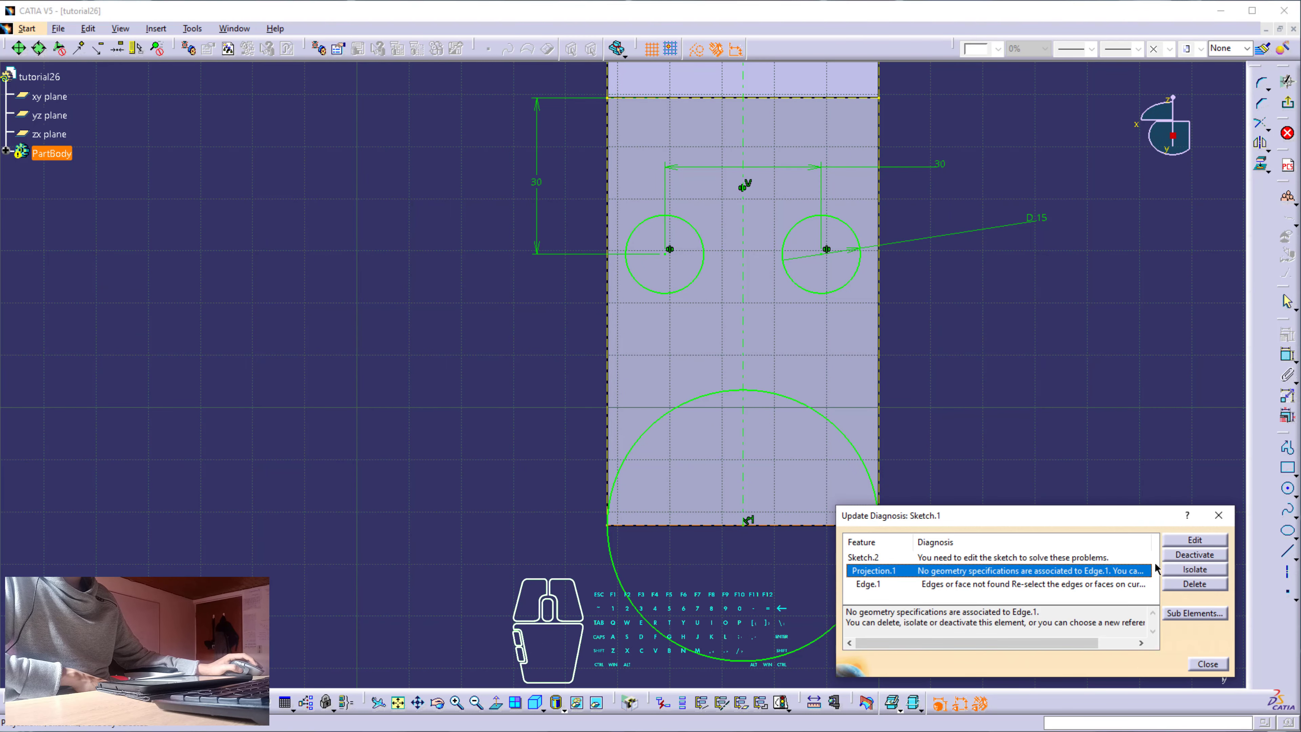
pyautogui.click(1193, 570)
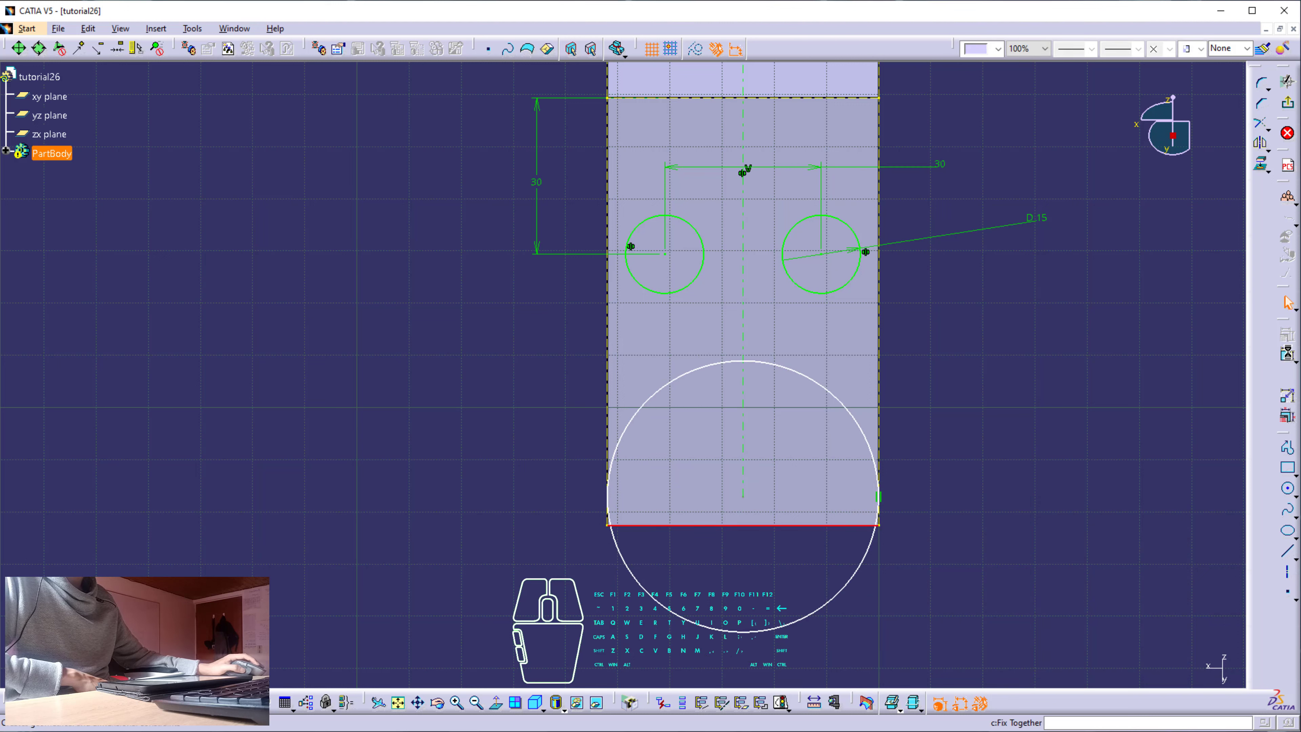
# Project the sloped arm's end edge into the circle sketch as construction geometry
pyautogui.click(1262, 165)
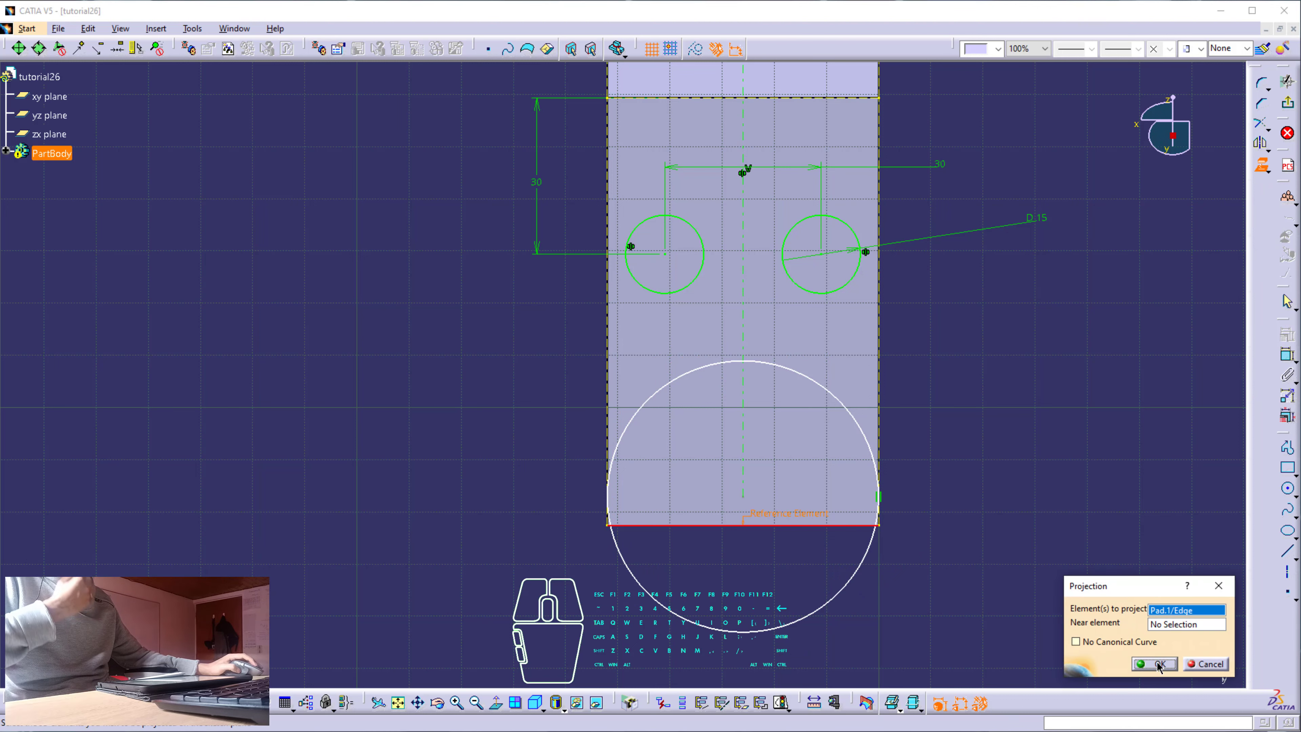
pyautogui.click(1156, 664)
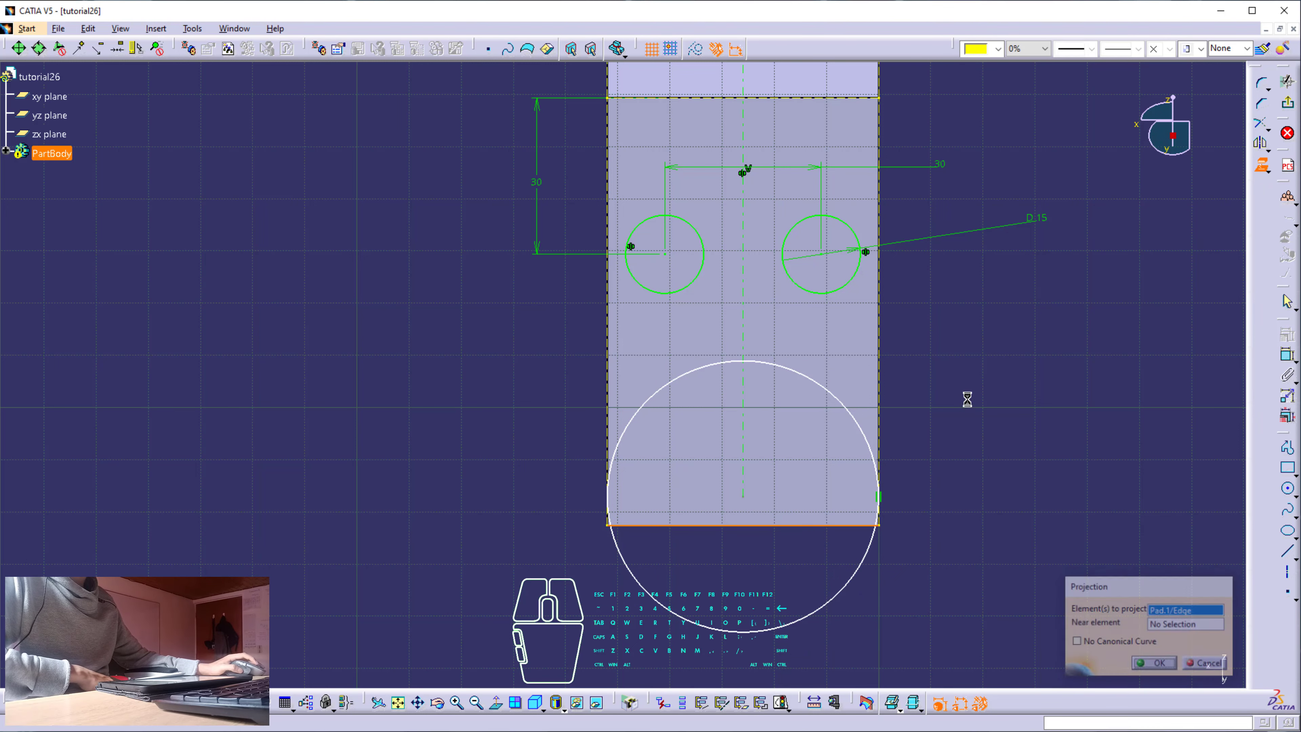
pyautogui.click(1059, 476)
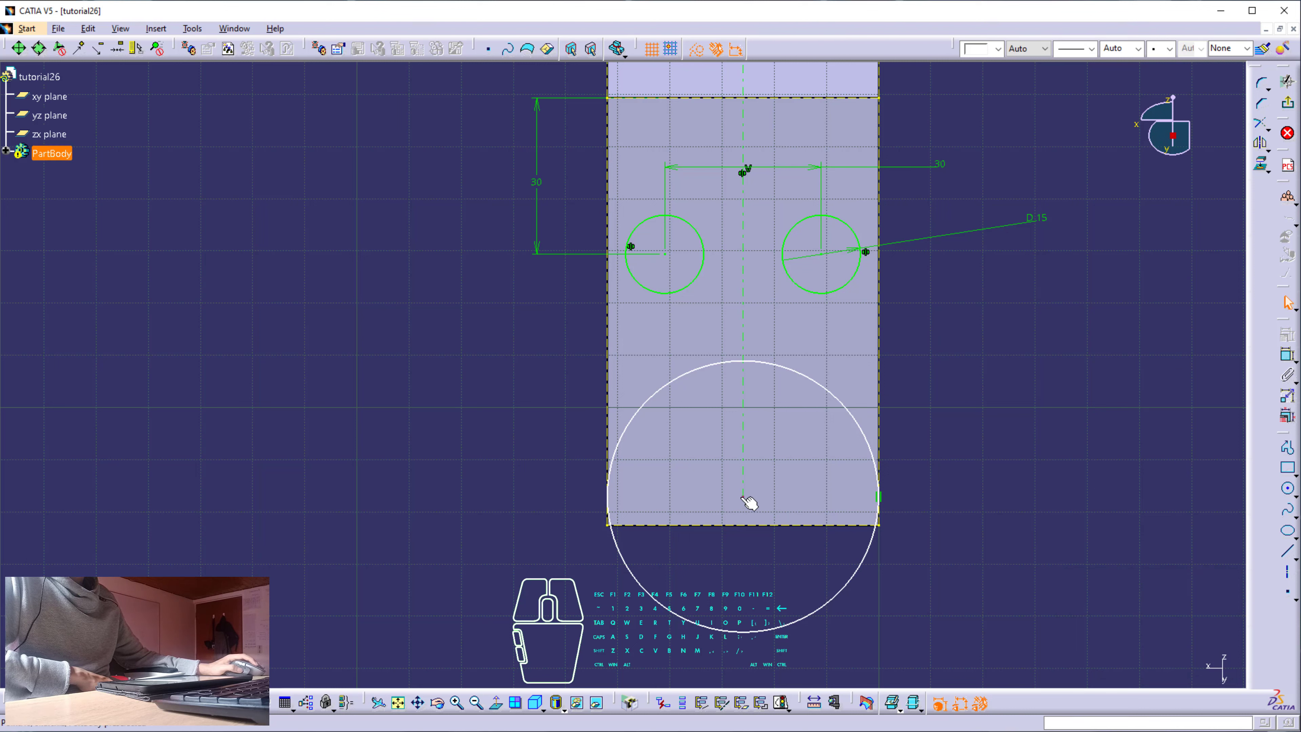
# Make the large circle's centre coincident with the projected end edge and leave the sketch
pyautogui.click(751, 526)
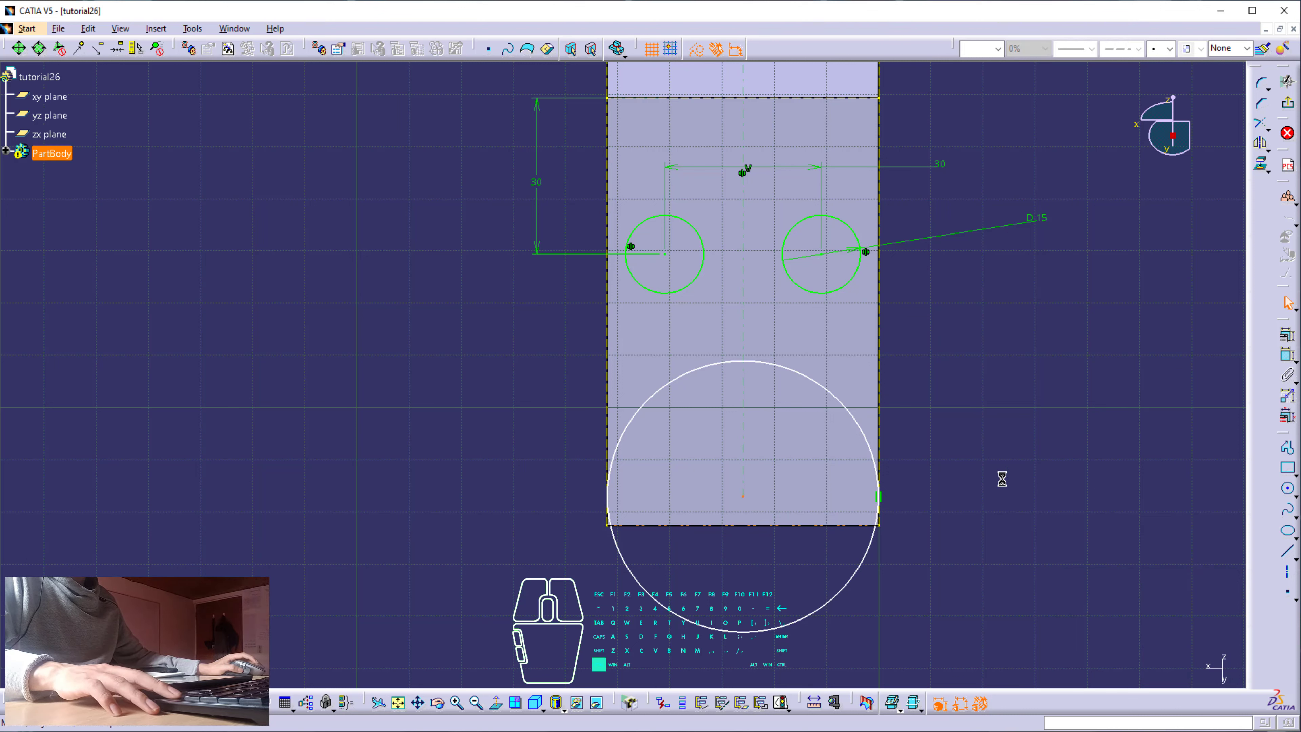
pyautogui.click(1288, 335)
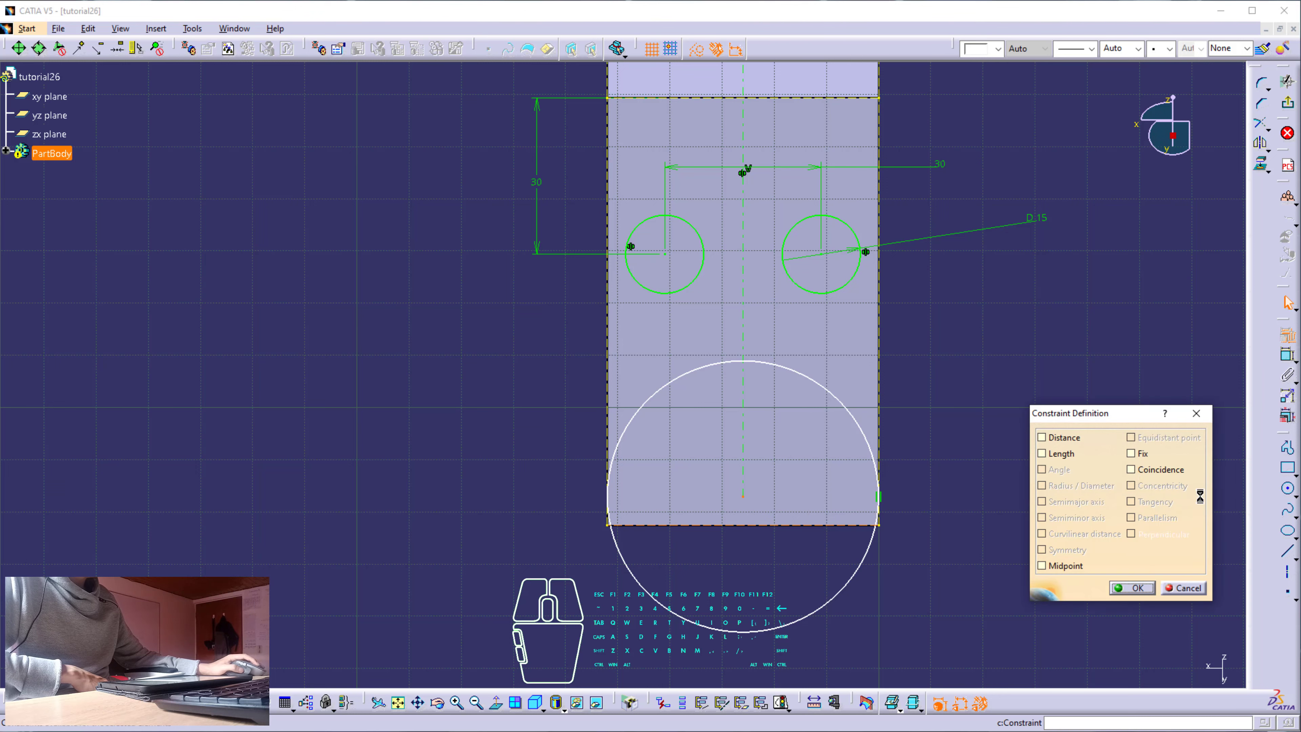
pyautogui.click(1132, 470)
pyautogui.click(1134, 590)
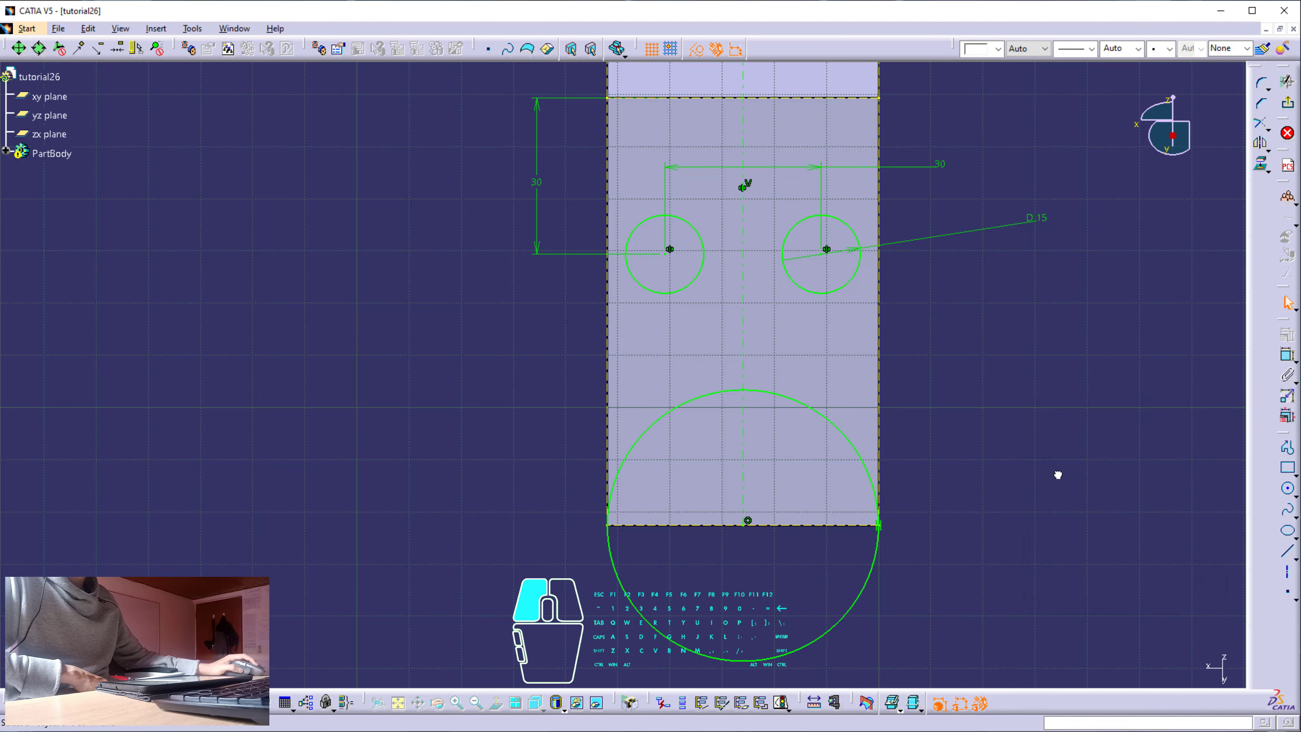
pyautogui.click(1289, 108)
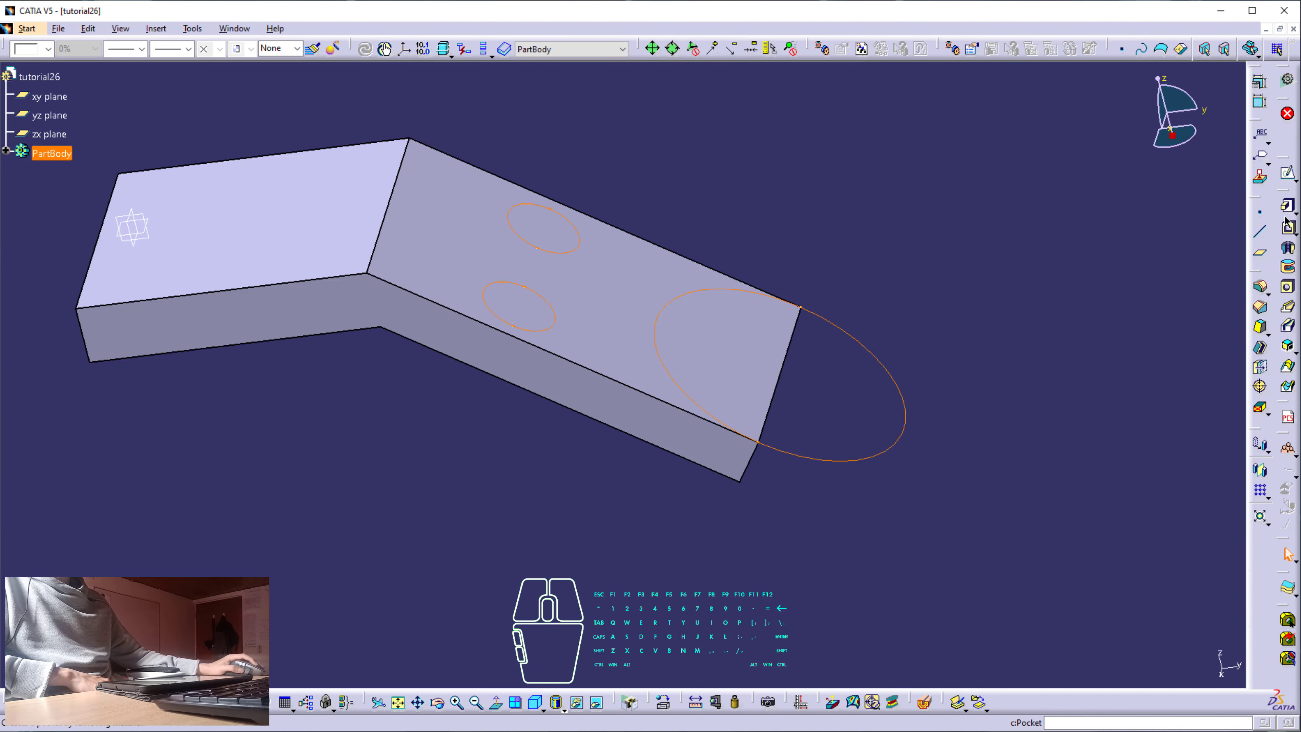
# Cut the two holes and the large end circle of Sketch.2 through the sloped arm with a 52 mm deep Pocket
pyautogui.click(1290, 226)
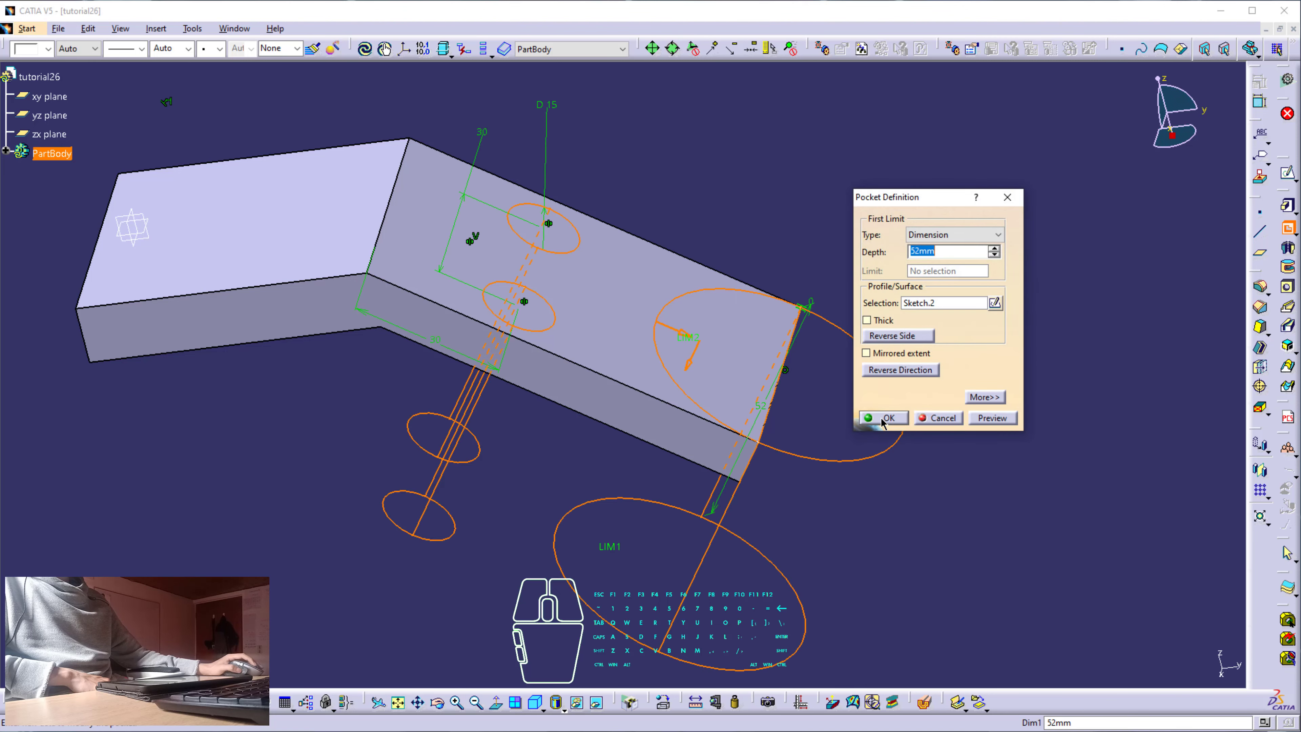
pyautogui.click(885, 417)
pyautogui.click(990, 373)
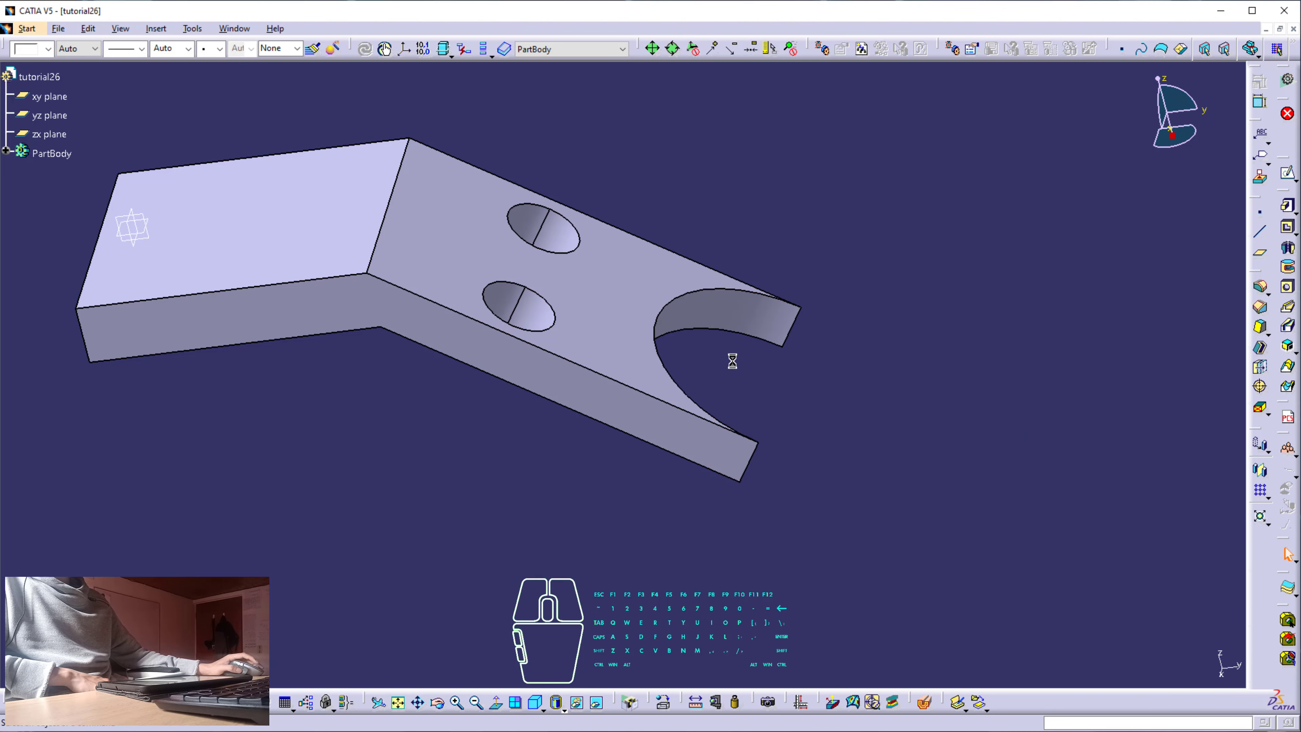
pyautogui.moveTo(732, 361); pyautogui.dragTo(761, 357, button='middle')
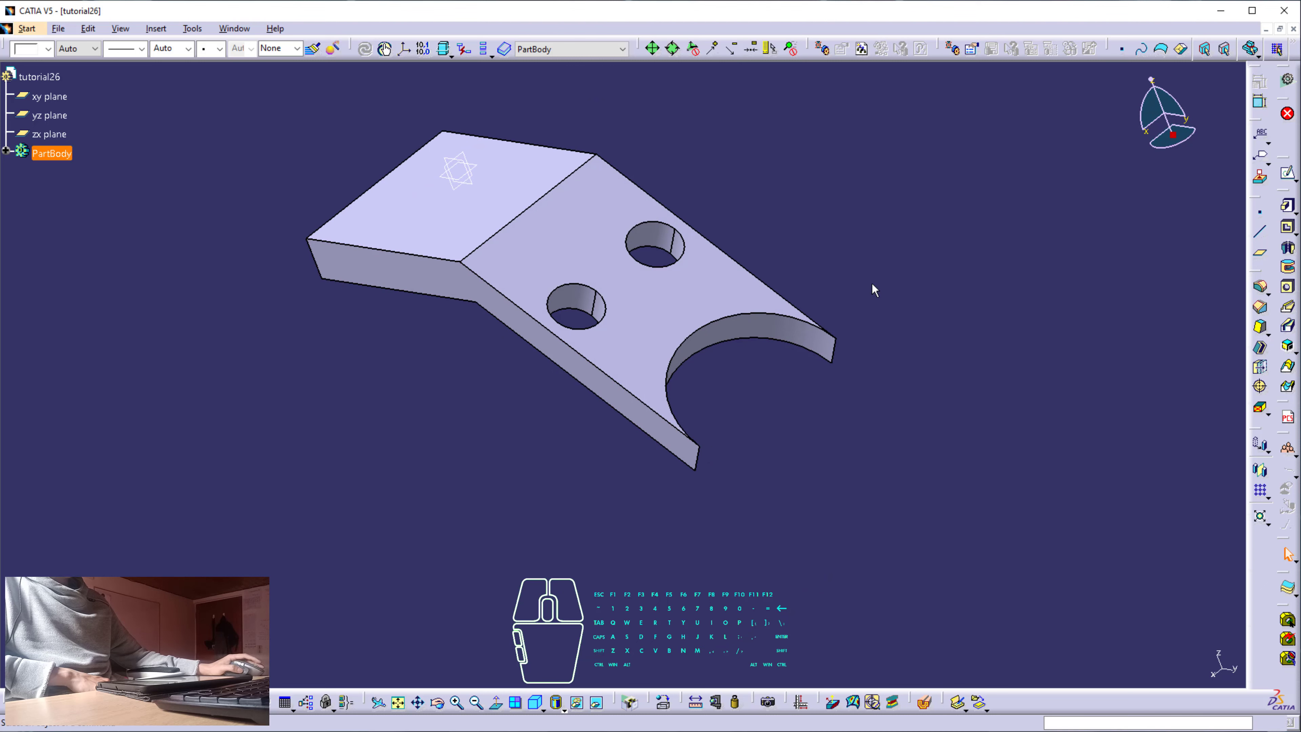
pyautogui.moveTo(620, 226); pyautogui.dragTo(770, 282, button='middle')
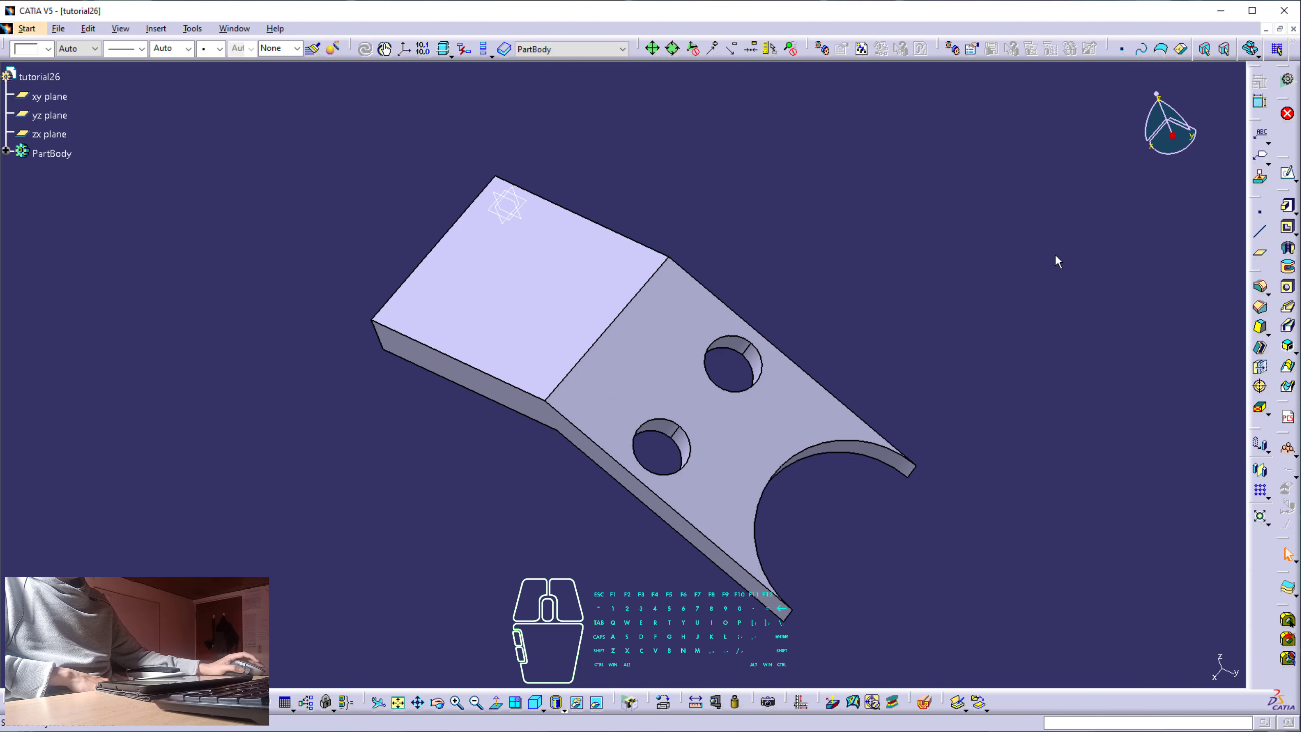
# Start a sketch on the horizontal arm's upper face and project its outer end edge as construction geometry
pyautogui.click(1294, 178)
pyautogui.click(567, 286)
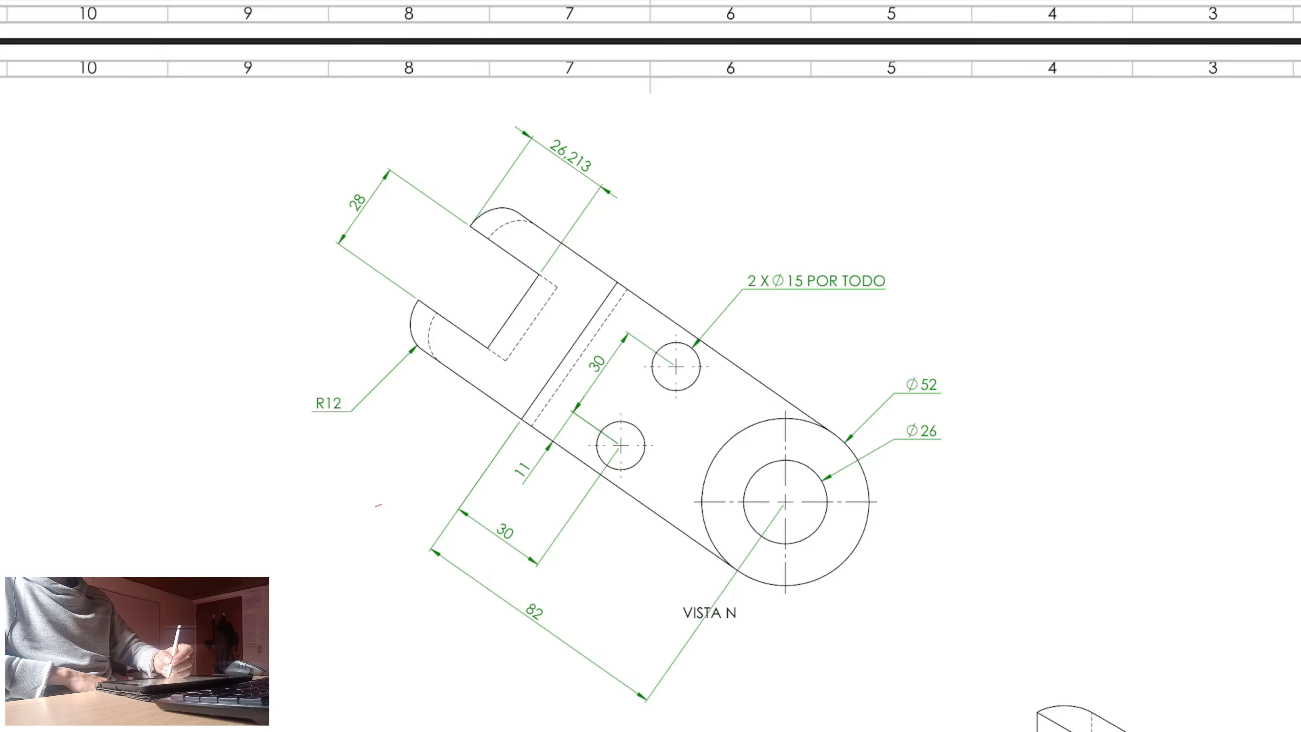
pyautogui.moveTo(468, 223)
pyautogui.mouseDown()
pyautogui.moveTo(534, 277)
pyautogui.moveTo(414, 297)
pyautogui.mouseUp()
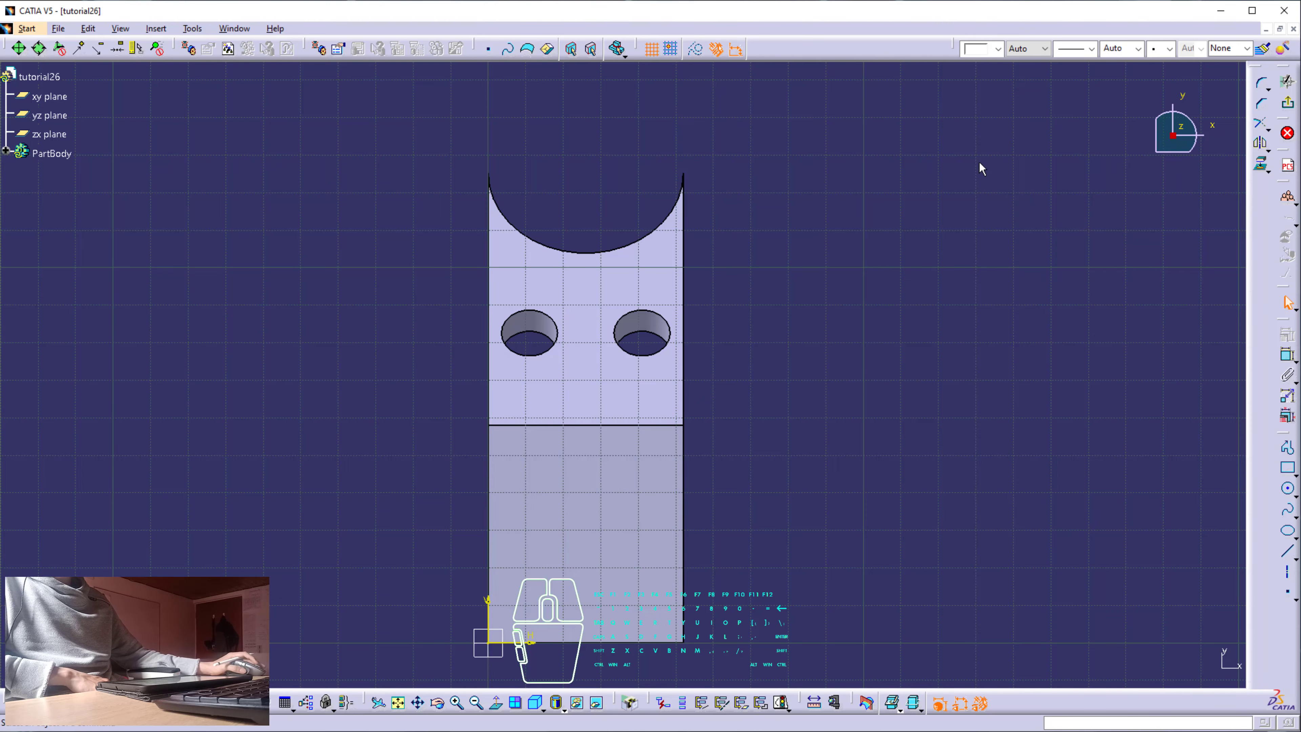
pyautogui.moveTo(719, 304); pyautogui.dragTo(710, 118, button='middle')
pyautogui.moveTo(668, 338)
pyautogui.mouseDown(button='middle')
pyautogui.moveTo(667, 287)
pyautogui.moveTo(695, 309)
pyautogui.mouseUp(button='middle')
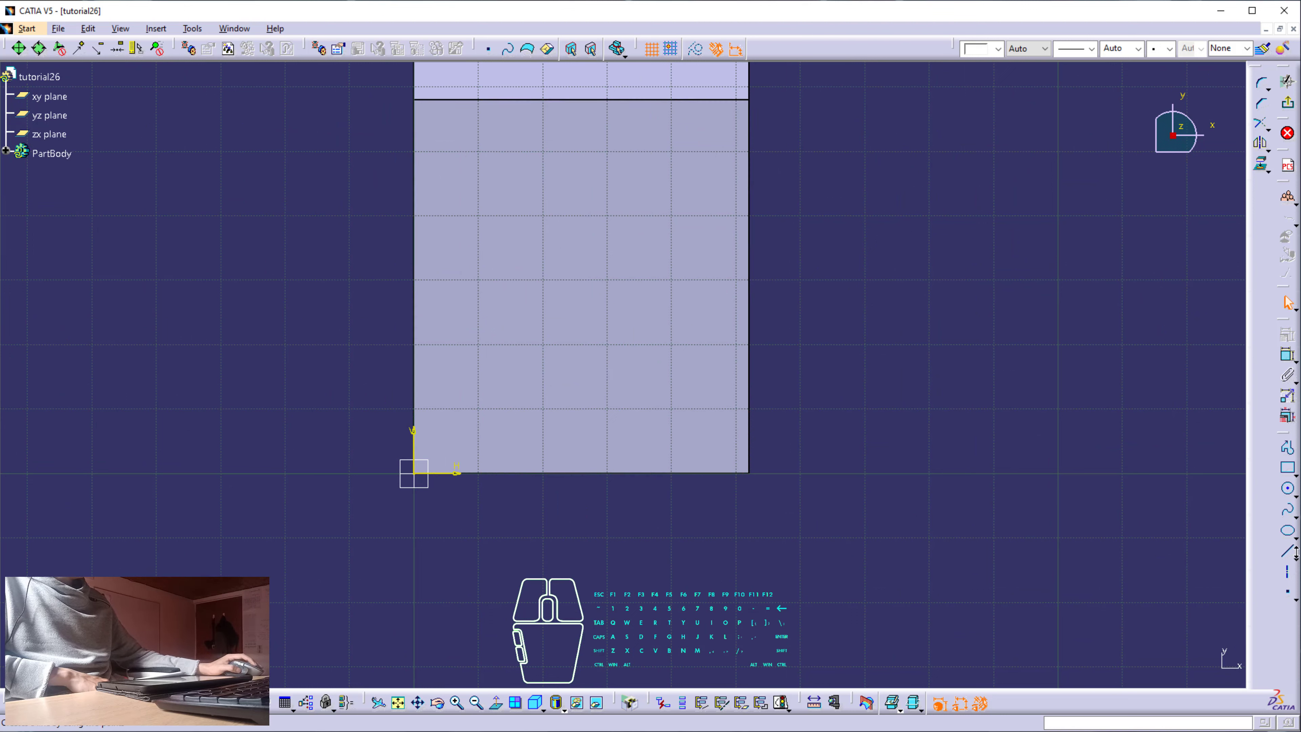
pyautogui.click(733, 473)
pyautogui.click(1265, 167)
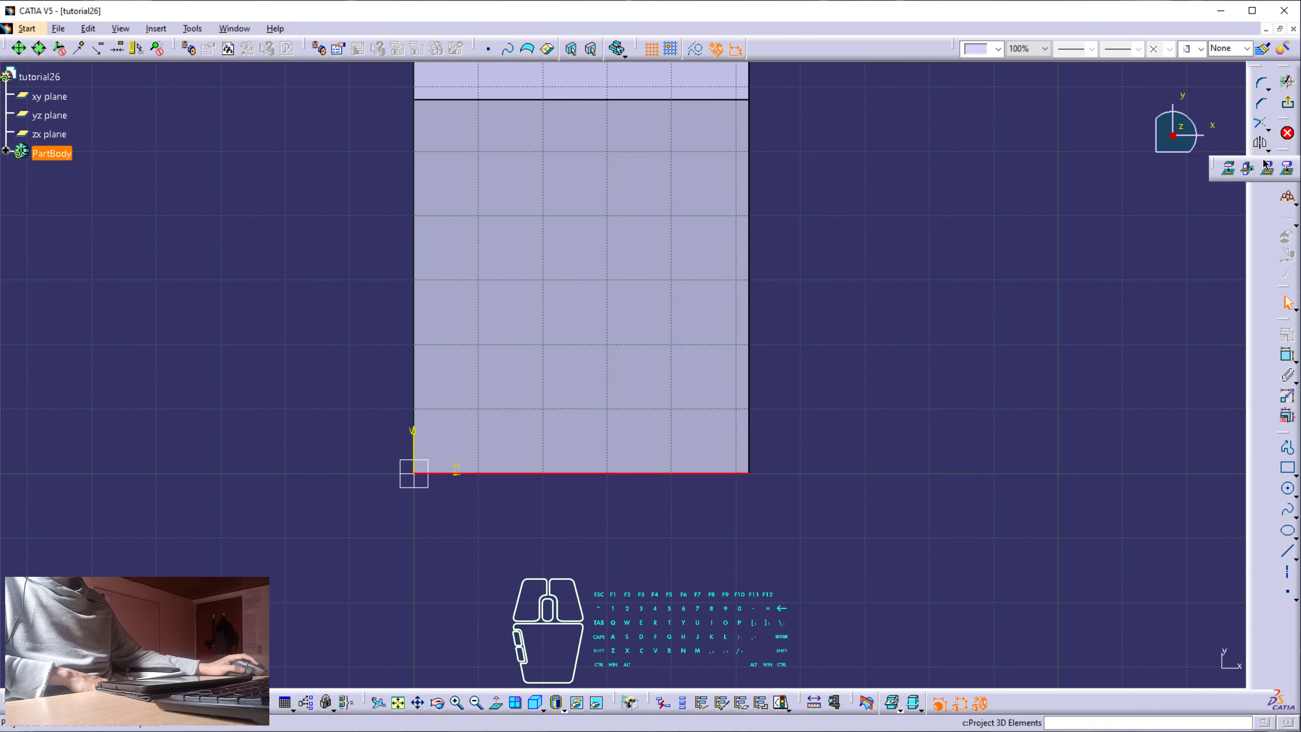
pyautogui.click(1228, 168)
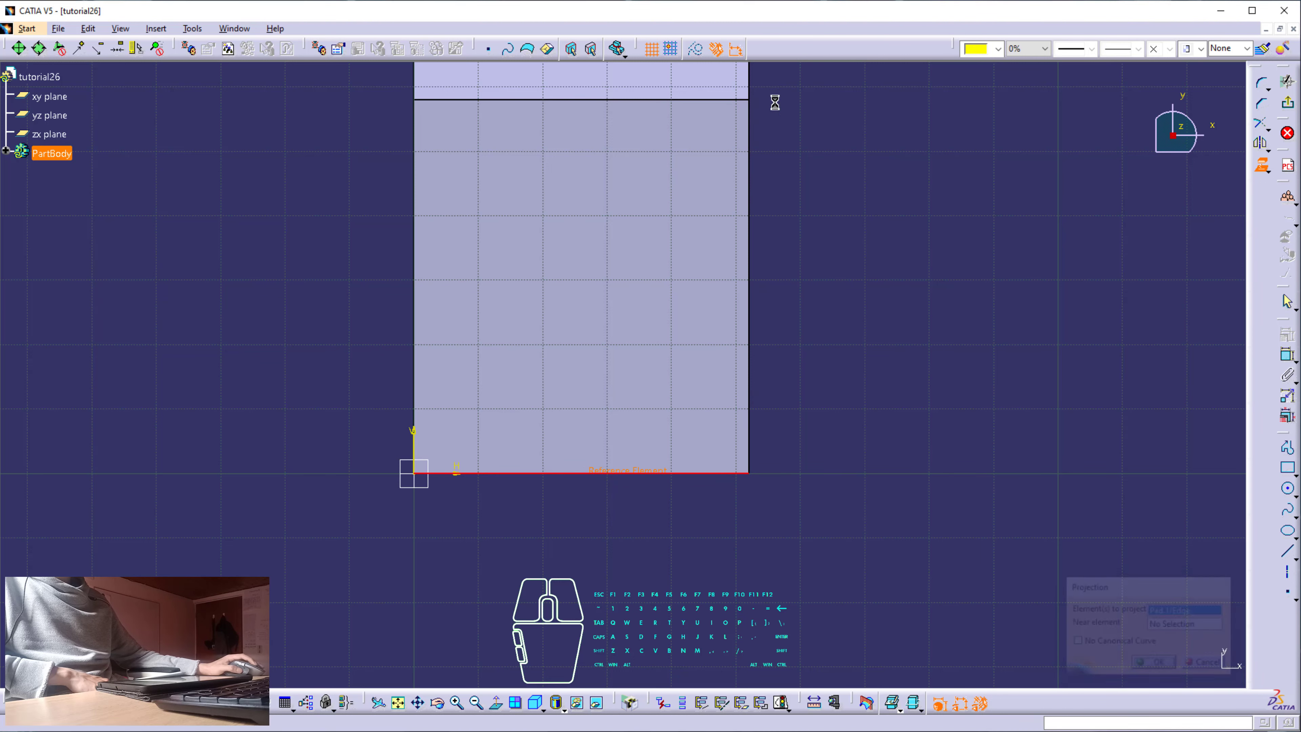
pyautogui.click(696, 50)
# Draw a vertical axis from the midpoint of the projected end edge to beyond the opposite end of the part
pyautogui.click(1289, 575)
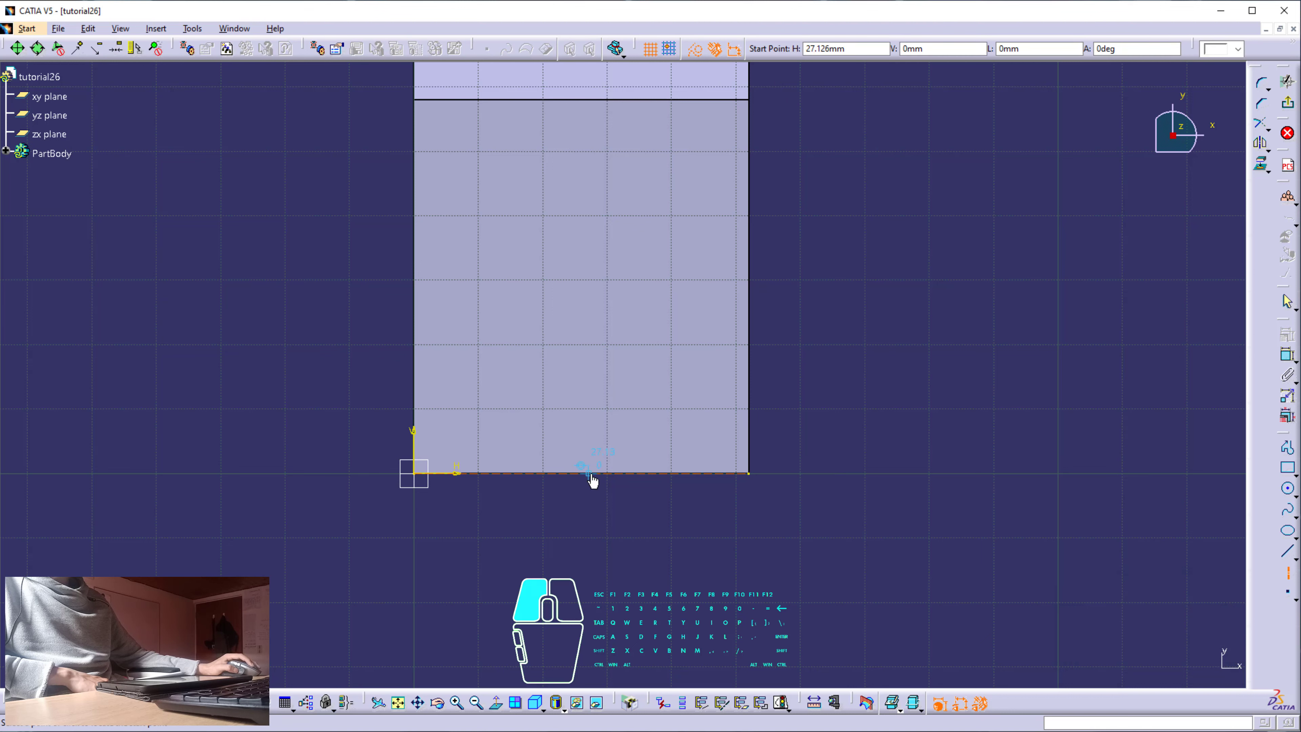
pyautogui.press('Escape')
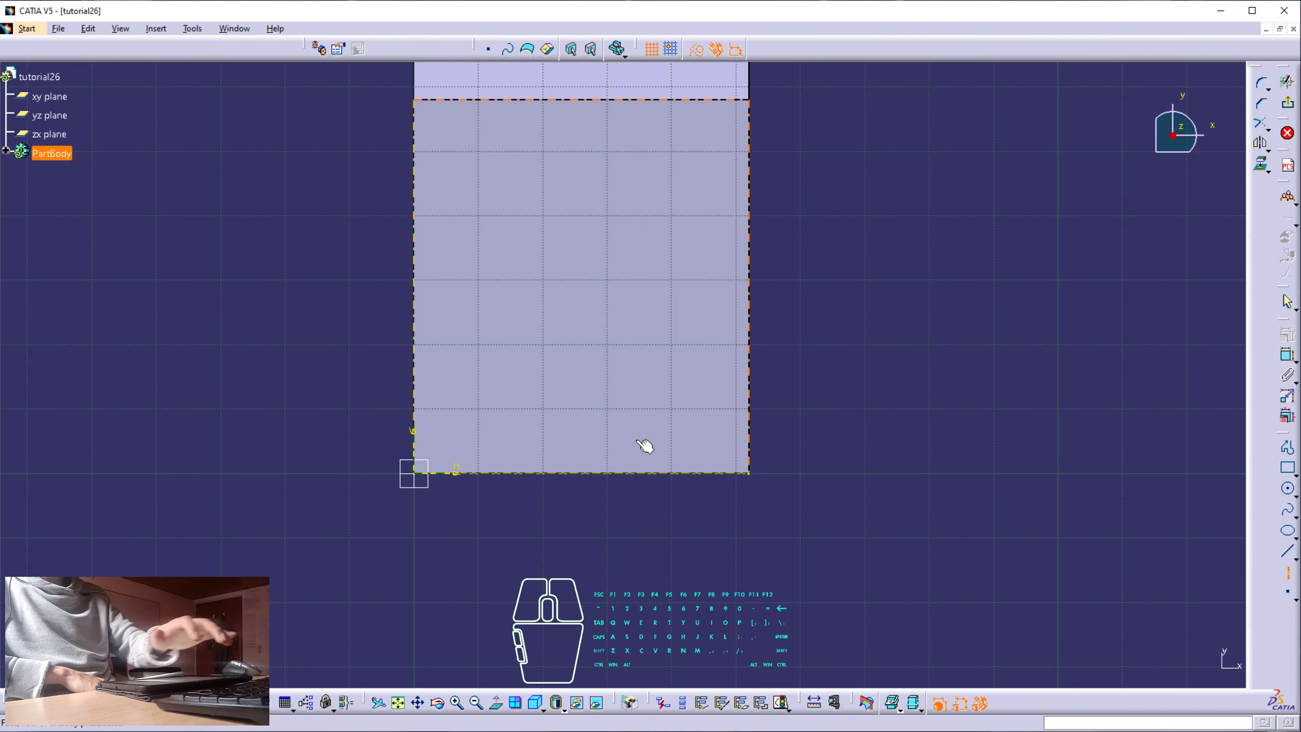
pyautogui.click(1289, 574)
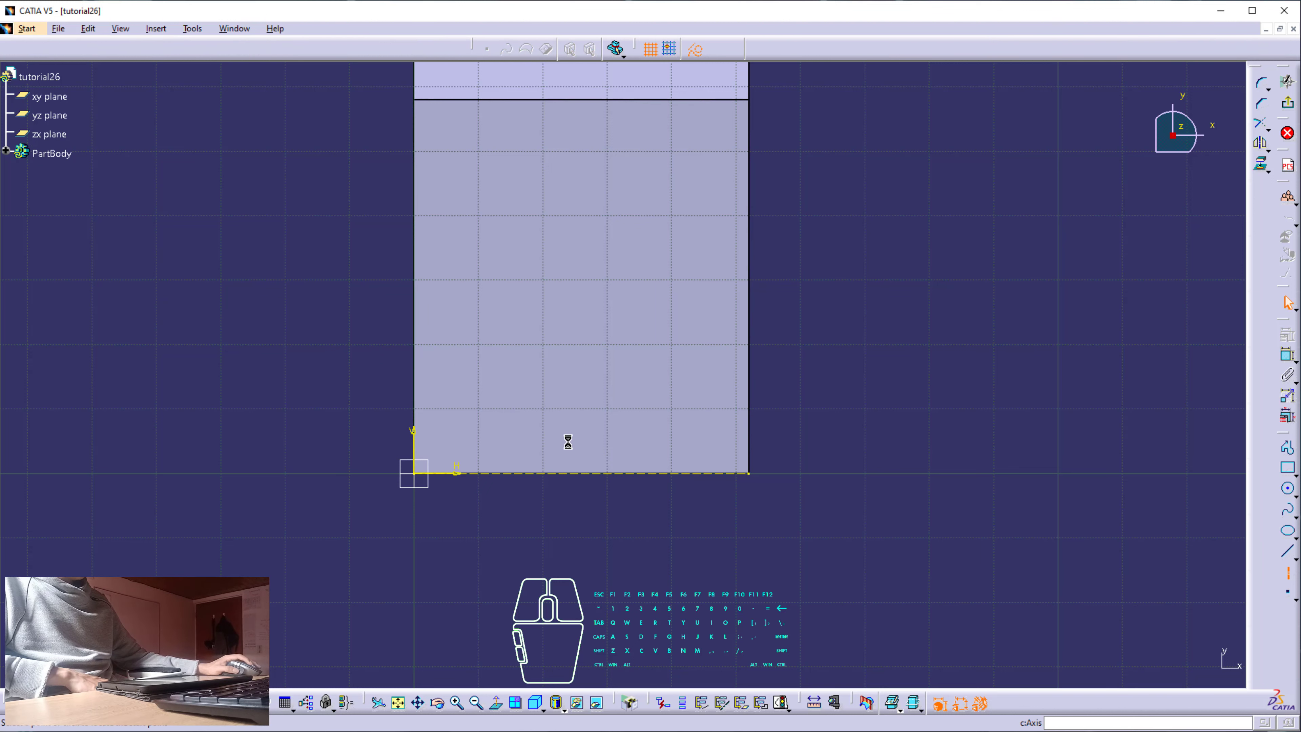
pyautogui.click(584, 482)
pyautogui.moveTo(584, 378); pyautogui.dragTo(573, 430, button='middle')
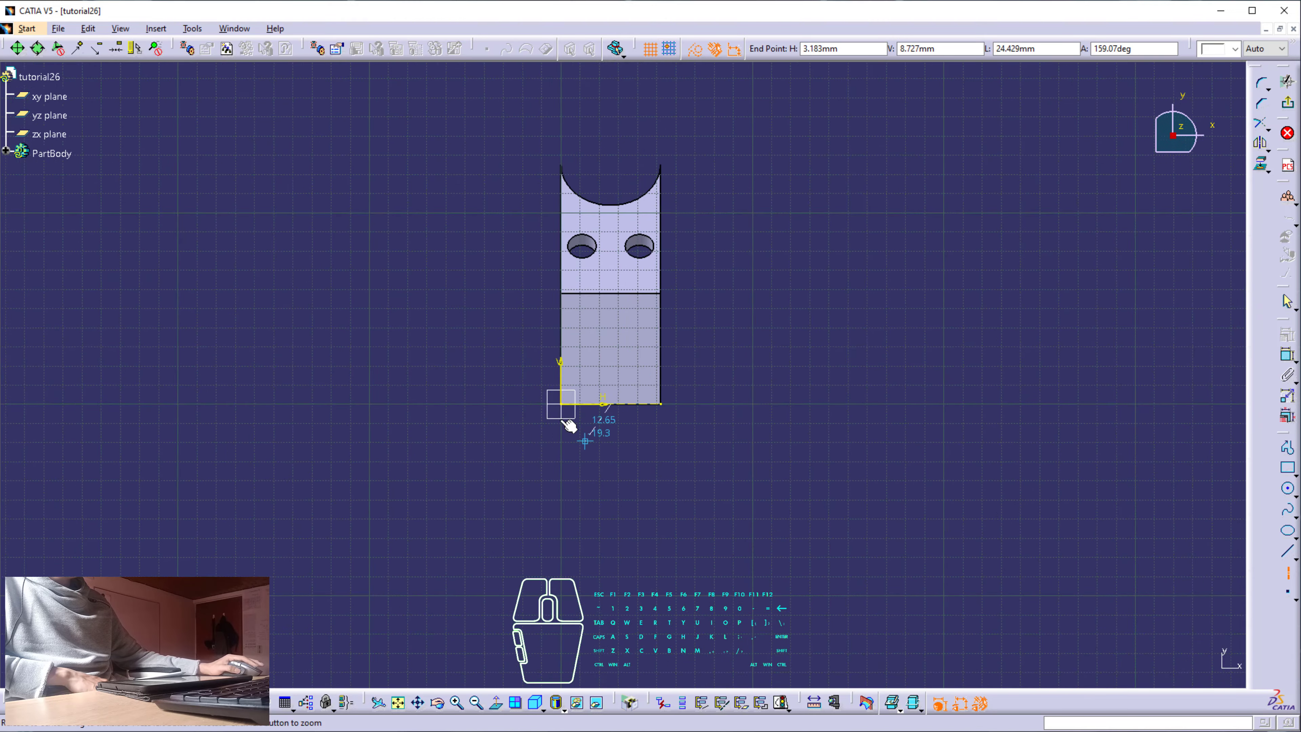
pyautogui.click(607, 163)
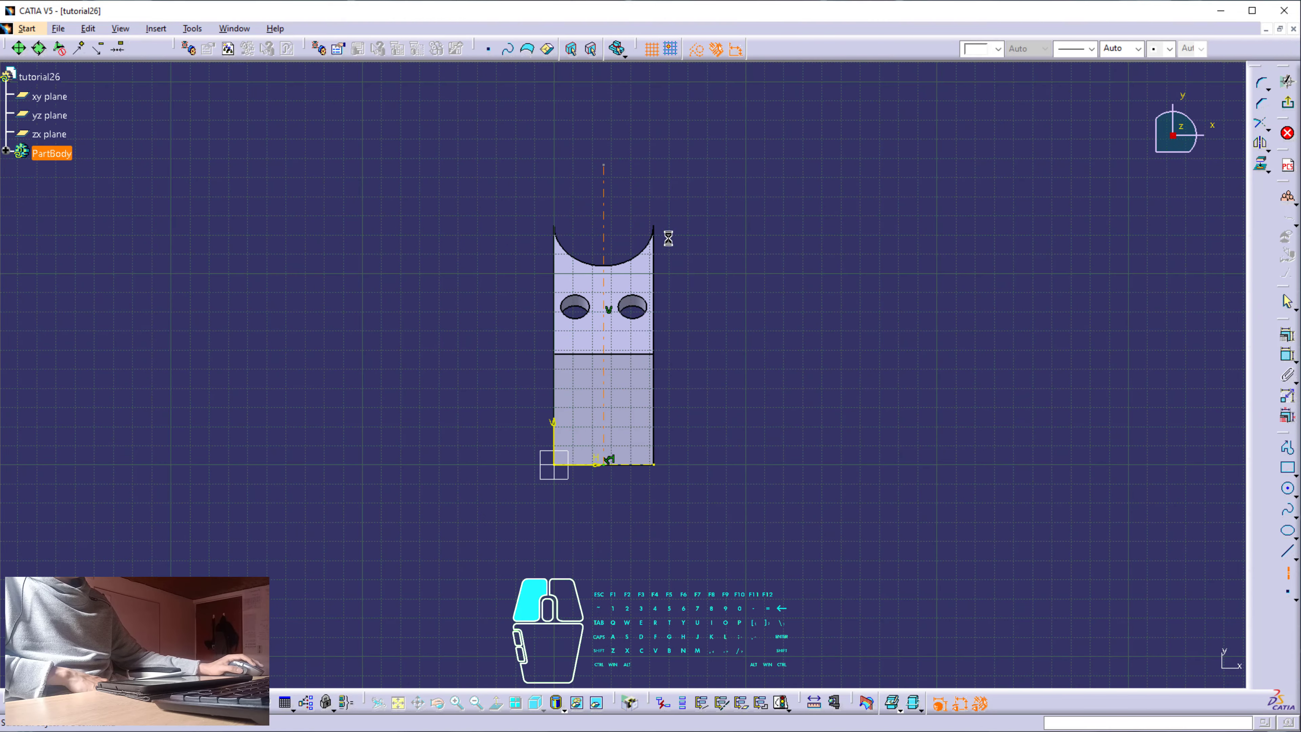
# Sketch a rectangle about 25 mm wide and 33 mm high across the axis, with its base on the projected end edge
pyautogui.moveTo(644, 525); pyautogui.dragTo(641, 379, button='middle')
pyautogui.moveTo(581, 631)
pyautogui.mouseDown(button='middle')
pyautogui.moveTo(662, 400)
pyautogui.moveTo(668, 314)
pyautogui.mouseUp(button='middle')
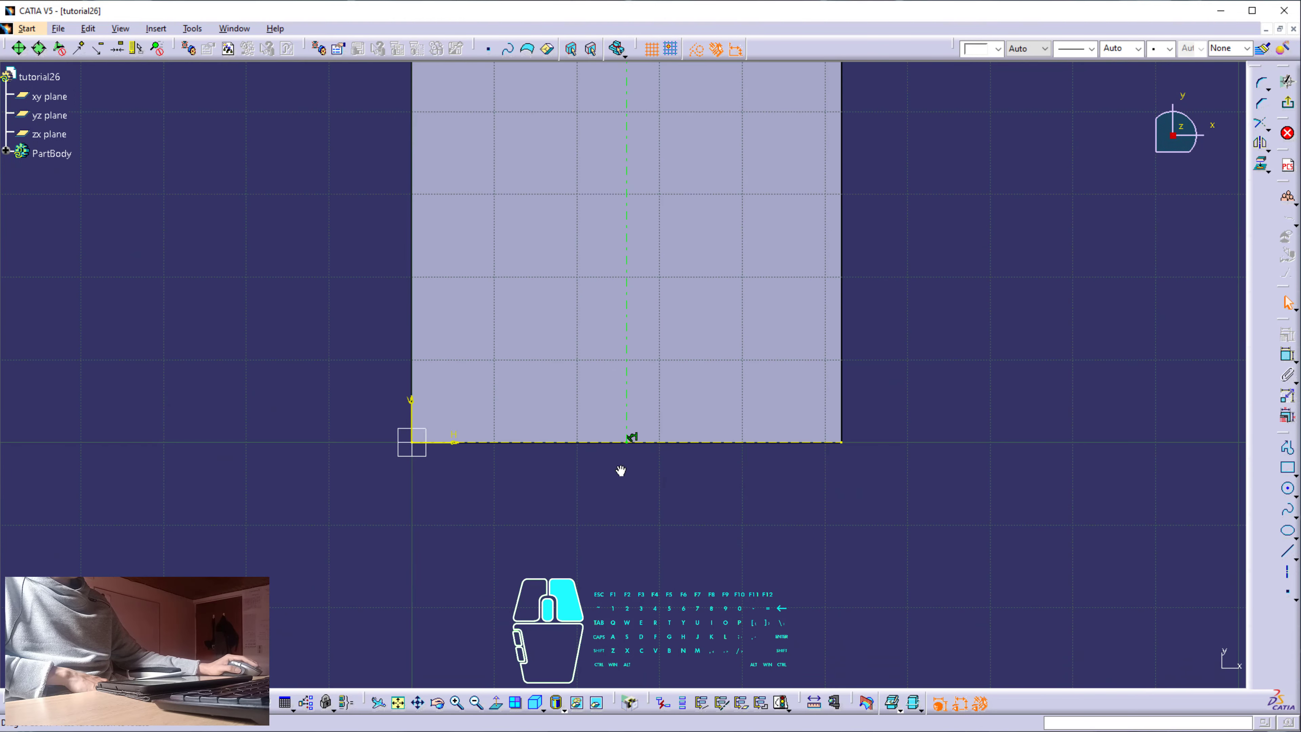
pyautogui.moveTo(618, 470); pyautogui.dragTo(621, 446, button='middle')
pyautogui.moveTo(629, 438); pyautogui.dragTo(615, 413, button='middle')
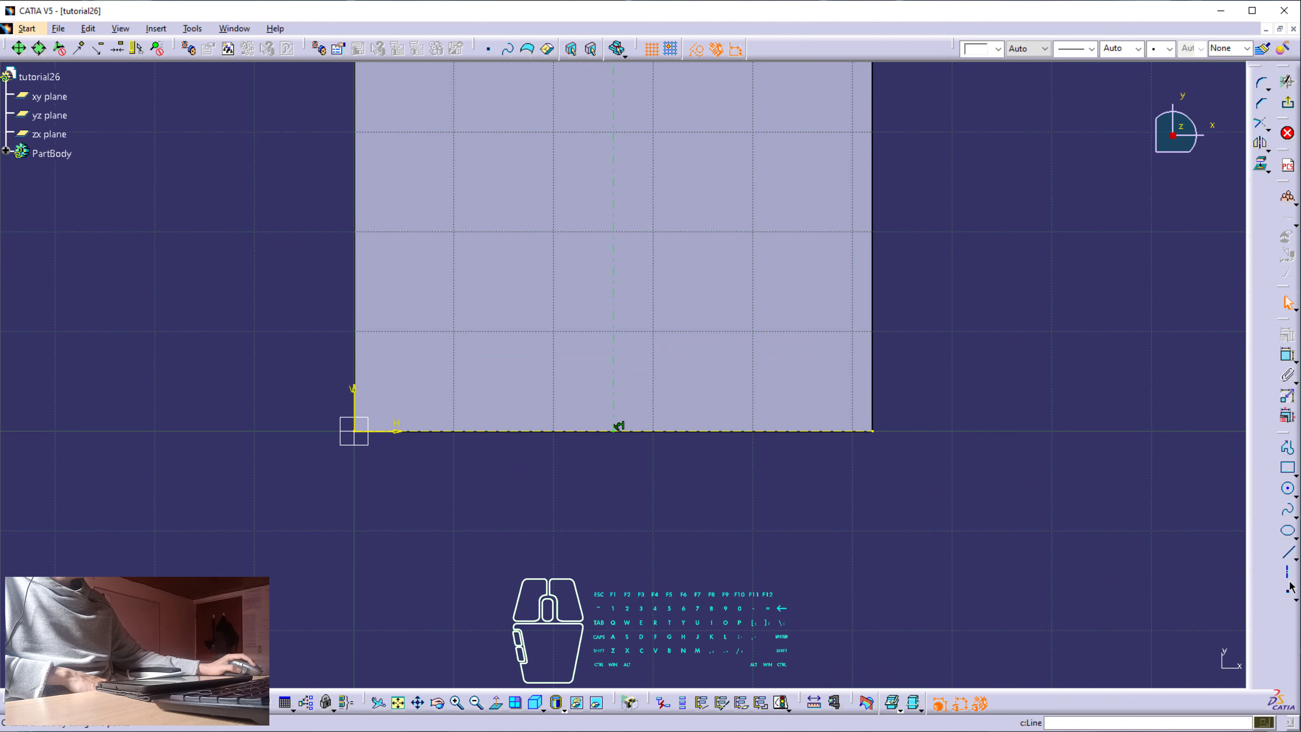
pyautogui.click(1287, 472)
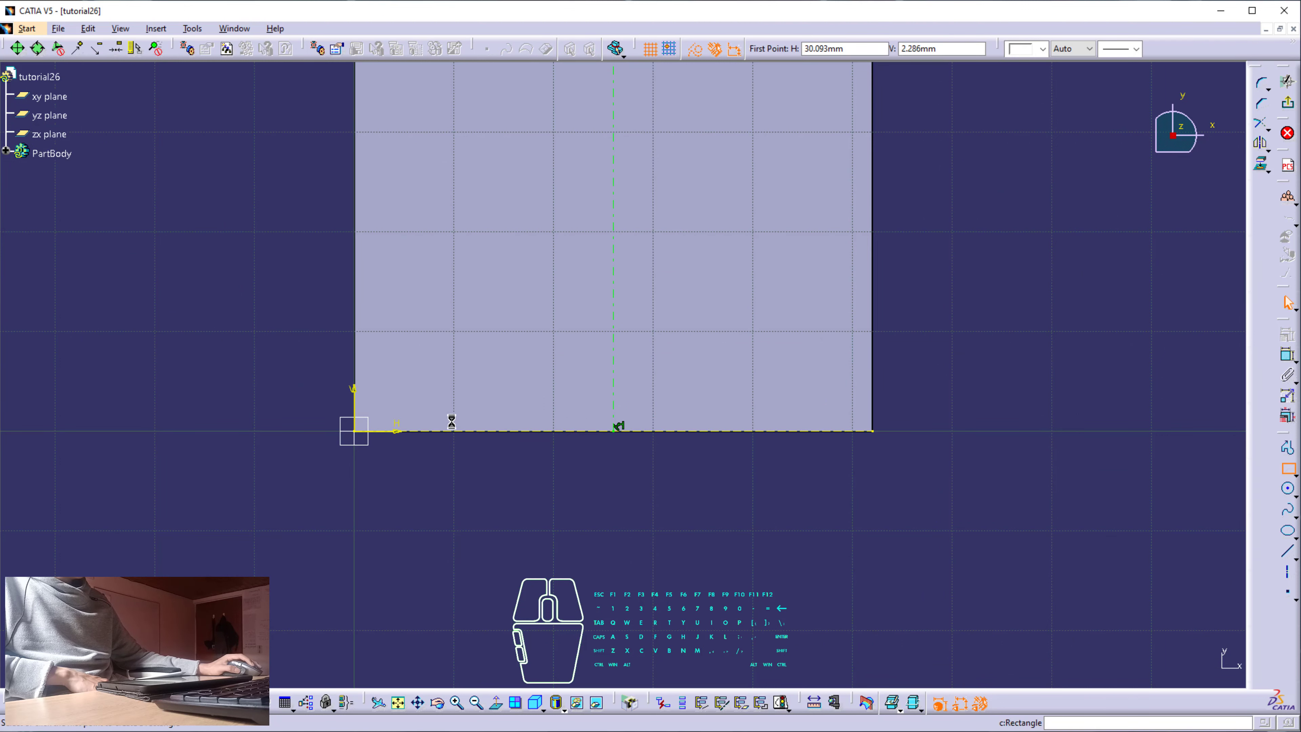
pyautogui.click(487, 431)
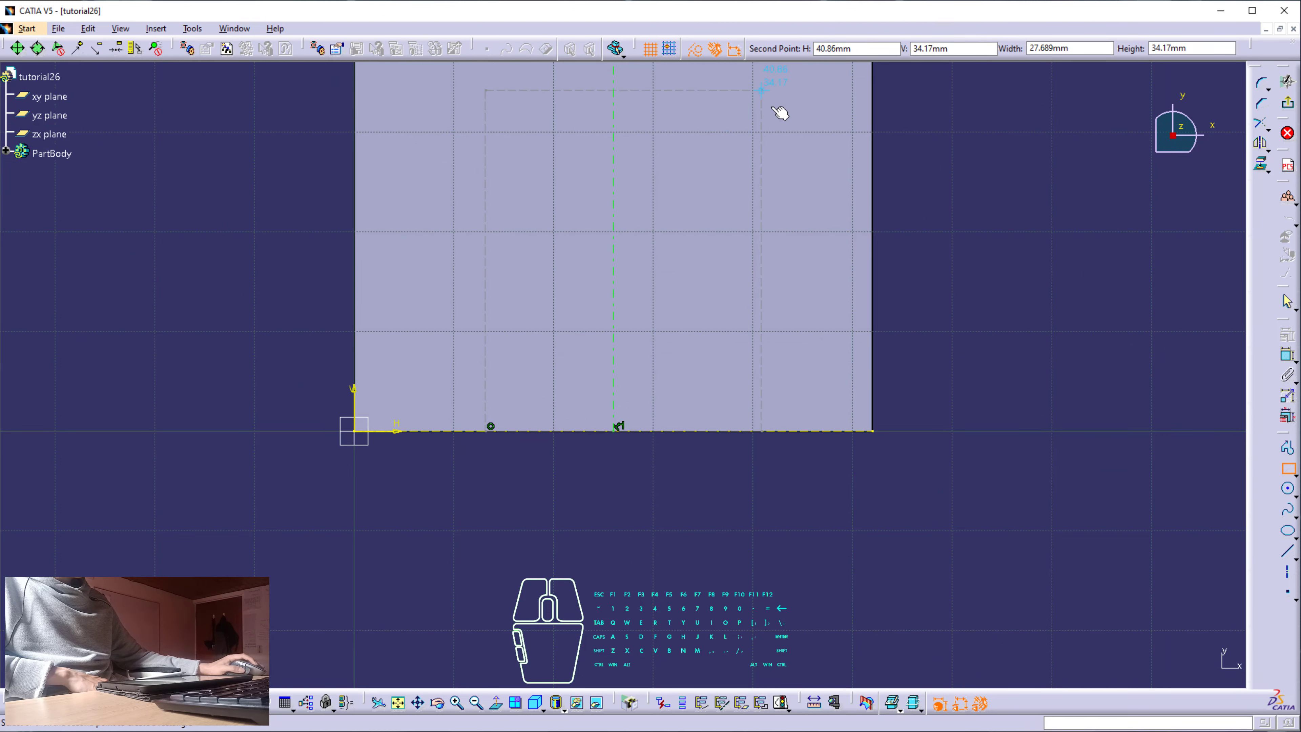
pyautogui.click(739, 104)
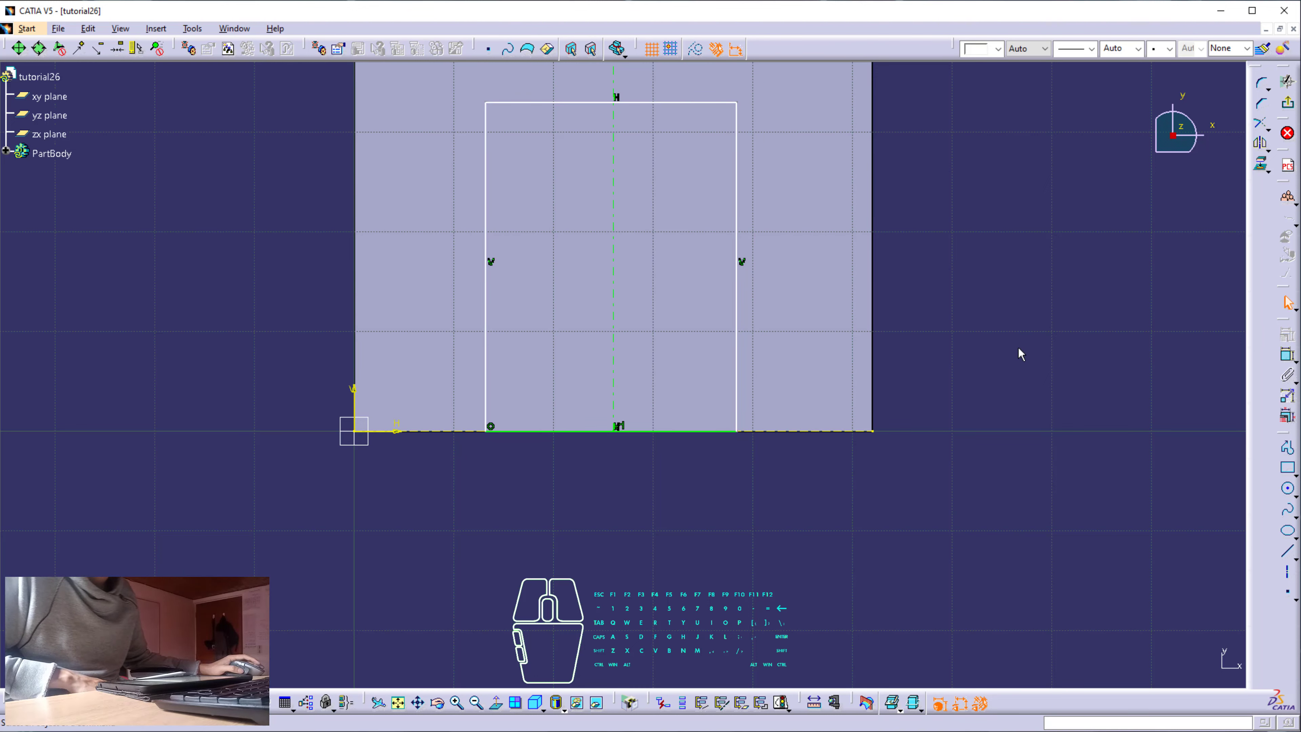
pyautogui.click(737, 104)
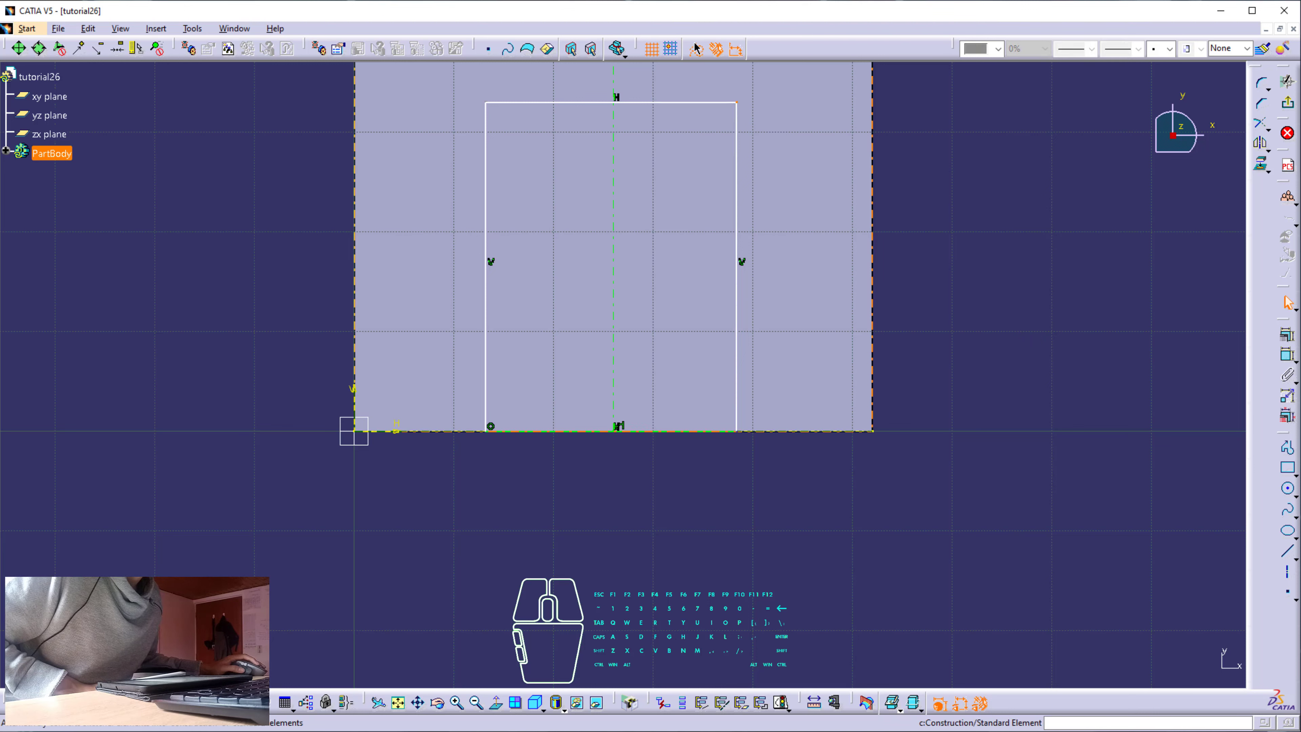
pyautogui.click(1092, 366)
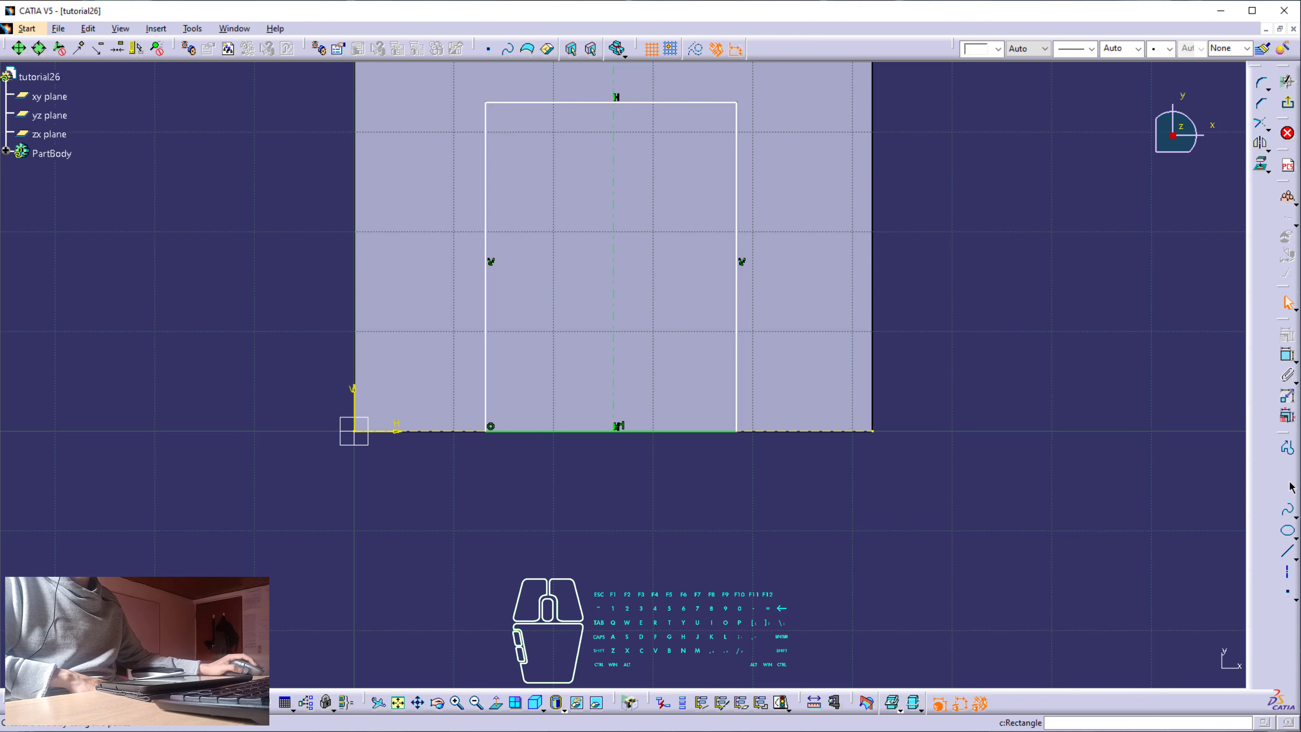
# Constrain the rectangle's two vertical sides to be symmetric about the axis
pyautogui.click(1281, 360)
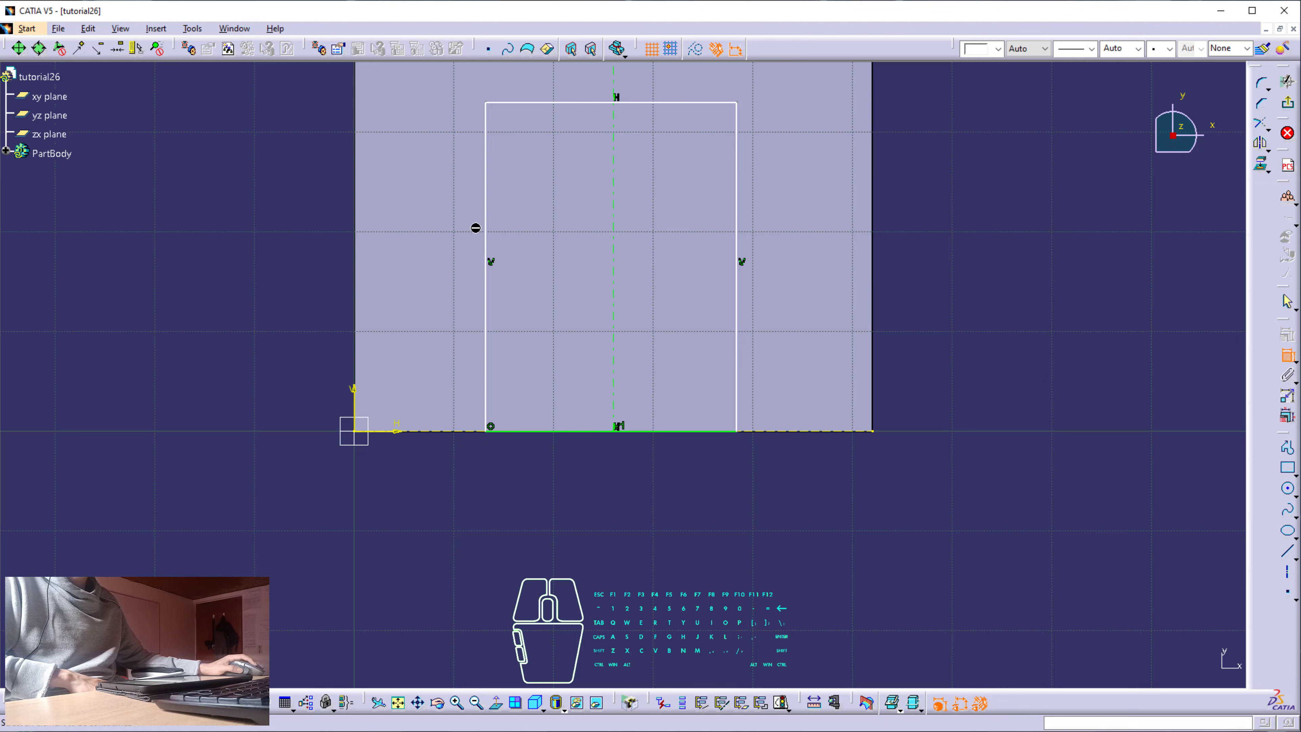
pyautogui.click(486, 220)
pyautogui.click(737, 217)
pyautogui.rightClick(669, 235)
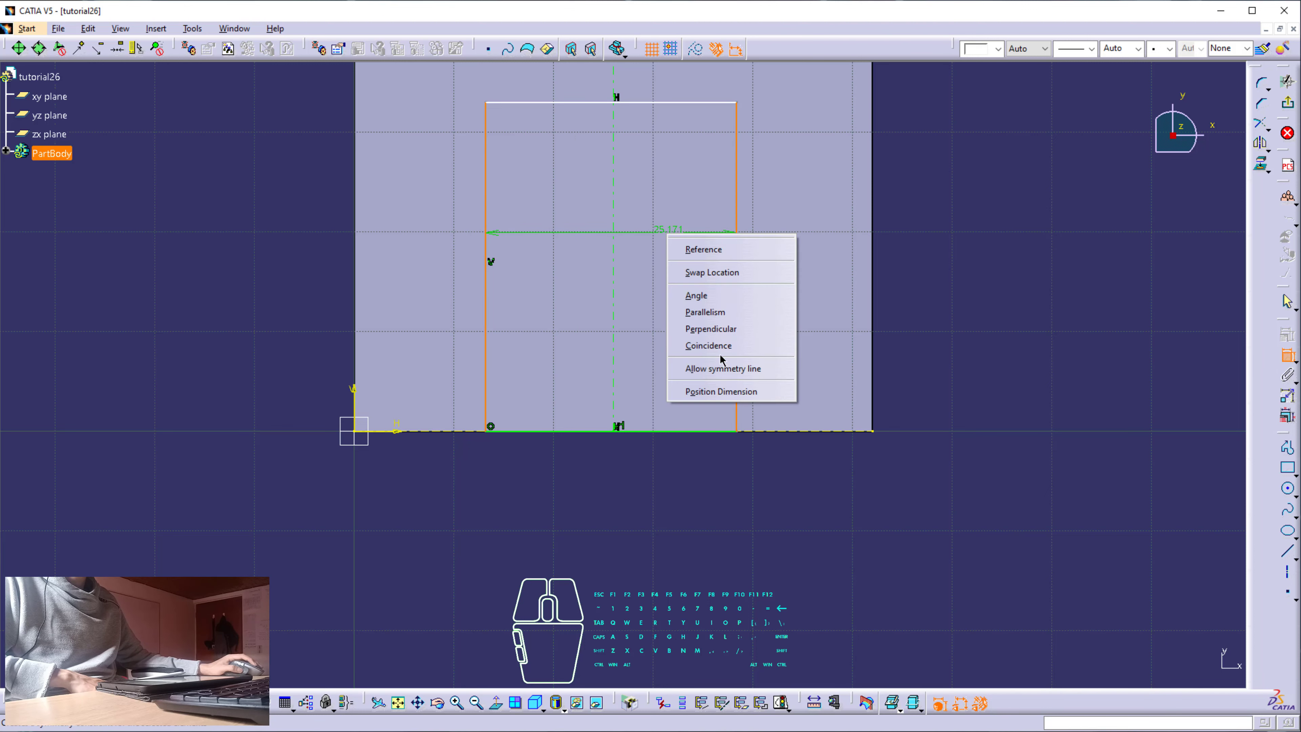
pyautogui.click(722, 369)
pyautogui.click(614, 276)
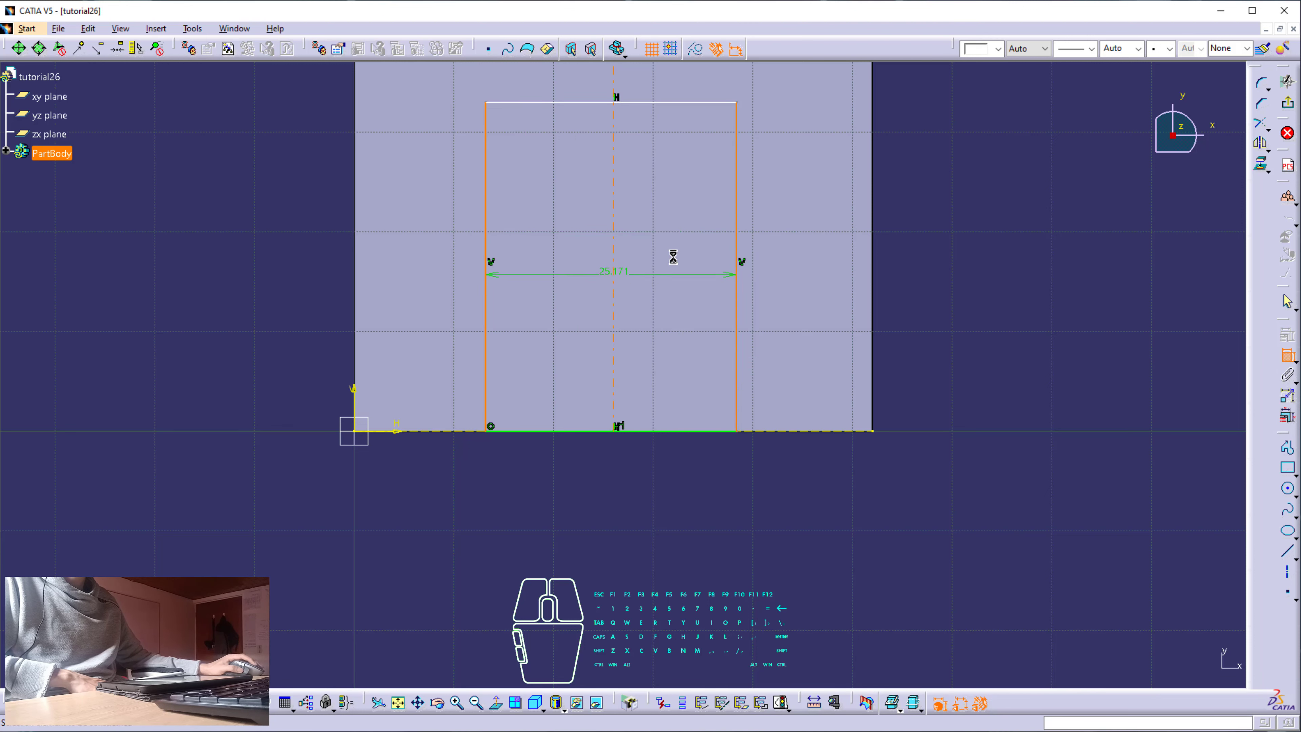
pyautogui.click(1286, 356)
pyautogui.moveTo(680, 206); pyautogui.dragTo(703, 322, button='middle')
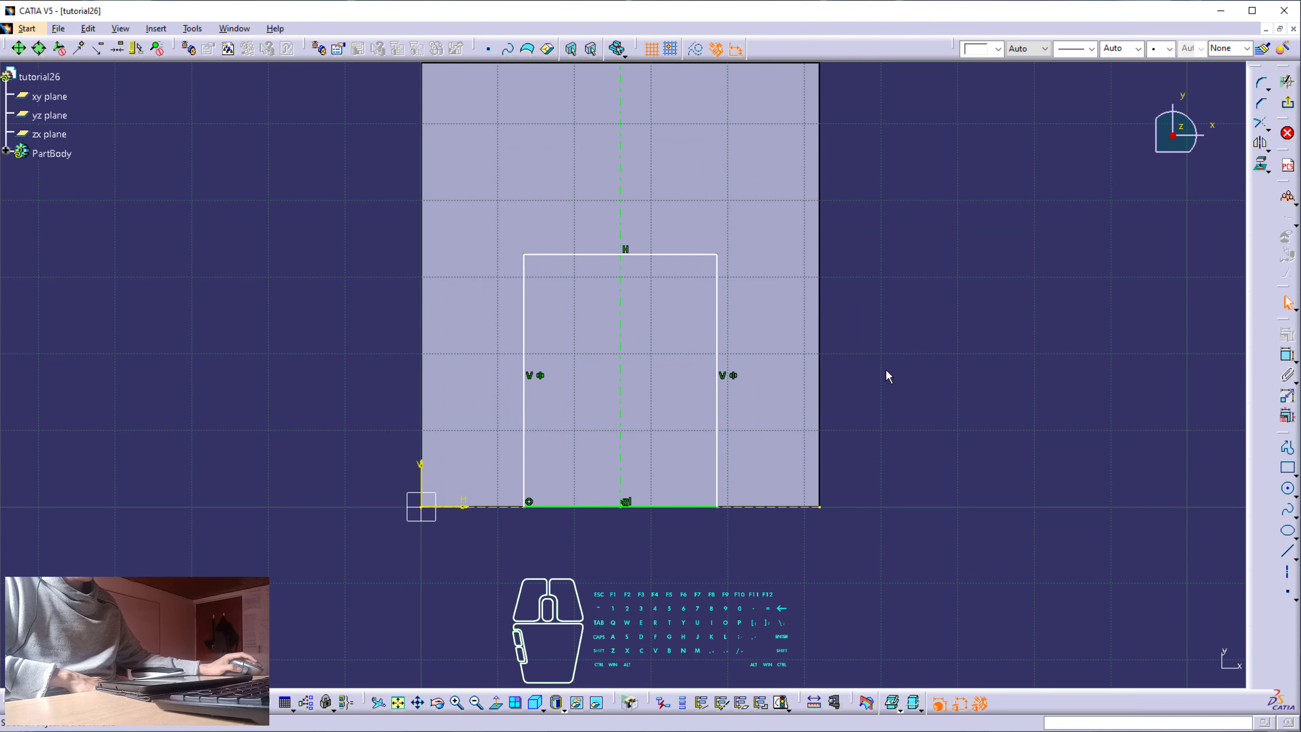
# Dimension the slot rectangle's height and width, and set the width to 28 mm
pyautogui.click(1289, 355)
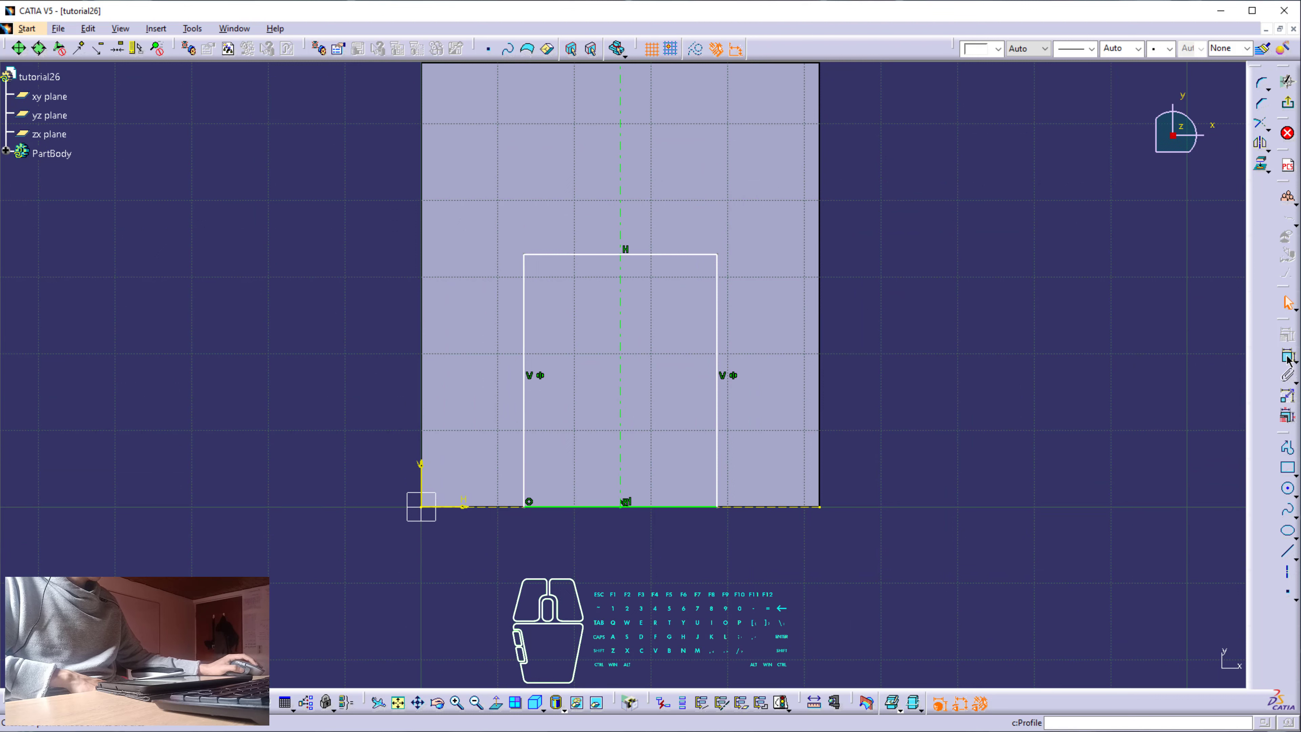
pyautogui.click(719, 312)
pyautogui.click(897, 308)
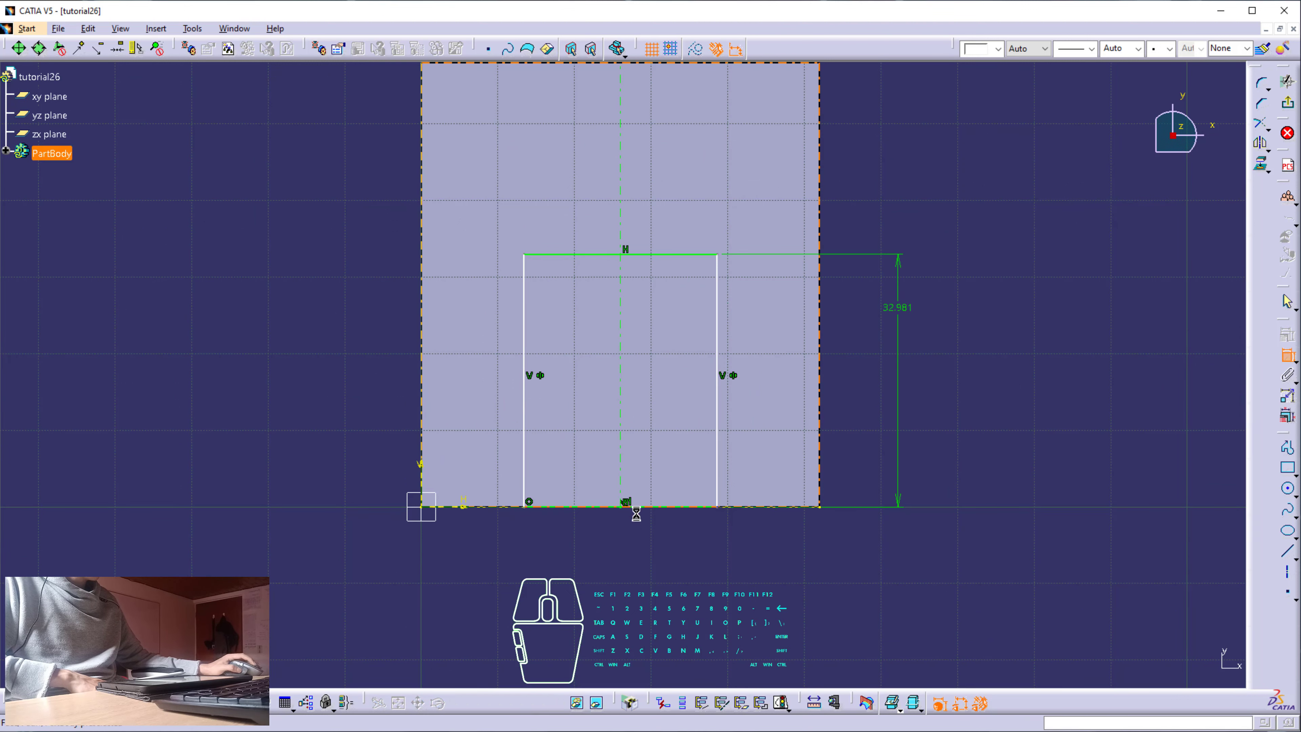
pyautogui.click(1285, 361)
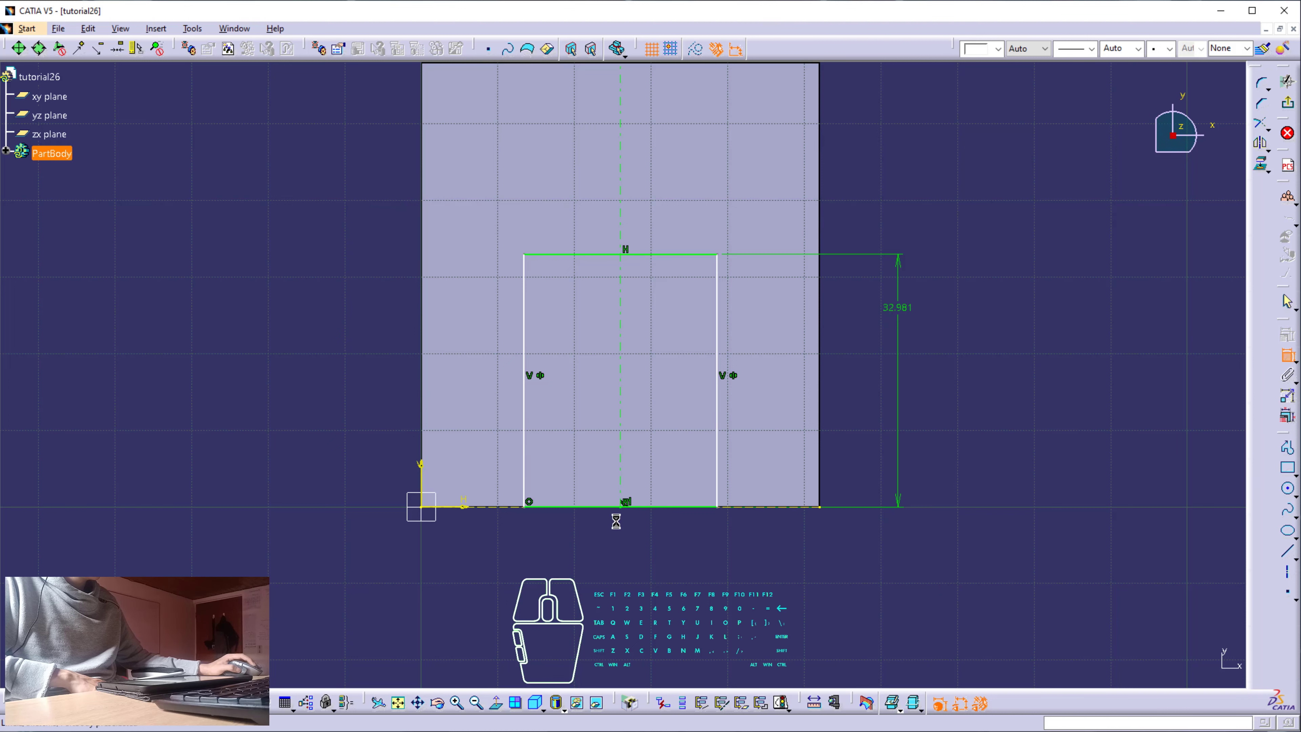
pyautogui.click(640, 509)
pyautogui.click(626, 566)
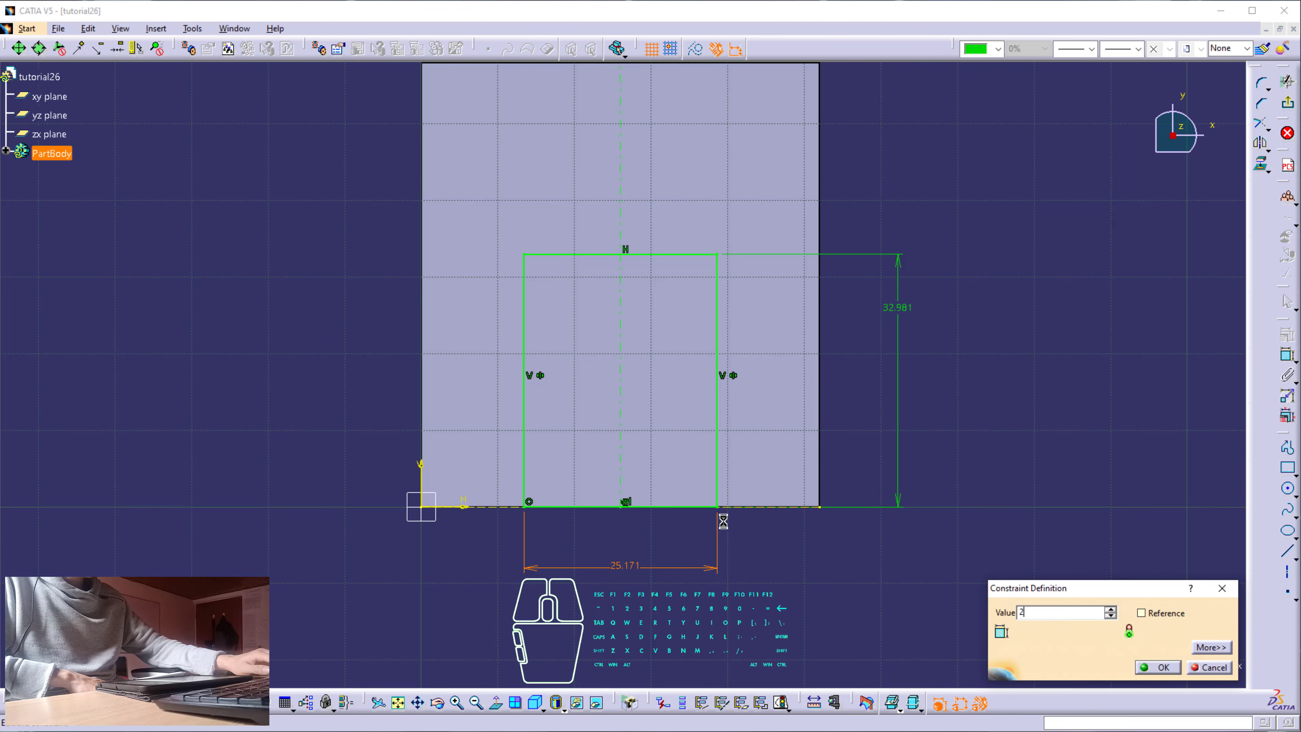
pyautogui.write('28mm')
pyautogui.press('Return')
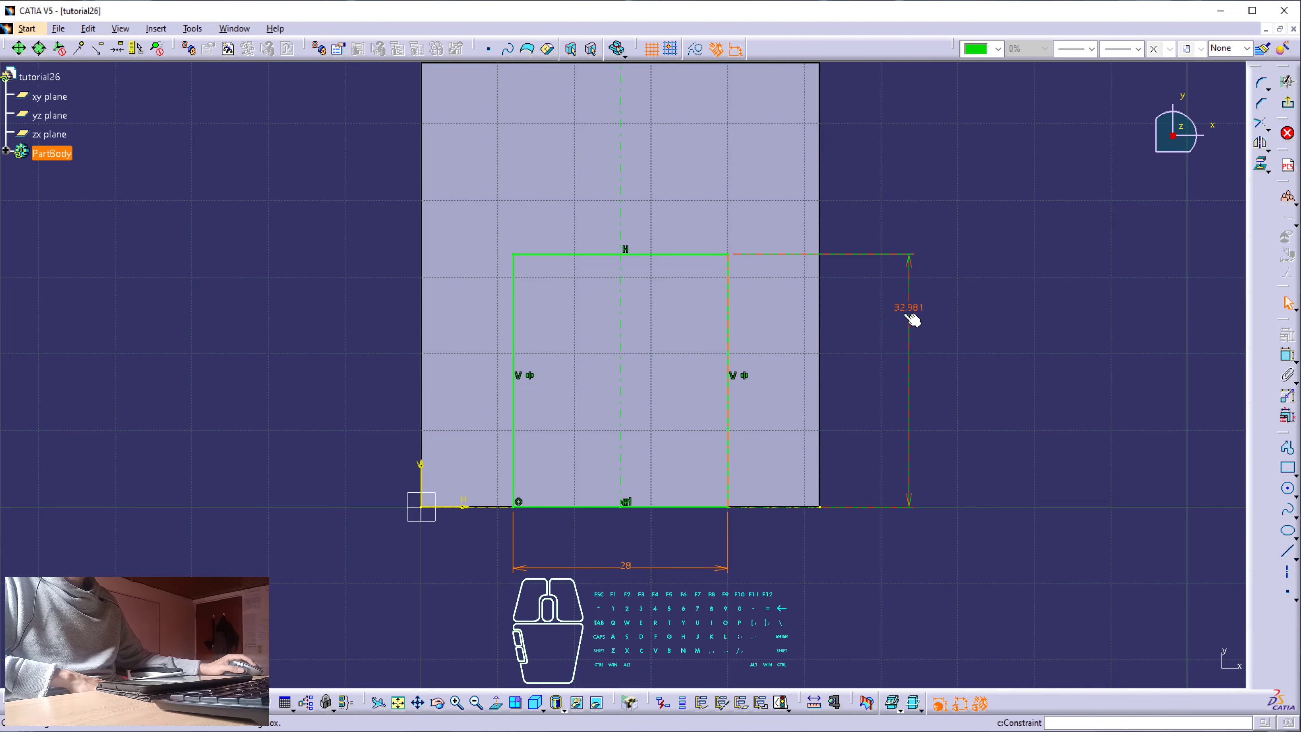
# Set the slot rectangle's height to 26.213 mm
pyautogui.doubleClick(906, 311)
pyautogui.write('26')
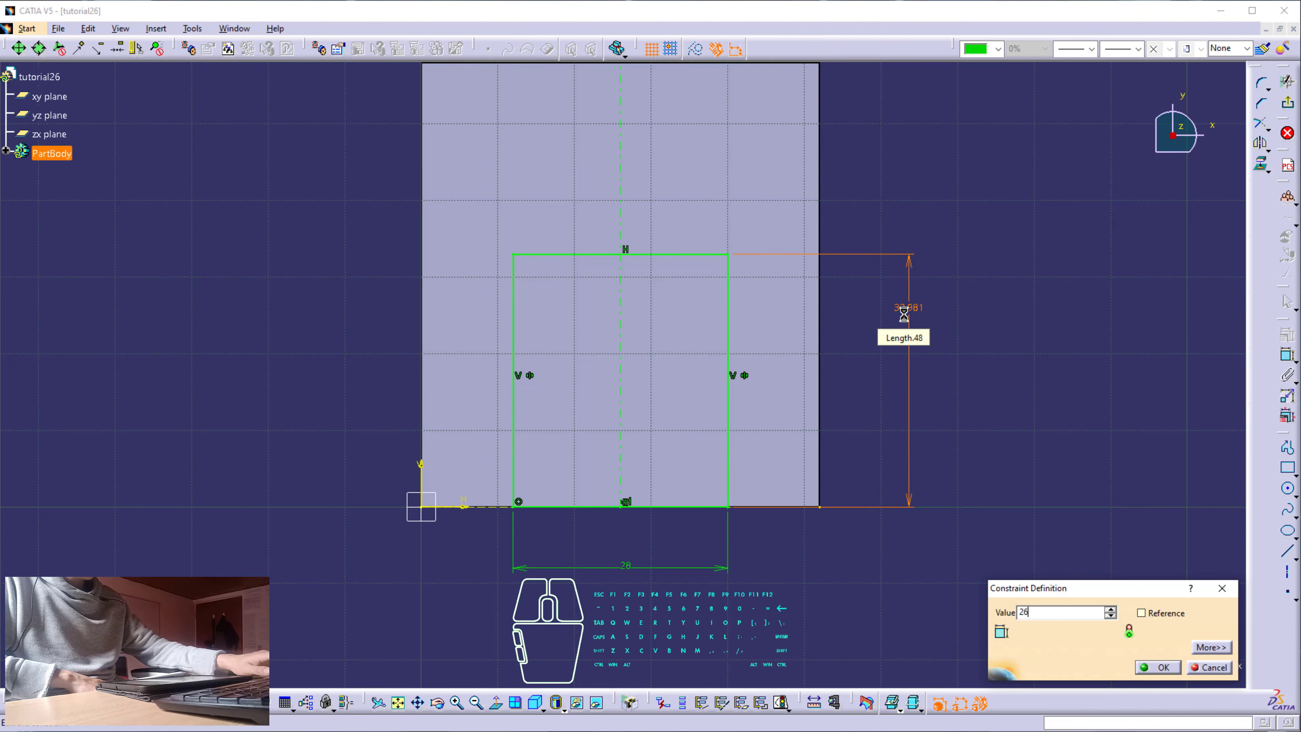
pyautogui.write('.213')
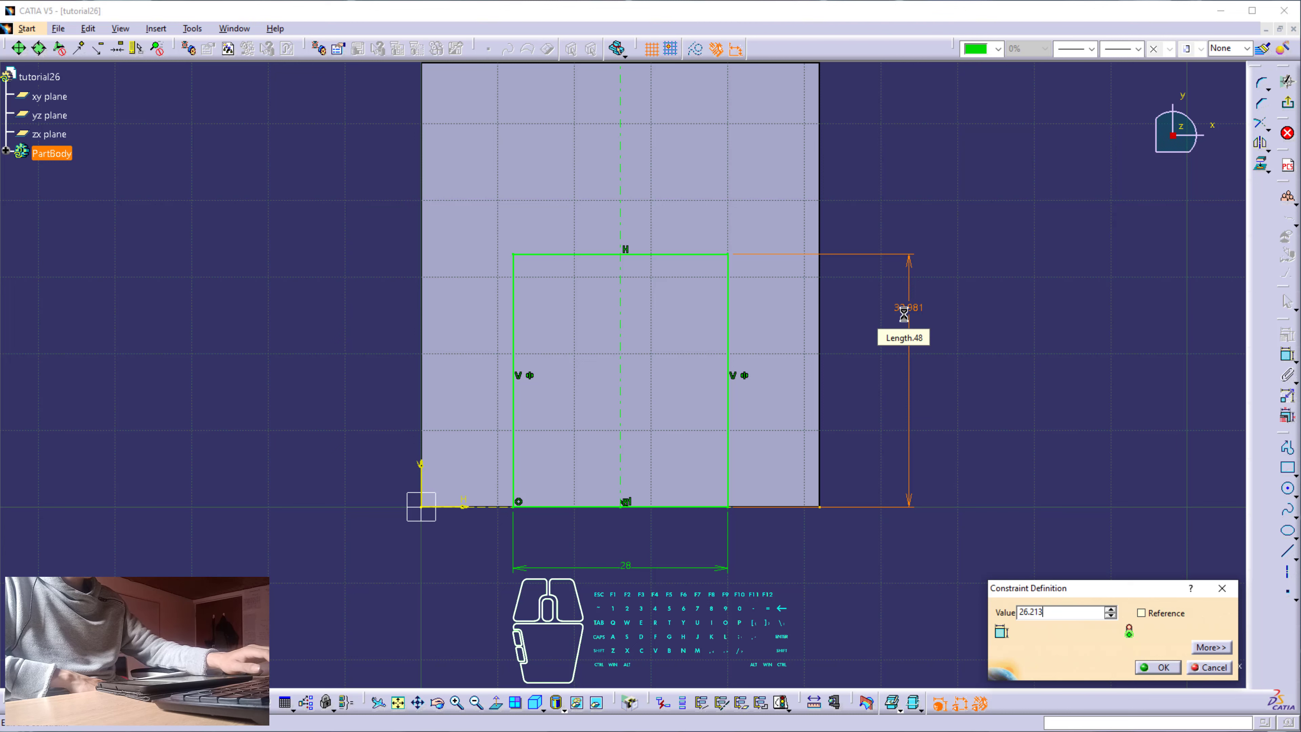
pyautogui.press('Return')
pyautogui.click(1031, 285)
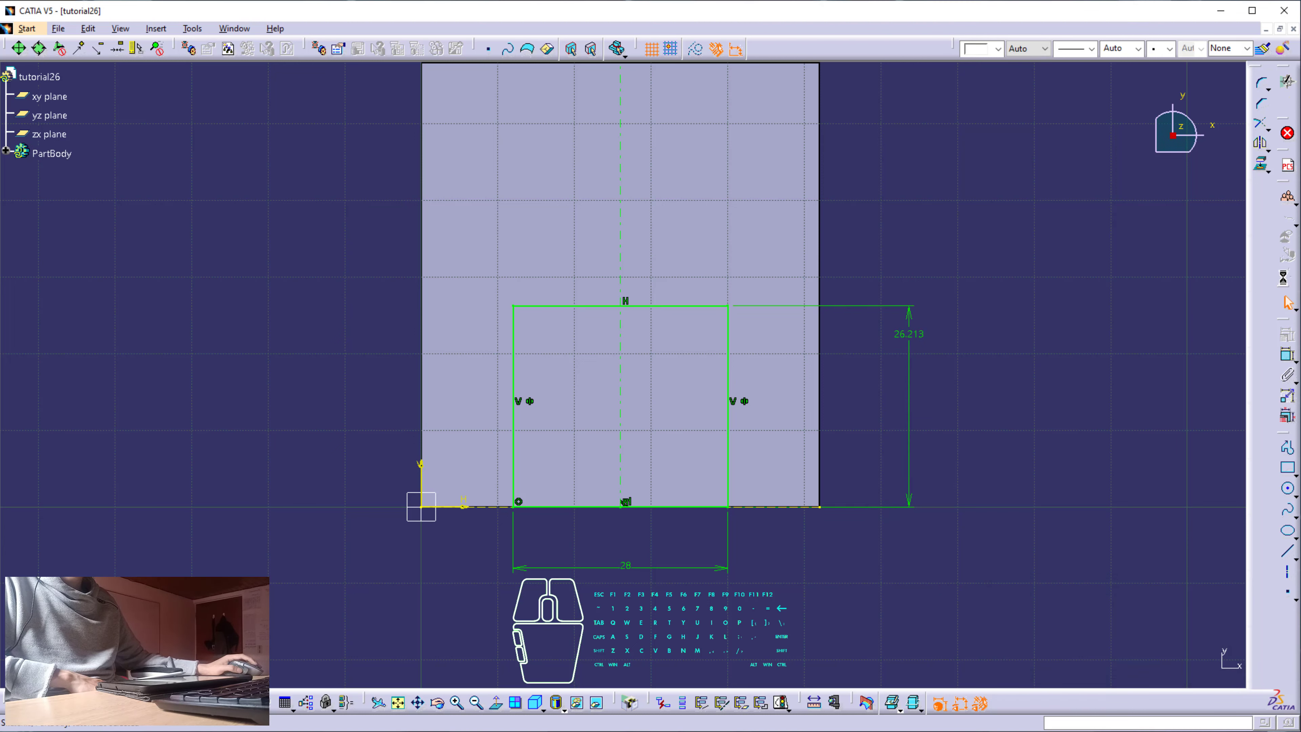
# Finish the sketch and cut the rectangle as a pocket through the full thickness of the horizontal arm
pyautogui.click(1287, 81)
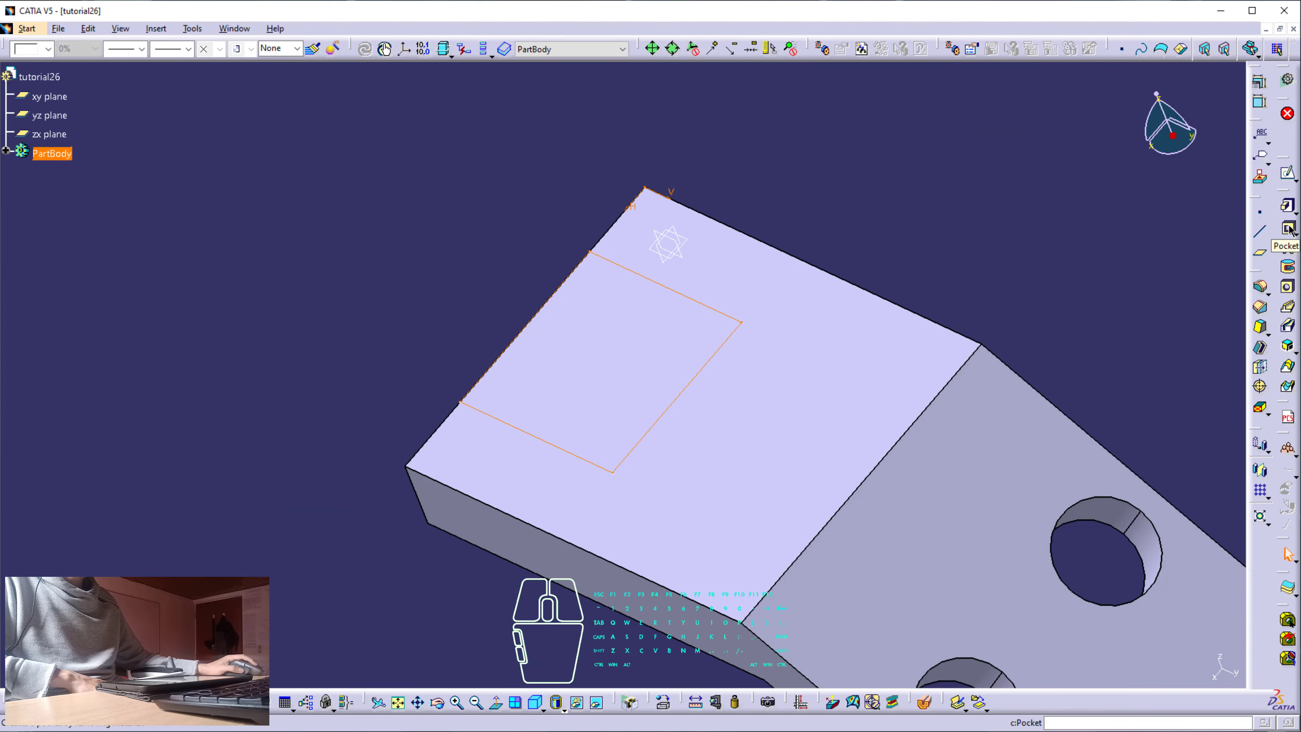
pyautogui.click(1288, 228)
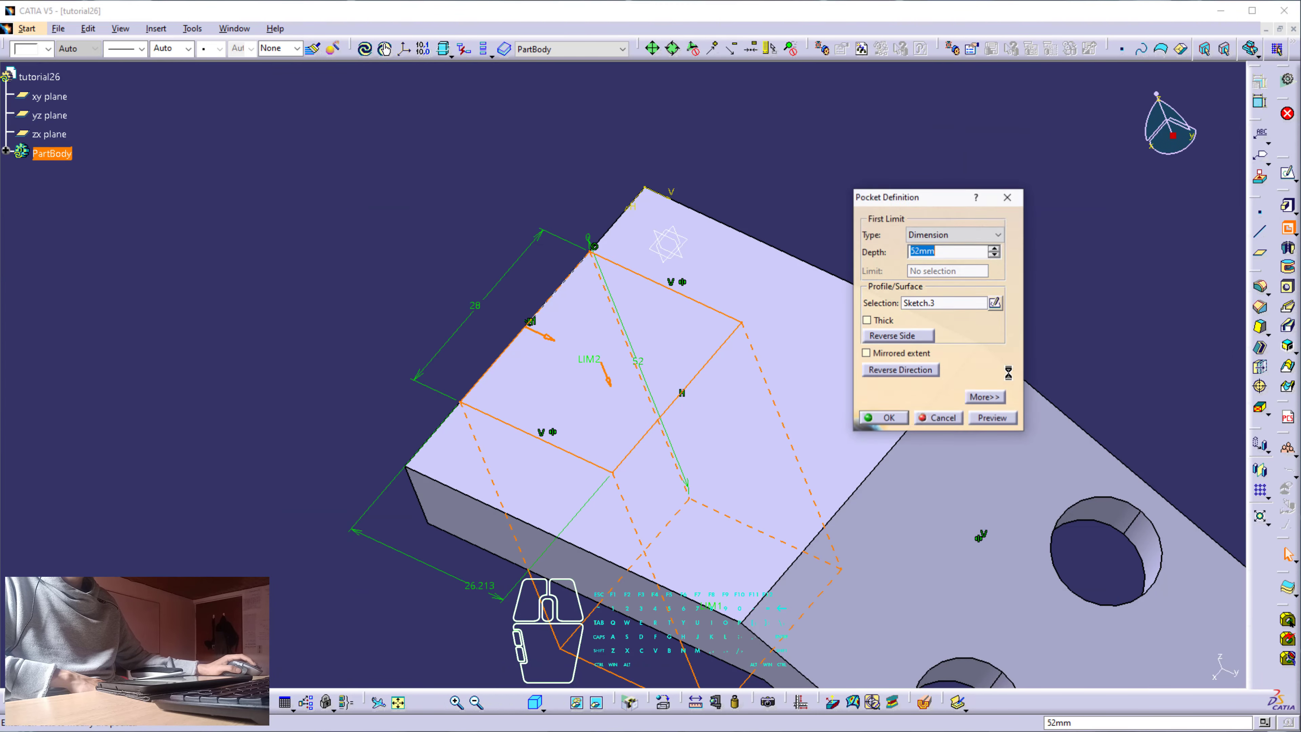
pyautogui.click(976, 236)
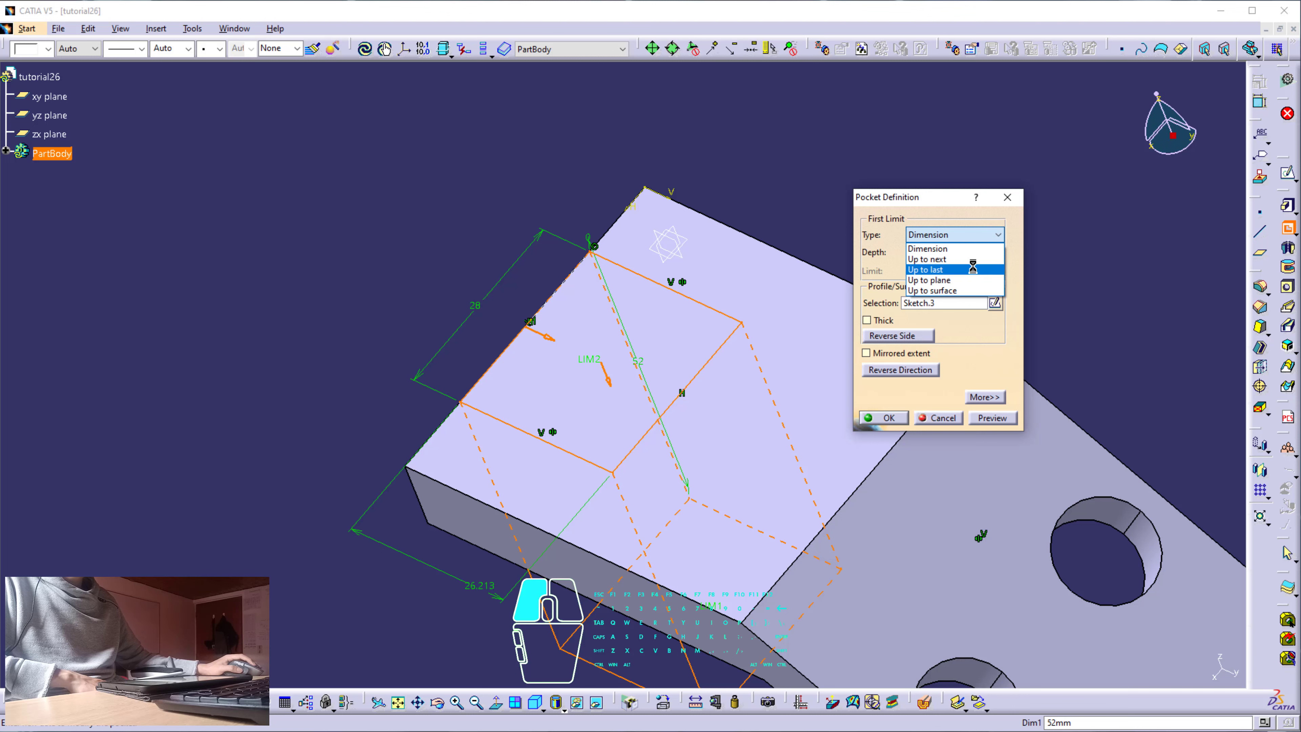
pyautogui.click(976, 259)
pyautogui.click(897, 417)
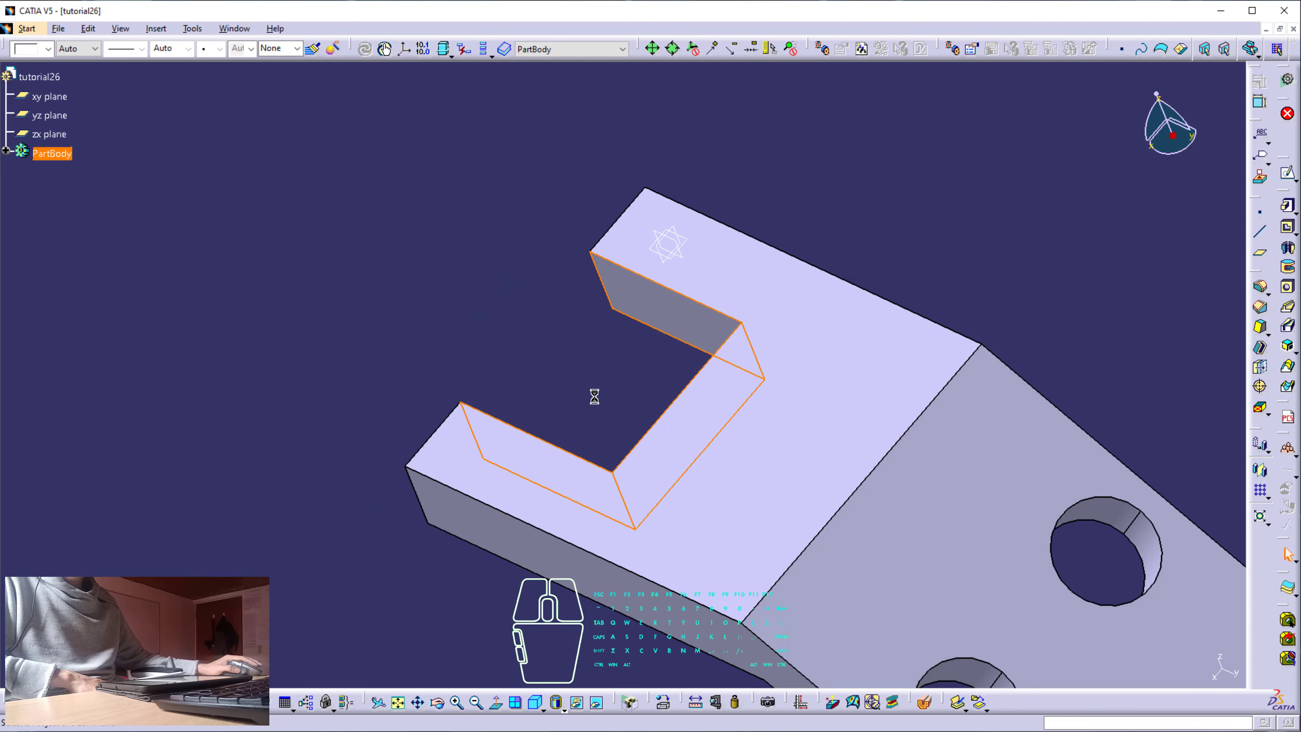
# Start a sketch on the inclined arm's upper face and project the semicircular cutout's edge as construction geometry
pyautogui.moveTo(729, 440); pyautogui.dragTo(774, 459, button='middle')
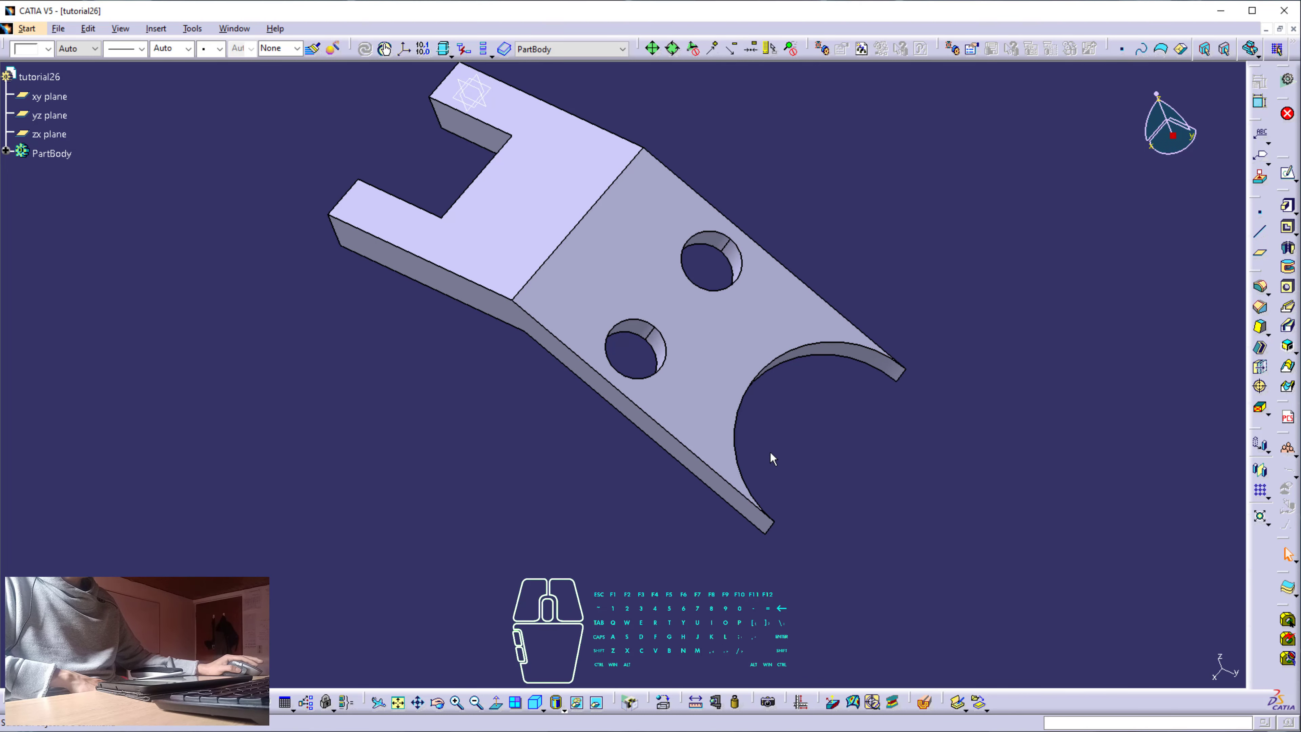
pyautogui.click(1286, 179)
pyautogui.click(799, 310)
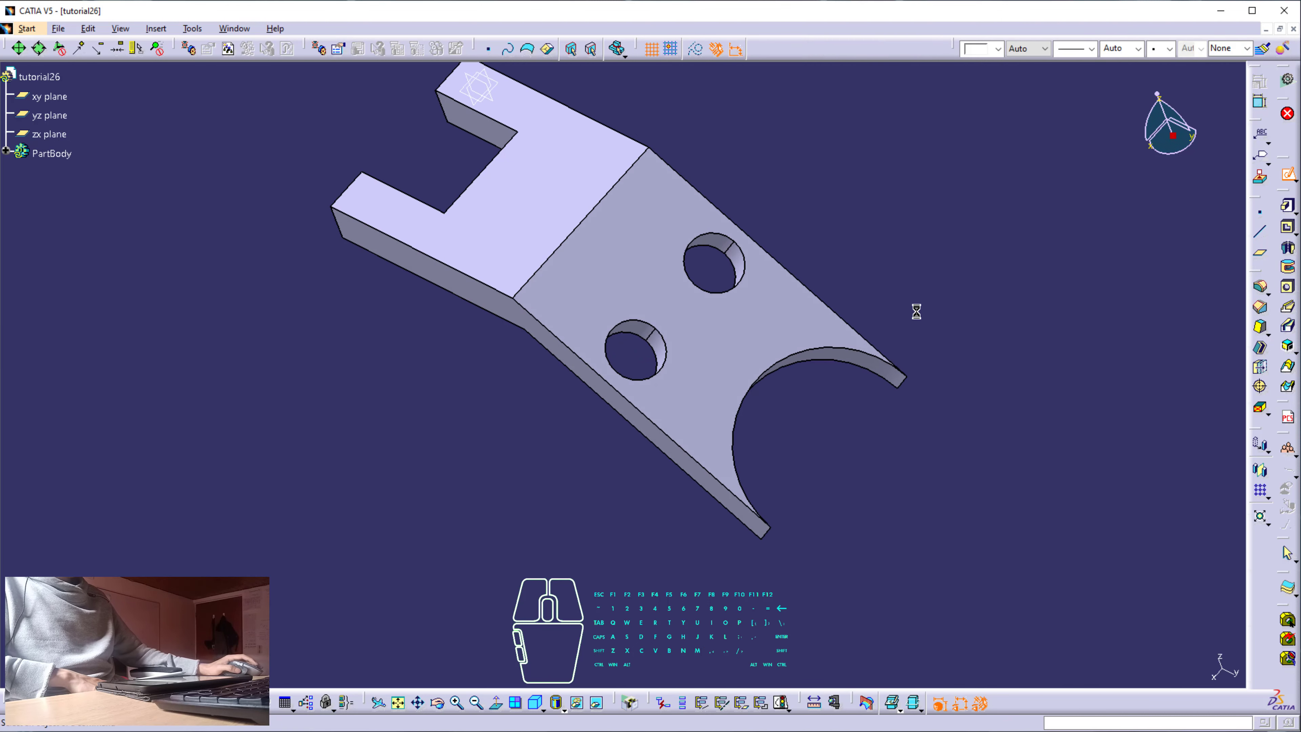
pyautogui.moveTo(967, 488)
pyautogui.mouseDown(button='middle')
pyautogui.moveTo(926, 369)
pyautogui.moveTo(892, 355)
pyautogui.mouseUp(button='middle')
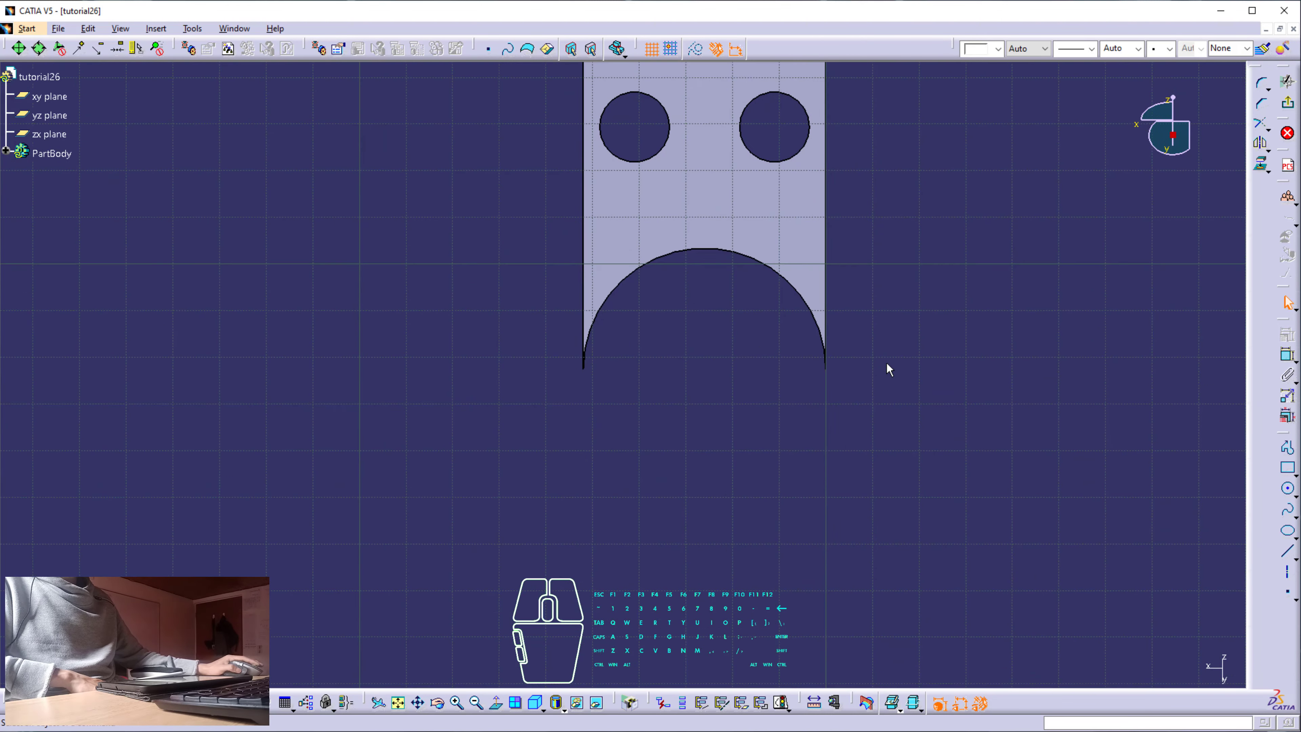
pyautogui.moveTo(842, 444); pyautogui.dragTo(849, 439, button='middle')
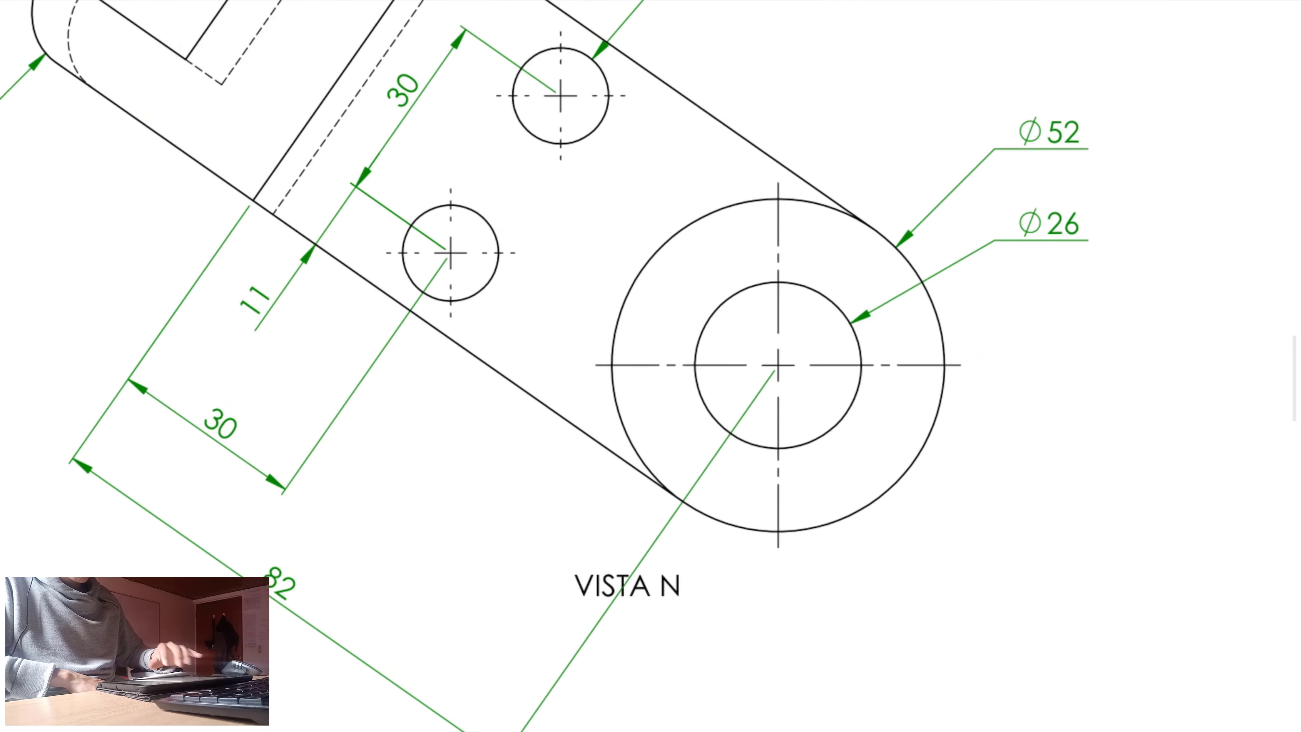
pyautogui.moveTo(887, 395); pyautogui.dragTo(954, 400)
pyautogui.moveTo(845, 208); pyautogui.dragTo(944, 359)
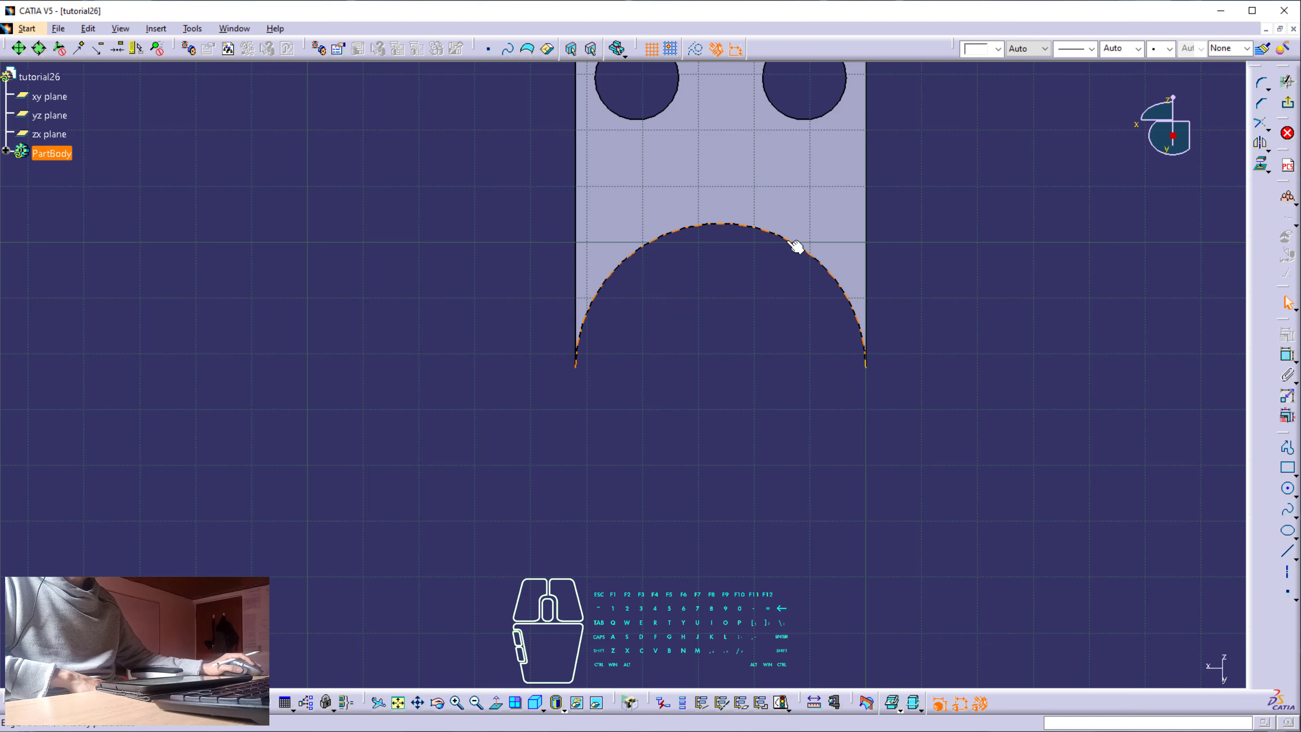
pyautogui.click(798, 243)
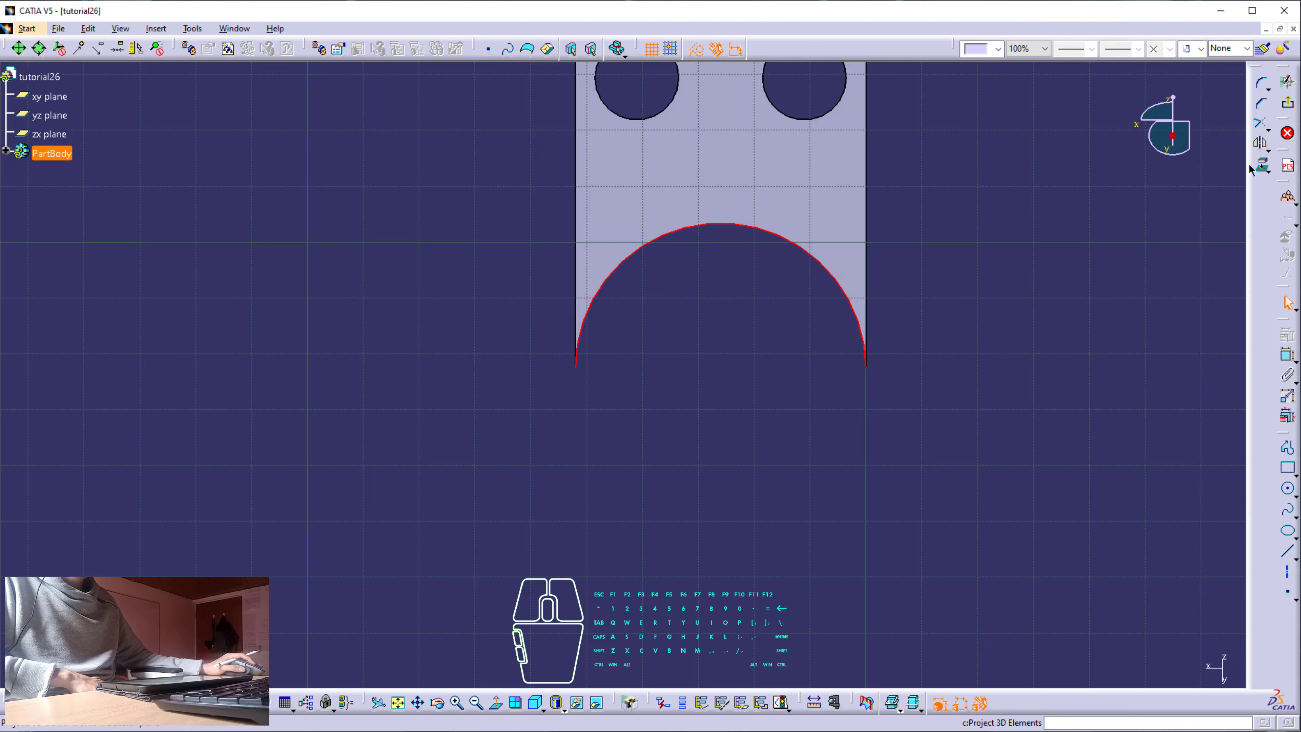
pyautogui.click(701, 50)
pyautogui.click(1148, 662)
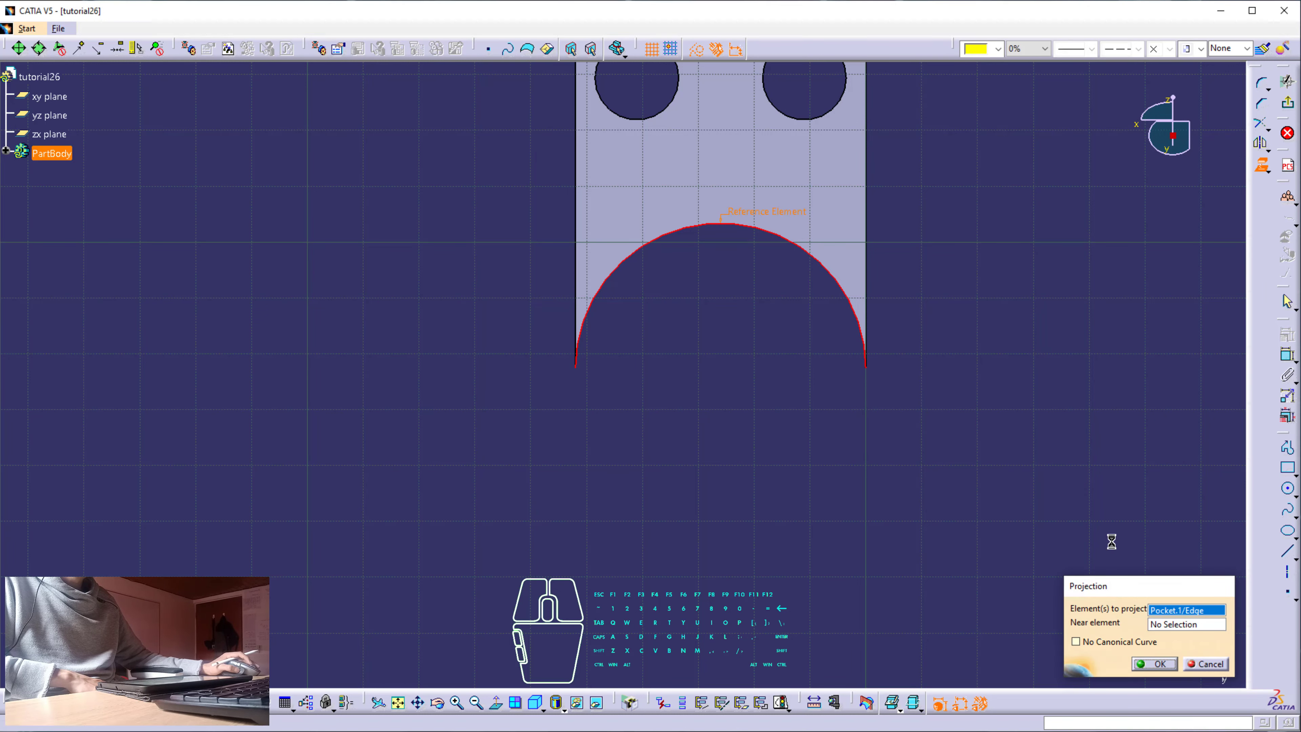
# Draw a full circle centred on the projected arc's centre and coincident with the arc
pyautogui.click(1288, 489)
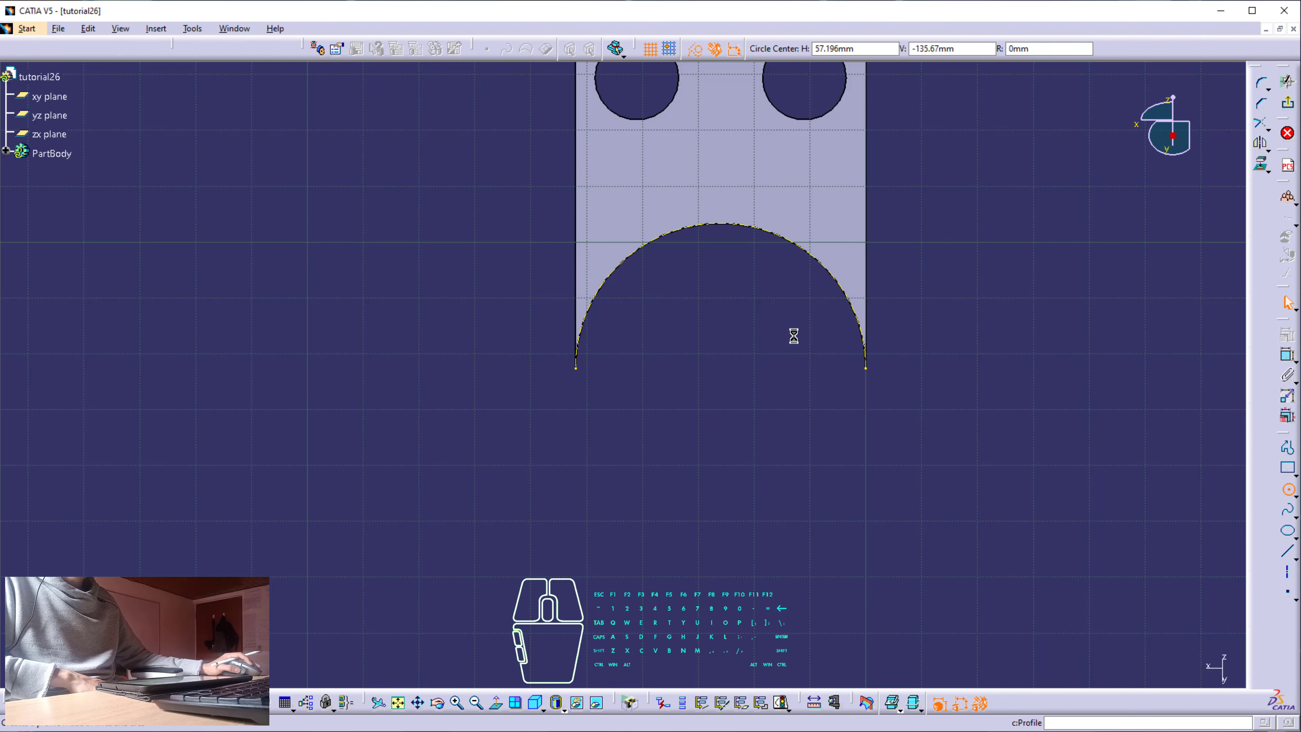
pyautogui.click(721, 369)
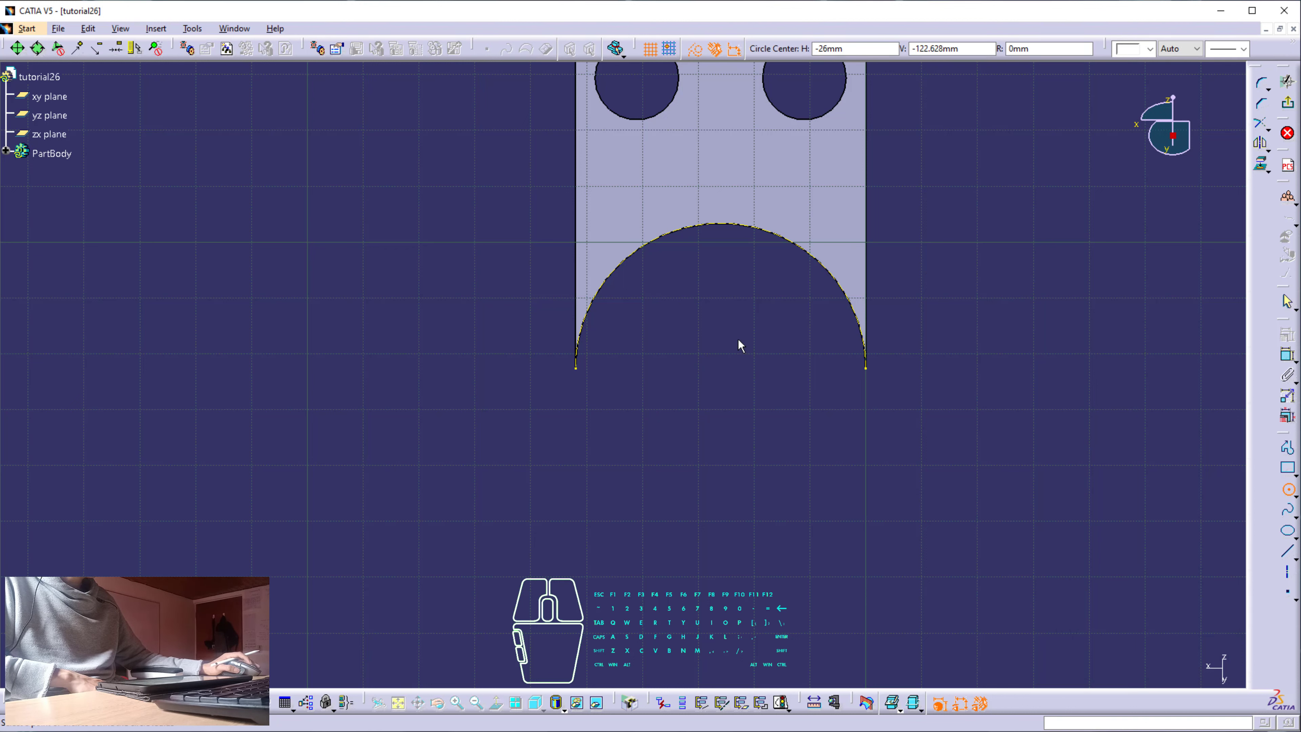
pyautogui.click(774, 234)
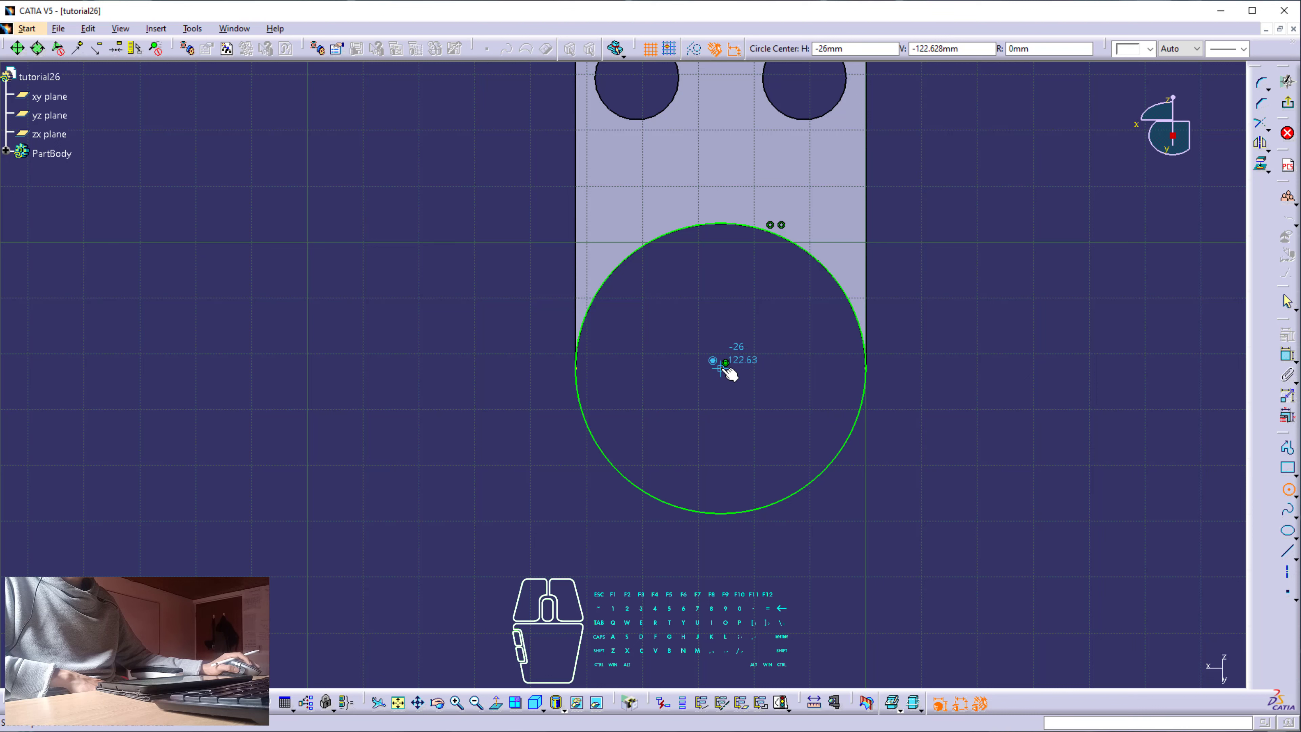
# Draw a smaller circle concentric with the first one and dimension its diameter
pyautogui.click(721, 368)
pyautogui.click(766, 322)
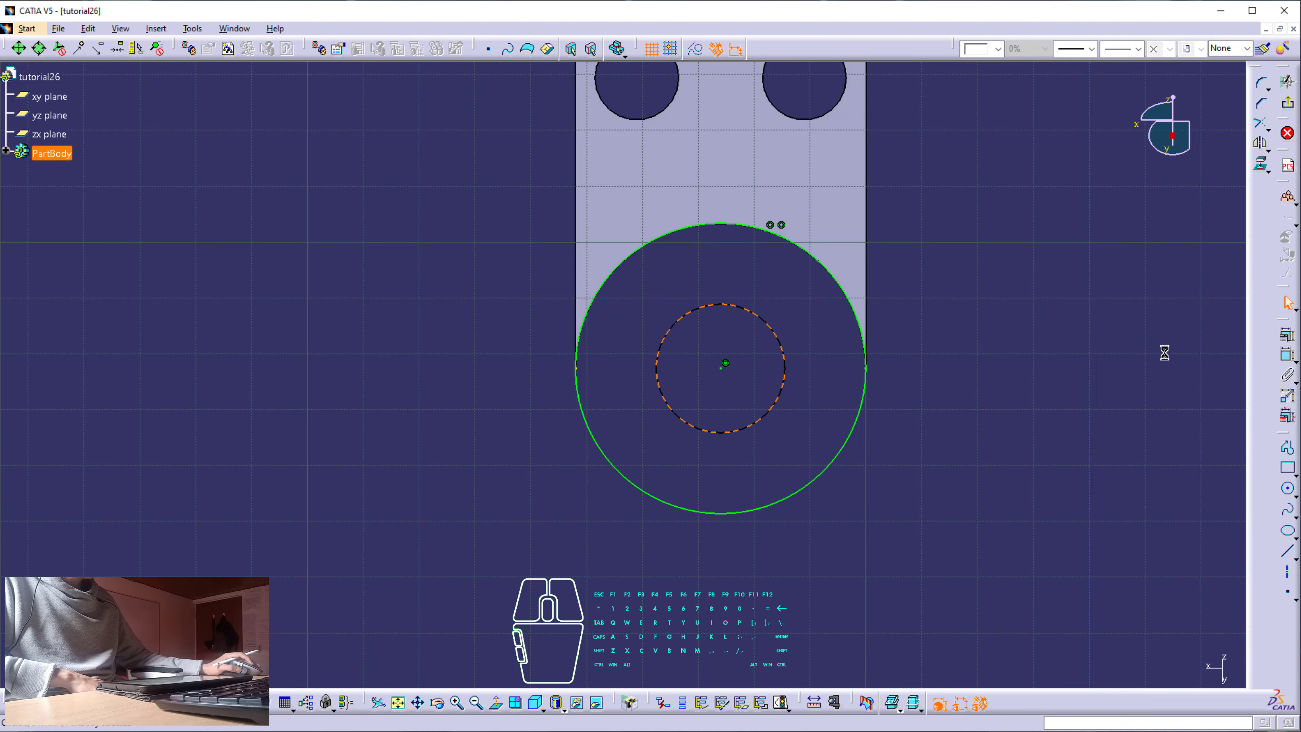
pyautogui.click(1288, 354)
pyautogui.click(974, 300)
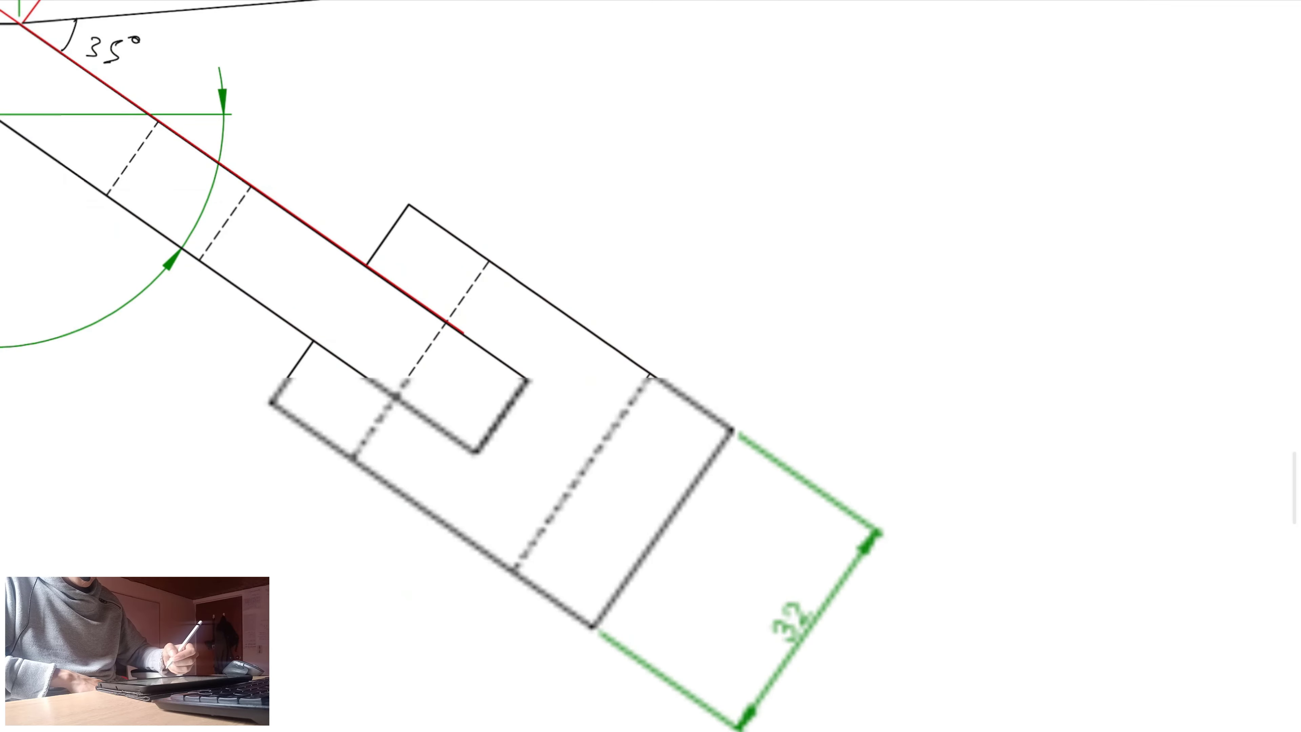
# On the reference drawing's side view, mark the inclined plate's thickness as 12 and draw an arrow from its upper corner to the boss's upper edge
pyautogui.moveTo(650, 426); pyautogui.dragTo(797, 304)
pyautogui.moveTo(739, 513)
pyautogui.mouseDown()
pyautogui.moveTo(779, 558)
pyautogui.moveTo(886, 597)
pyautogui.moveTo(1020, 405)
pyautogui.mouseUp()
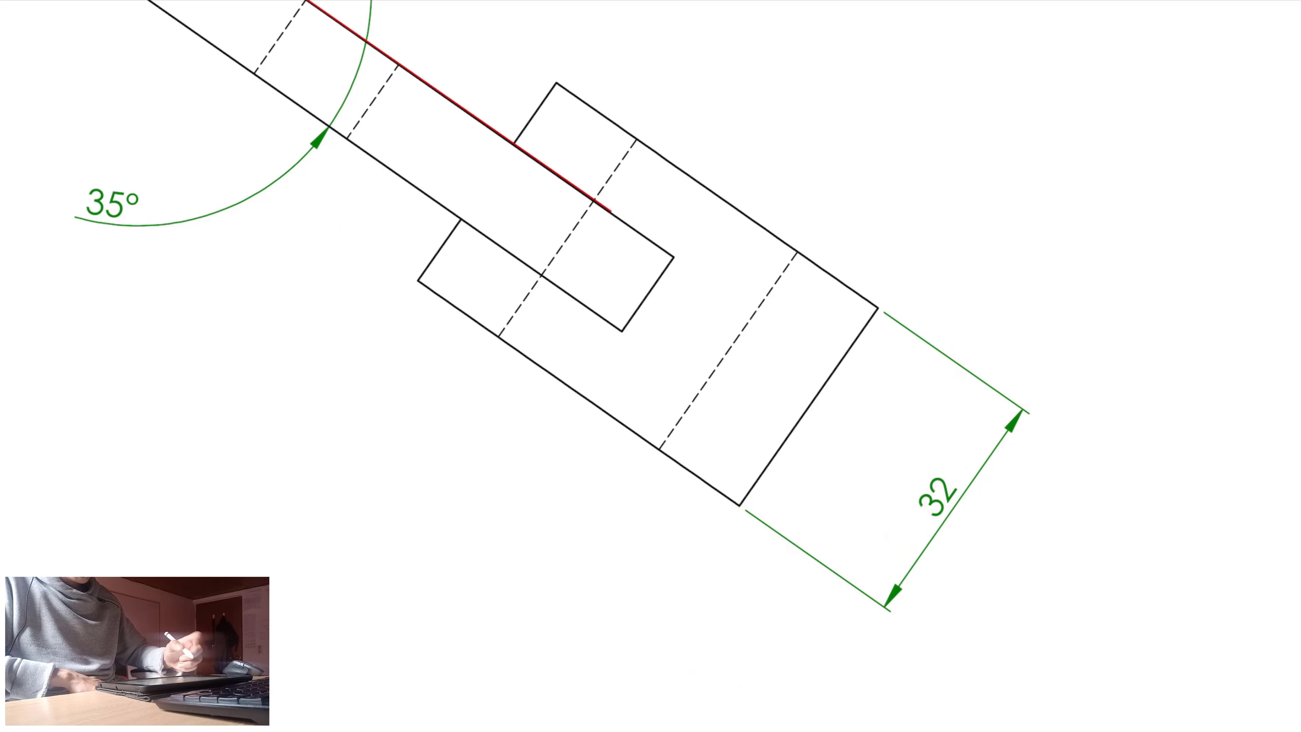
pyautogui.moveTo(632, 292); pyautogui.dragTo(830, 454)
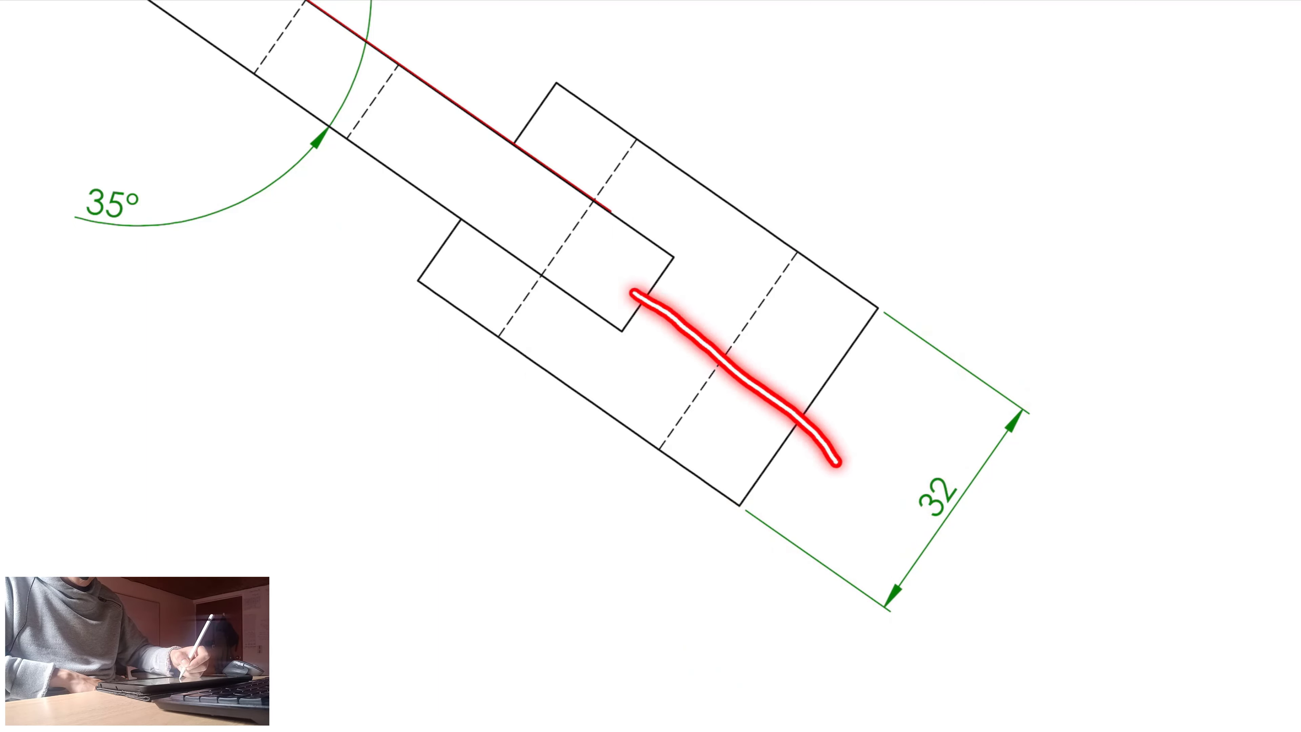
pyautogui.scroll(3, 441, 292)
pyautogui.moveTo(761, 249); pyautogui.dragTo(799, 296)
pyautogui.moveTo(687, 360); pyautogui.dragTo(740, 391)
pyautogui.moveTo(745, 321); pyautogui.dragTo(744, 354)
pyautogui.moveTo(755, 326); pyautogui.dragTo(782, 348)
pyautogui.moveTo(782, 259); pyautogui.dragTo(841, 182)
pyautogui.moveTo(834, 175); pyautogui.dragTo(857, 195)
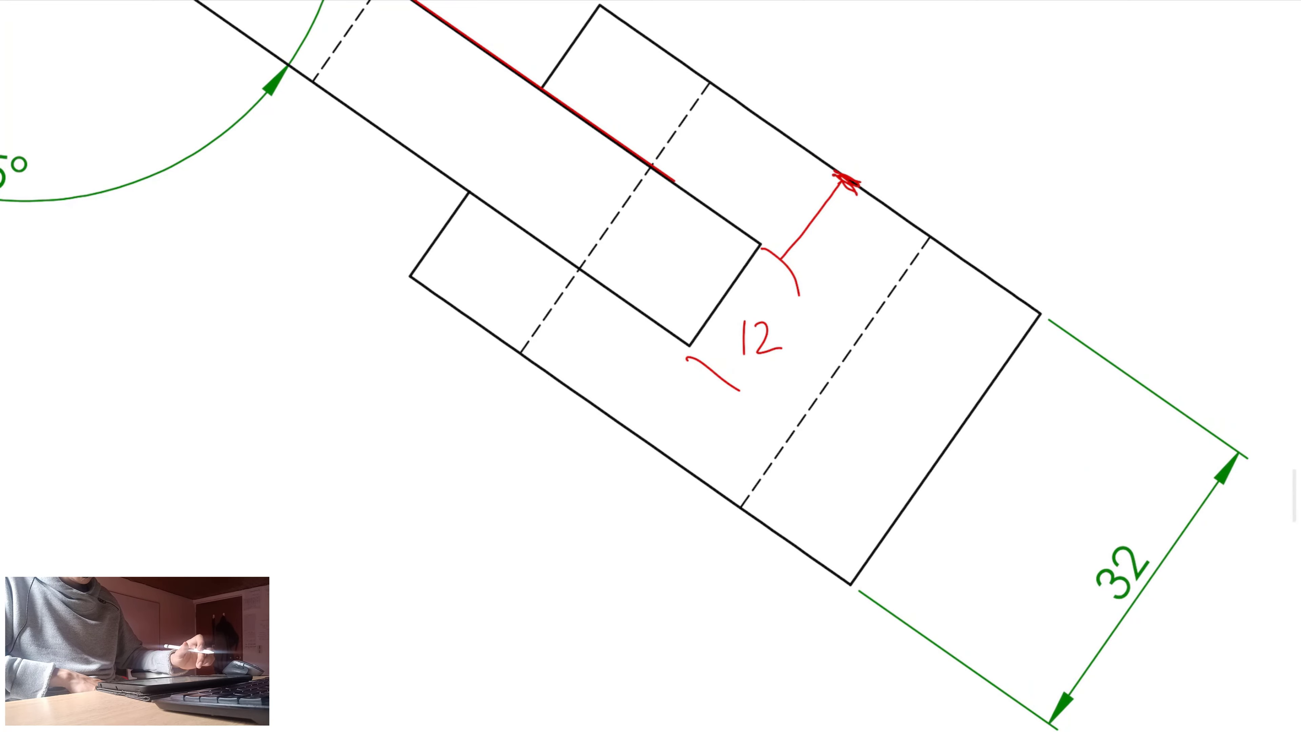